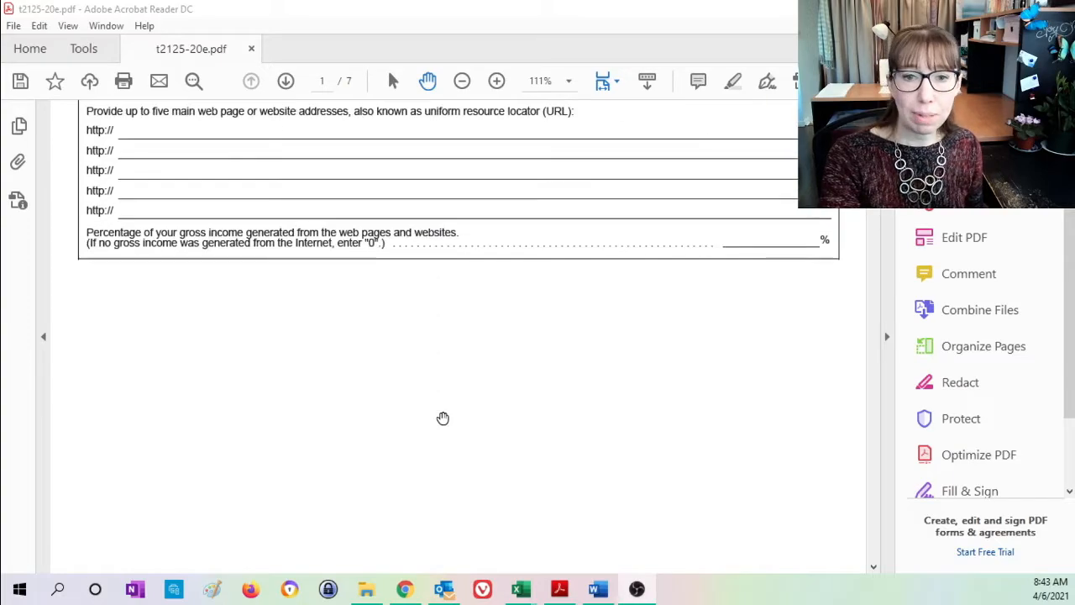
- Review Parts 2 through 9 of the T2125 form, covering internet activities, income, cost of goods sold, expenses, business-use-of-home and equity
scroll(443, 408, "down", 3)
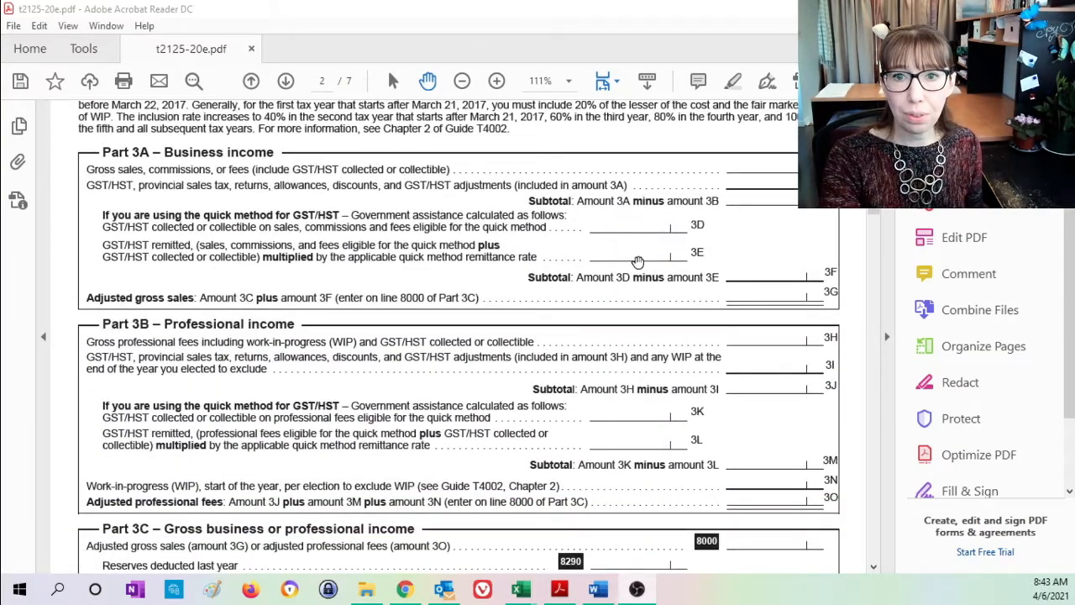
scroll(638, 261, "down", 10)
scroll(638, 261, "down", 9)
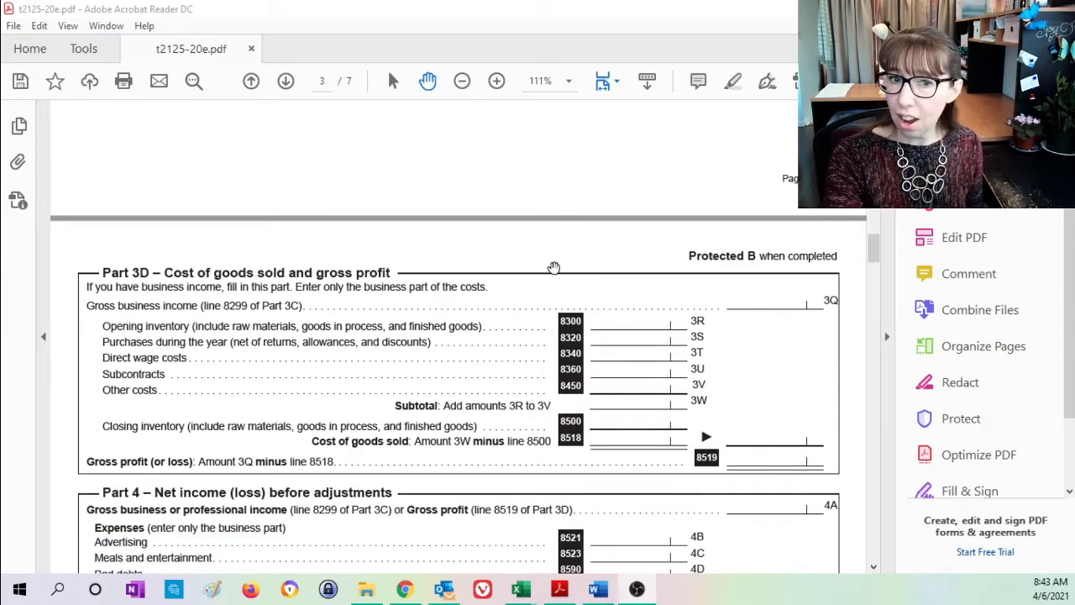
scroll(669, 271, "down", 6)
scroll(668, 275, "down", 2)
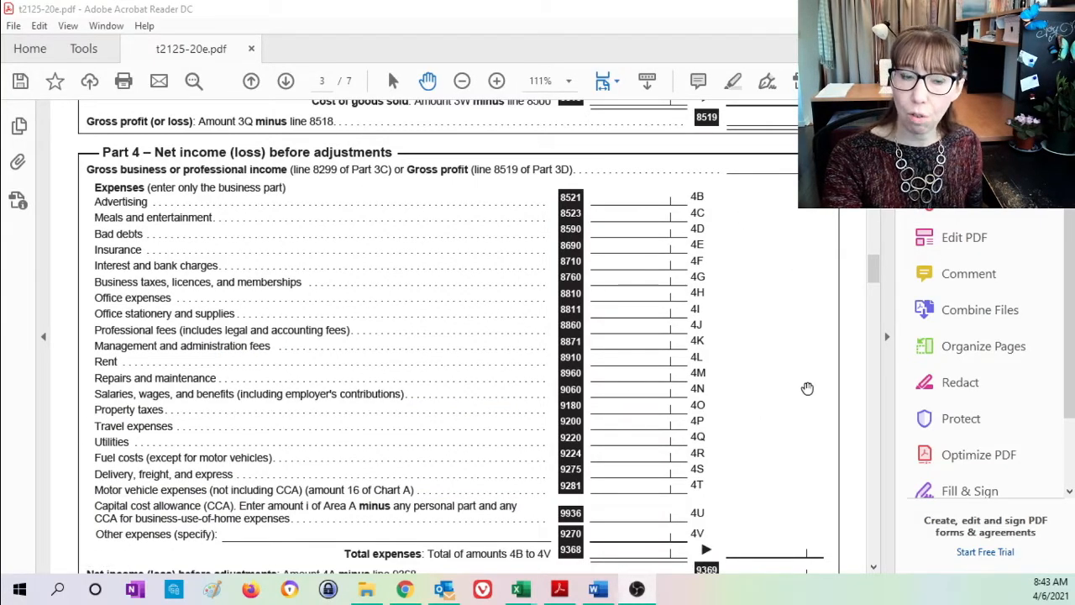
scroll(813, 384, "down", 5)
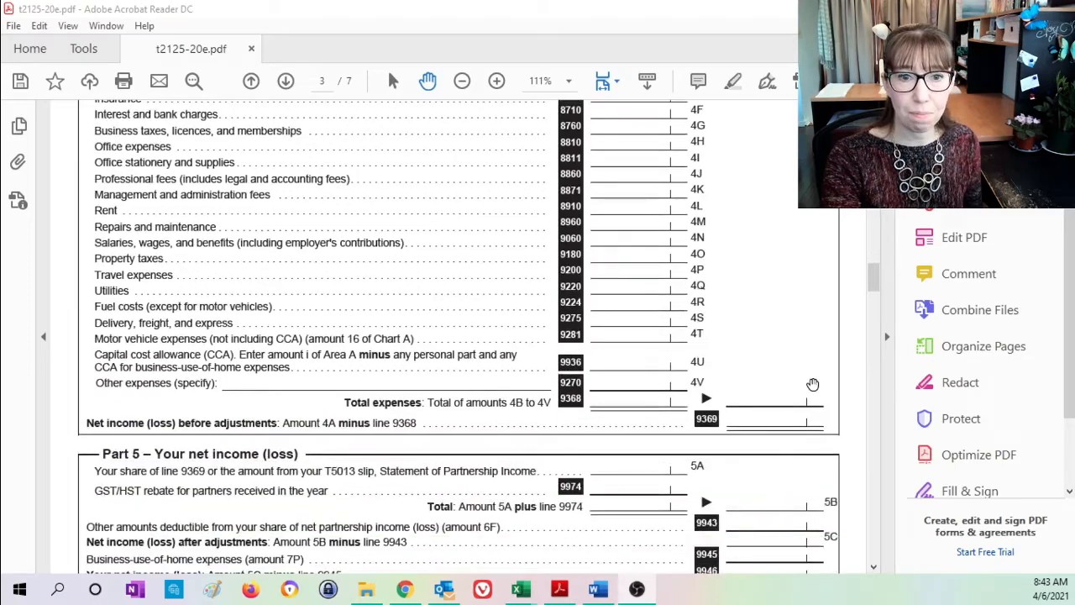
scroll(813, 384, "down", 10)
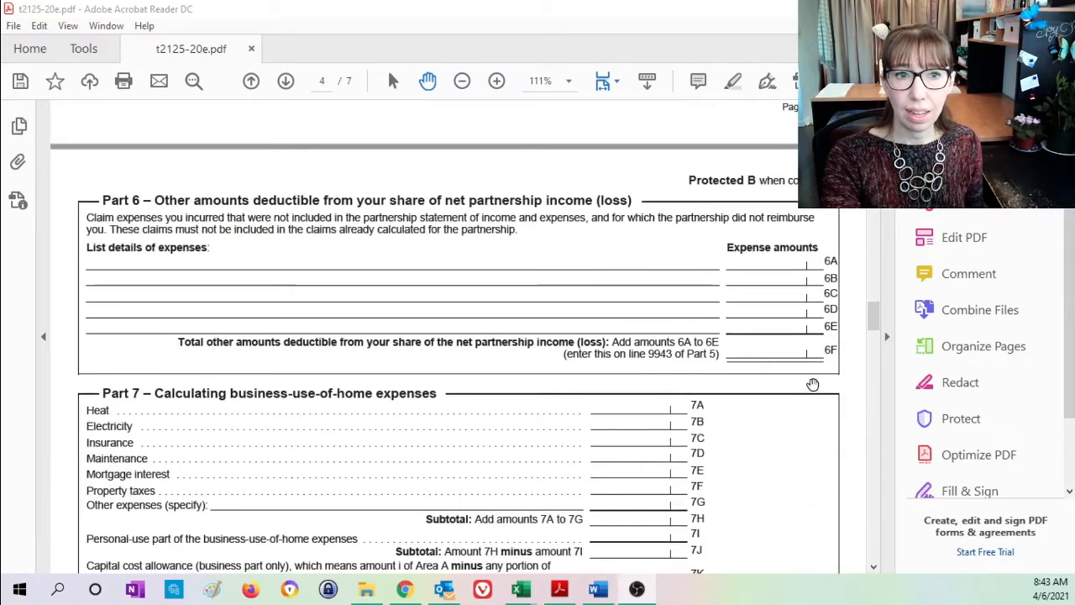
scroll(813, 384, "down", 3)
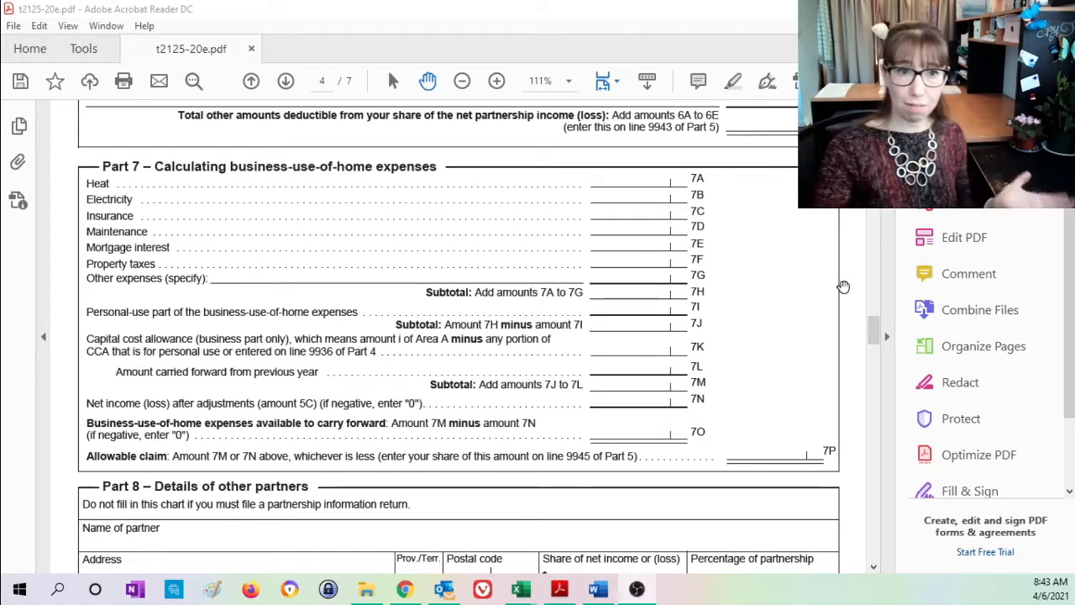
scroll(806, 326, "down", 6)
scroll(804, 324, "down", 15)
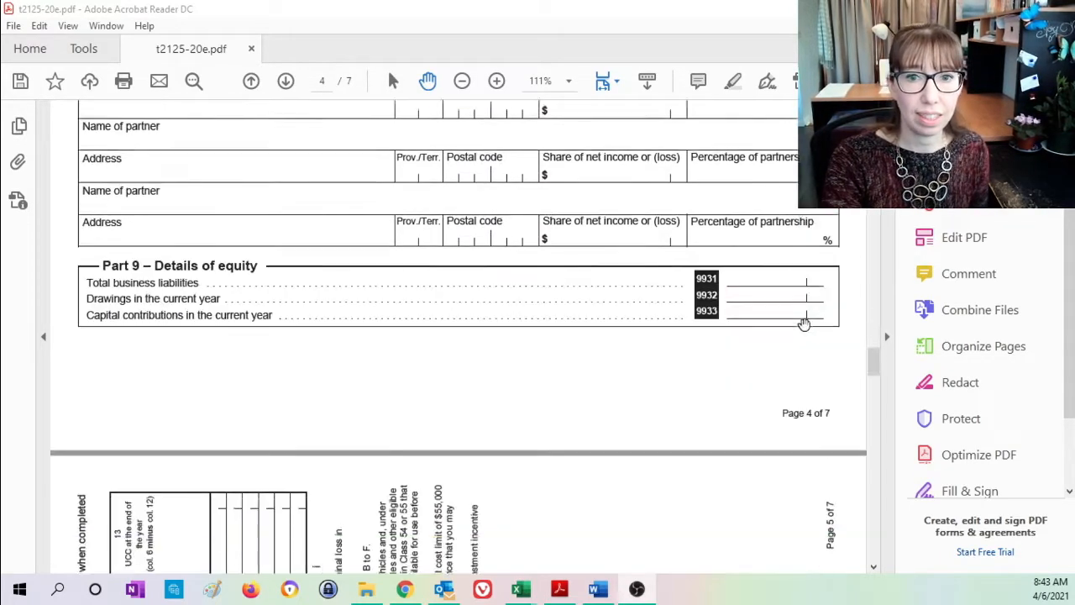
- Examine the capital cost allowance areas and the motor vehicle charts of the T2125 form, finishing back on page 1
scroll(804, 324, "down", 6)
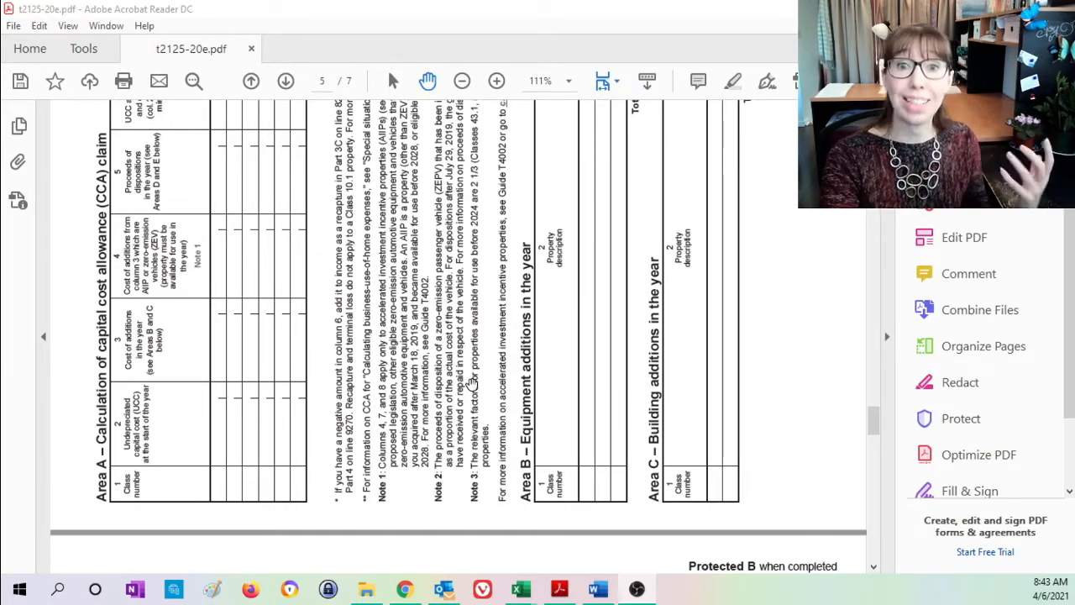
scroll(561, 360, "down", 1)
scroll(561, 359, "down", 10)
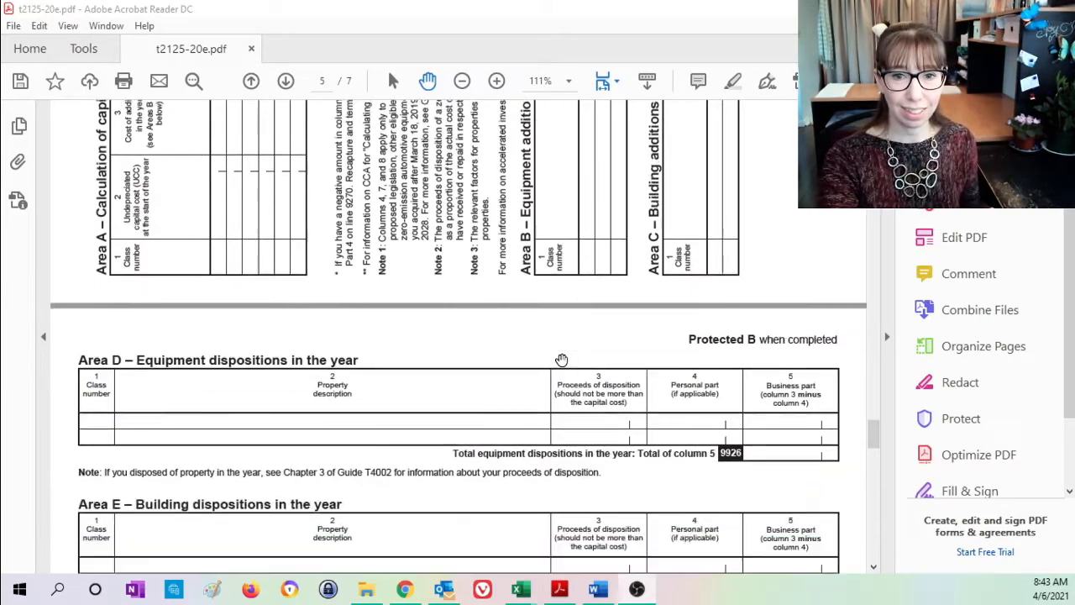
scroll(561, 360, "down", 2)
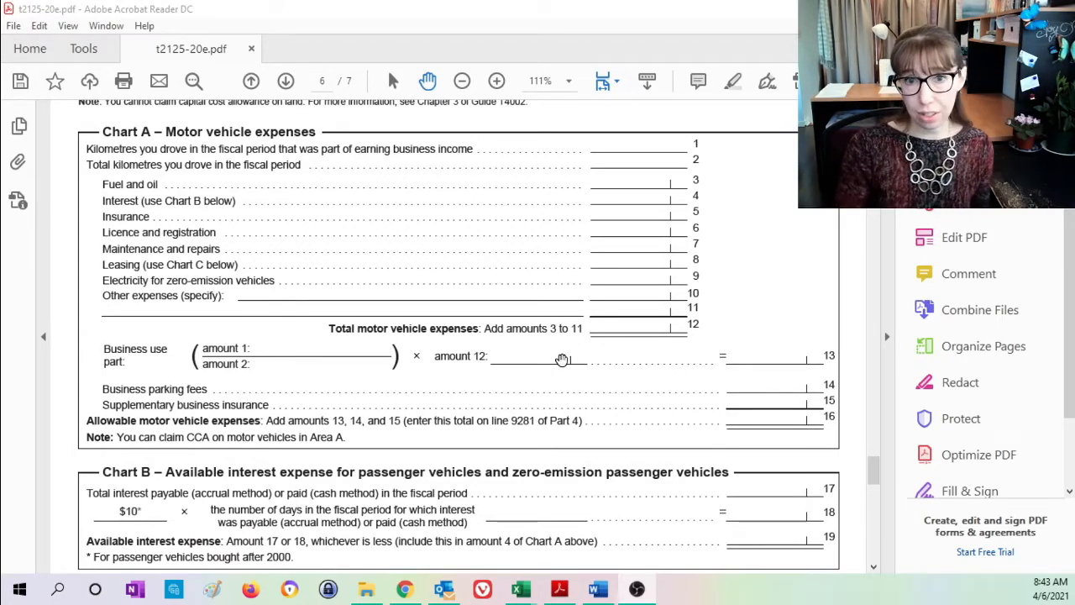
scroll(562, 359, "down", 8)
scroll(562, 359, "down", 17)
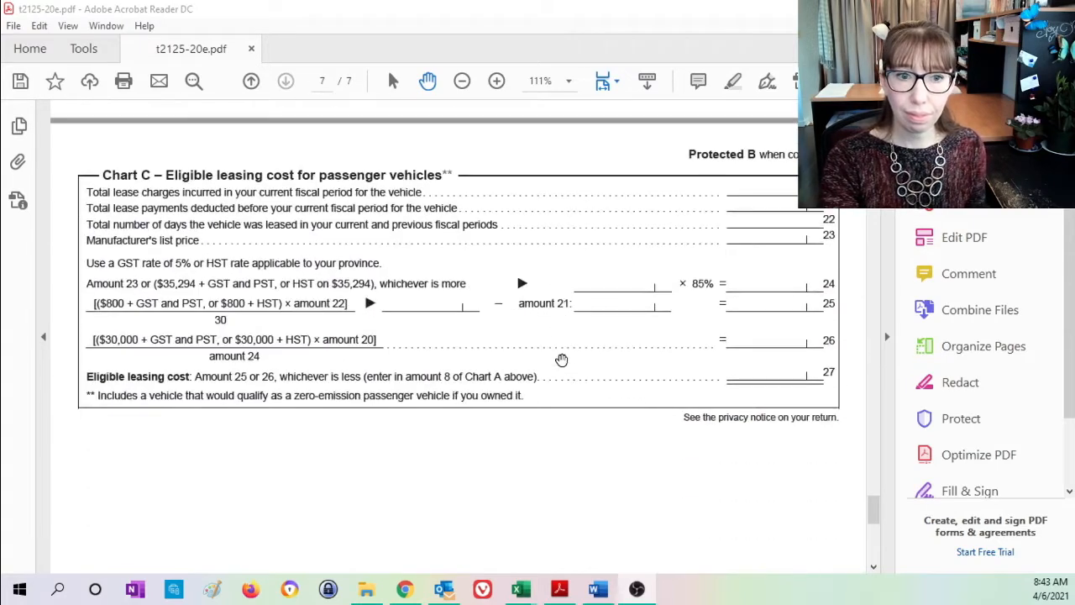
scroll(562, 359, "down", 1)
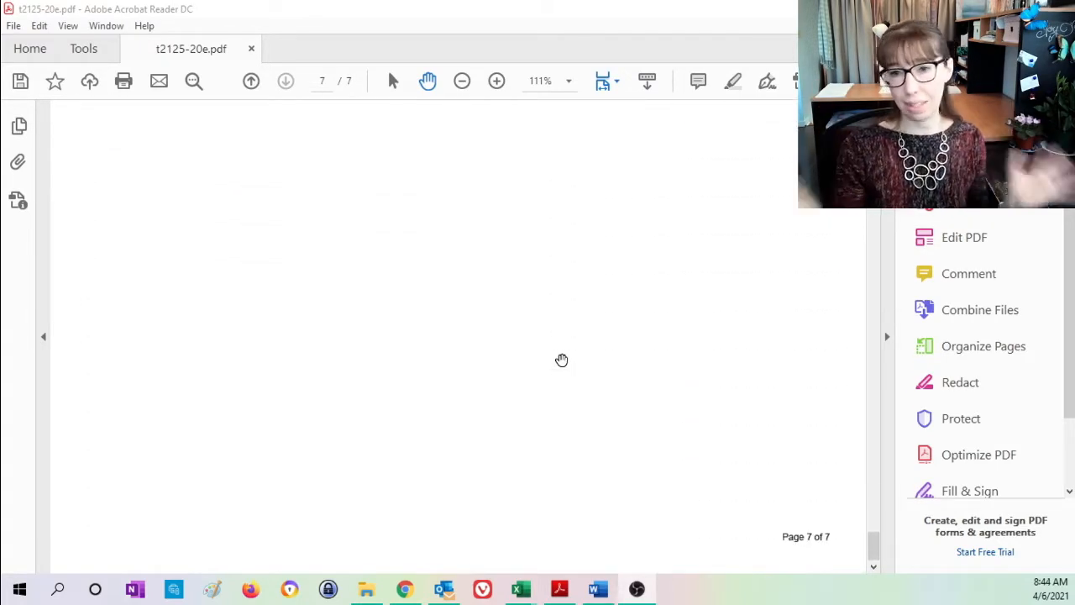
scroll(561, 359, "up", 15)
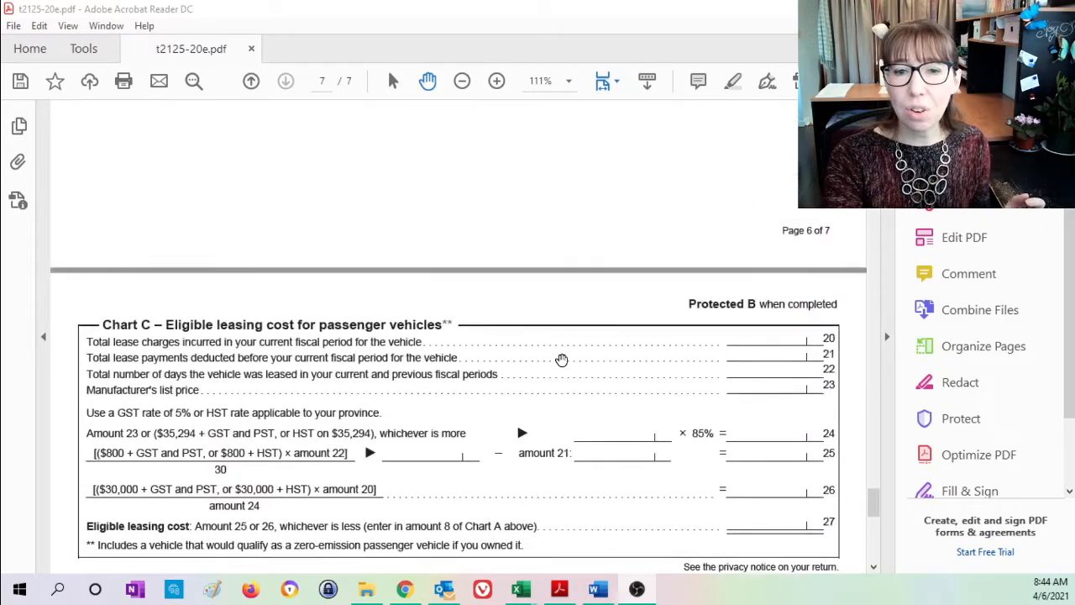
left_click_drag(874, 504, 874, 111)
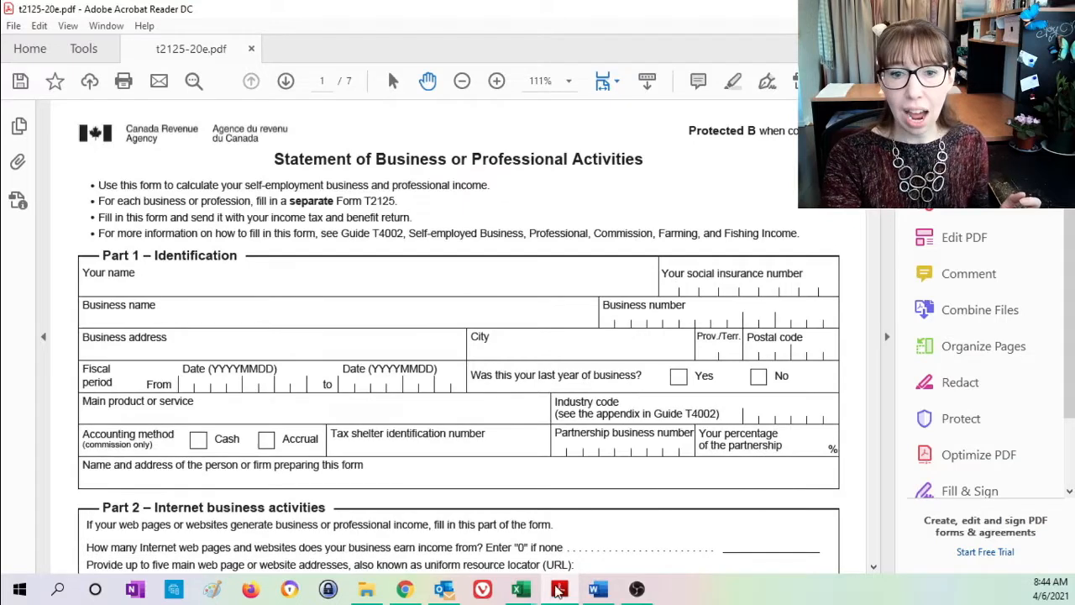
- Switch to the Excel workbook 2020 T2125 For Video Example.xlsx and look over its T2125 sheet down to the Taxable Income row
mouse_move(522, 591)
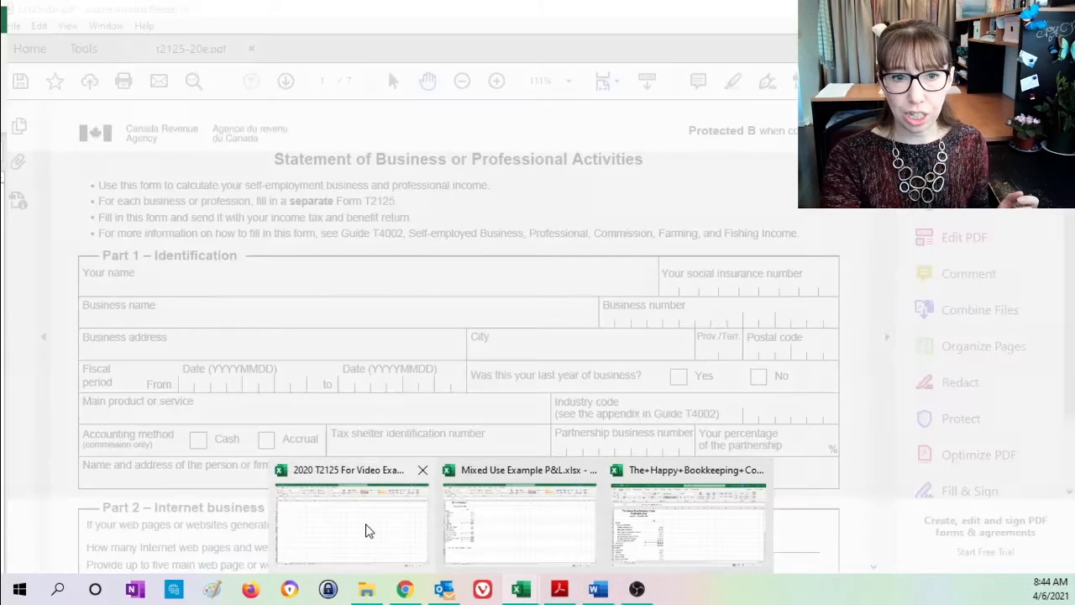
left_click(368, 531)
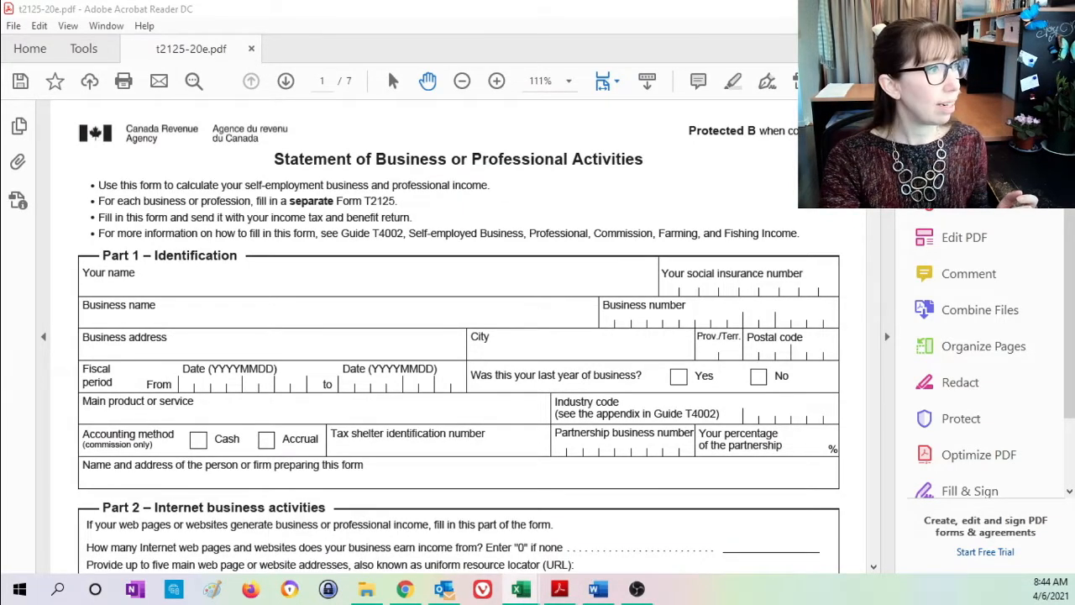
left_click_drag(25, 156, 560, 1)
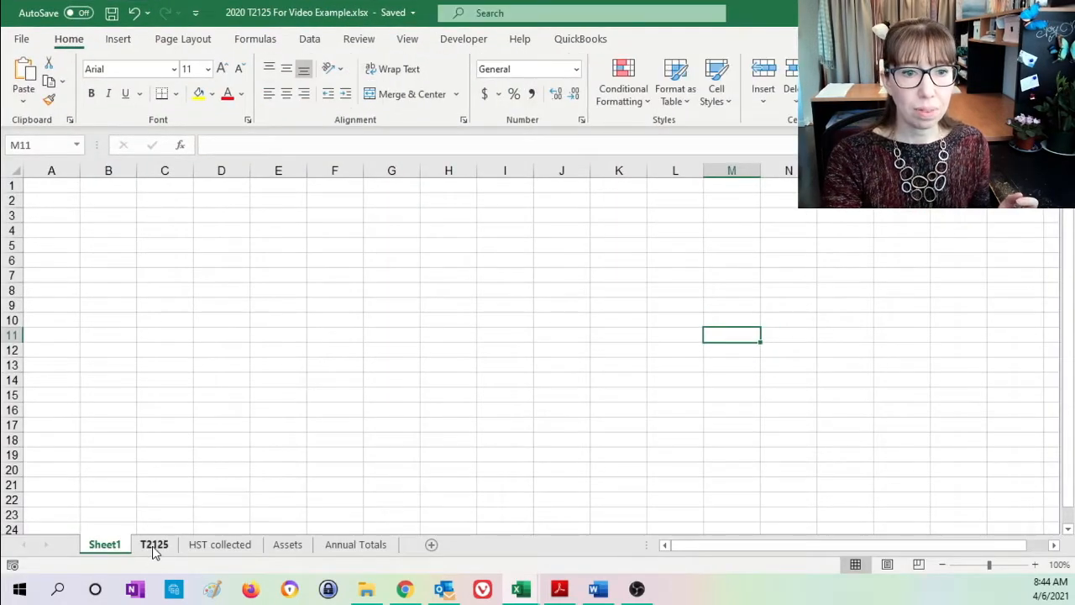
left_click(153, 544)
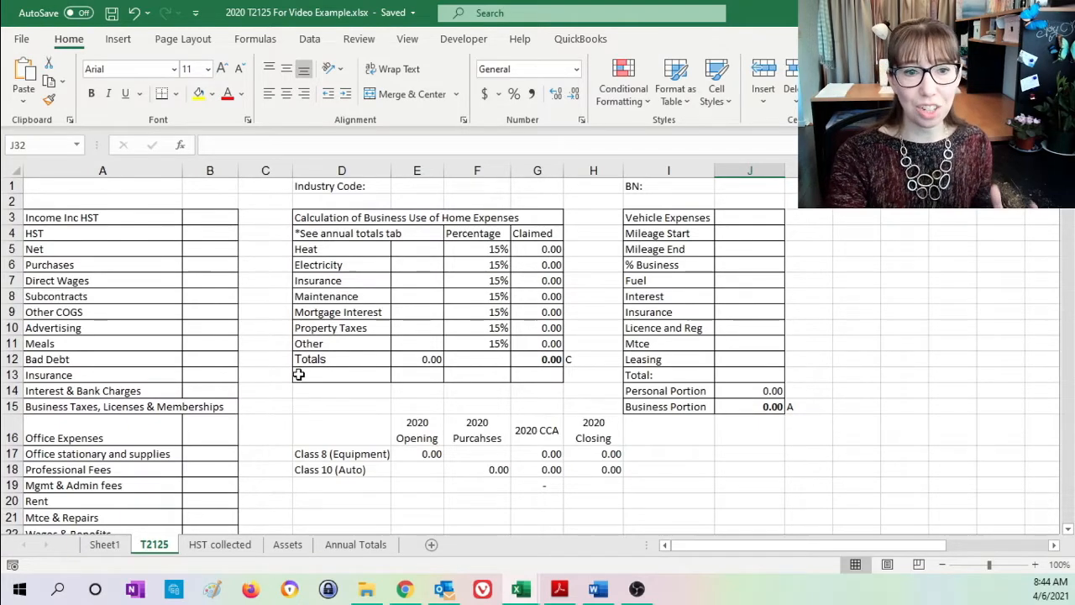
scroll(298, 374, "down", 6)
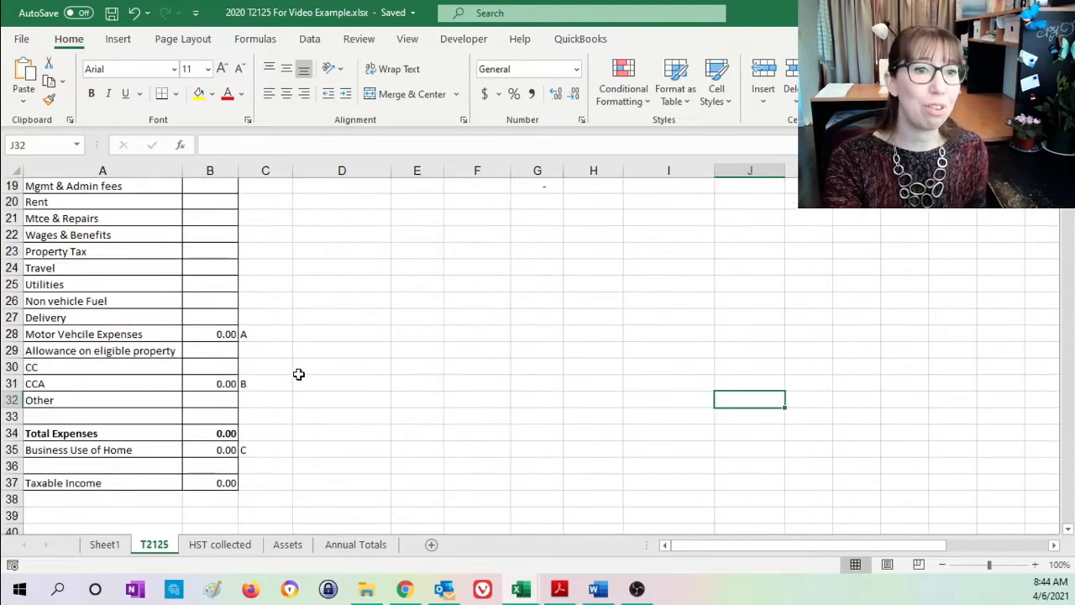
scroll(298, 374, "up", 6)
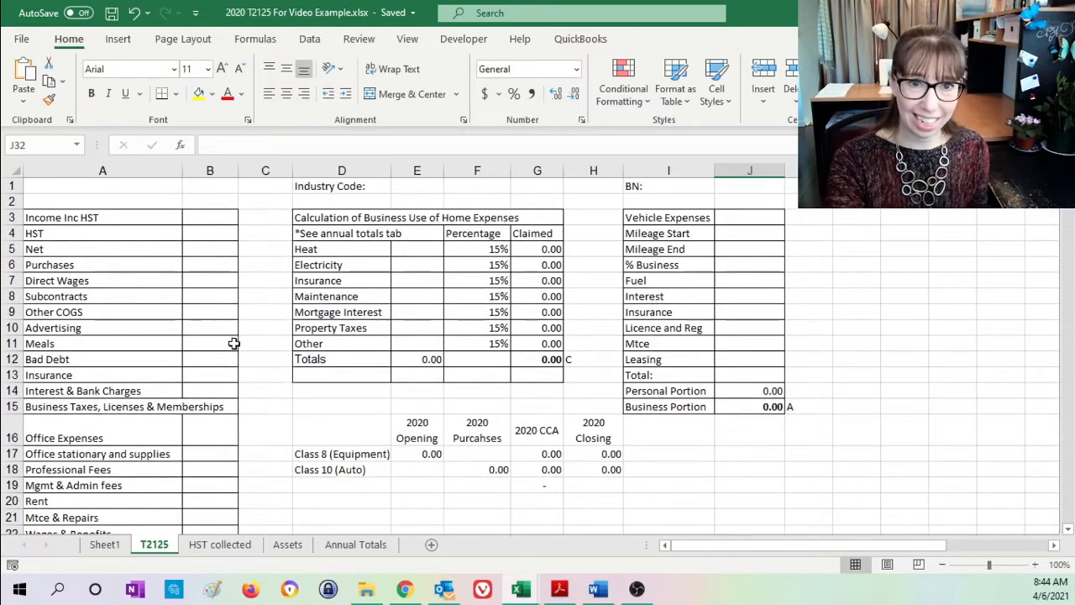
- Highlight in turn the income rows, the cost rows from Purchases to Other COGS, and the expense rows from Advertising to Delivery
left_click_drag(74, 216, 191, 267)
left_click_drag(101, 266, 199, 304)
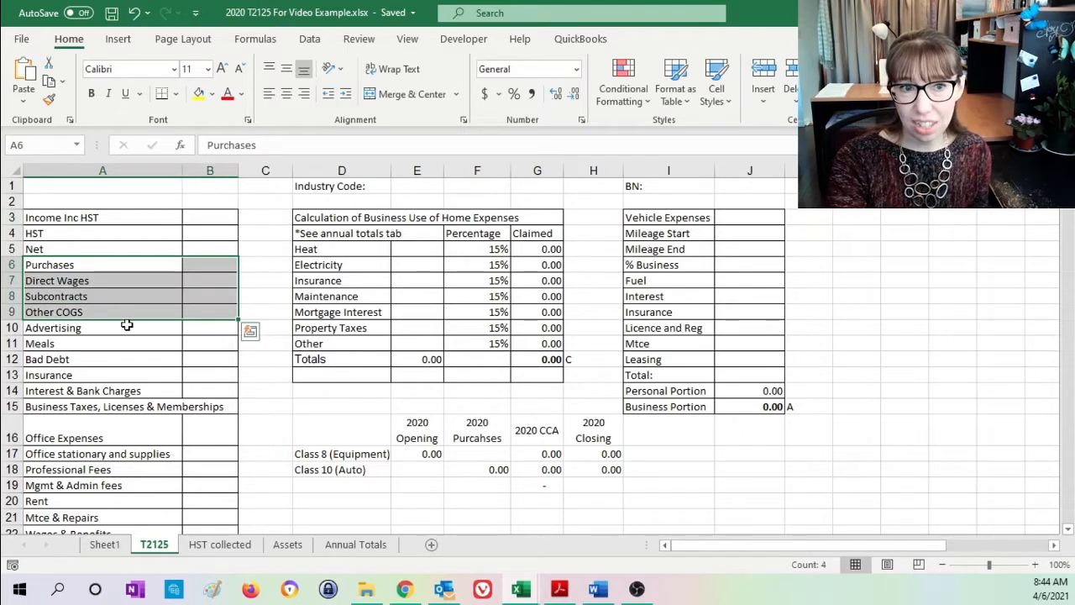
left_click_drag(120, 328, 206, 464)
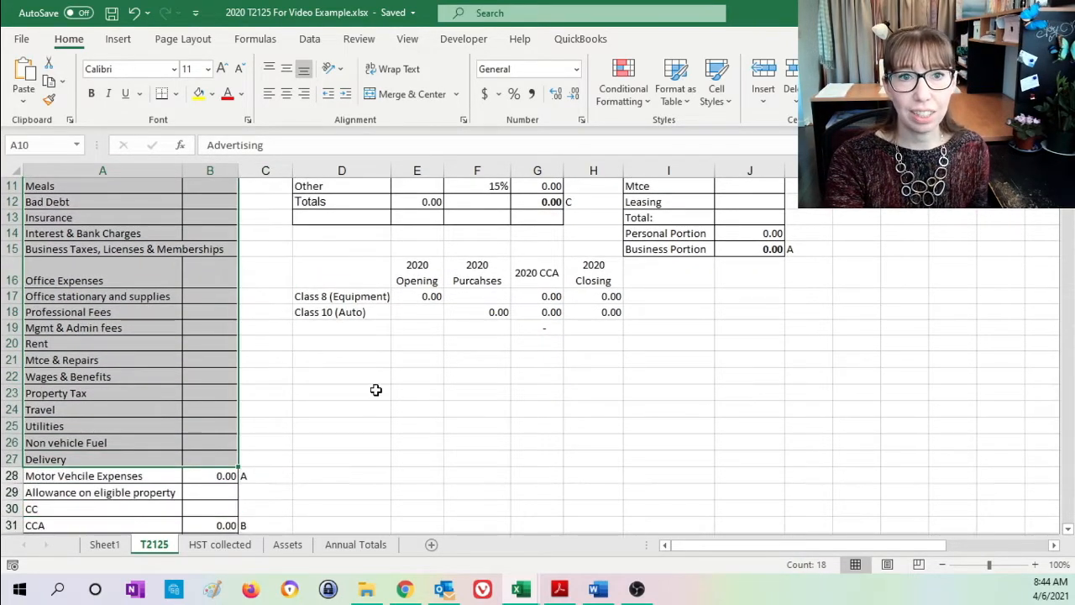
- Highlight the business-use-of-home, vehicle expense and CCA blocks, and check the Assets sheet before returning to the T2125 sheet
scroll(379, 389, "up", 4)
left_click_drag(347, 221, 528, 375)
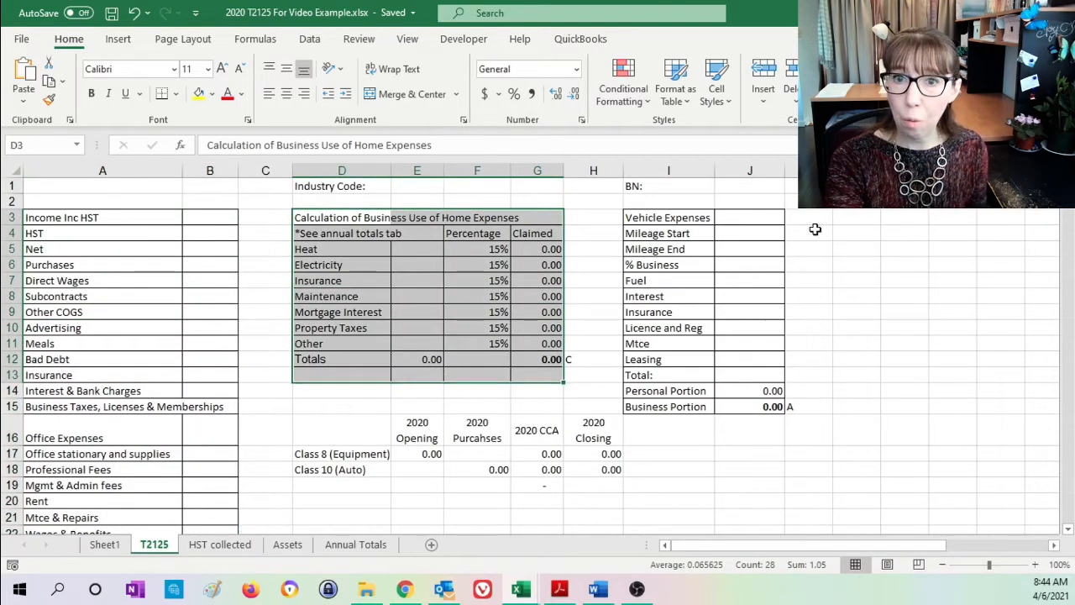
left_click_drag(659, 220, 730, 406)
left_click_drag(360, 427, 547, 470)
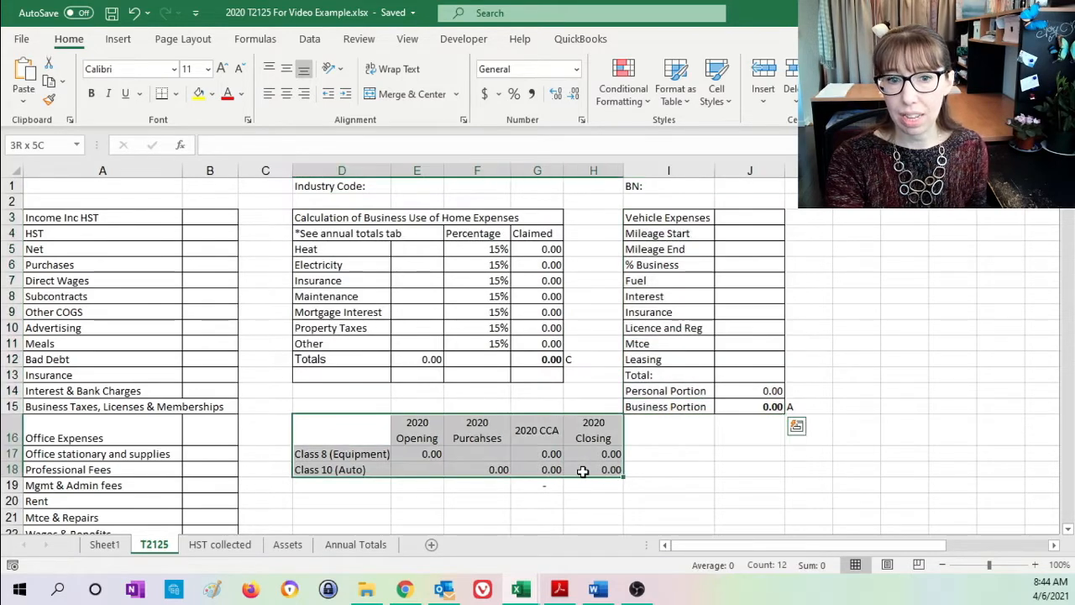
left_click(285, 547)
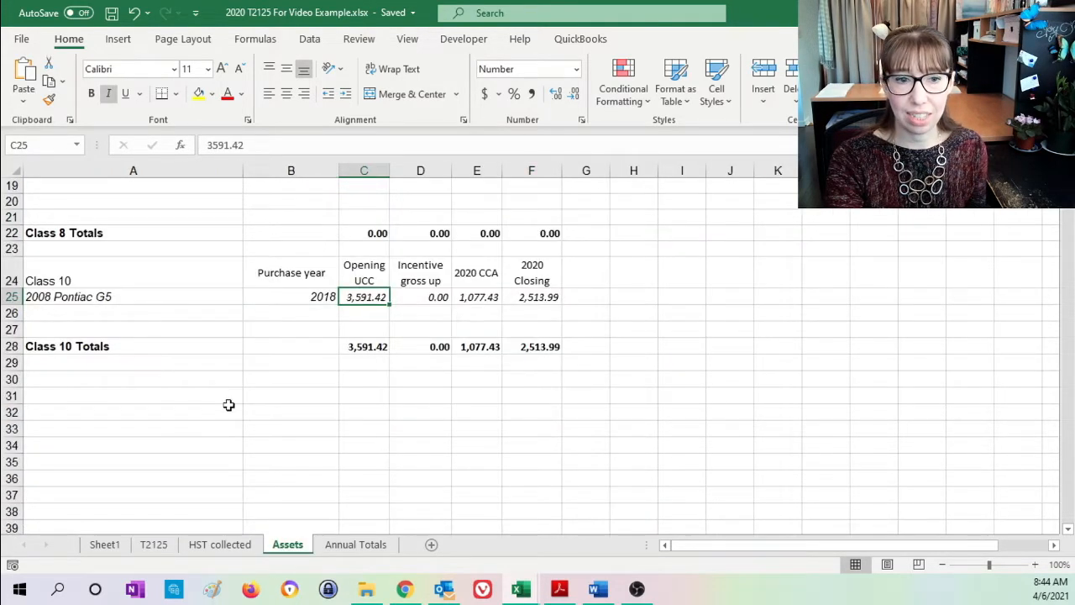
left_click(154, 545)
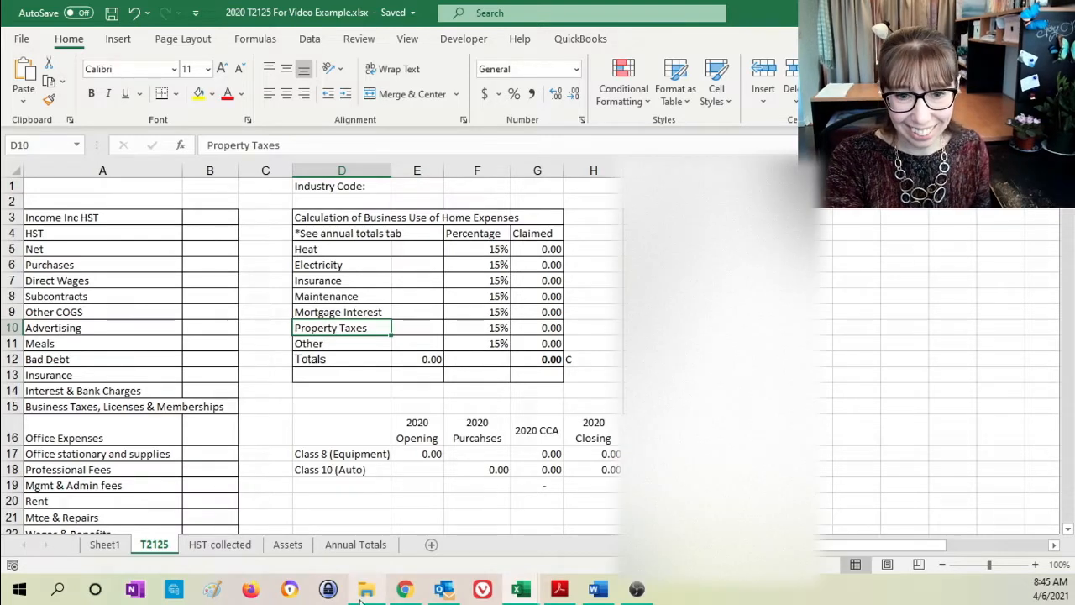
- Switch to QuickBooks Online in Chrome, review the Profit and Loss report for last year, and locate the Reports section
left_click(404, 589)
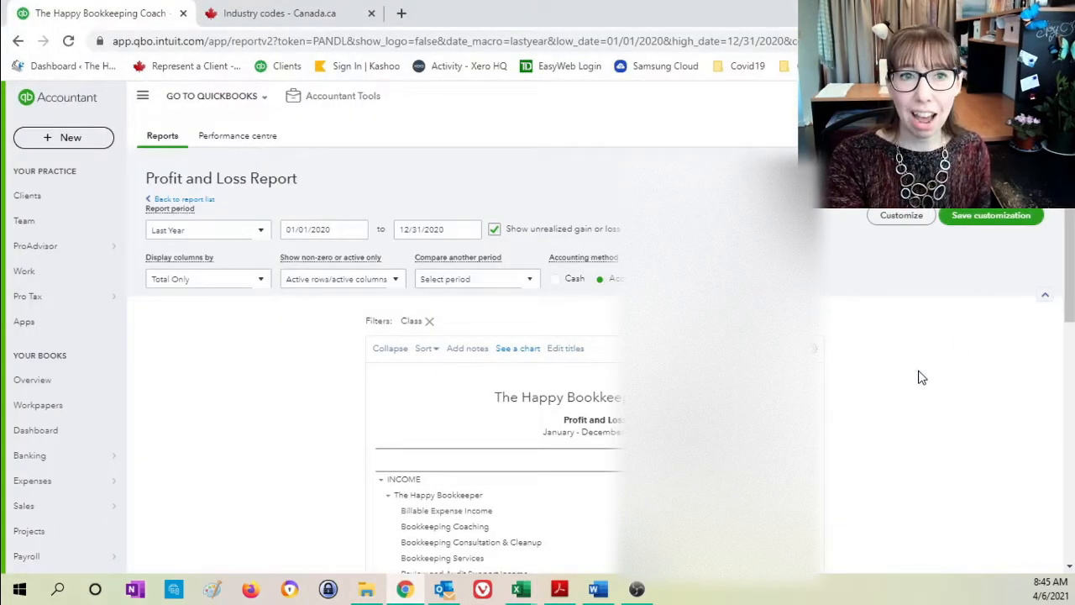
scroll(919, 377, "down", 1)
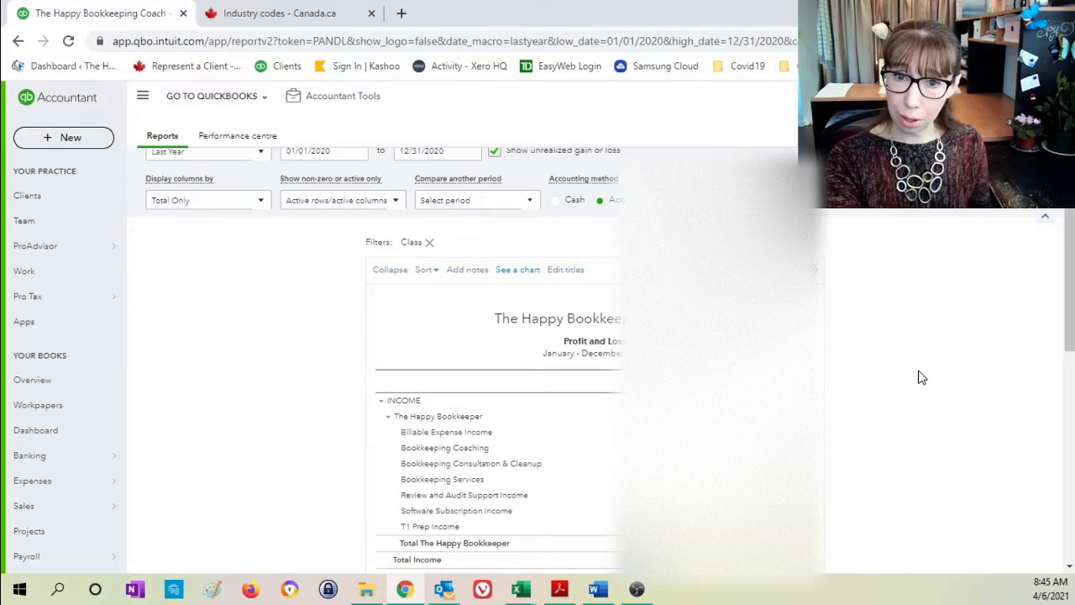
scroll(919, 377, "down", 2)
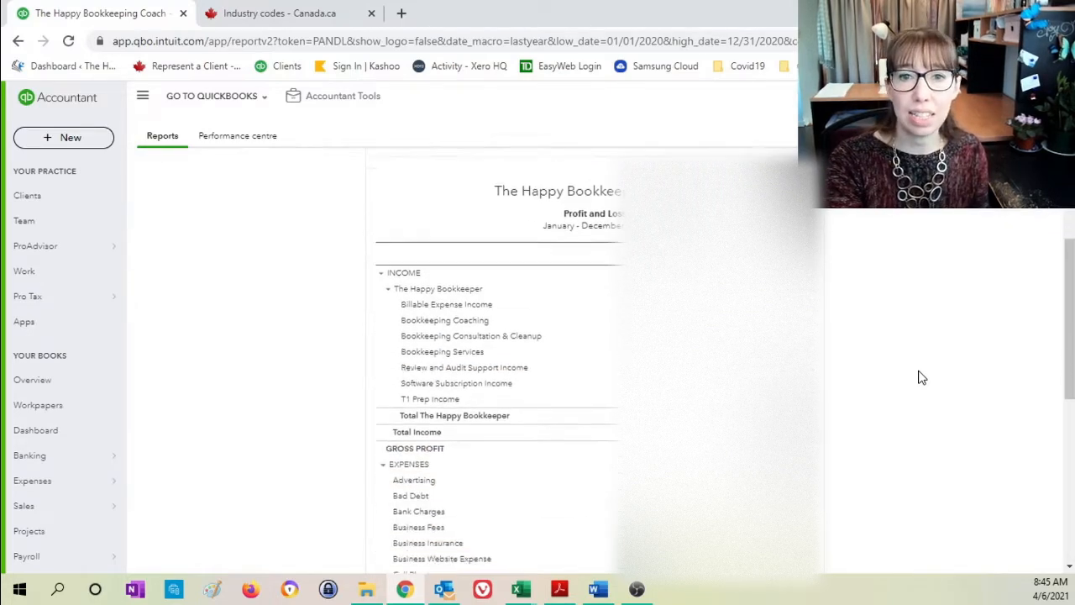
scroll(920, 378, "up", 3)
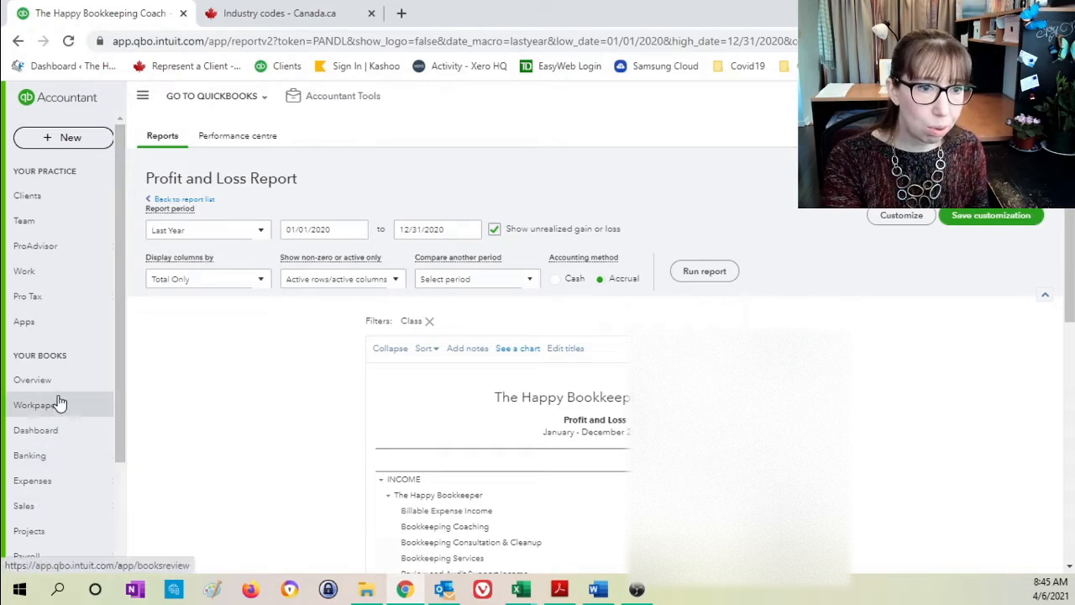
scroll(67, 505, "down", 2)
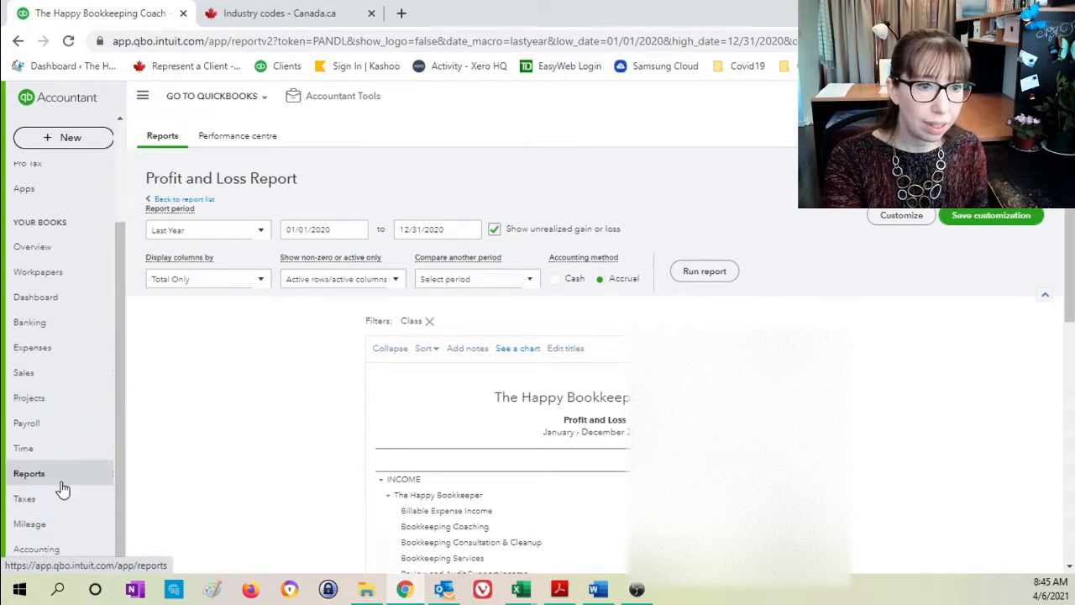
mouse_move(59, 476)
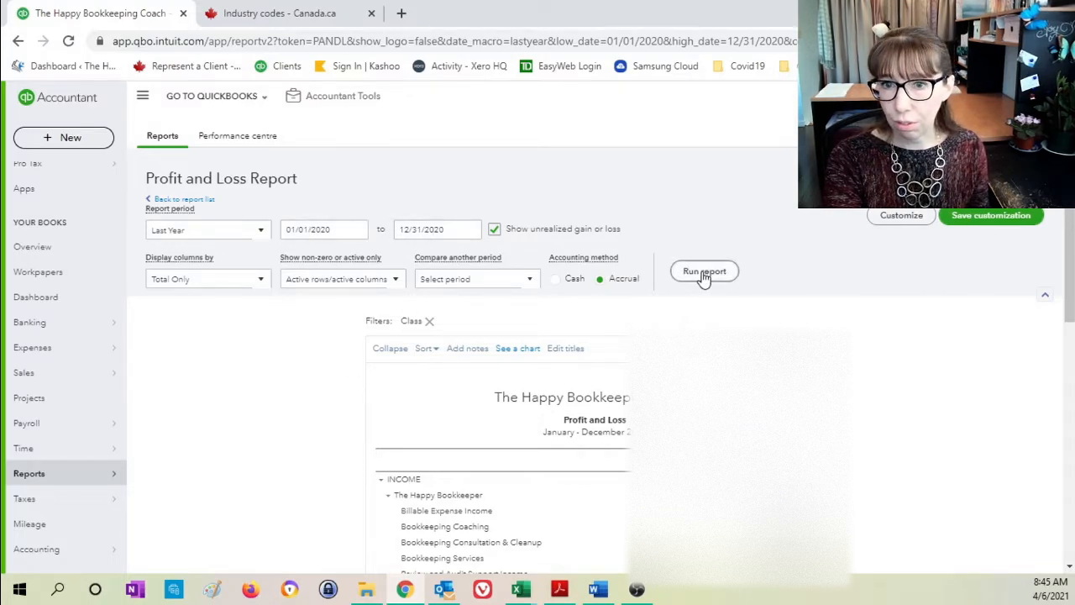
- Export the January to December 2020 Profit and Loss report to Excel and open the exported workbook
scroll(948, 366, "down", 2)
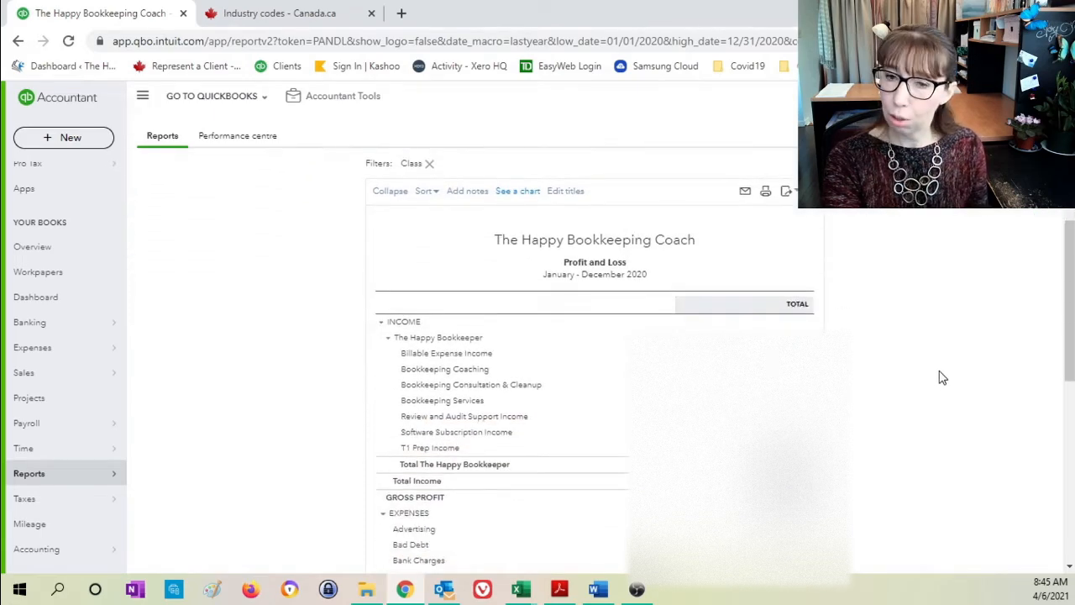
scroll(942, 378, "up", 2)
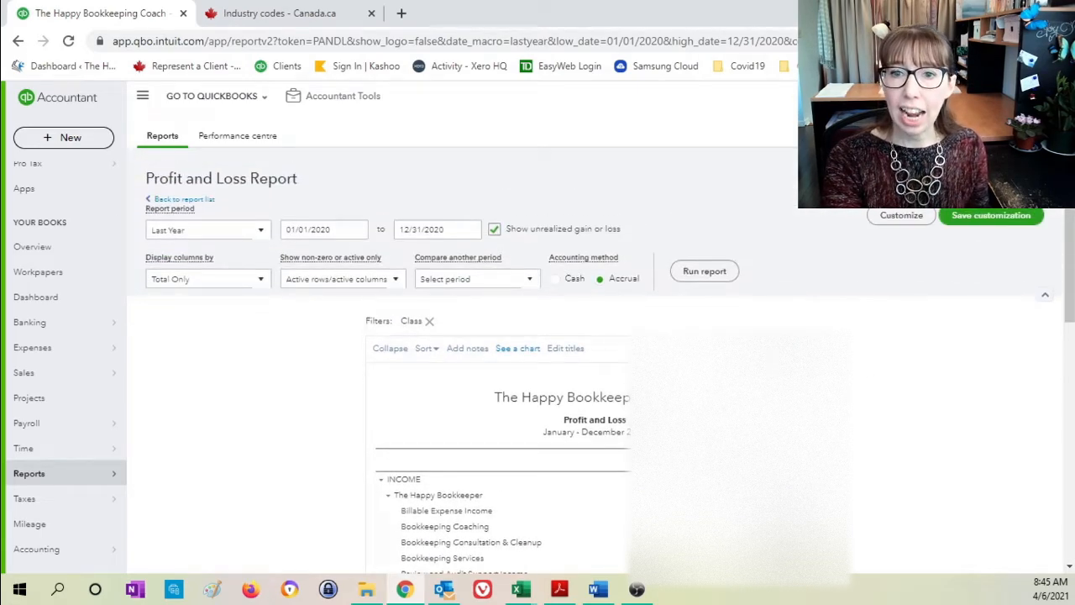
left_click(786, 350)
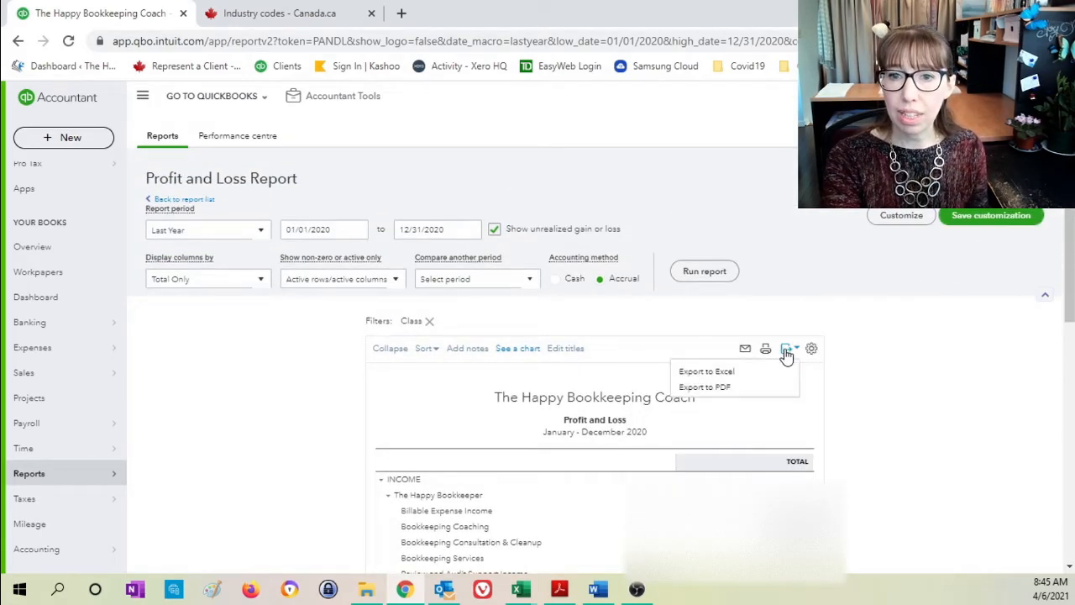
left_click(700, 374)
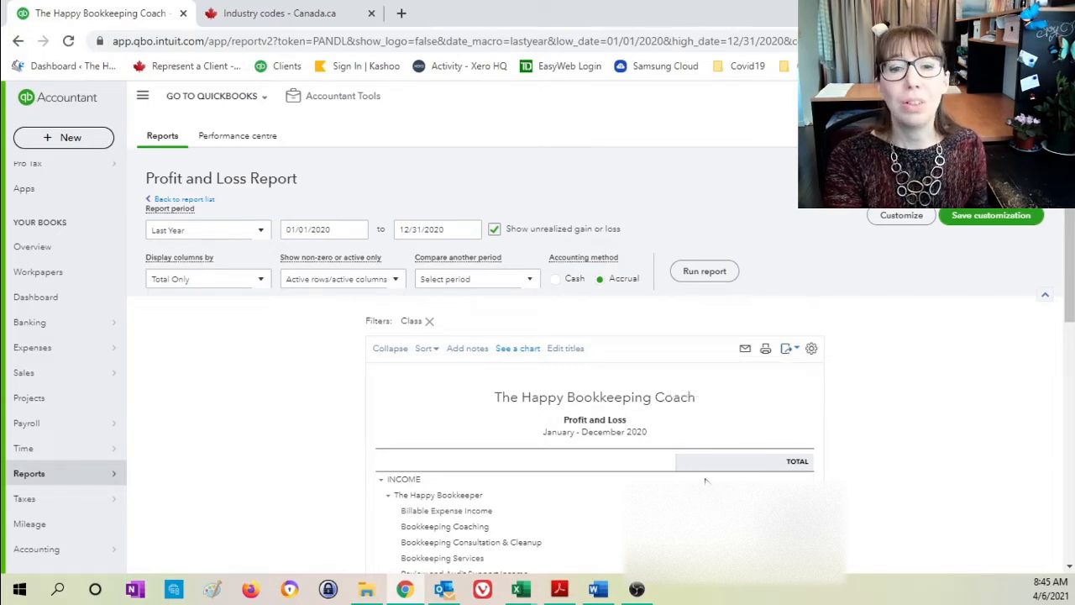
mouse_move(529, 592)
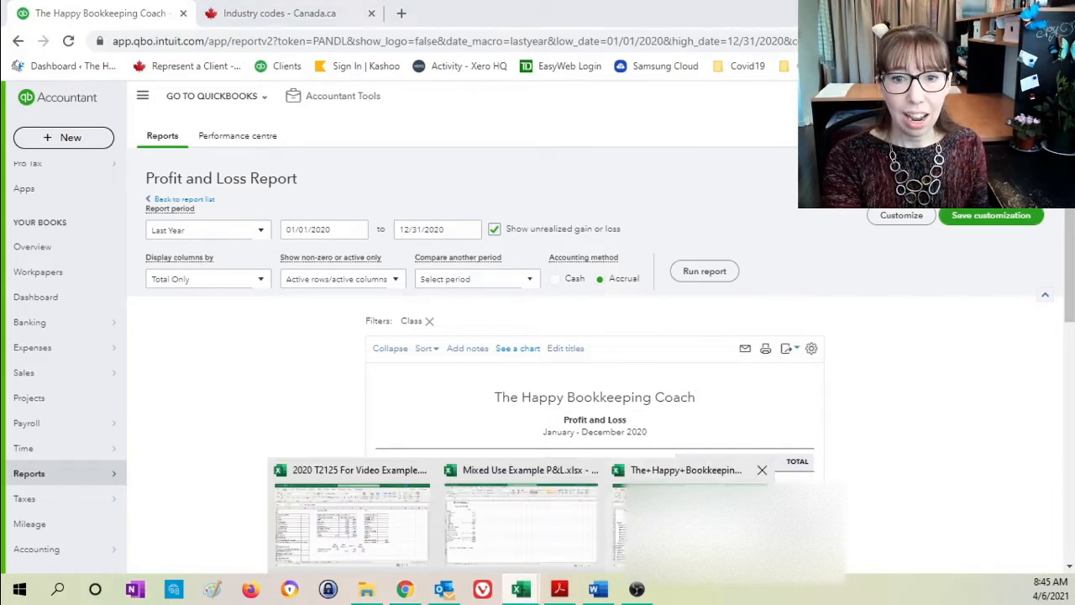
left_click(688, 512)
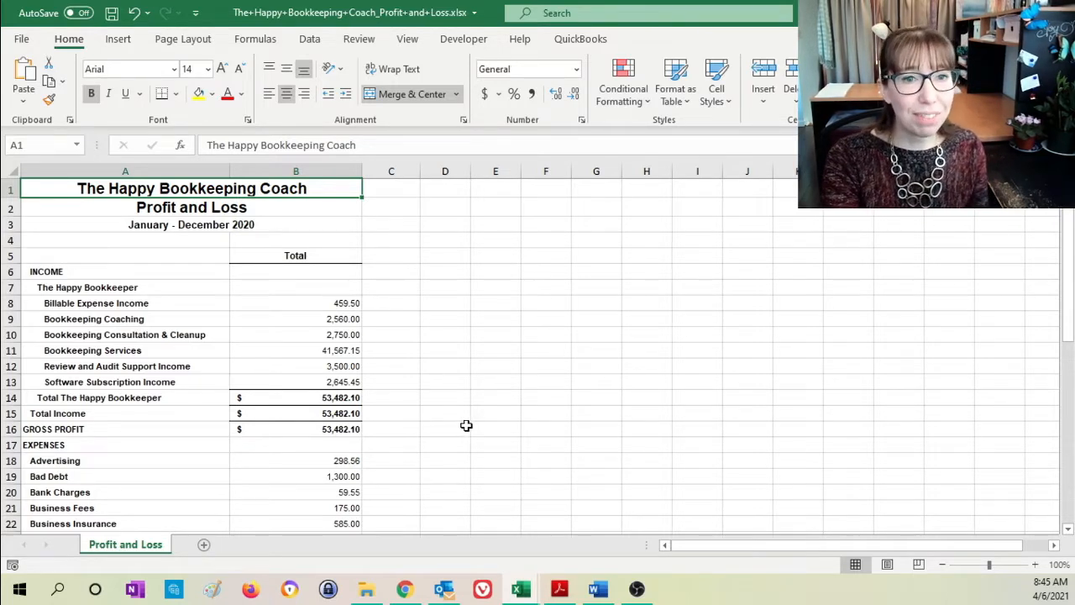
- Copy the entire Profit and Loss sheet and paste it into Sheet1 of 2020 T2125 For Video Example.xlsx
left_click(10, 170)
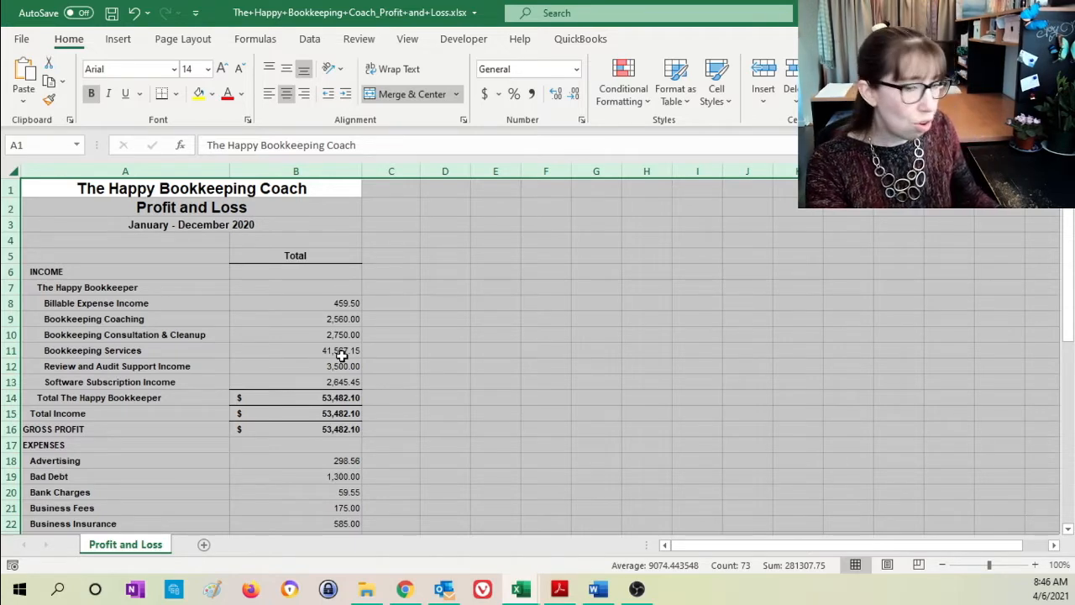
key("ctrl+c")
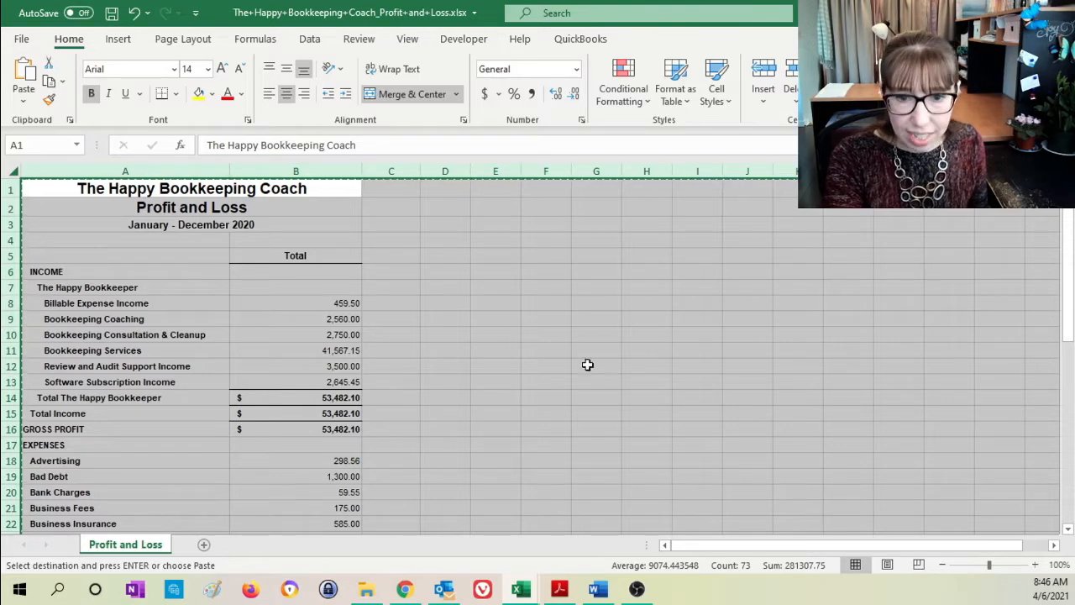
left_click(520, 592)
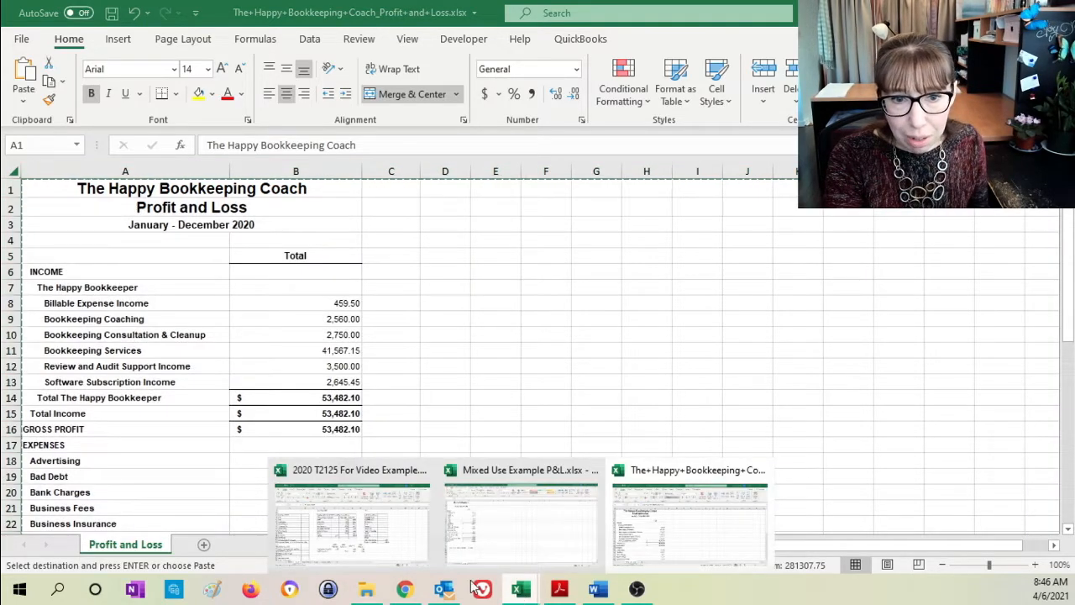
left_click(373, 524)
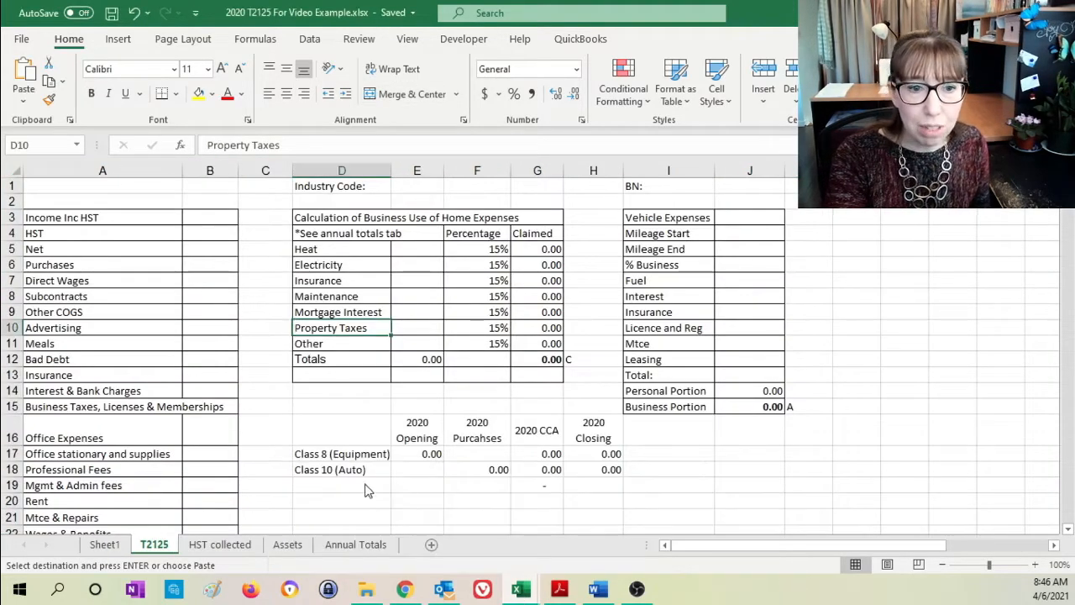
left_click(109, 544)
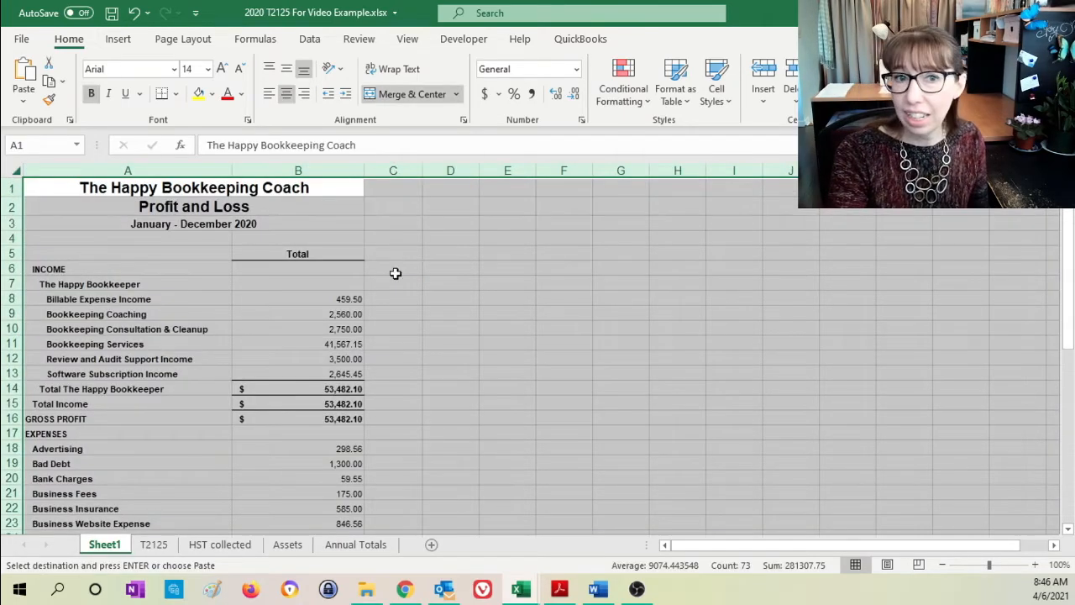
left_click(544, 356)
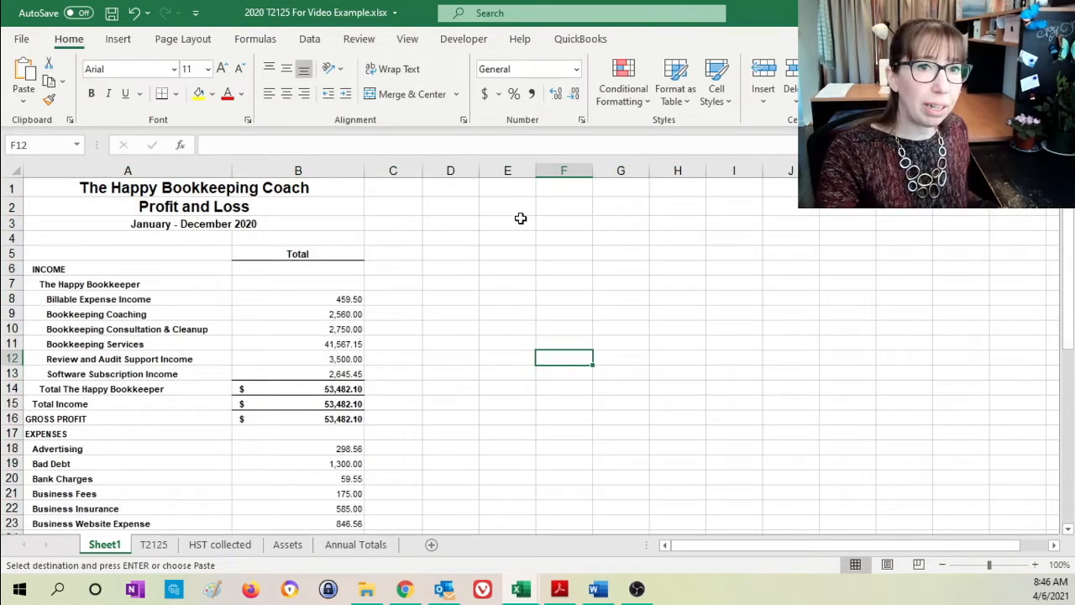
- Set the magnification of Sheet1 to 115%
left_click(408, 39)
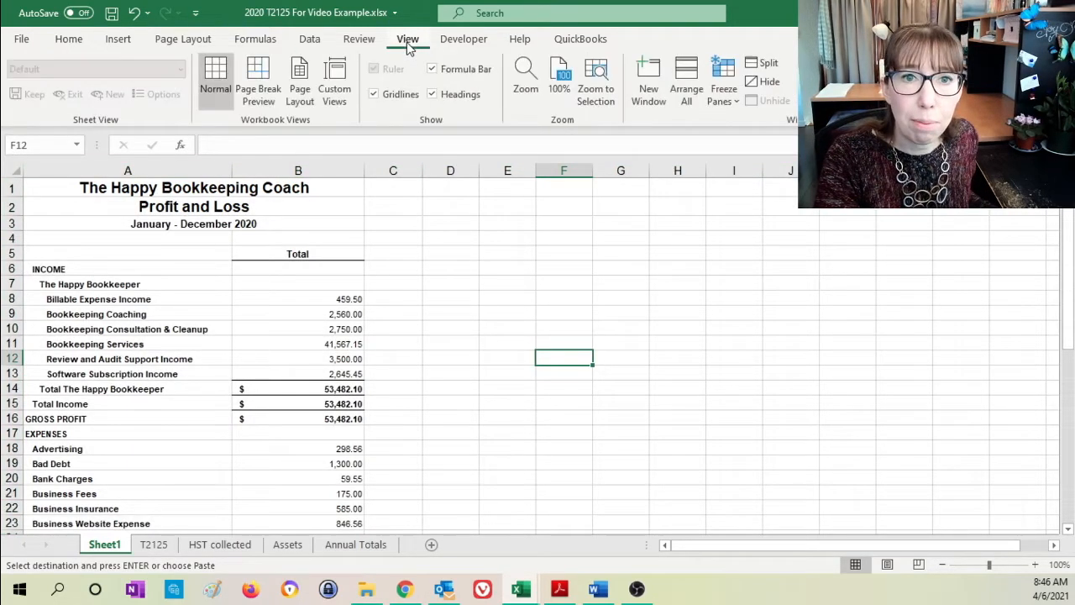
left_click(525, 80)
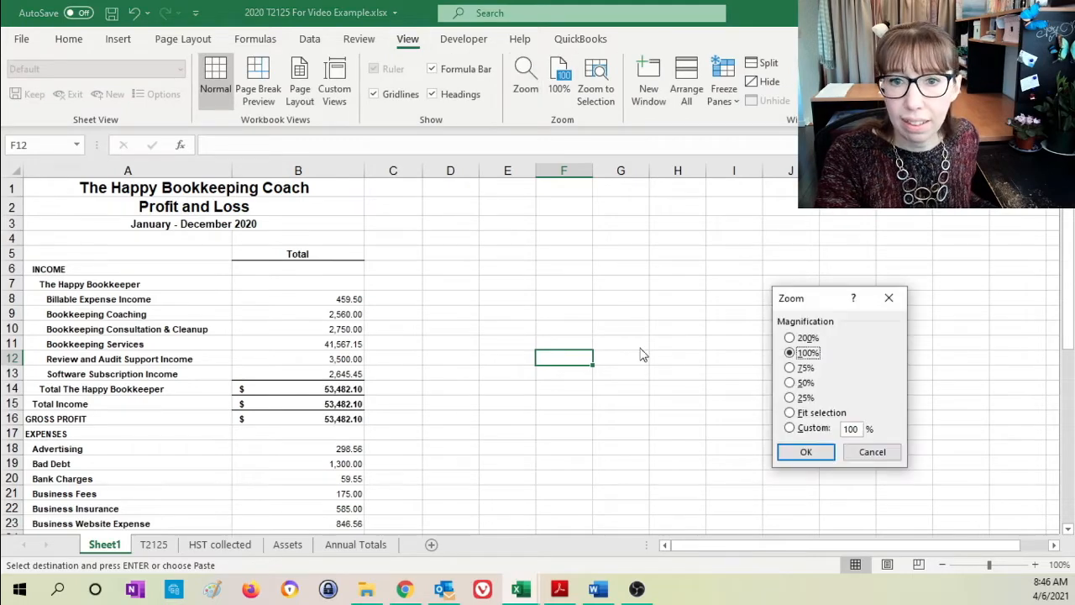
type("115")
key("Return")
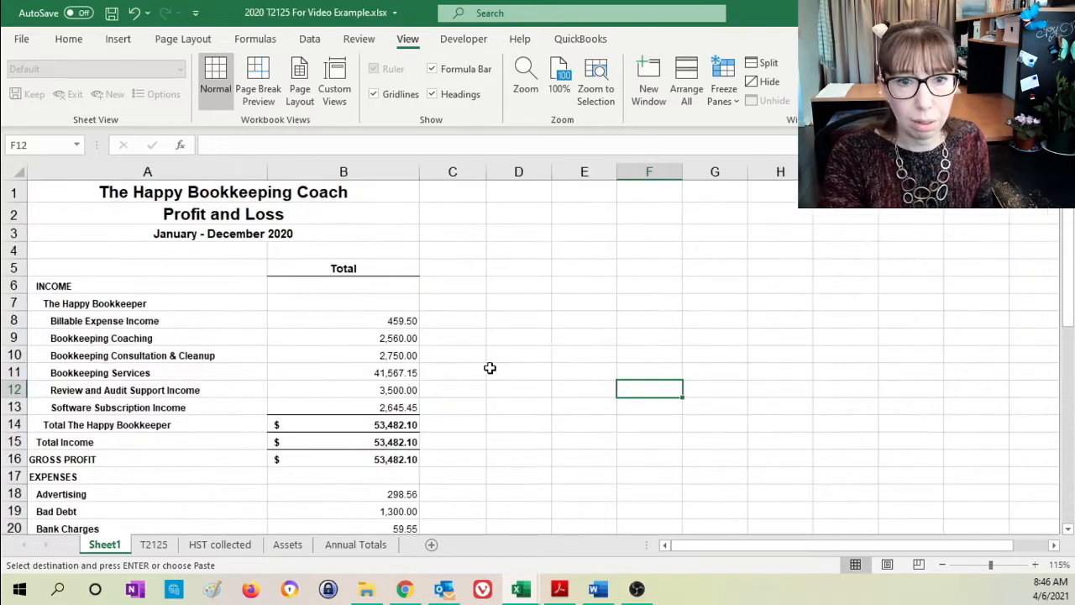
- On the T2125 sheet, review column B and the line items from Income Inc HST down to Professional Fees
left_click(153, 544)
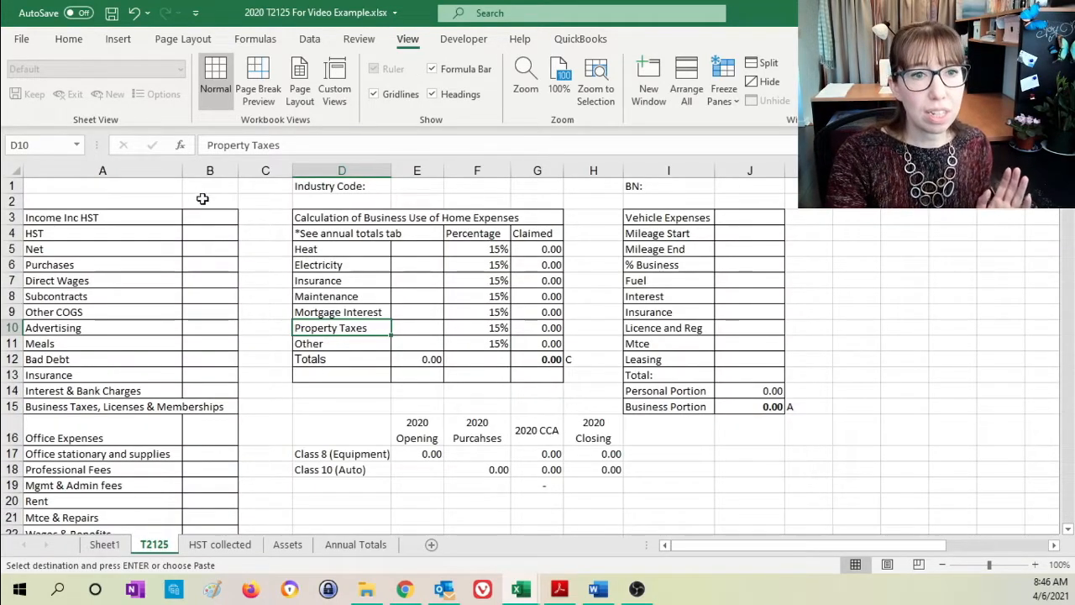
left_click(210, 171)
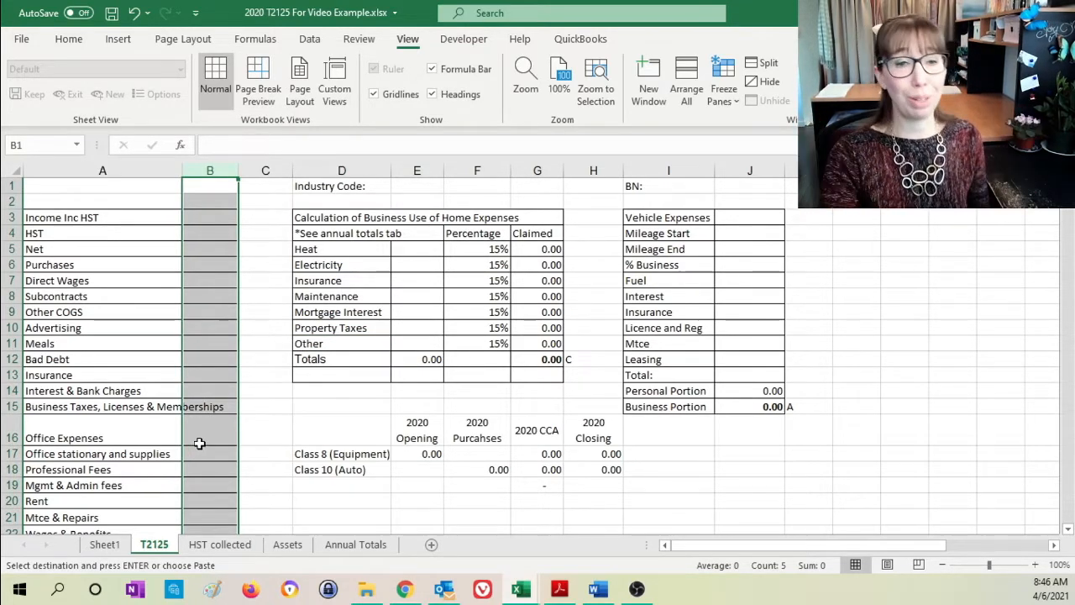
left_click(137, 215)
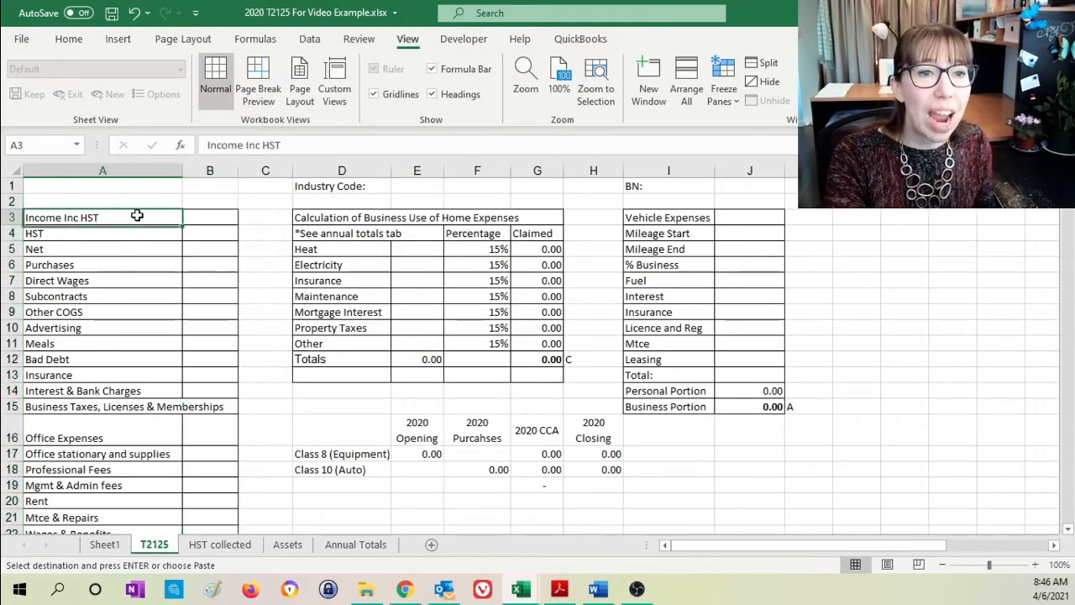
key("Down")
key("Down")
key("Down")
key("Down")
key("Down")
key("Down")
key("Down")
key("Down")
key("Down")
key("Down")
key("Down")
key("Down")
key("Down")
key("Down")
key("Down")
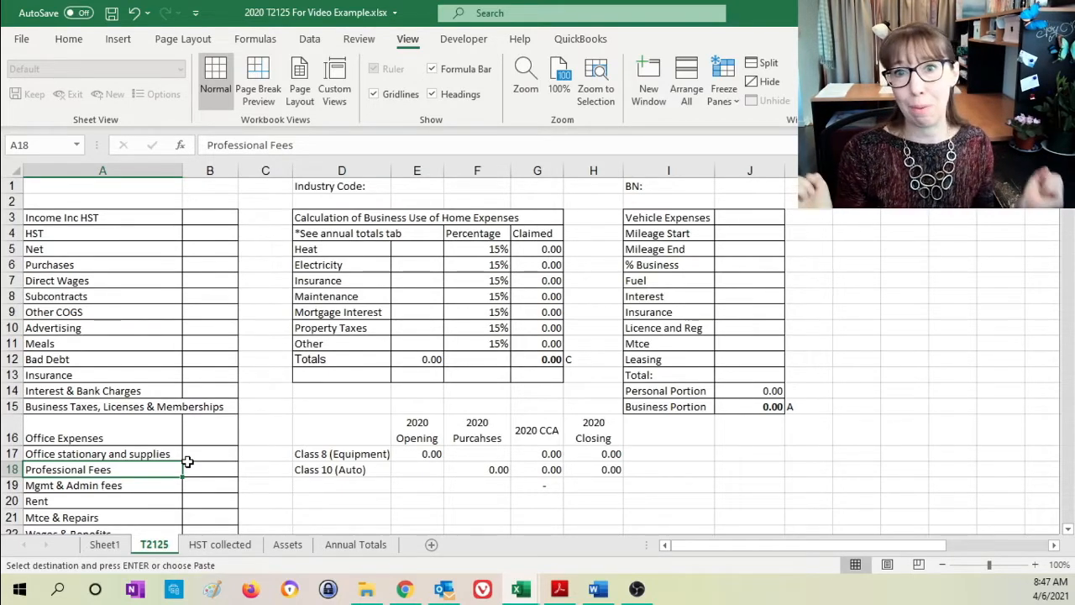
- Check the Total Income row on Sheet1 against the Income Inc HST, HST and Net cells on the T2125 sheet
left_click(105, 544)
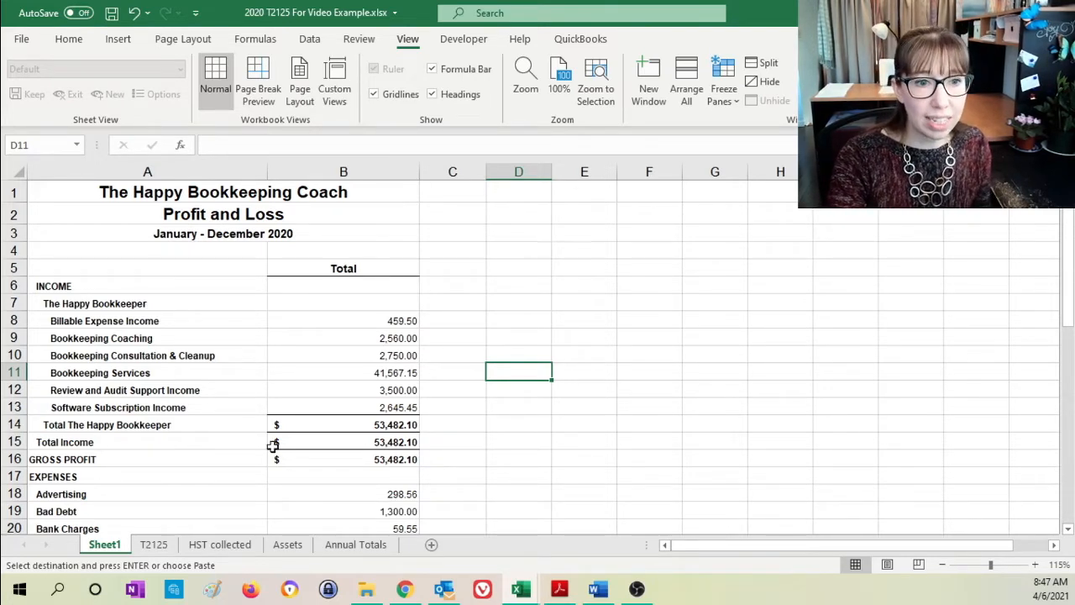
left_click(445, 442)
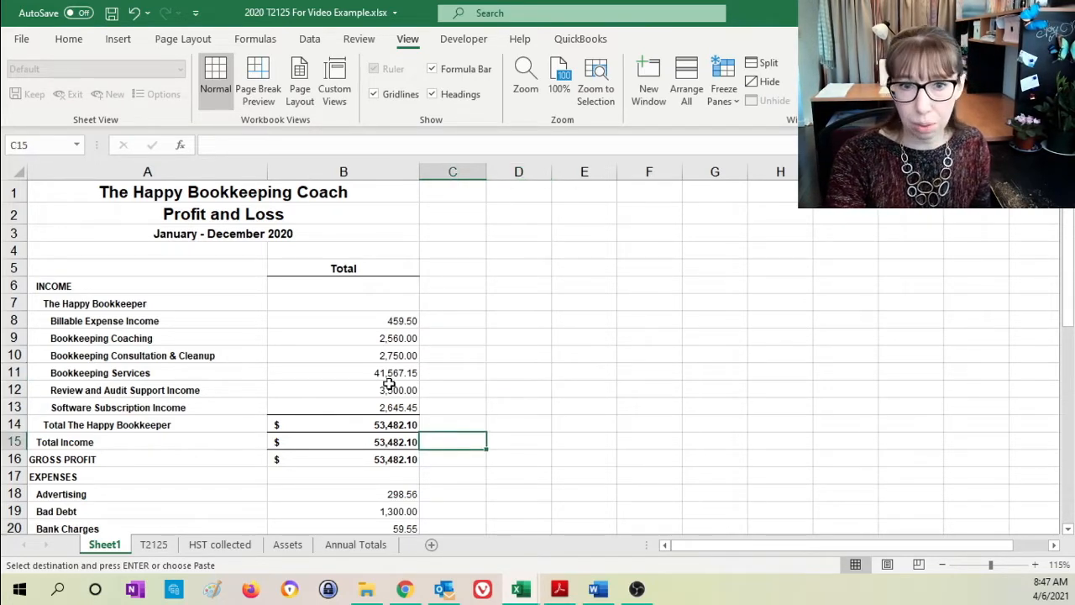
left_click(382, 437)
left_click(442, 438)
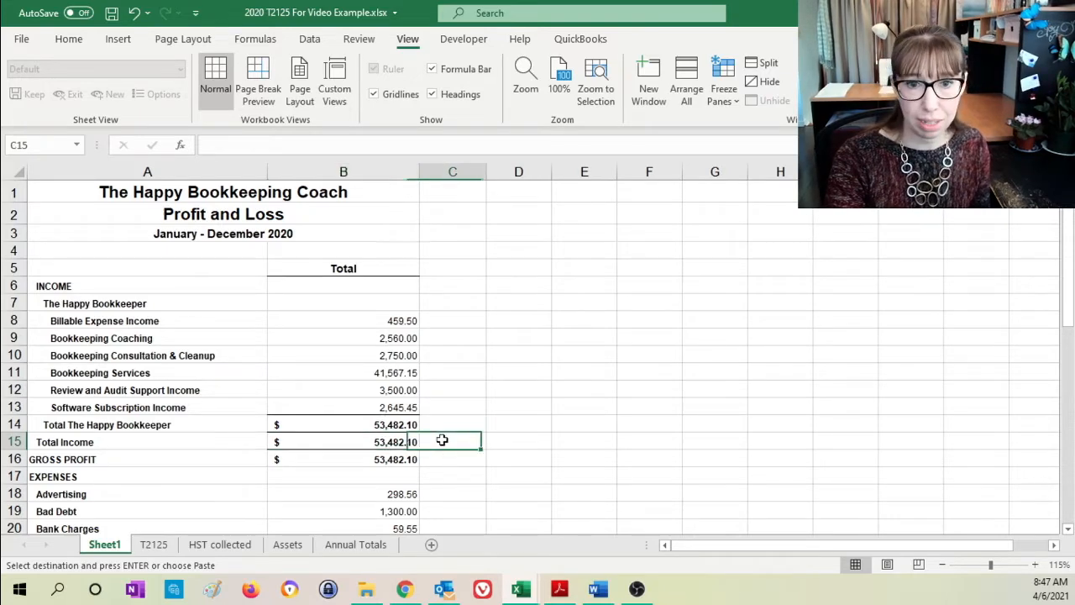
left_click(156, 545)
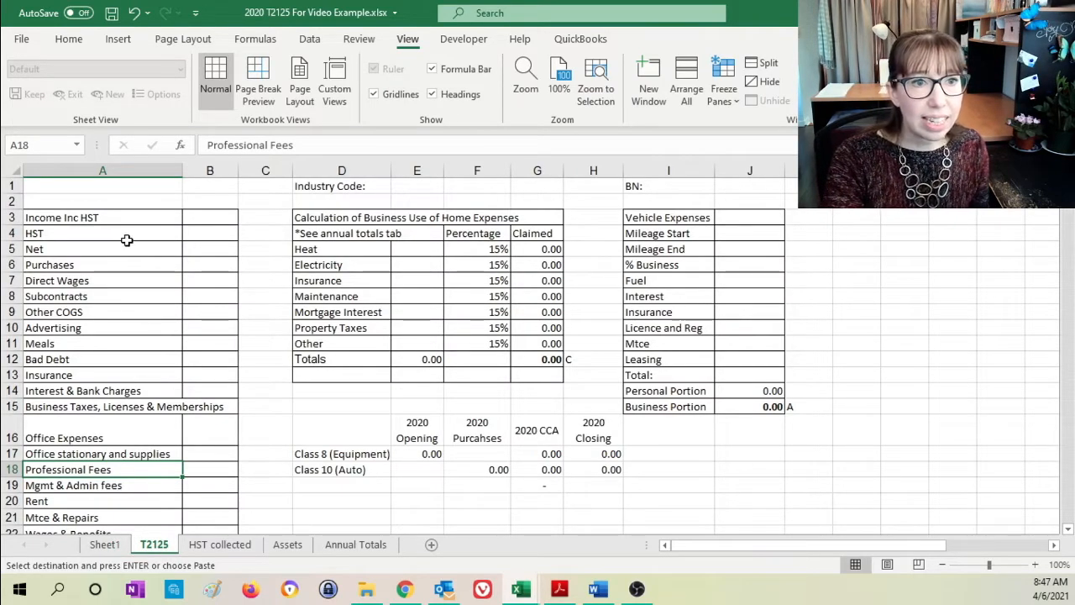
left_click(215, 250)
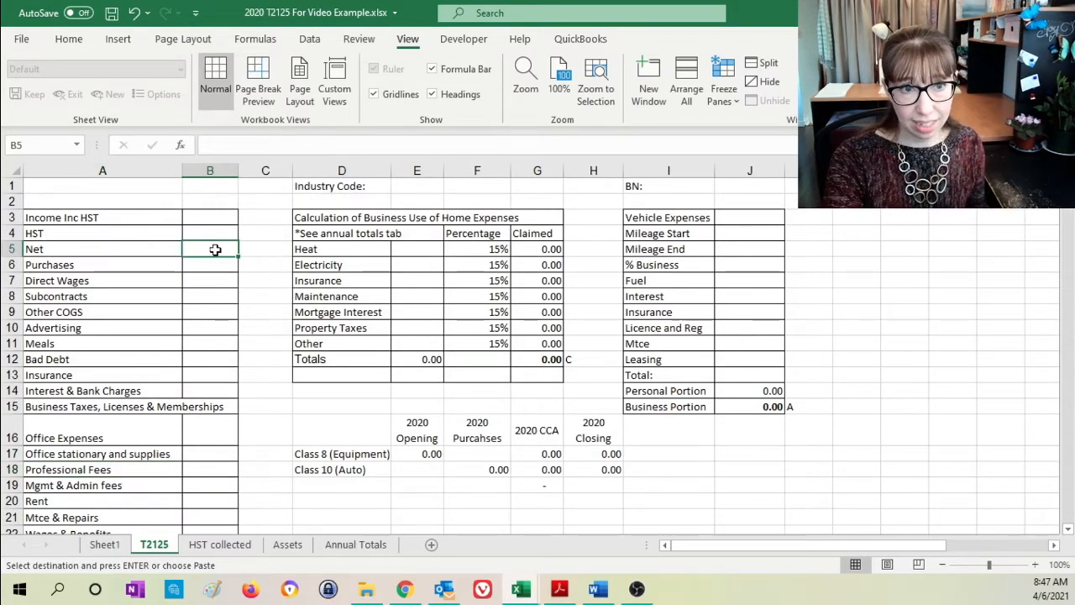
left_click(221, 217)
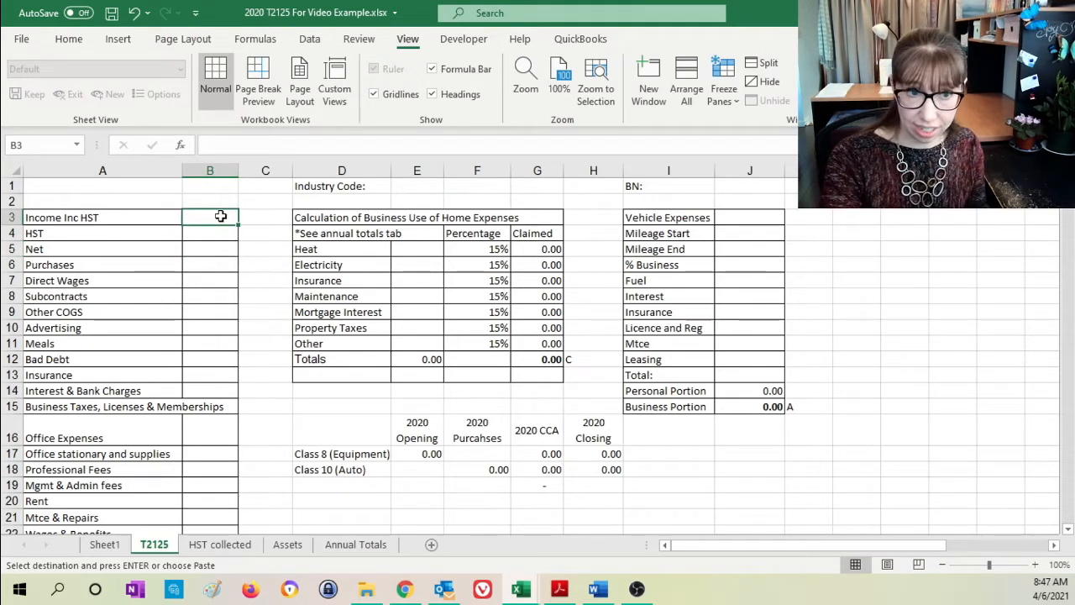
left_click(221, 234)
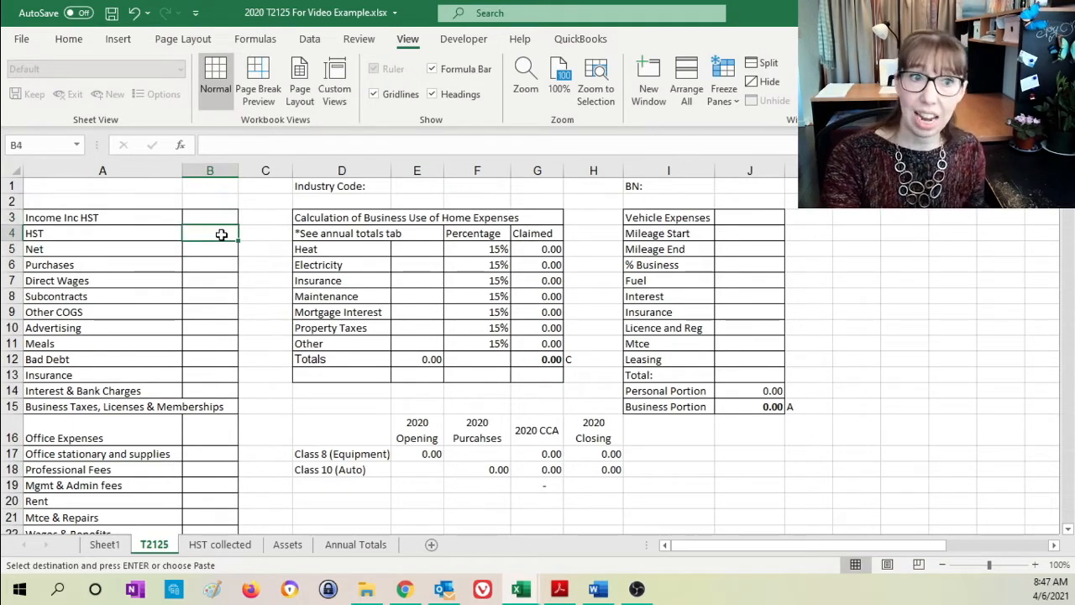
- Link the Net amount in B5 of the T2125 sheet to the income total with =Sheet1!B14, and check the formula
left_click(223, 249)
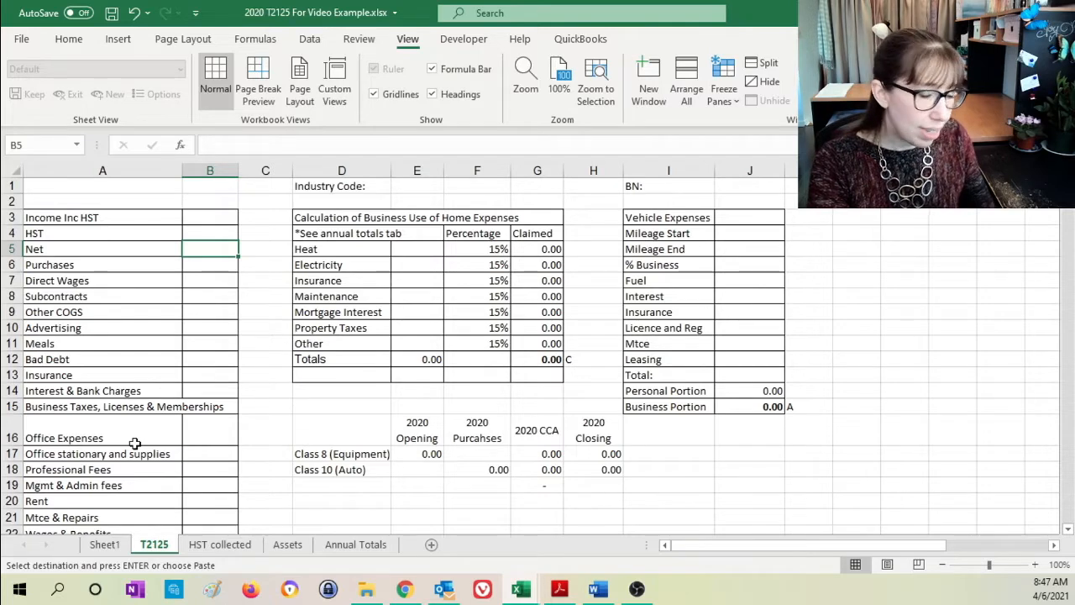
type("=")
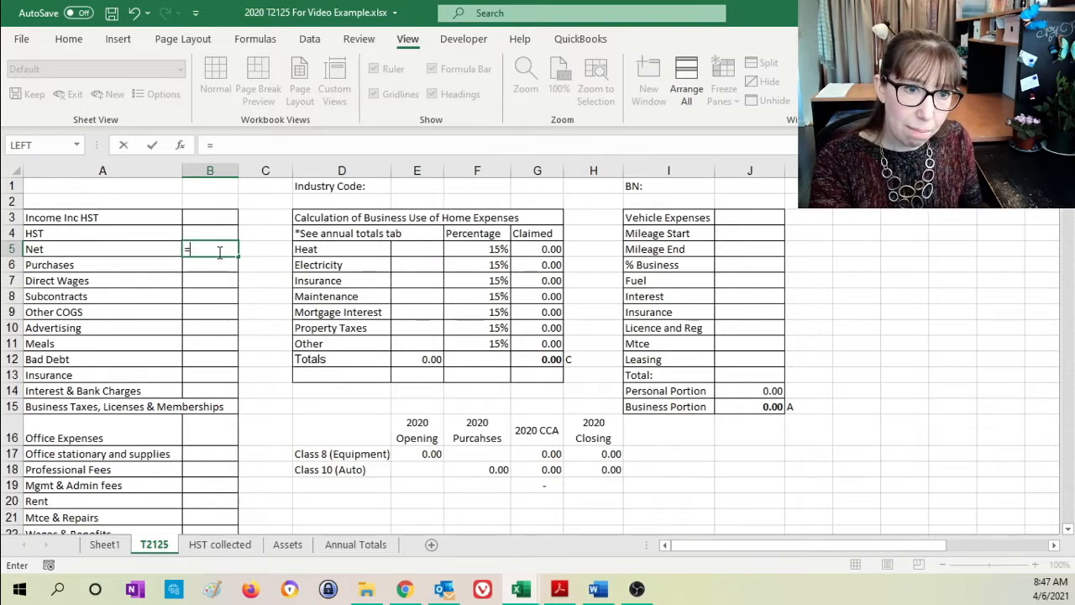
left_click(105, 545)
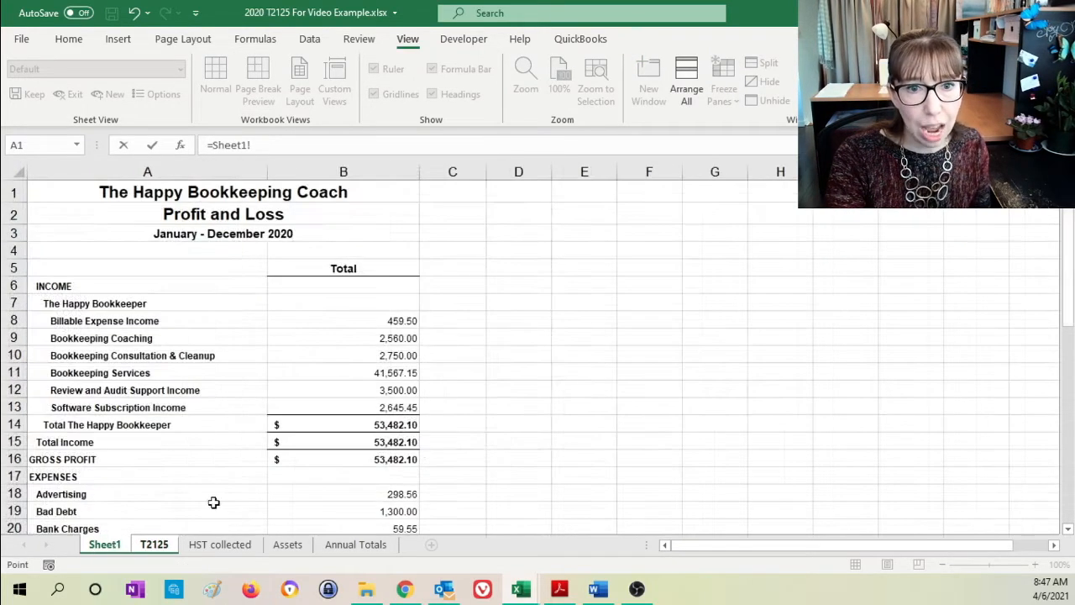
left_click(378, 427)
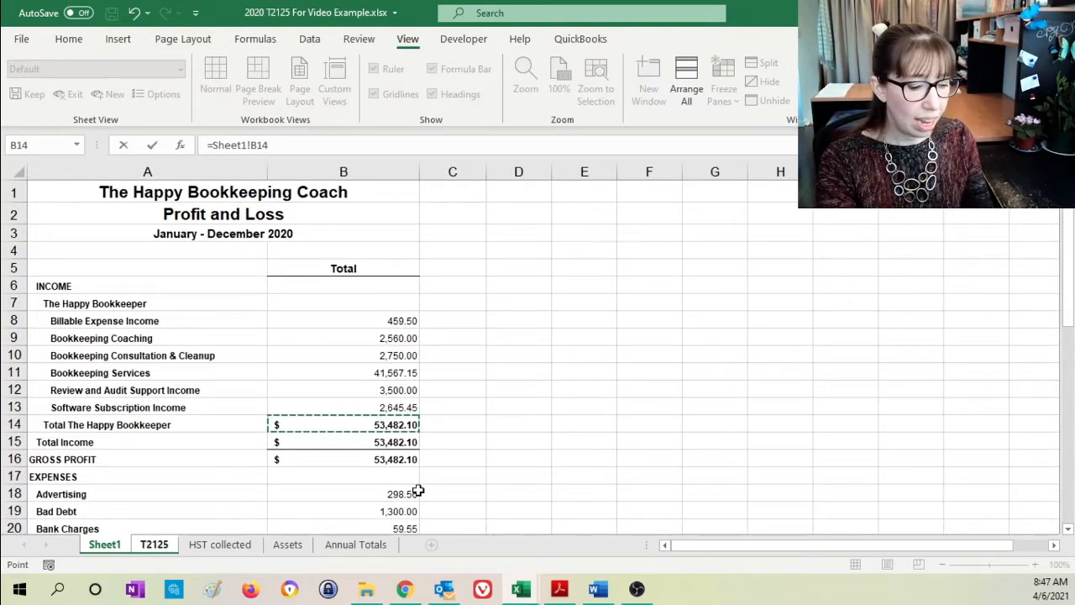
key("Return")
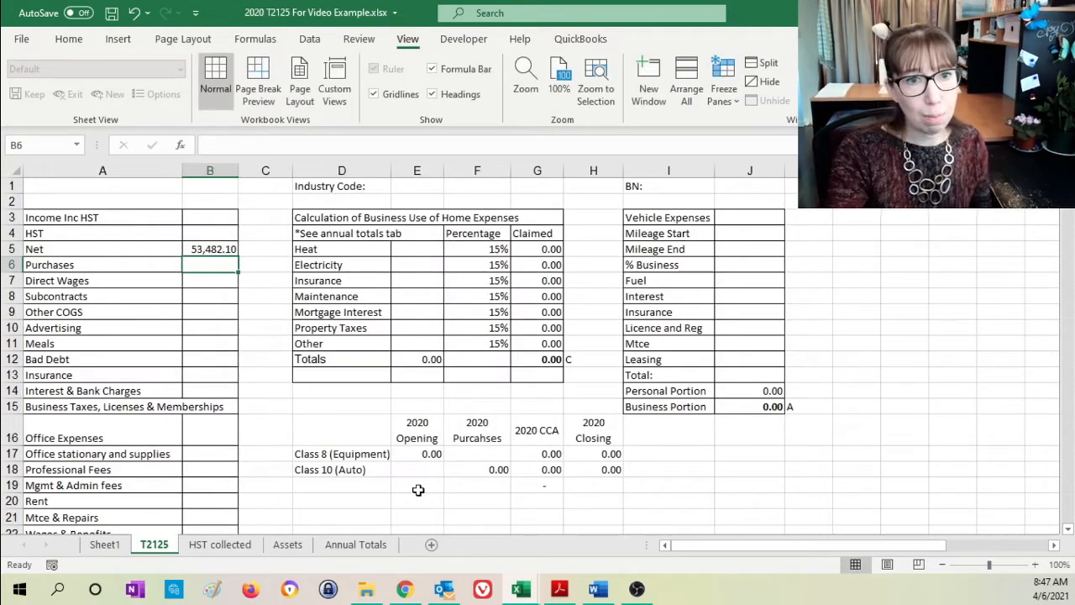
left_click(212, 243)
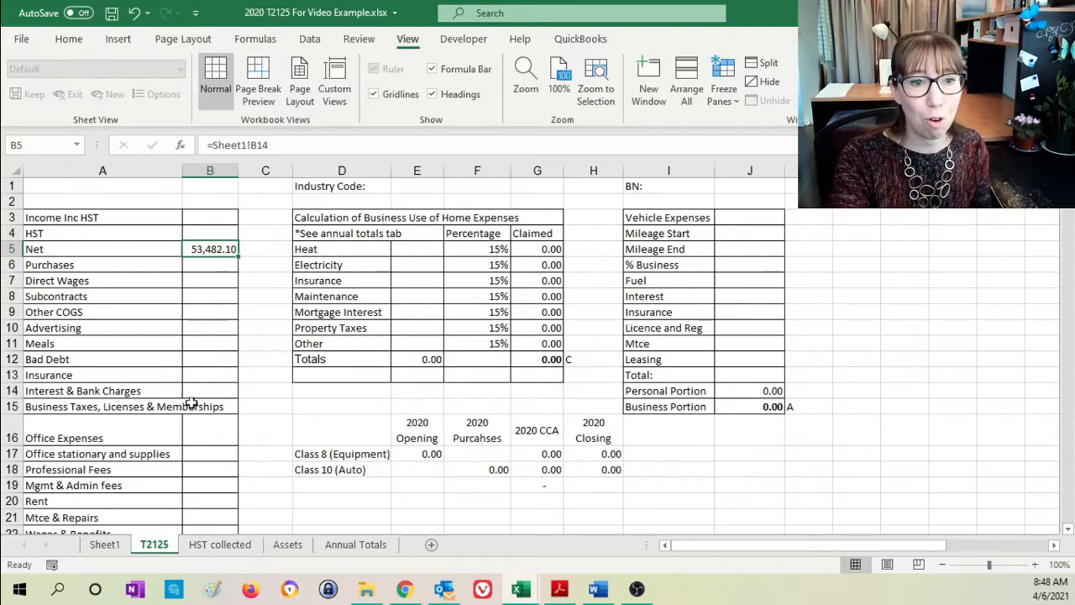
- On Sheet1, shade the Total Income amount in B15 with a light gold fill, one shade darker than the palest gold
left_click(105, 545)
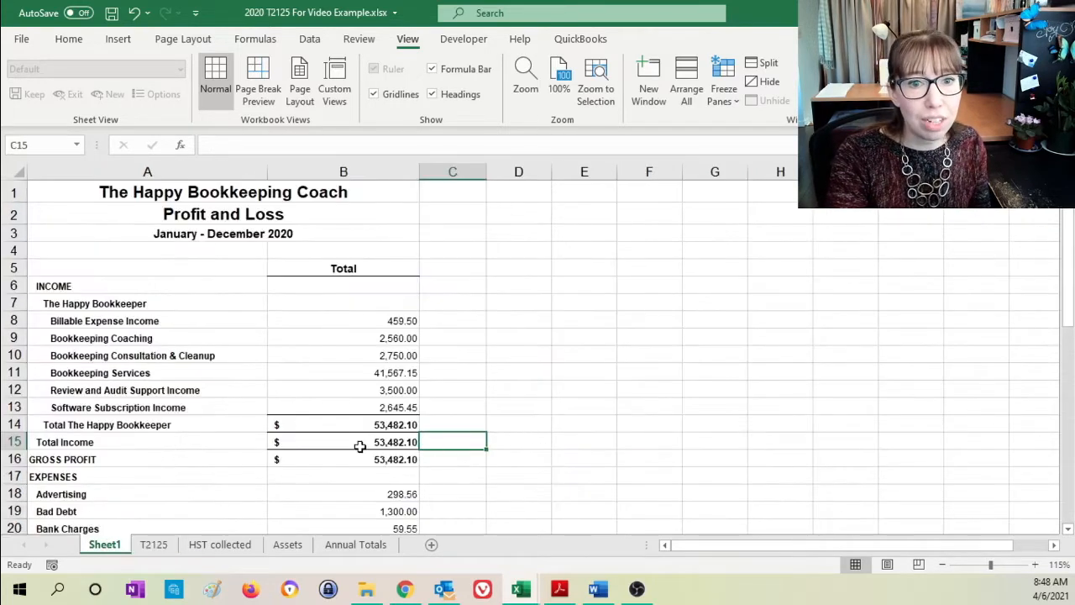
left_click(359, 445)
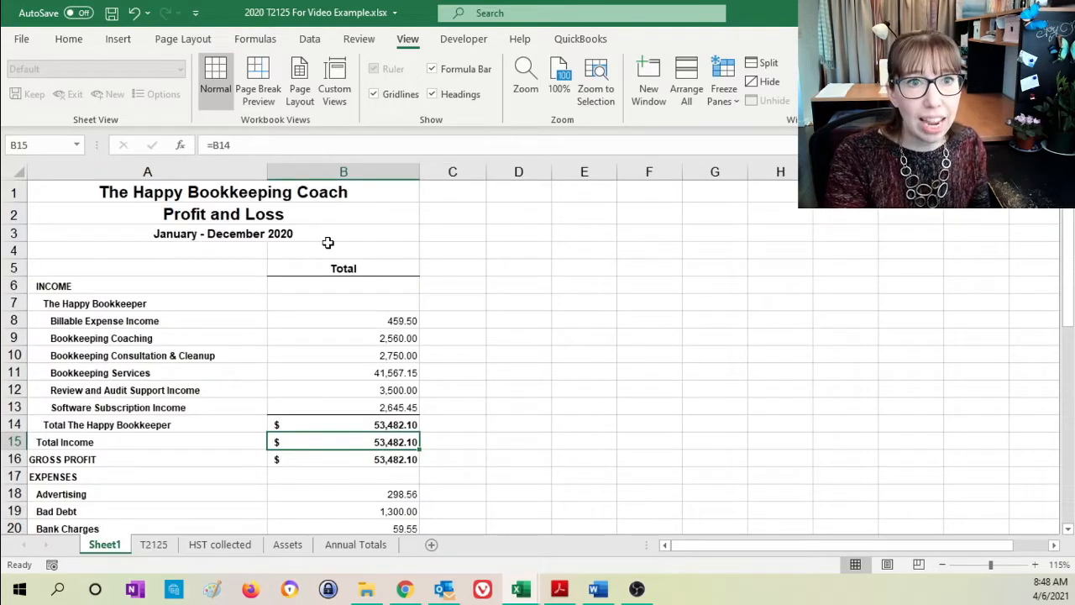
left_click(69, 40)
left_click(212, 94)
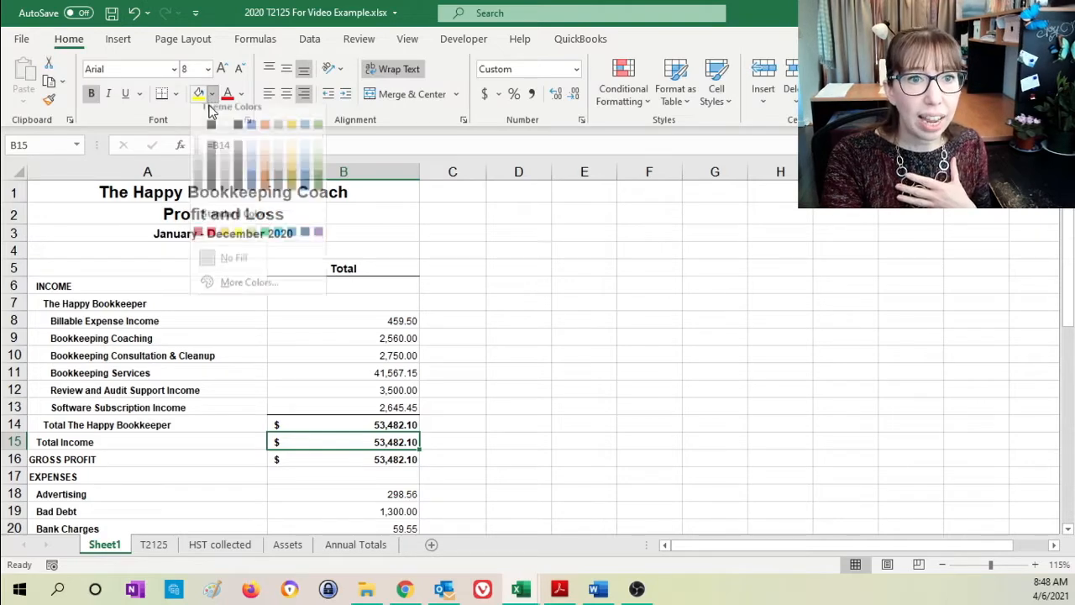
left_click(294, 157)
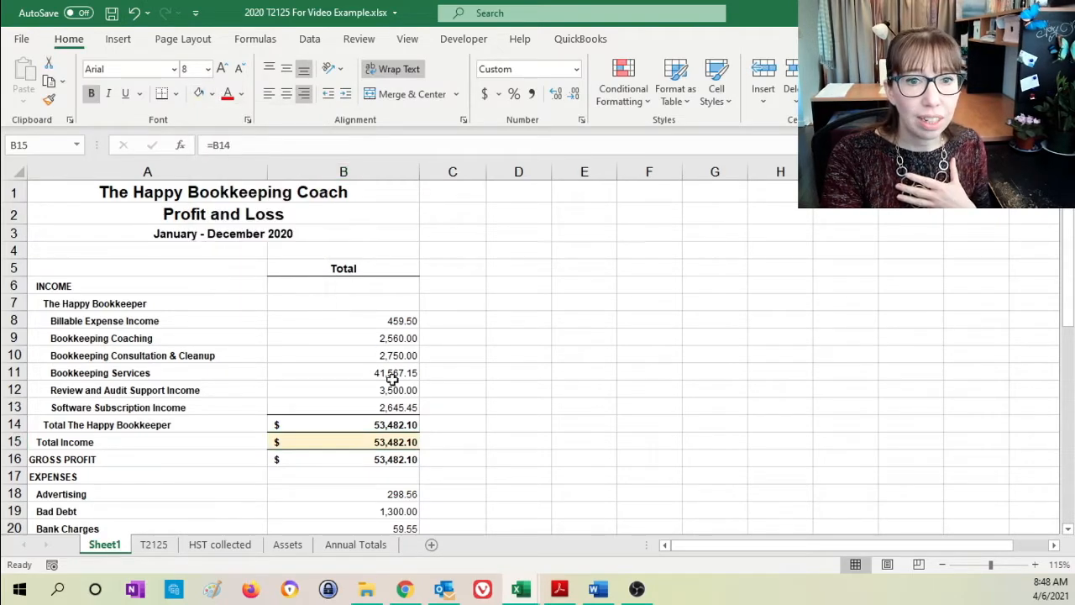
left_click(211, 94)
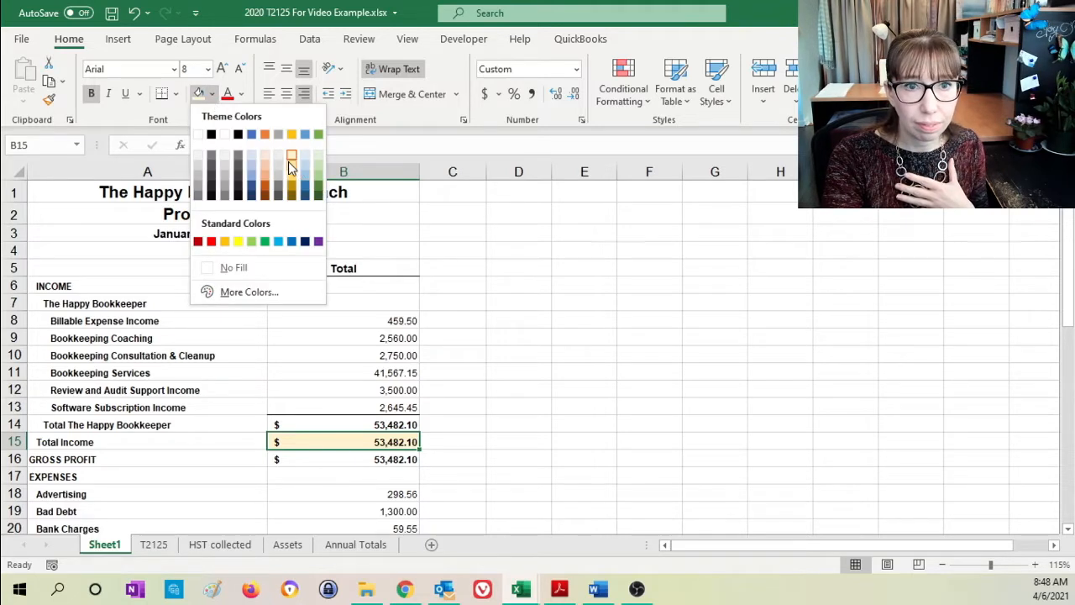
left_click(291, 169)
- Label the shaded Total Income row by entering Income in C15 of Sheet1
left_click(459, 439)
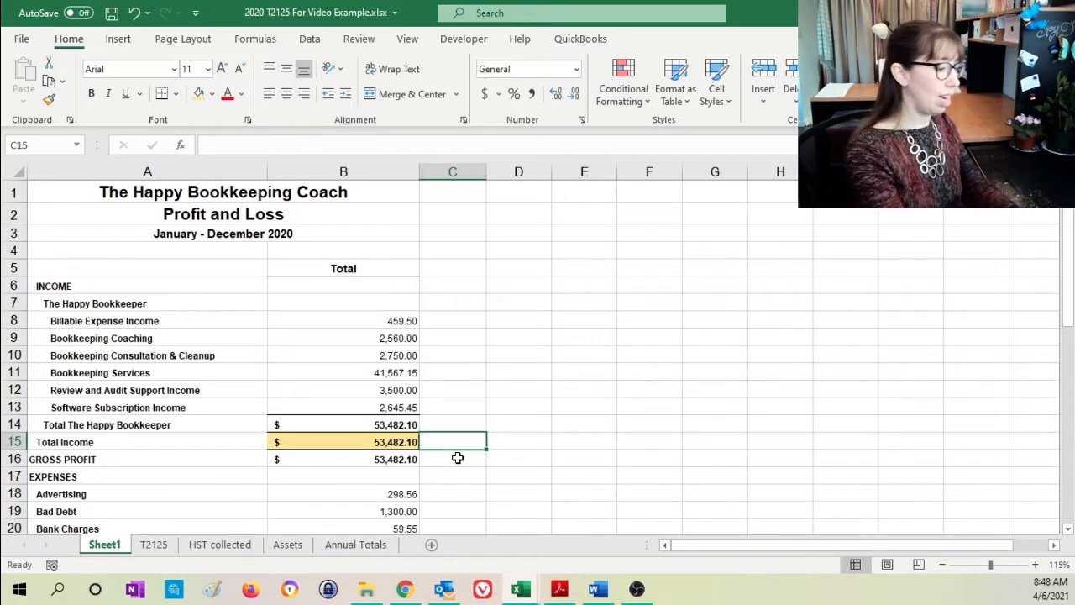
type("Income")
left_click(457, 458)
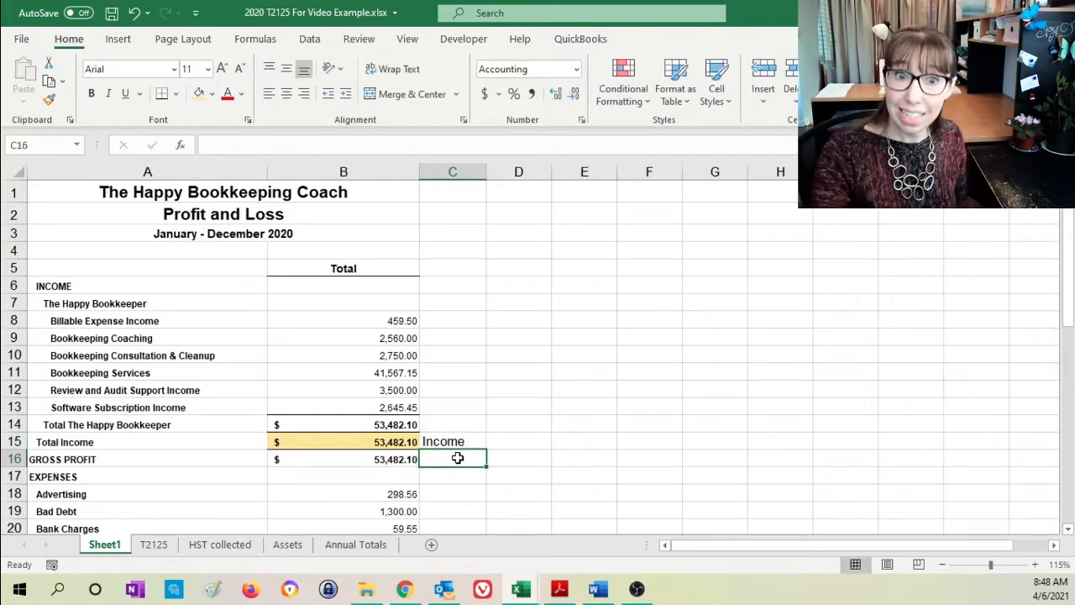
- Starting from the empty Income Inc HST cell on T2125, examine the quarterly Sales, HST Collected, ITCs and Net Tax columns on the HST collected sheet
left_click(154, 544)
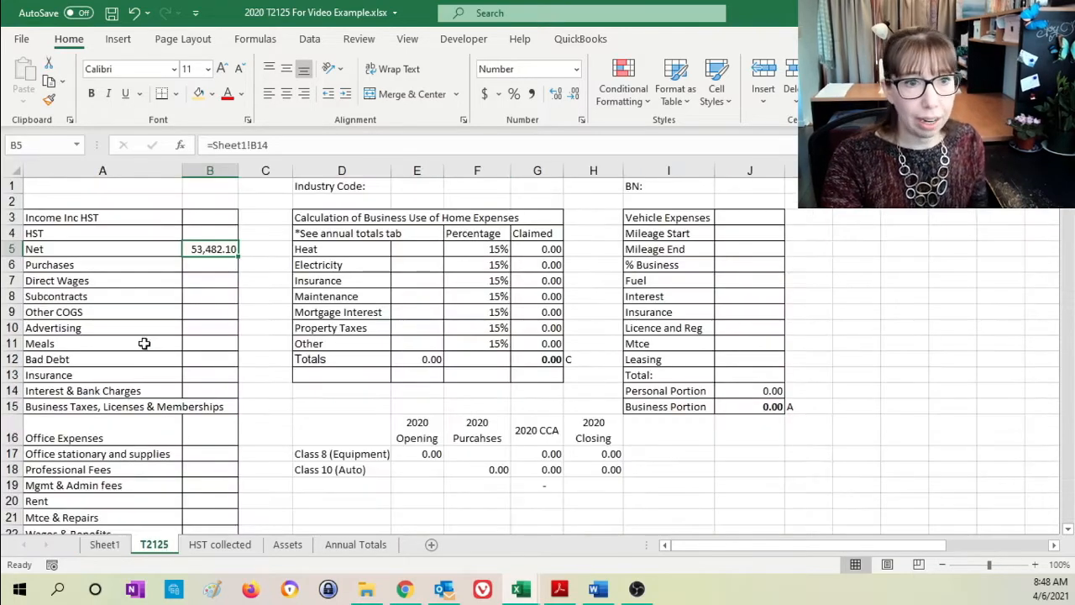
left_click(209, 220)
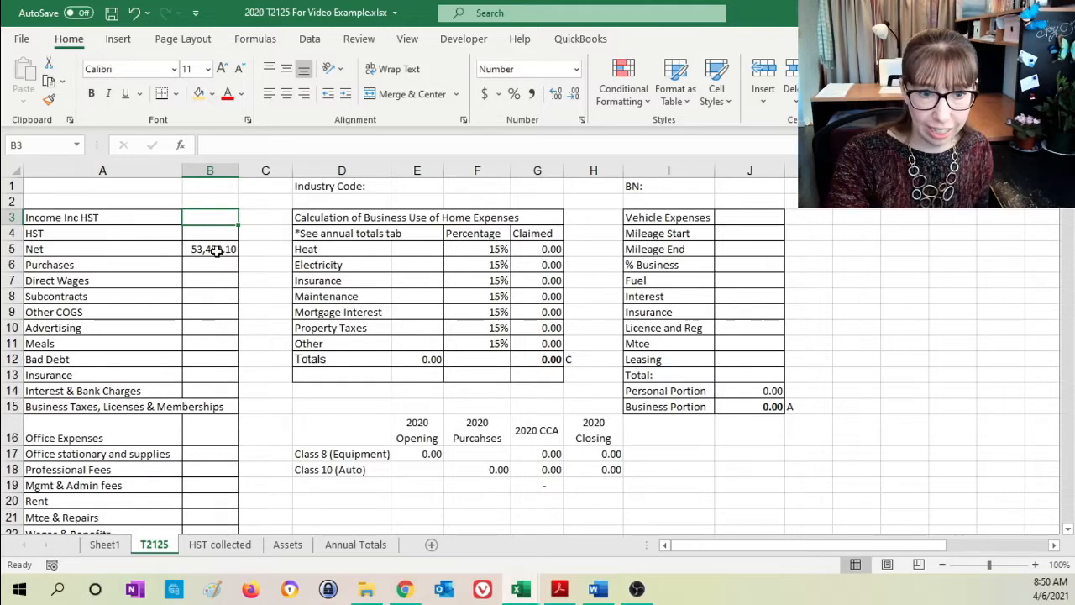
left_click(223, 547)
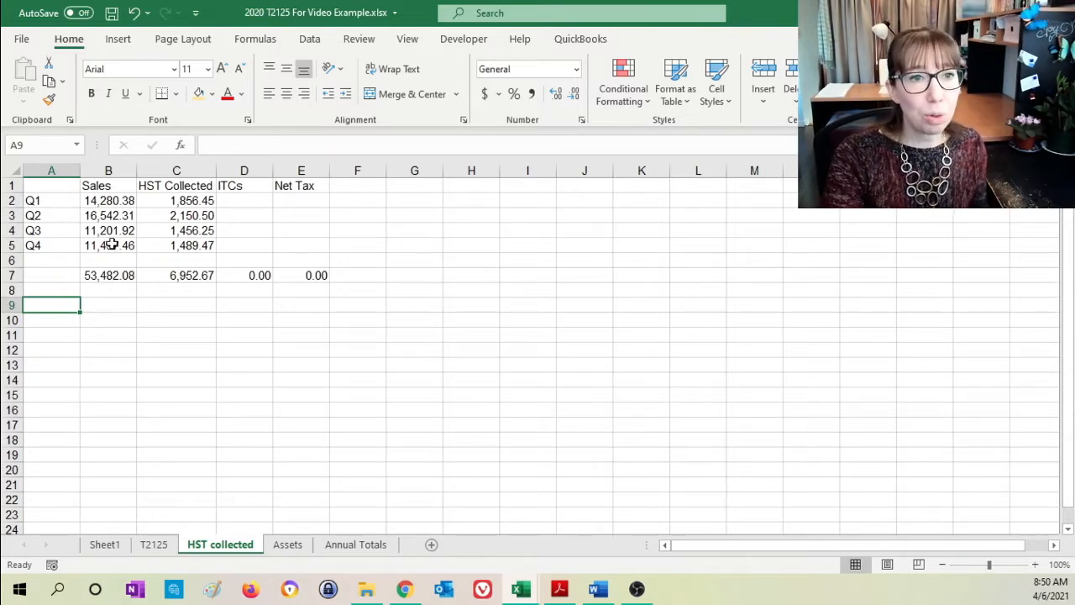
left_click(109, 200)
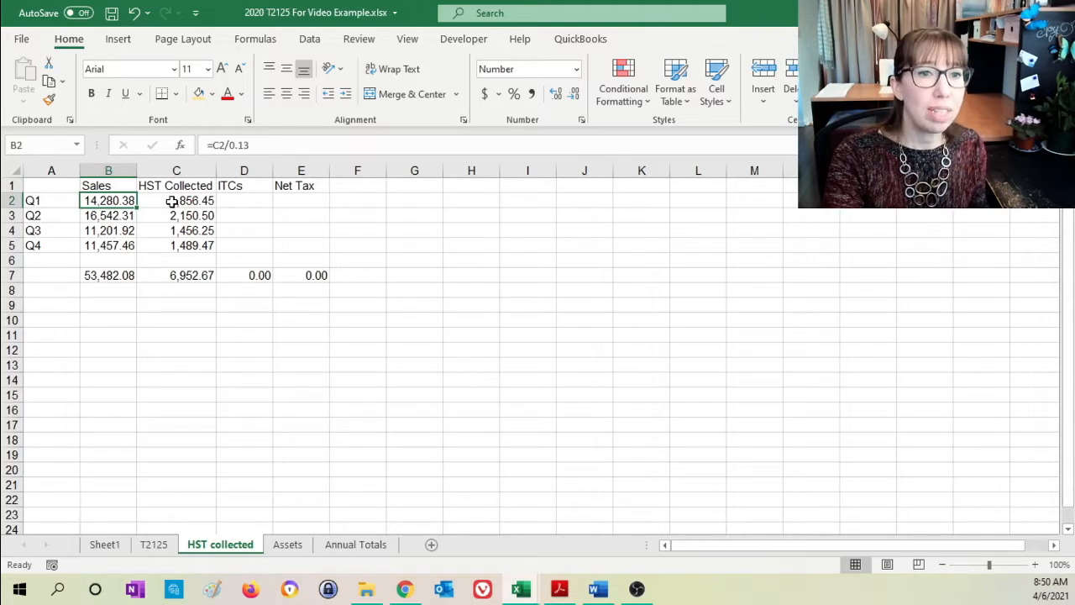
left_click(171, 201)
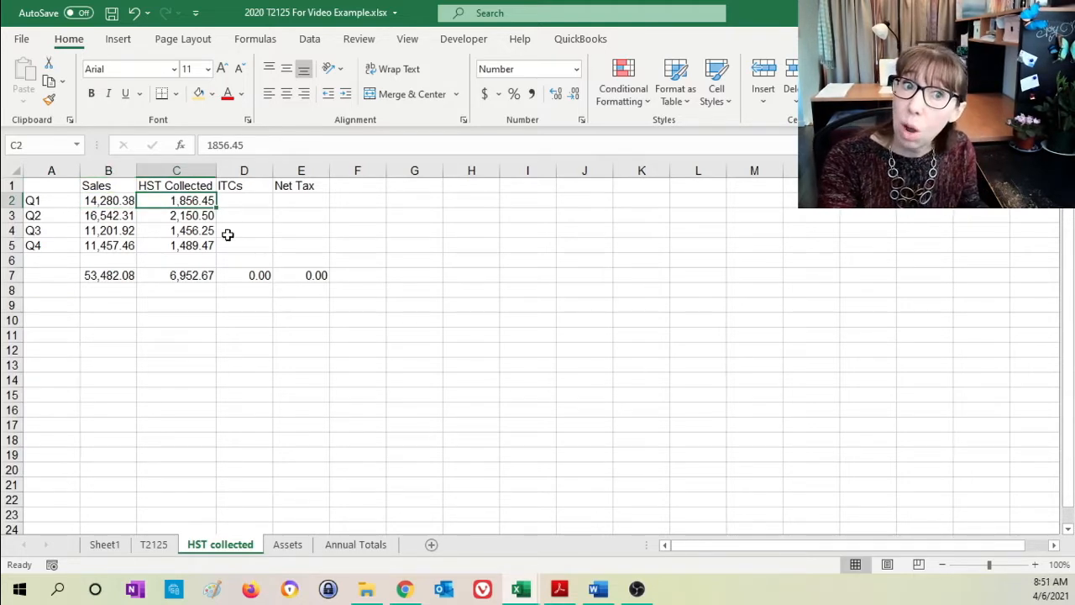
left_click(235, 206)
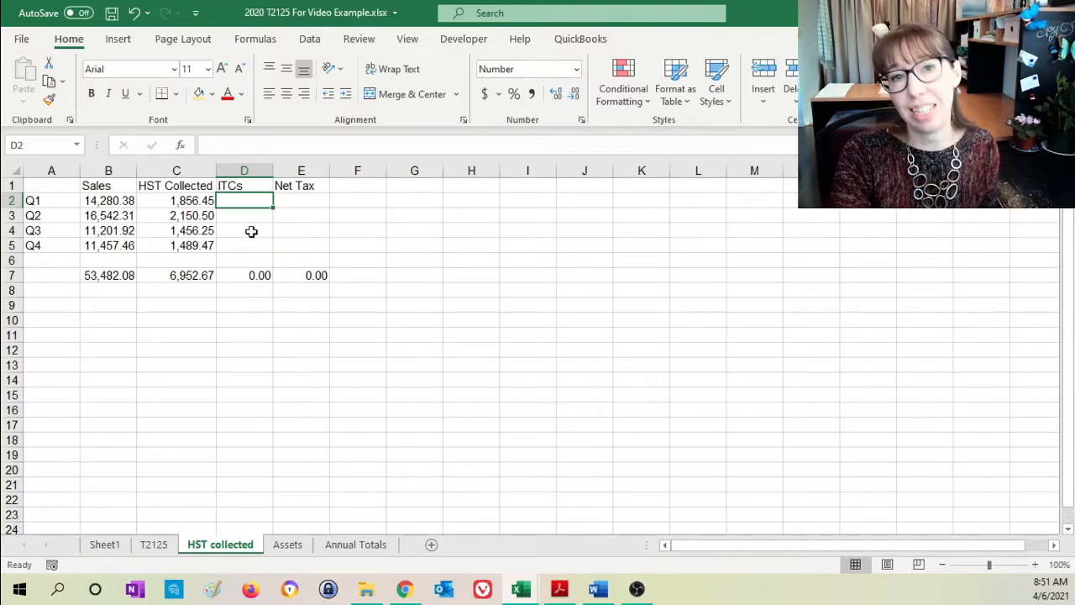
left_click(310, 198)
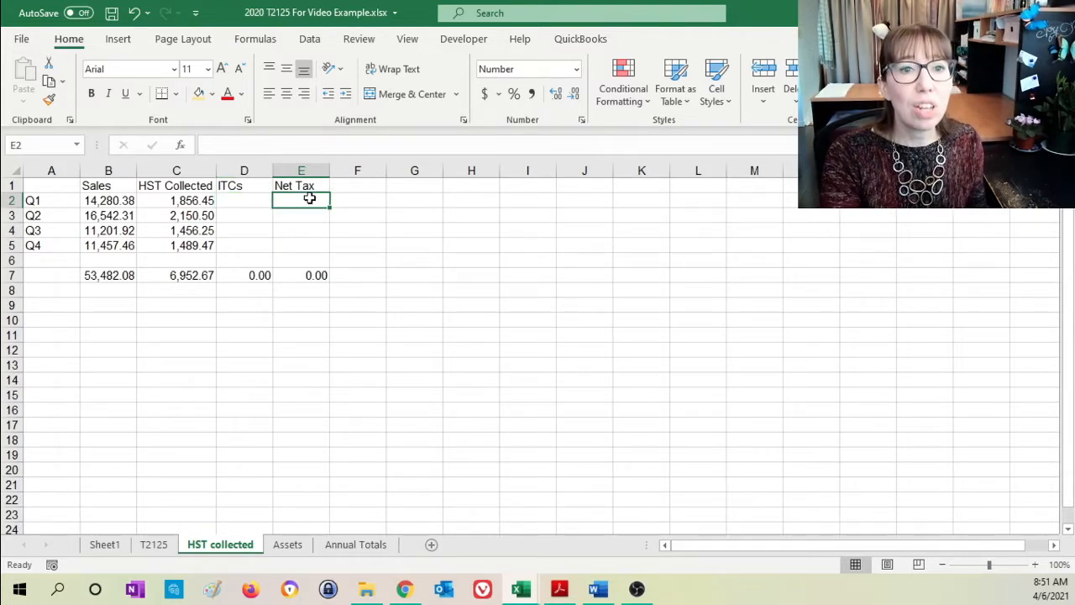
left_click(196, 215)
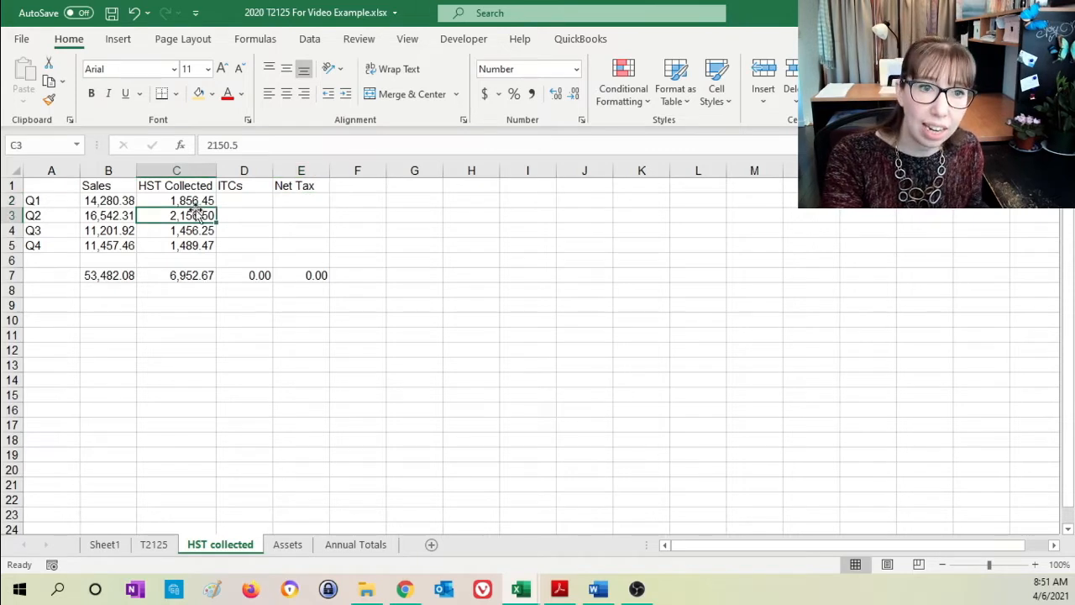
left_click(244, 216)
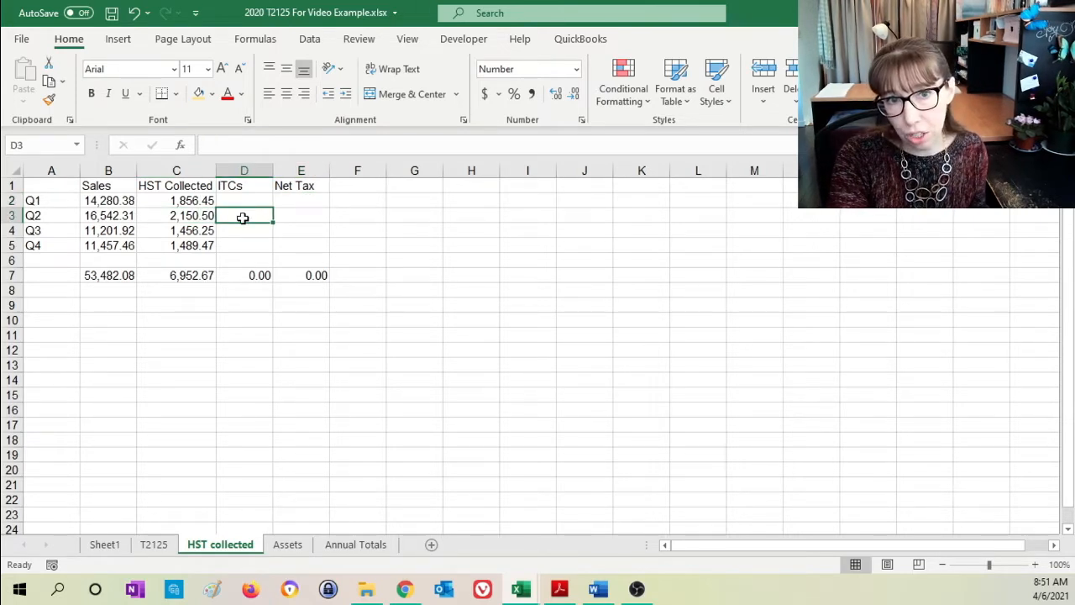
left_click(301, 217)
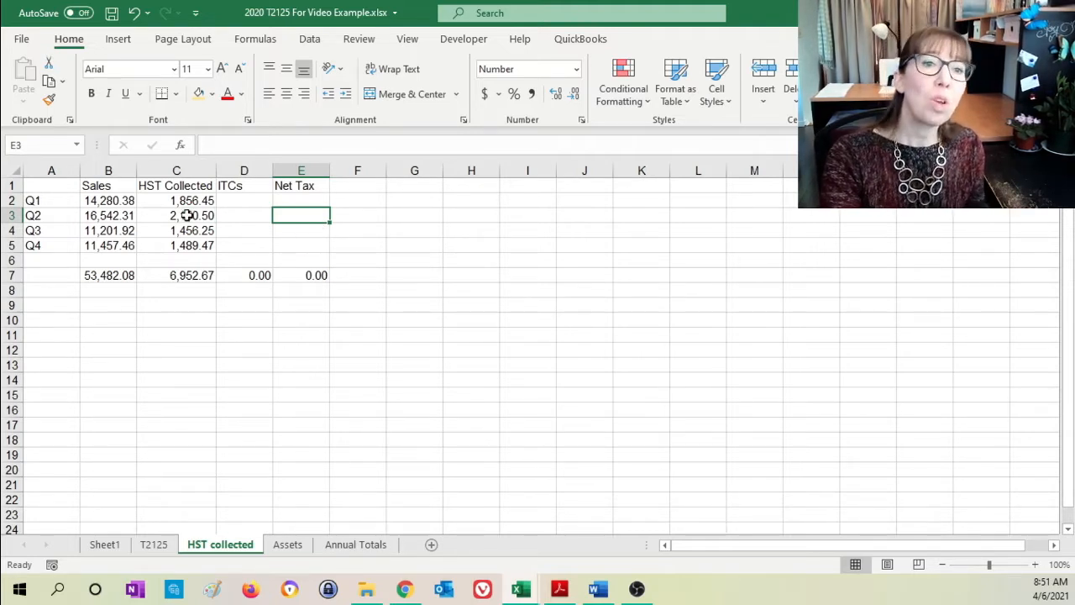
left_click_drag(197, 186, 190, 275)
left_click(189, 276)
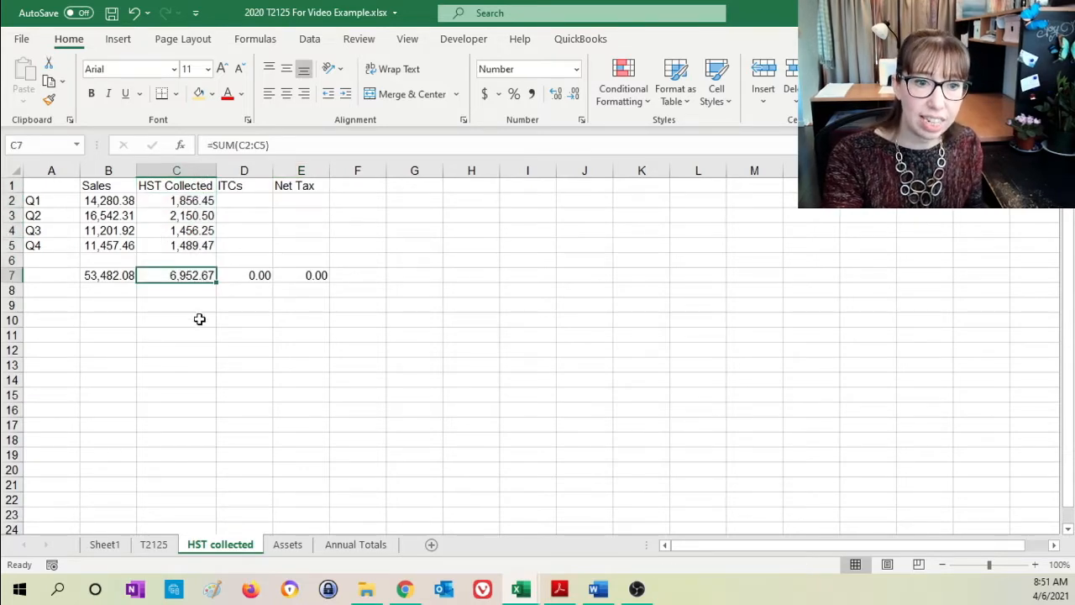
- Link the HST amount in B4 of the T2125 sheet to the HST Collected total with ='HST collected'!C7, and check the formula
left_click(156, 545)
left_click(210, 232)
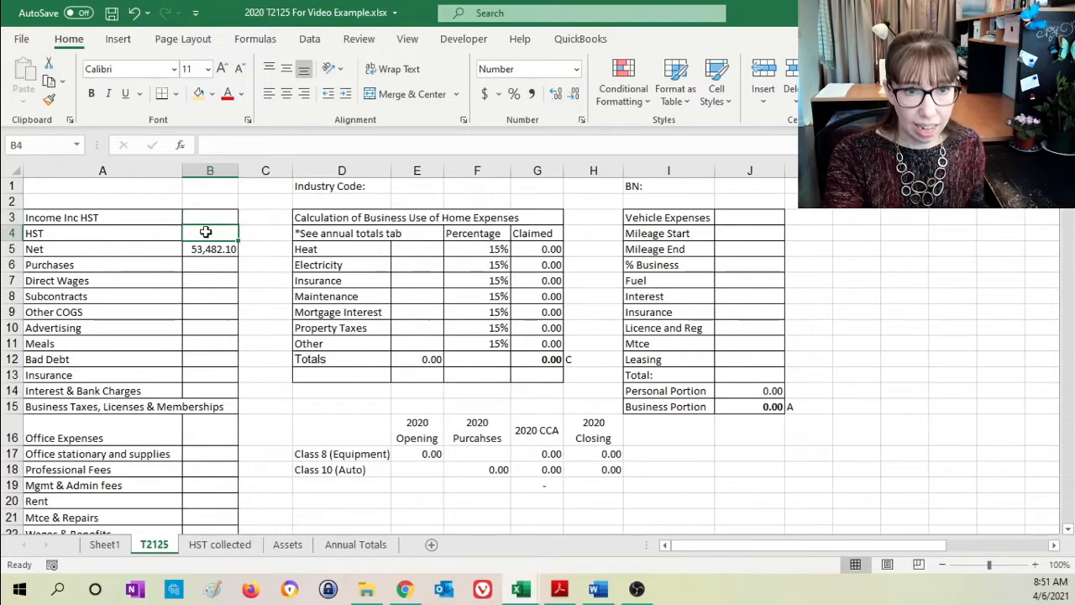
type("=")
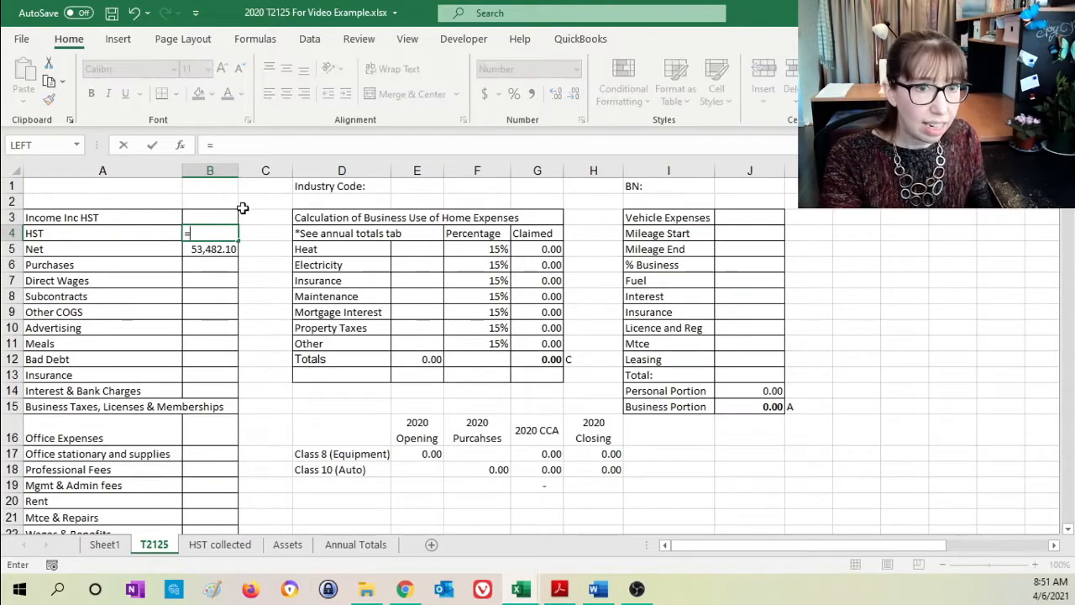
left_click(210, 544)
left_click(196, 275)
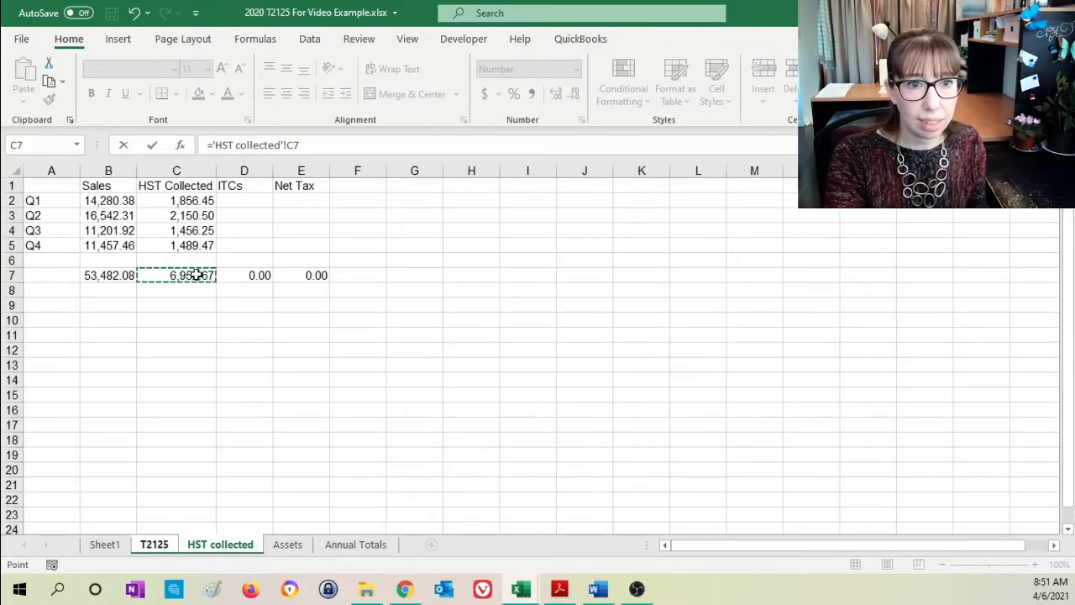
key("Return")
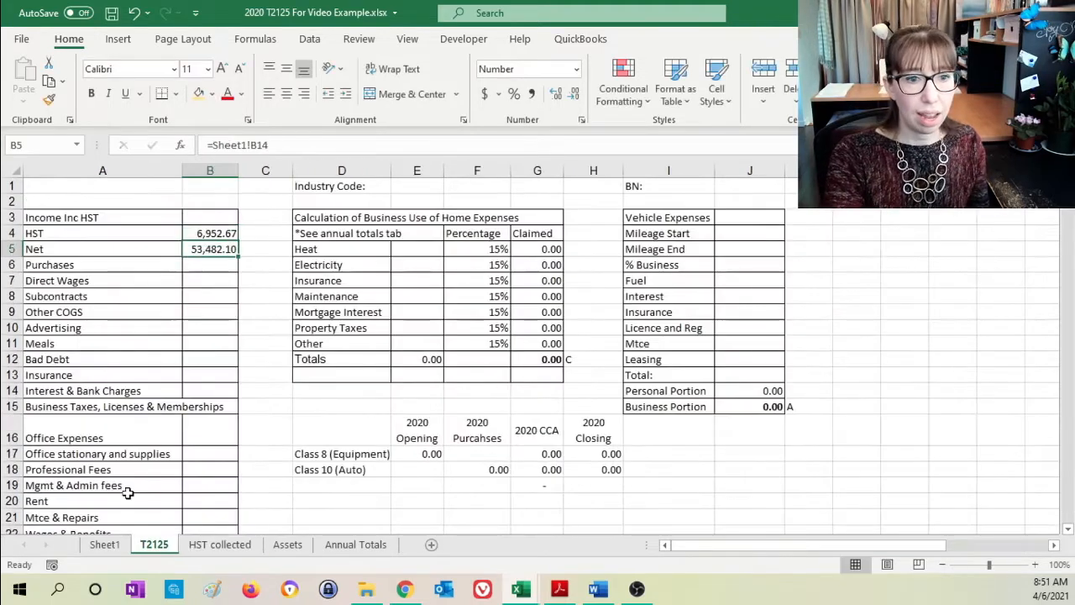
left_click(212, 235)
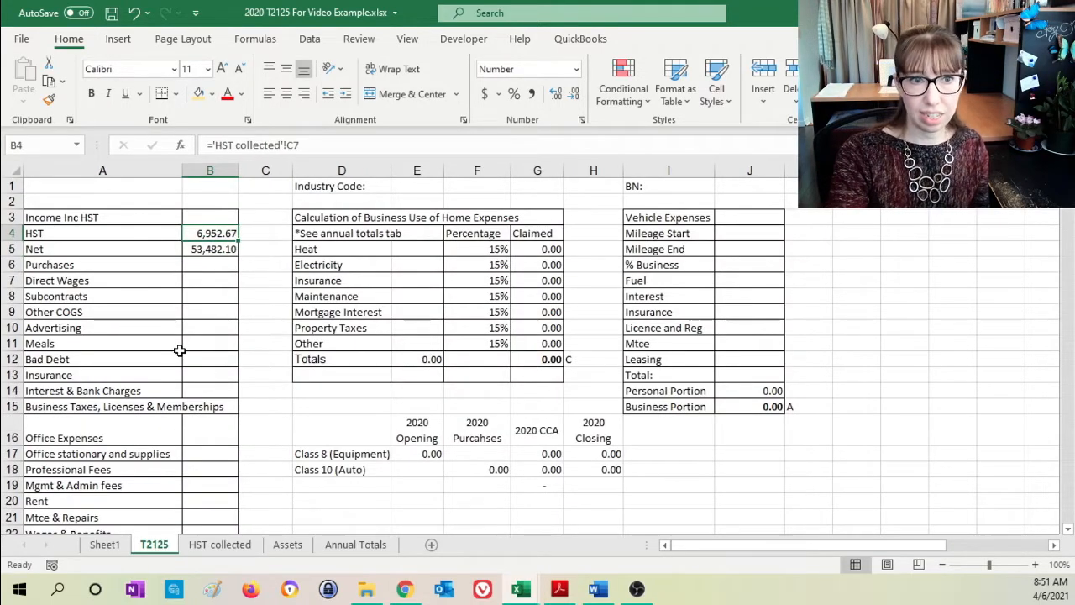
- Calculate Income Inc HST in B3 of the T2125 sheet by adding Net and HST with =B5+B4
left_click(203, 218)
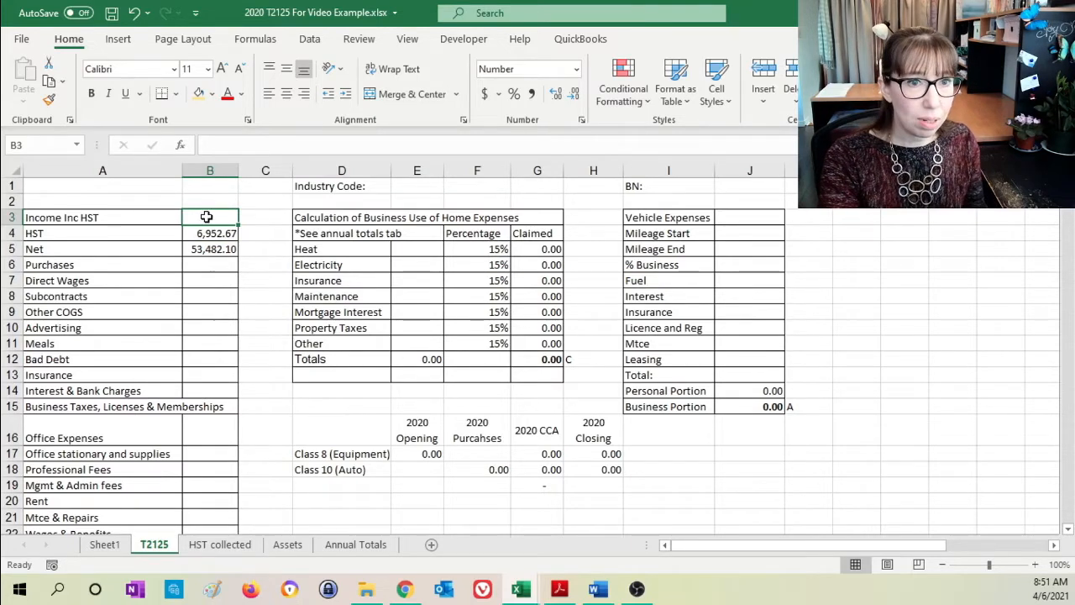
type("=")
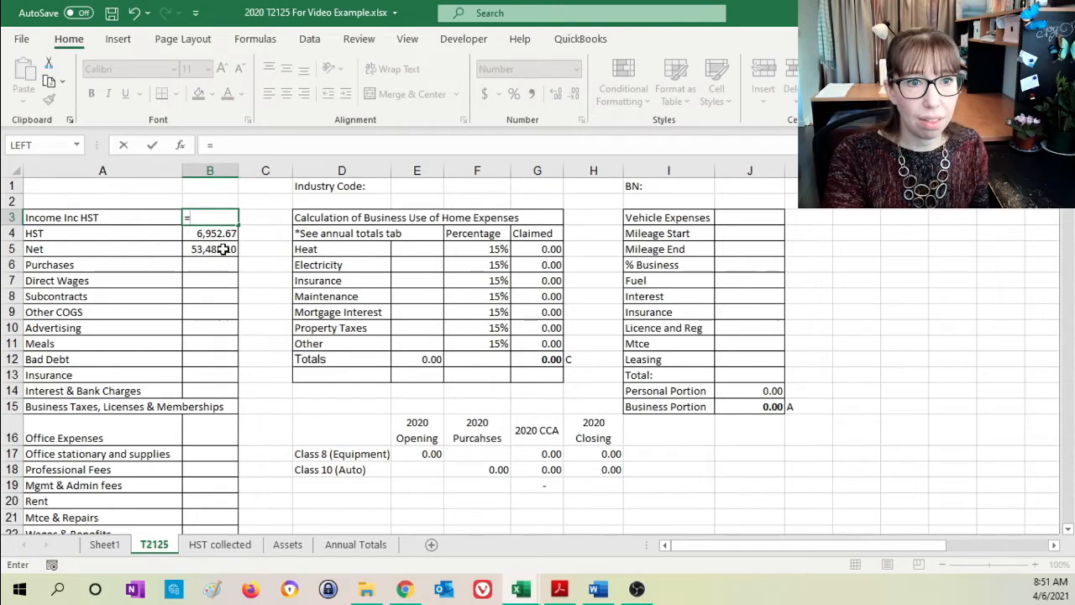
left_click(222, 250)
type("+")
left_click(211, 233)
key("Return")
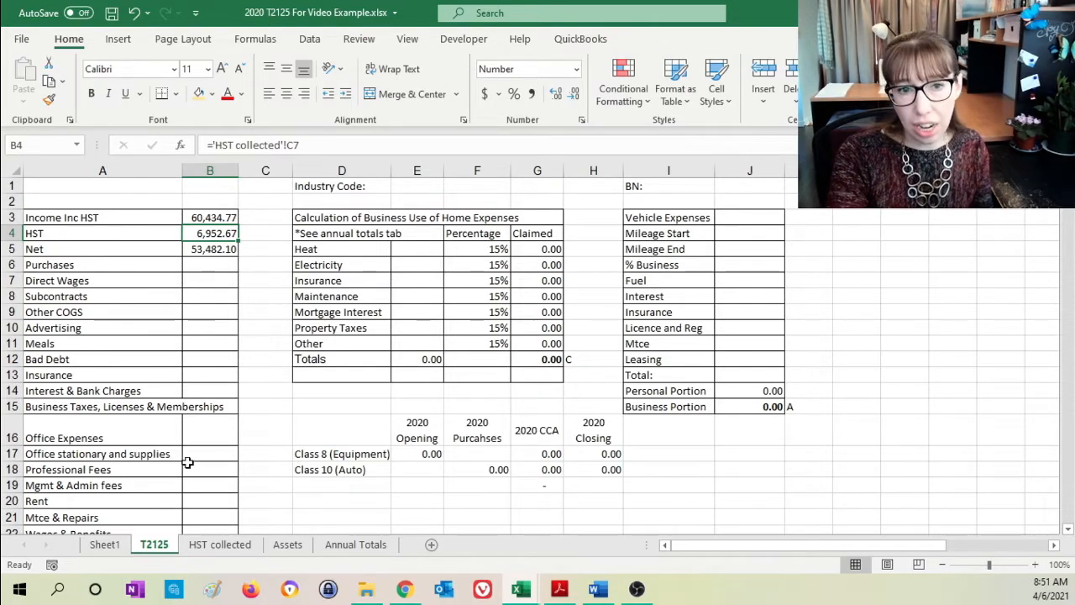
- Link Advertising in B10 of the T2125 sheet to the Advertising expense with =Sheet1!B18, and check the formula against Sheet1
left_click(104, 545)
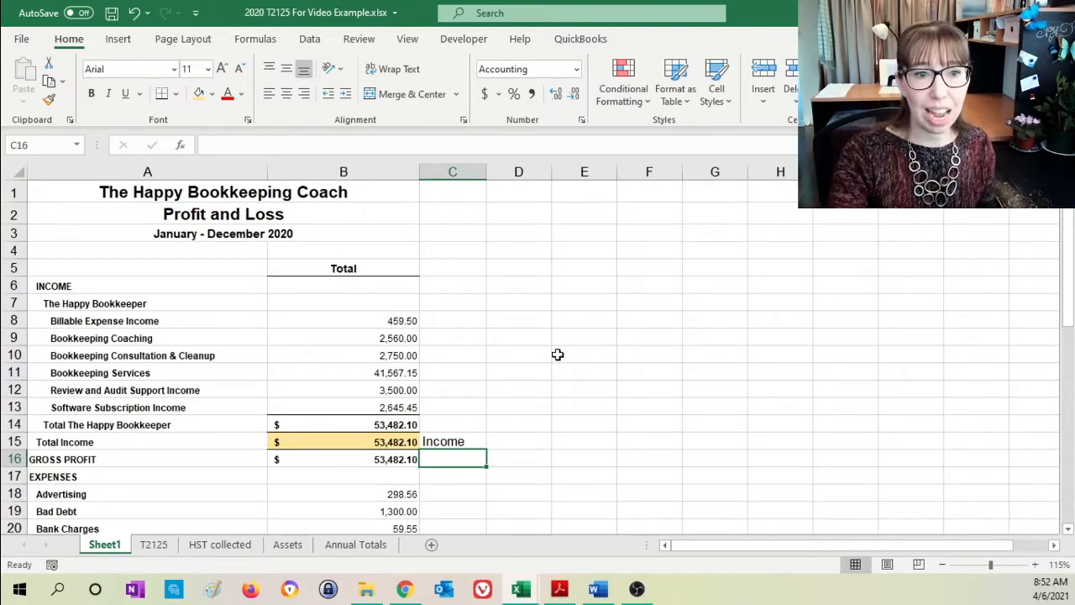
scroll(559, 353, "down", 4)
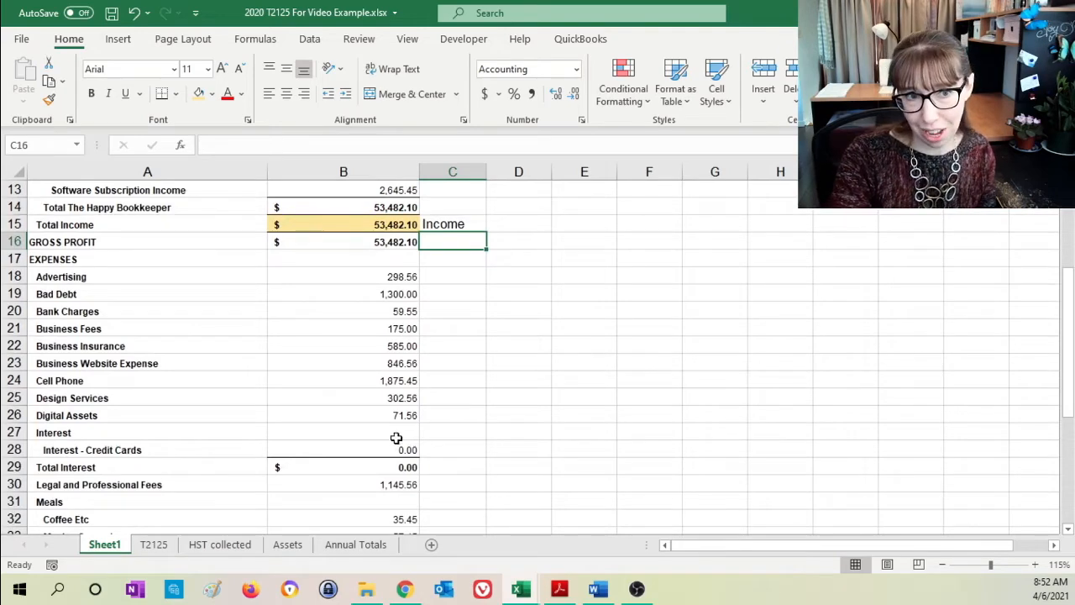
left_click(407, 276)
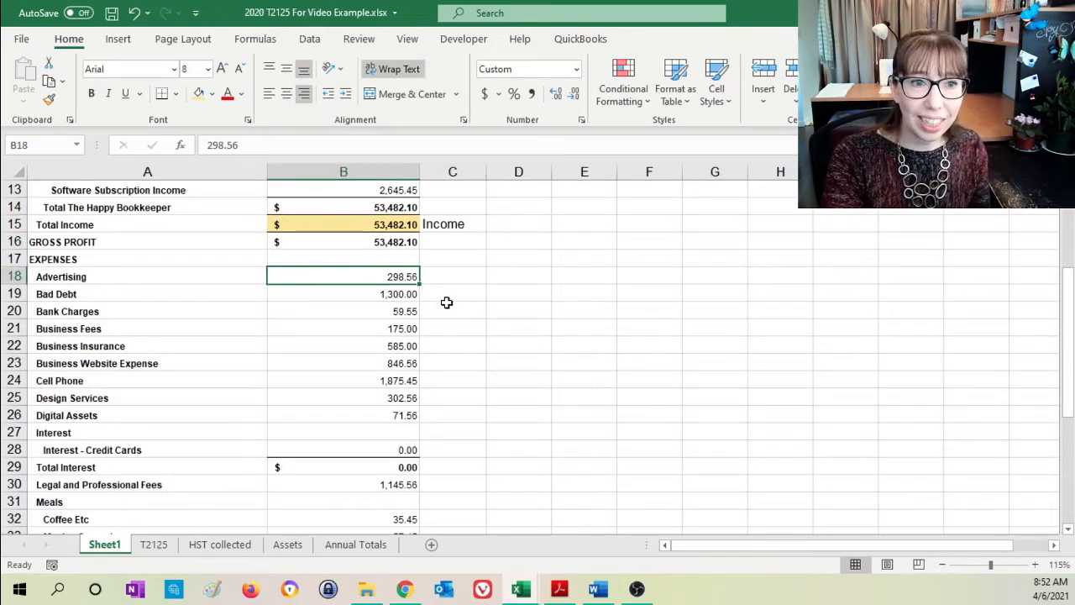
left_click(154, 544)
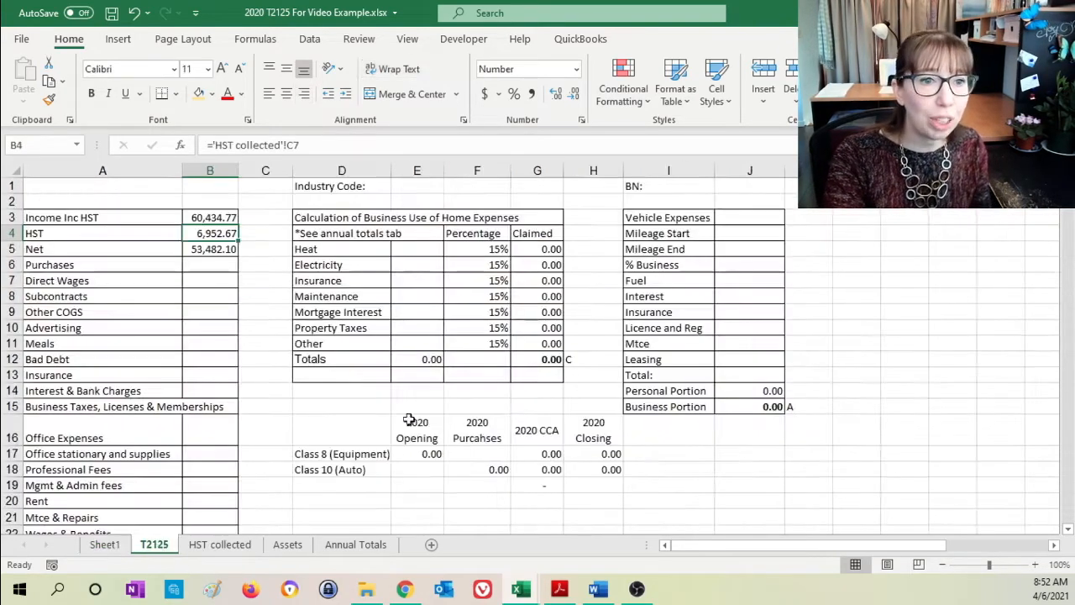
left_click(211, 325)
type("=")
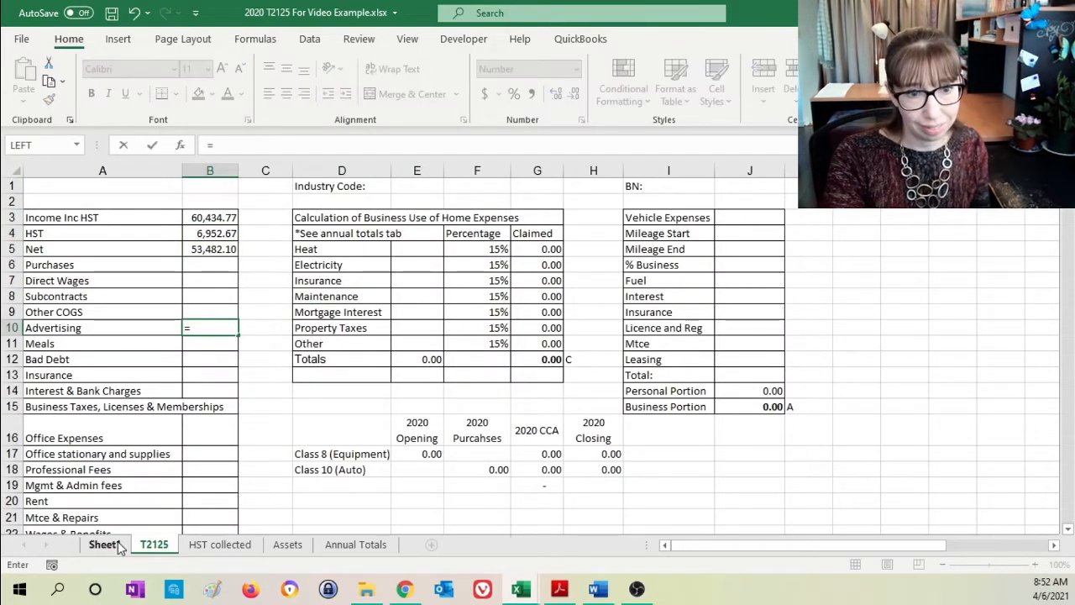
left_click(116, 545)
left_click(372, 277)
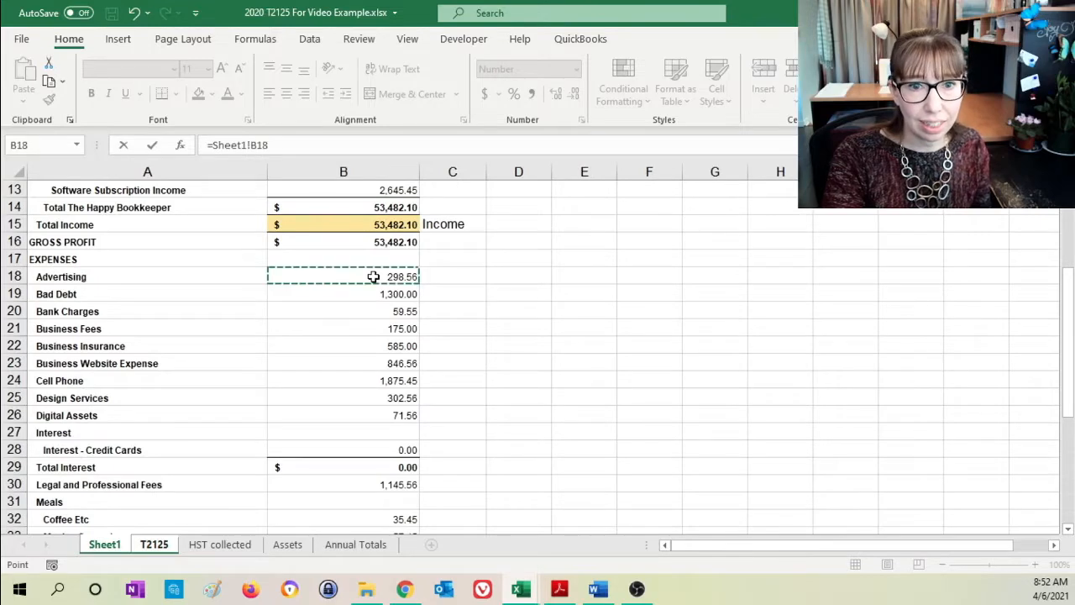
key("Return")
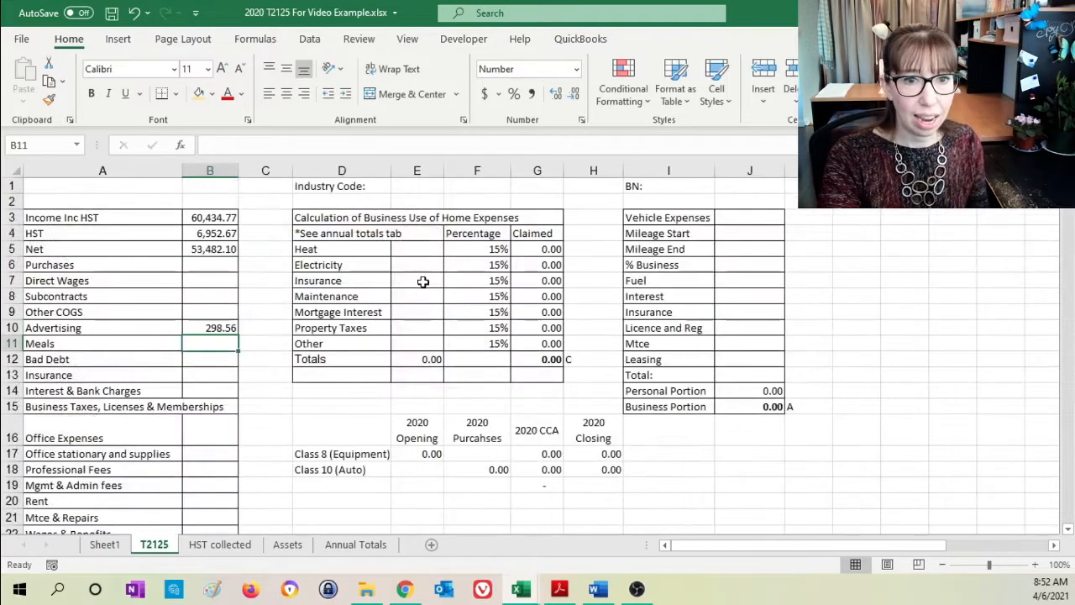
left_click(220, 328)
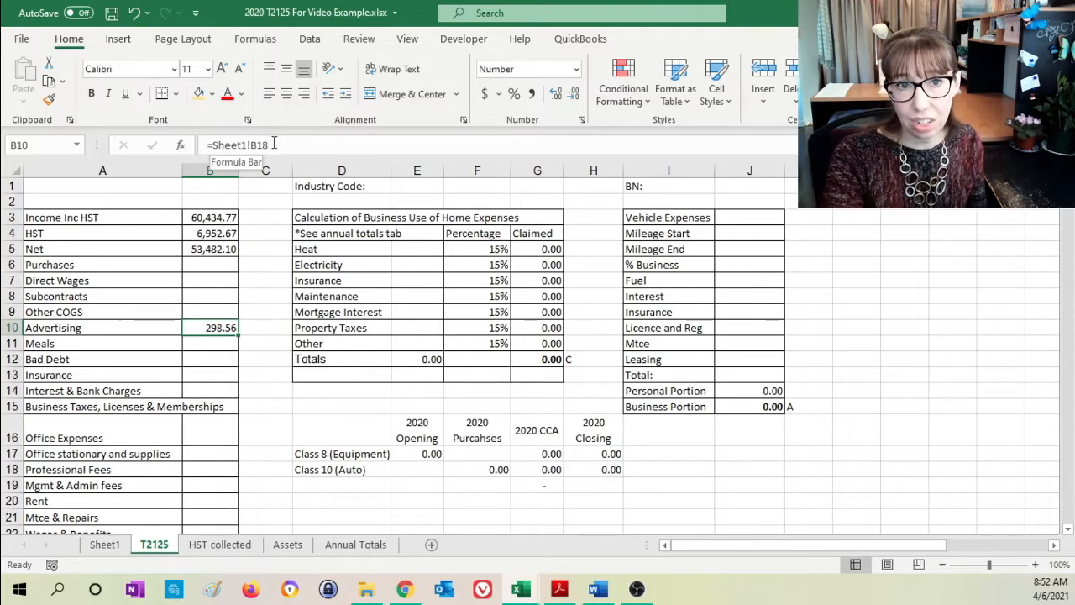
left_click(104, 545)
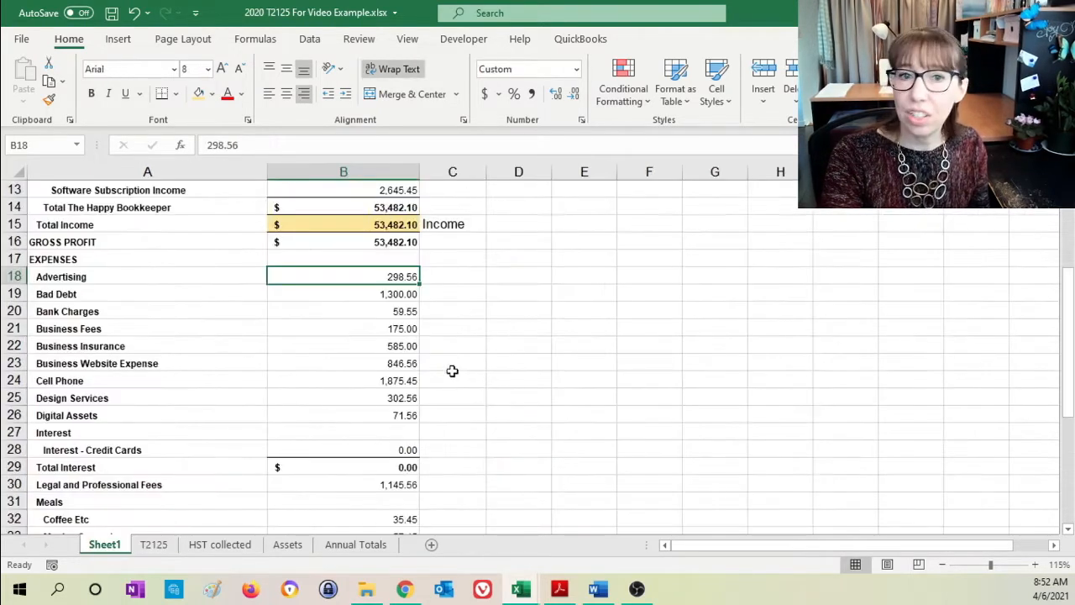
- Mark the Advertising amount in B18 of Sheet1 as transferred with the light orange fill and label it "Advertising" in C18
left_click(198, 93)
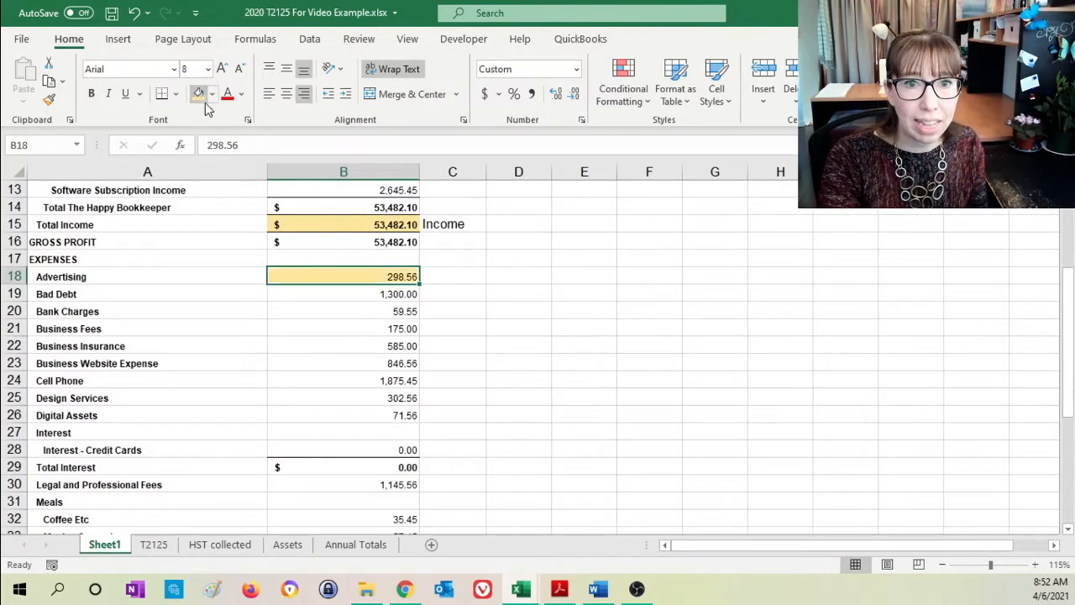
left_click(454, 270)
type("Adve")
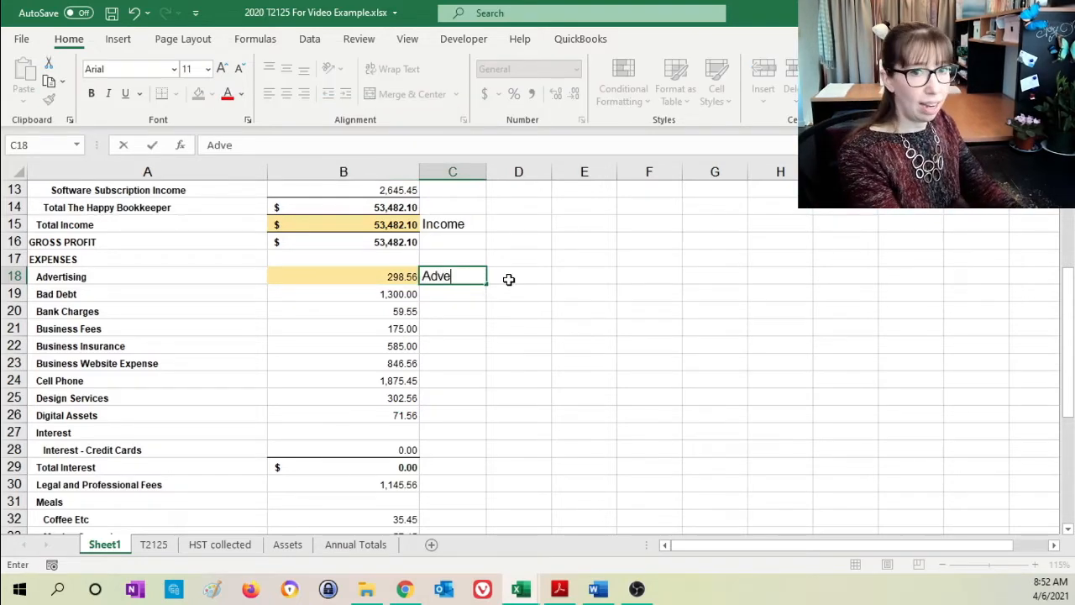
type("rtising")
key("Return")
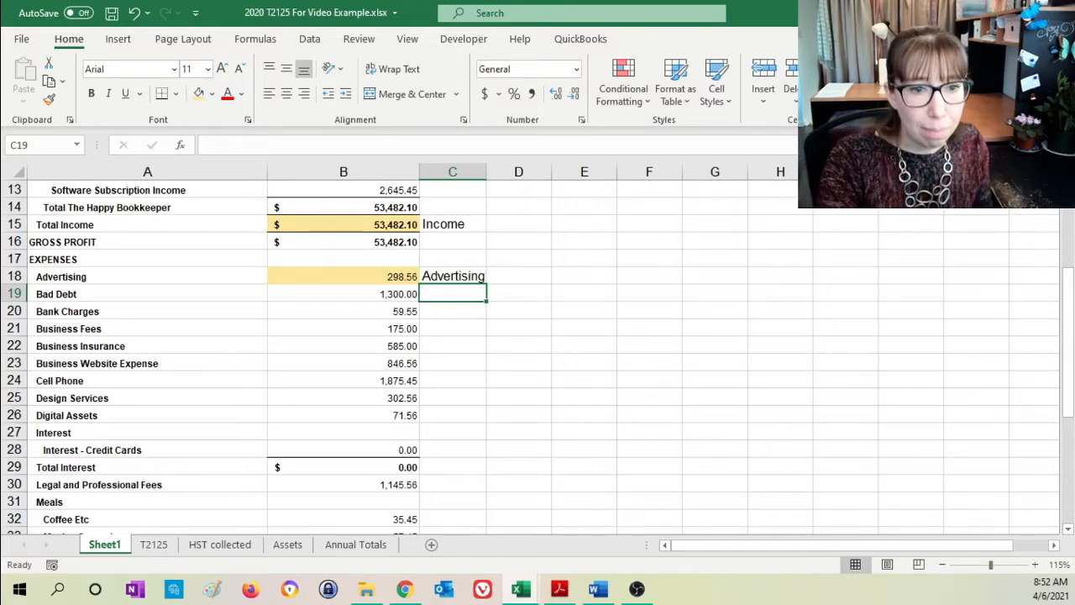
- Link Bad Debt in B12 of the T2125 sheet to the Bad Debt expense with =Sheet1!B19
left_click(154, 545)
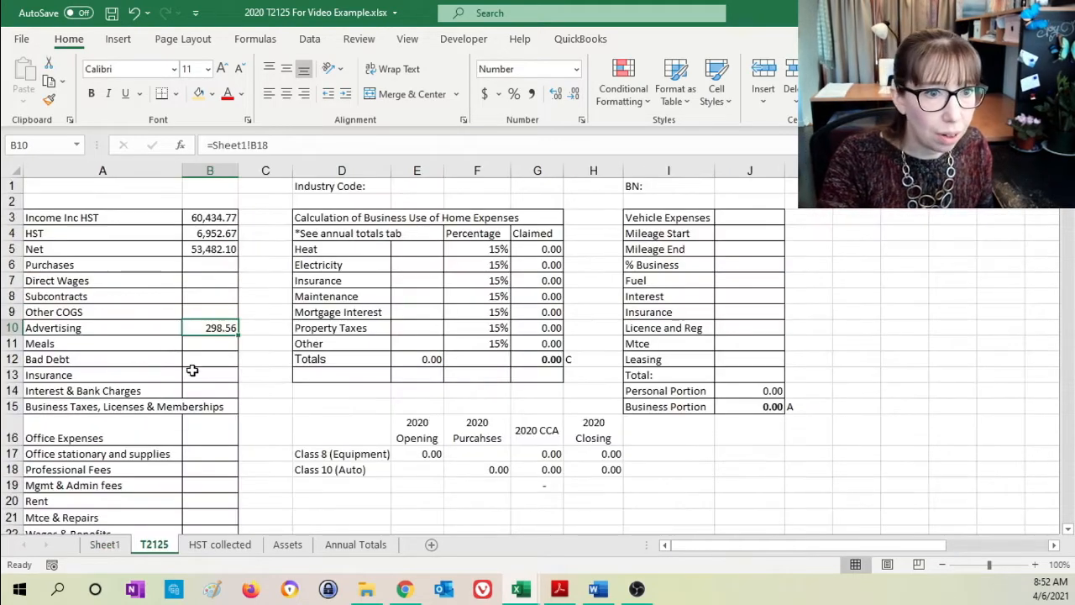
left_click(201, 358)
type("=")
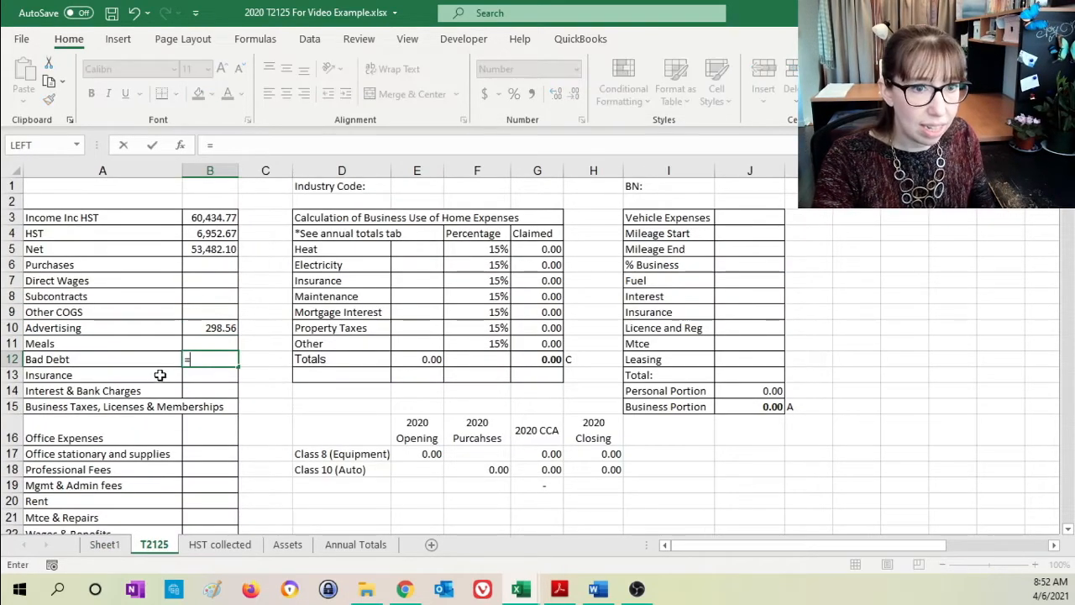
left_click(104, 544)
left_click(345, 293)
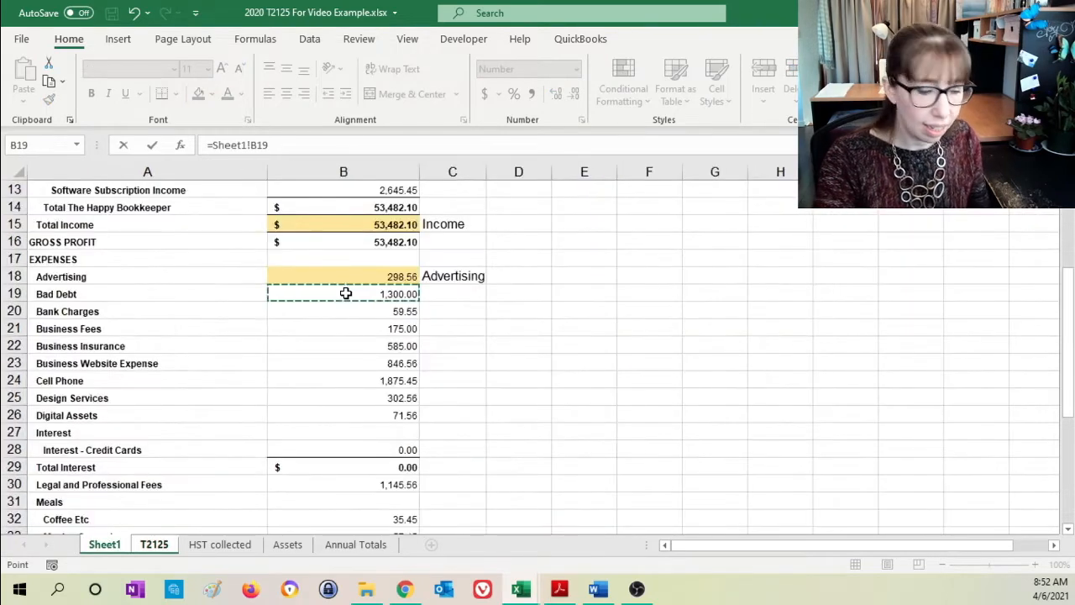
key("Return")
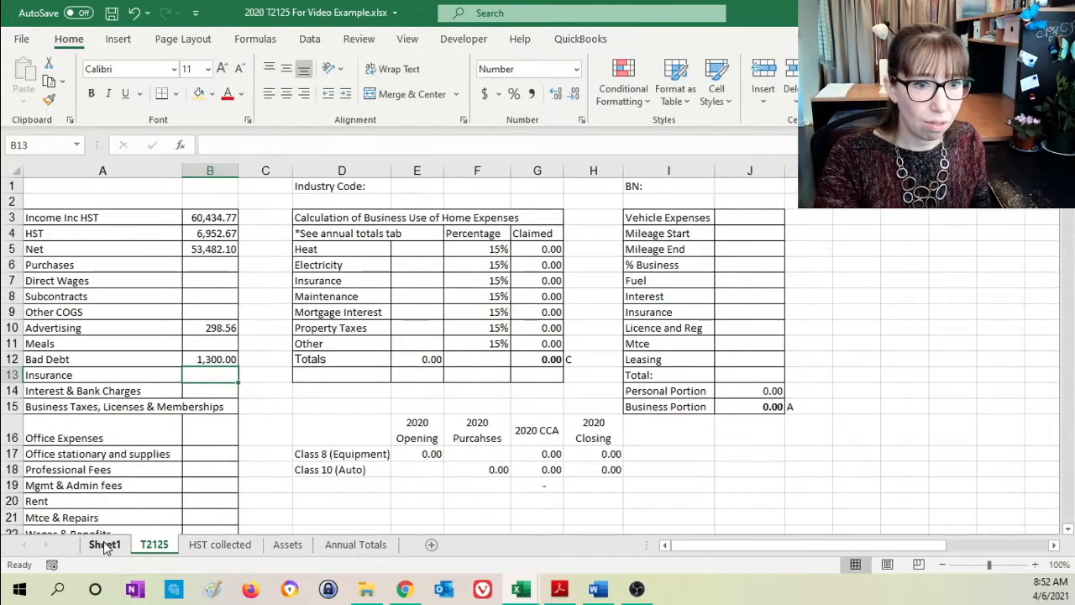
- Highlight the Bad Debt amount in B19 of Sheet1 with the same light orange fill and label it "Bad Debt" in C19
left_click(104, 544)
left_click(382, 296)
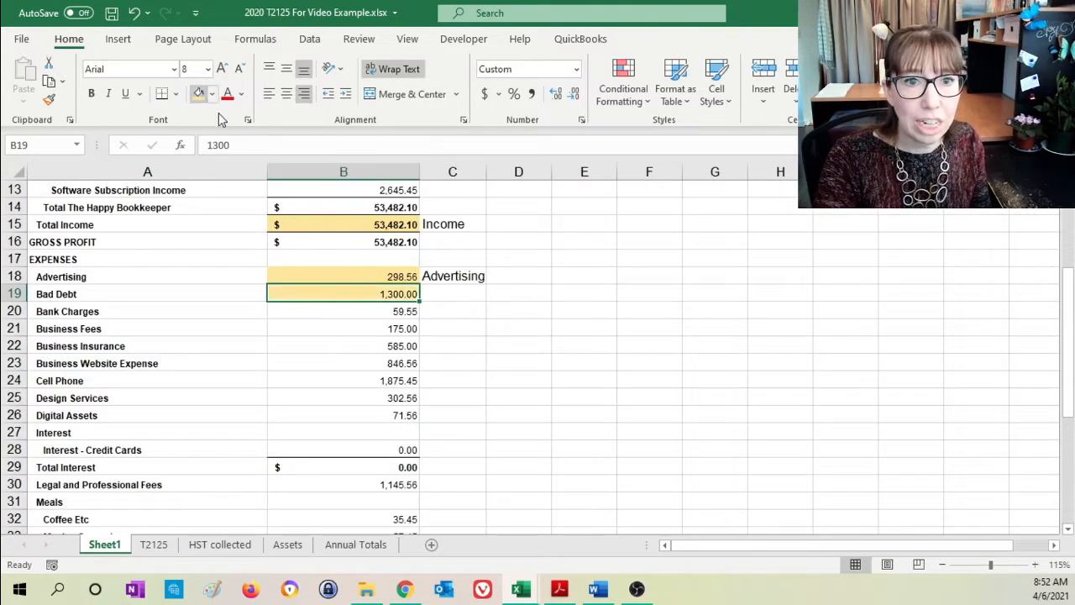
left_click(443, 292)
type("Bad Deb")
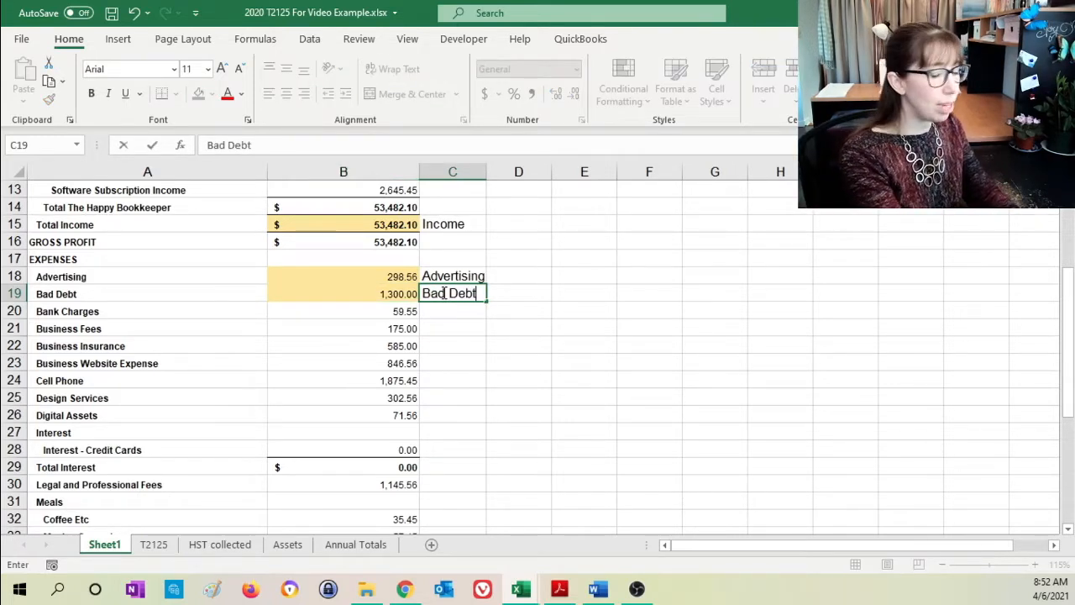
type("t")
key("Return")
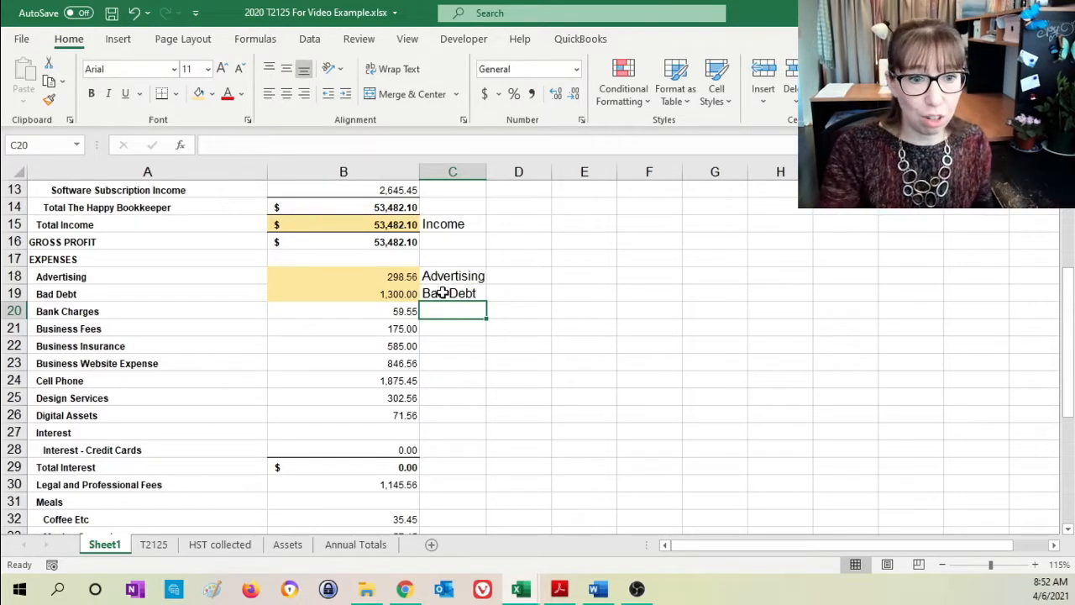
left_click(163, 546)
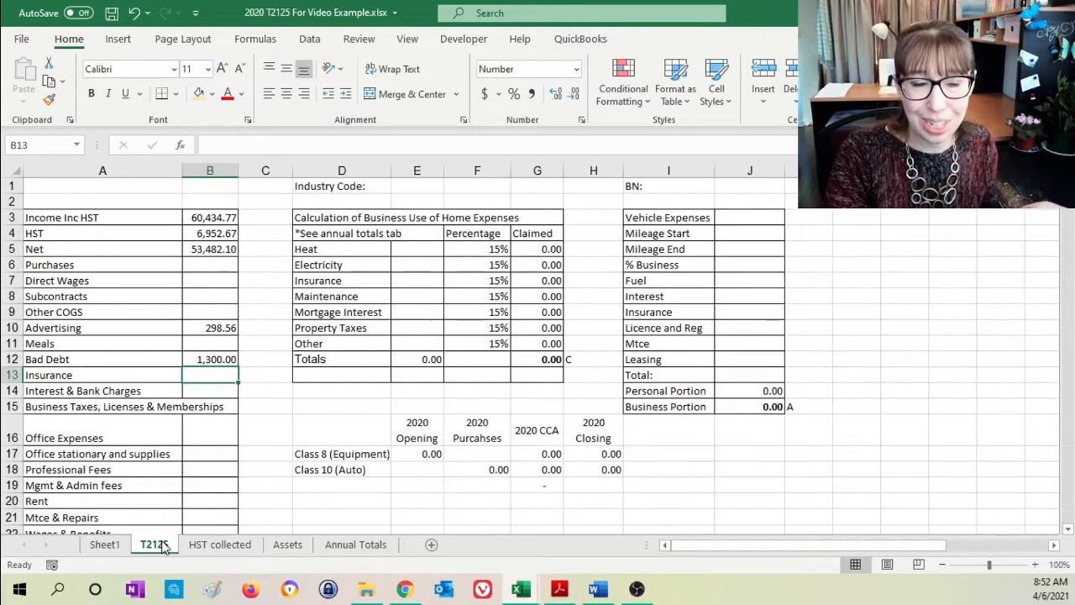
left_click(103, 545)
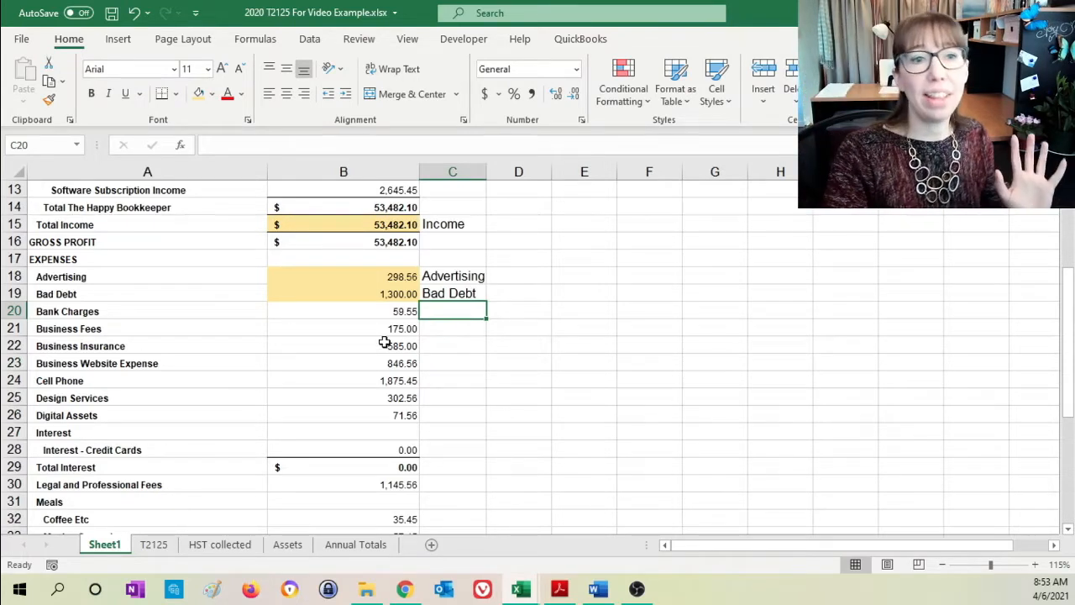
left_click(399, 276)
left_click(378, 346)
left_click(360, 399)
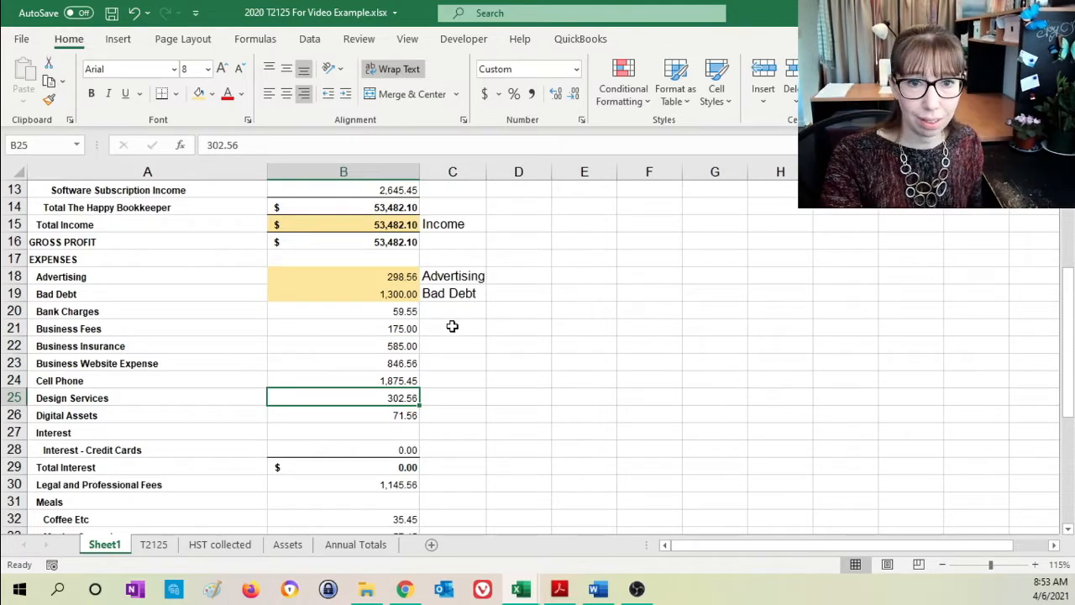
- Link Interest & Bank Charges in B14 of the T2125 sheet to the Bank Charges expense in B20 of Sheet1
left_click(398, 311)
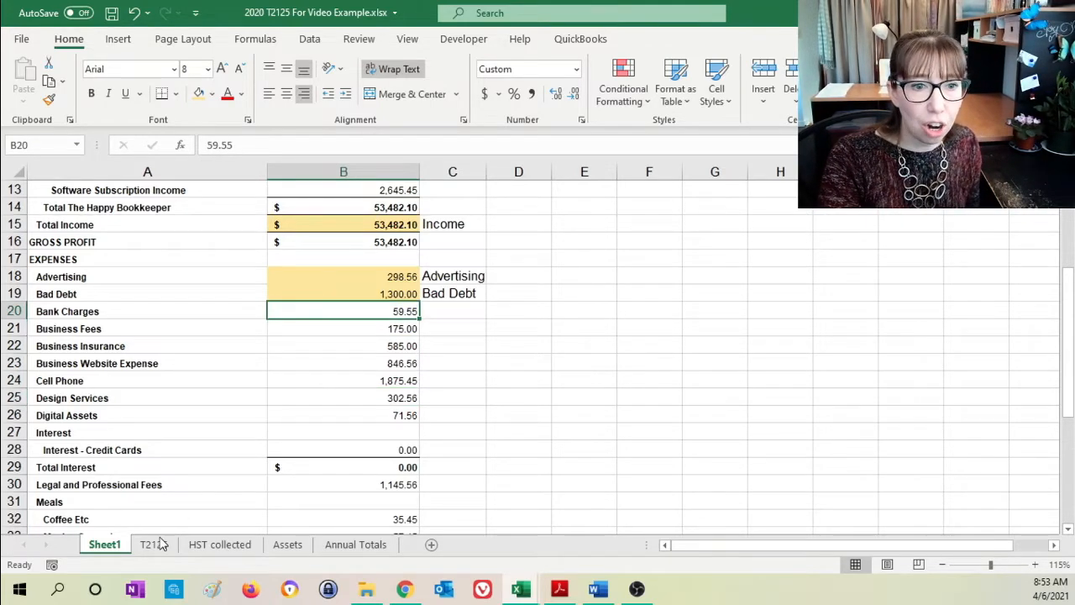
left_click(154, 544)
left_click(209, 391)
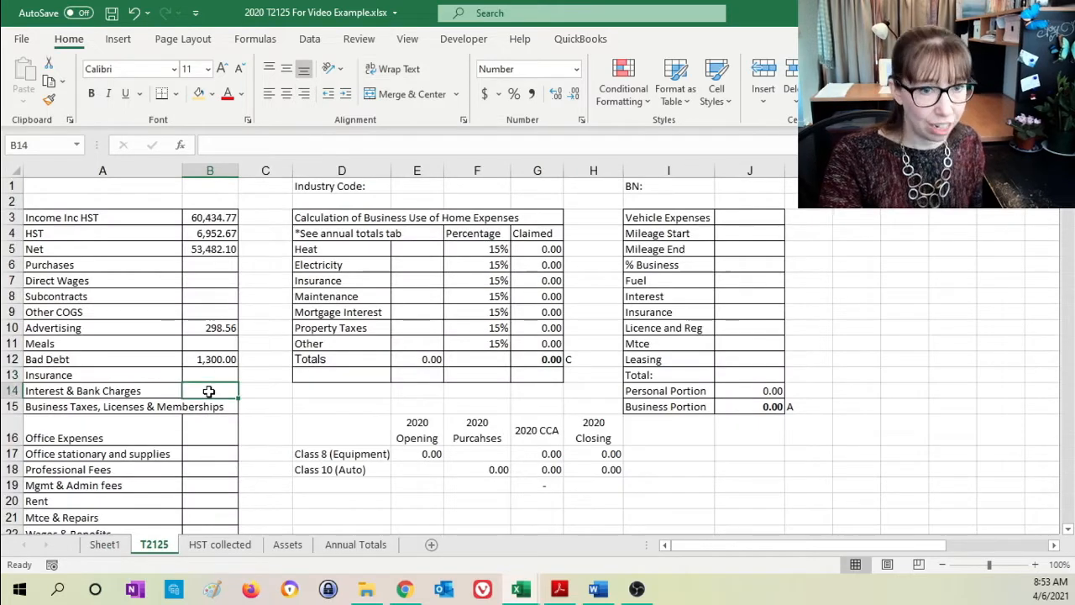
type("=")
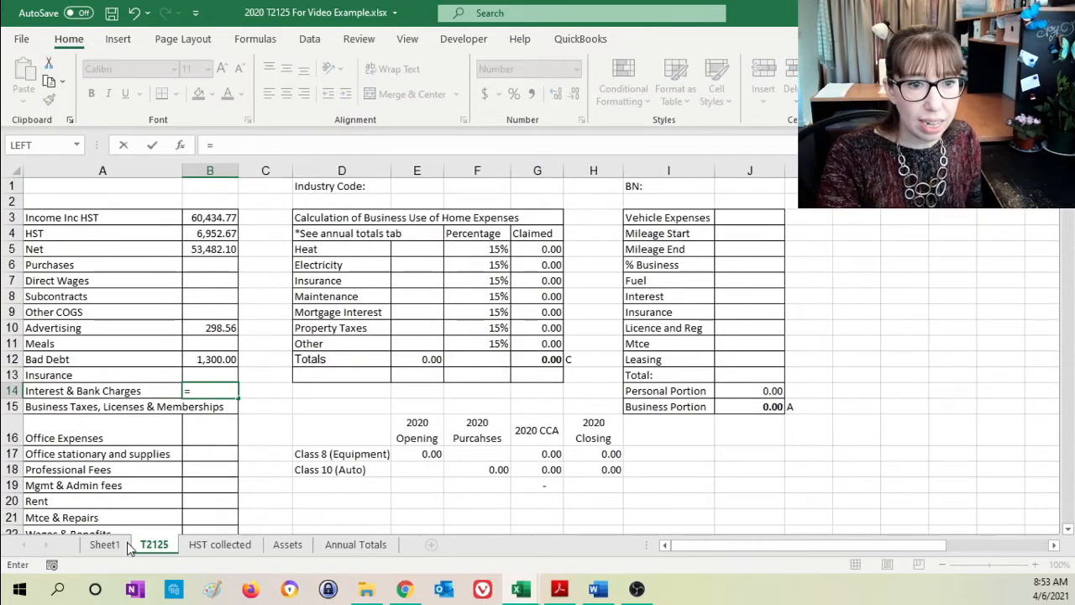
left_click(106, 544)
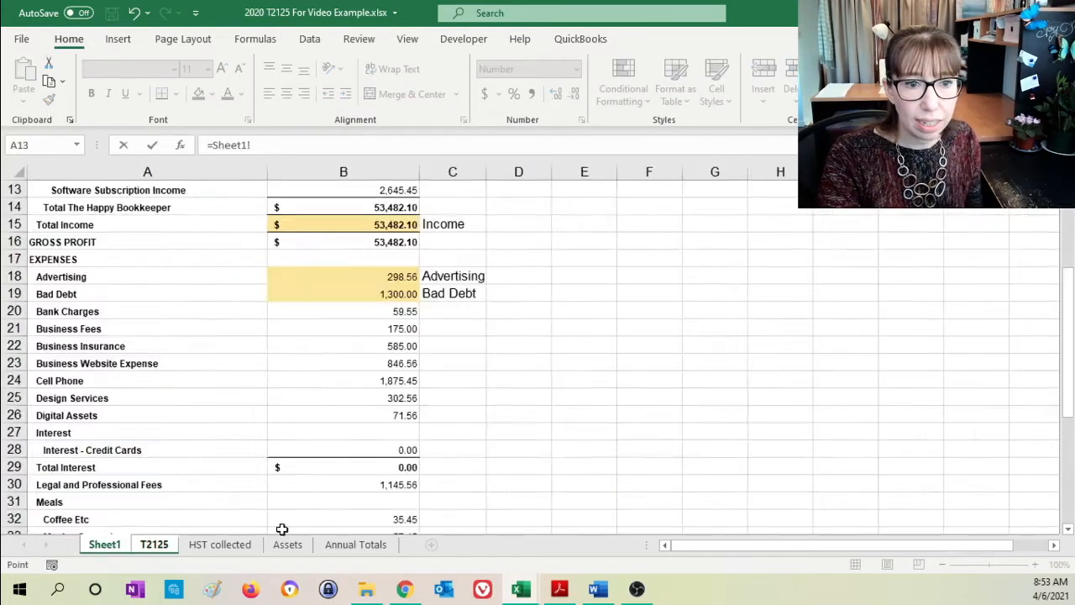
left_click(378, 315)
key("Return")
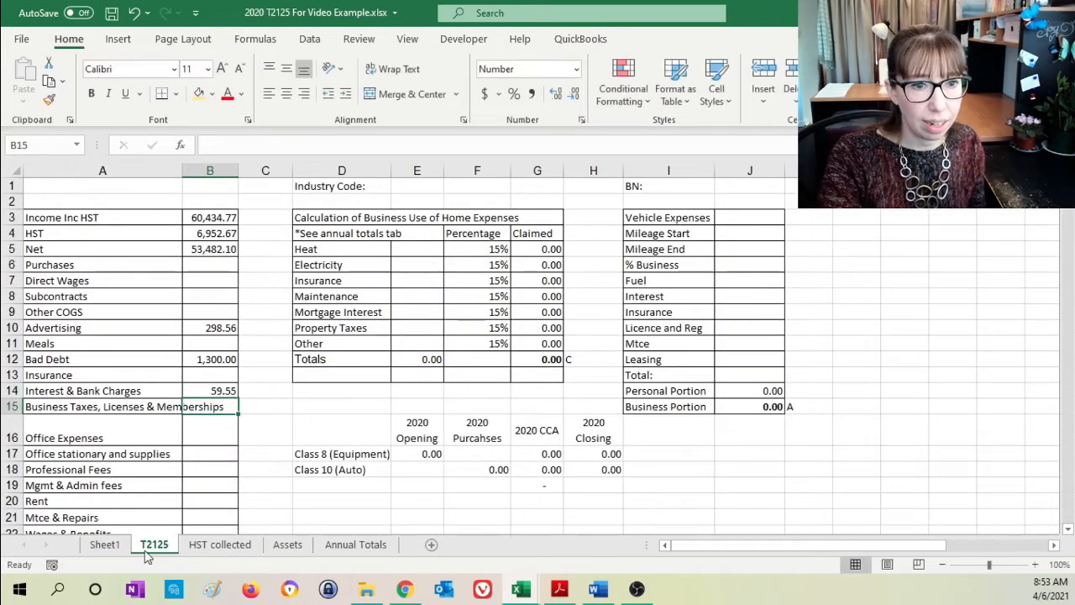
- Highlight the Bank Charges amount in B20 of Sheet1 in light orange and label it "Interest and Bank Charges" in C20
left_click(124, 544)
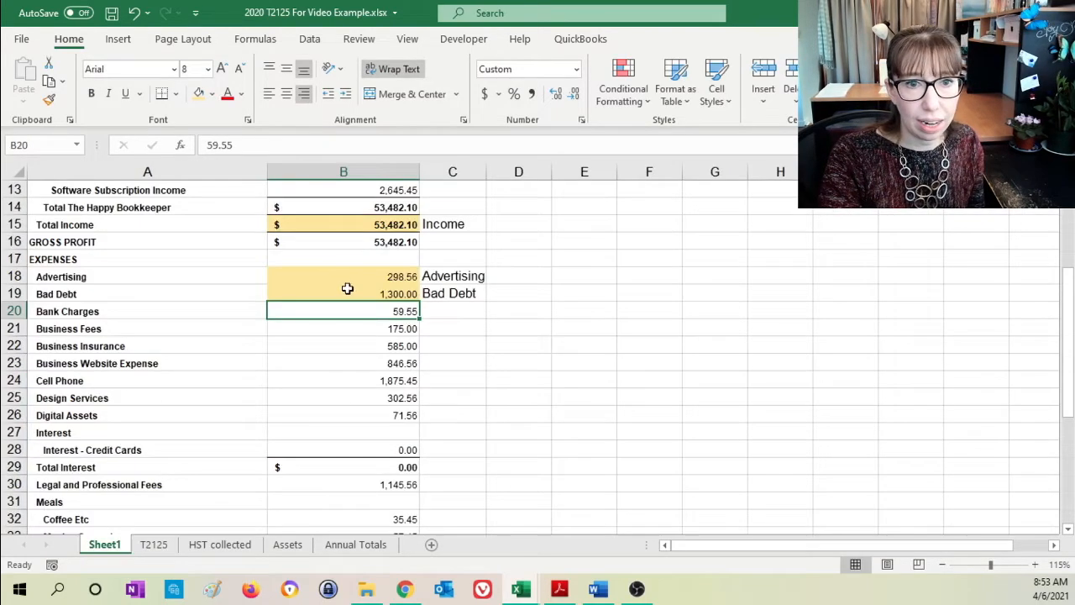
left_click(199, 94)
left_click(458, 318)
type("Intere")
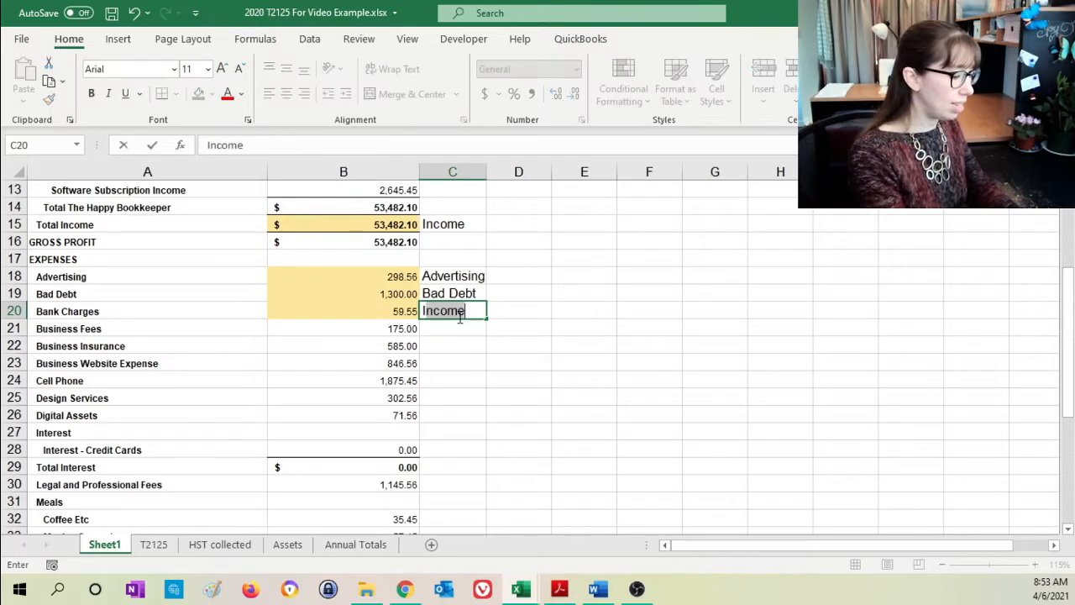
type("st and Ban")
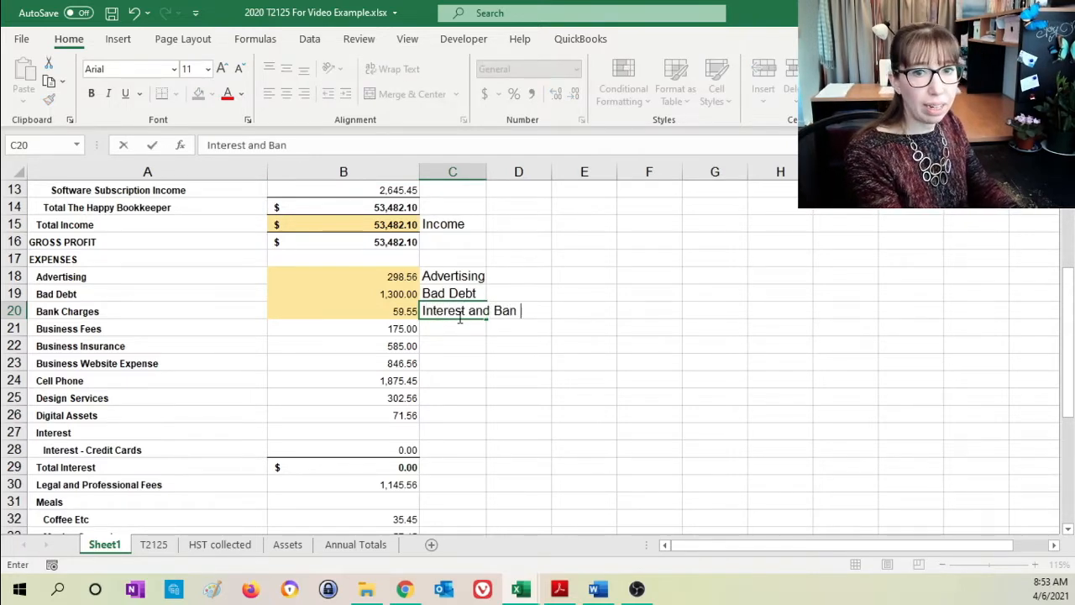
type("k Charges")
key("Return")
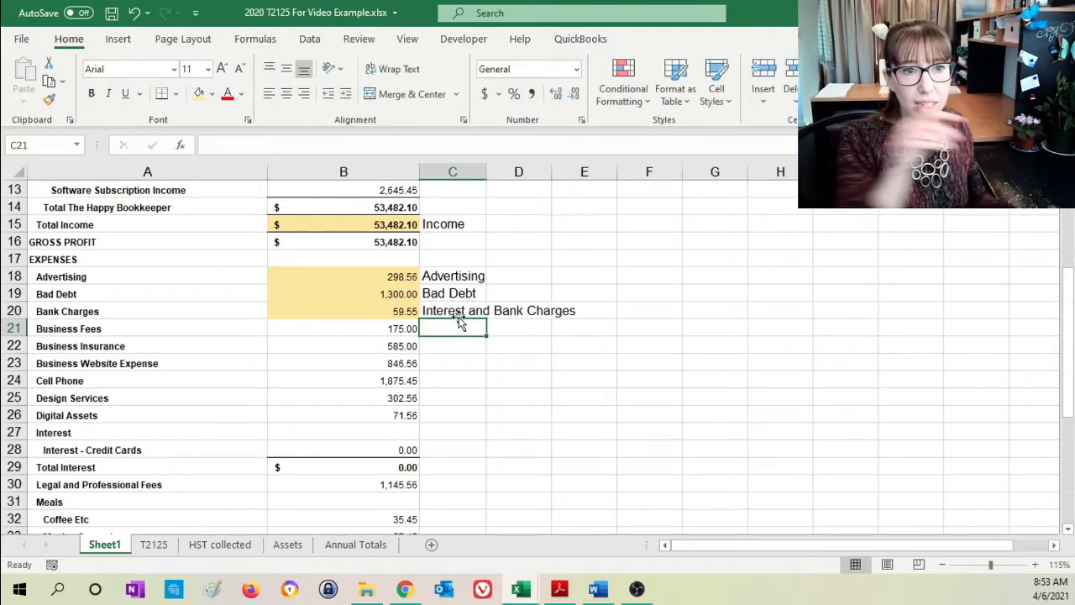
- Link Business Taxes, Licenses & Memberships in B15 of the T2125 sheet to the Business Fees expense with =Sheet1!B21
left_click(350, 329)
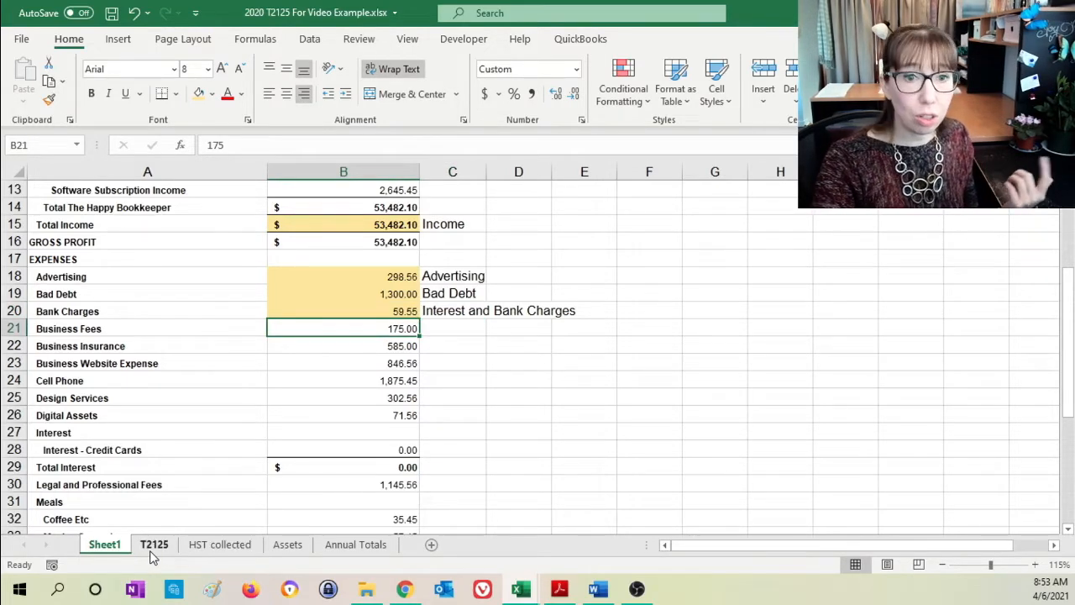
left_click(154, 546)
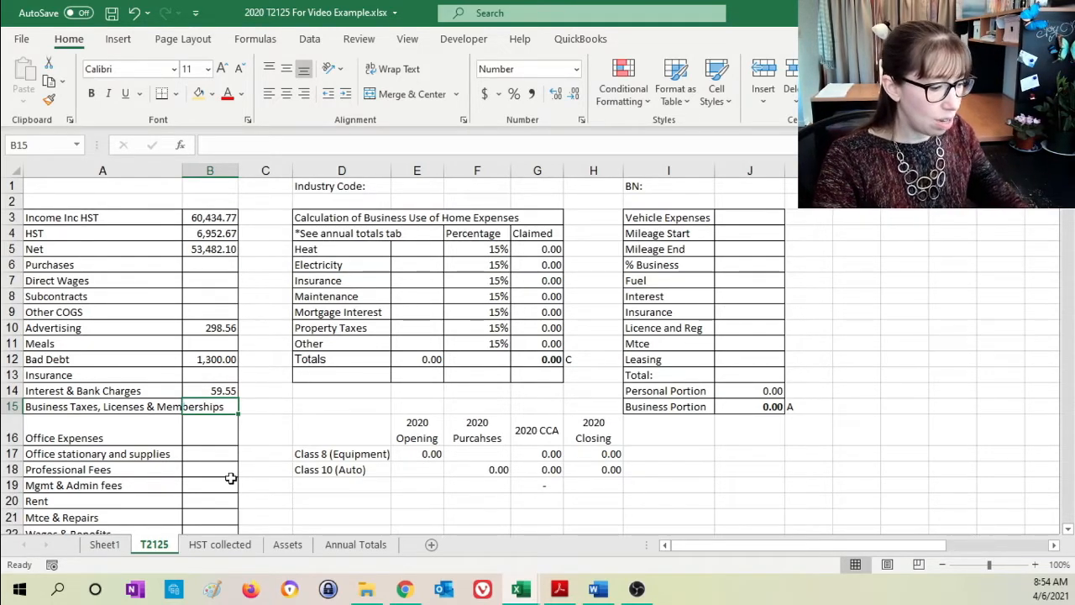
type("=")
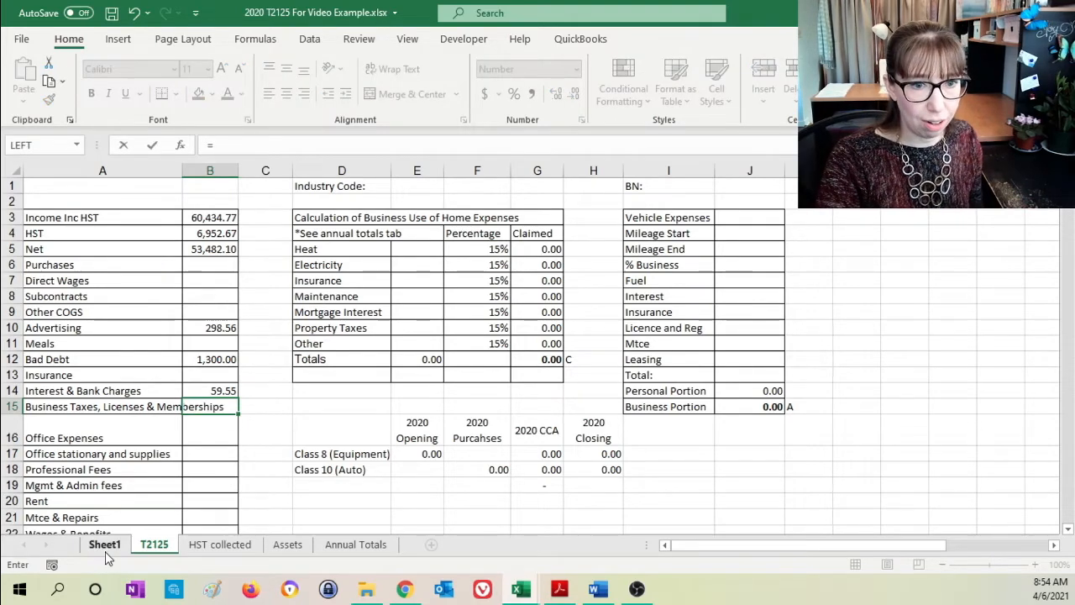
left_click(102, 544)
left_click(364, 329)
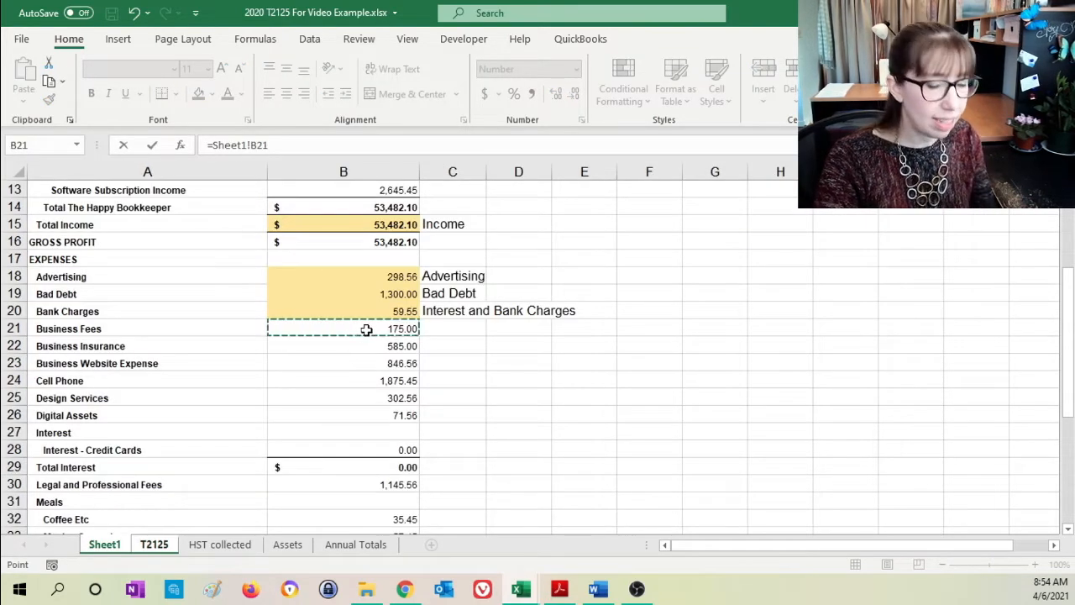
key("Return")
- Highlight the Business Fees amount in B21 of Sheet1 in light orange and label it "Business Memberships" in C21
left_click(104, 544)
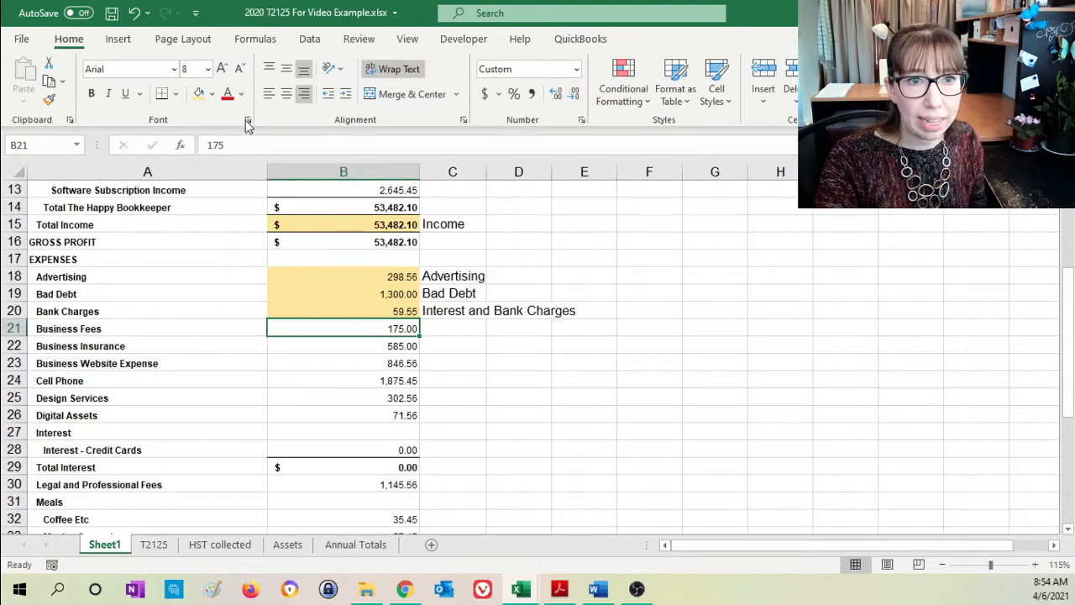
left_click(199, 94)
left_click(454, 328)
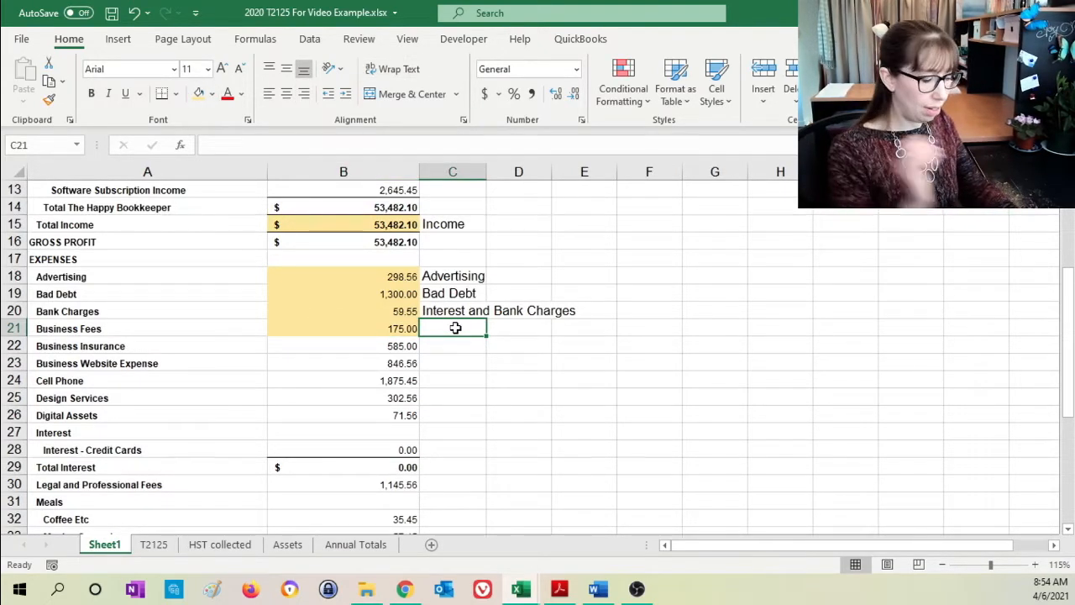
type("Business M")
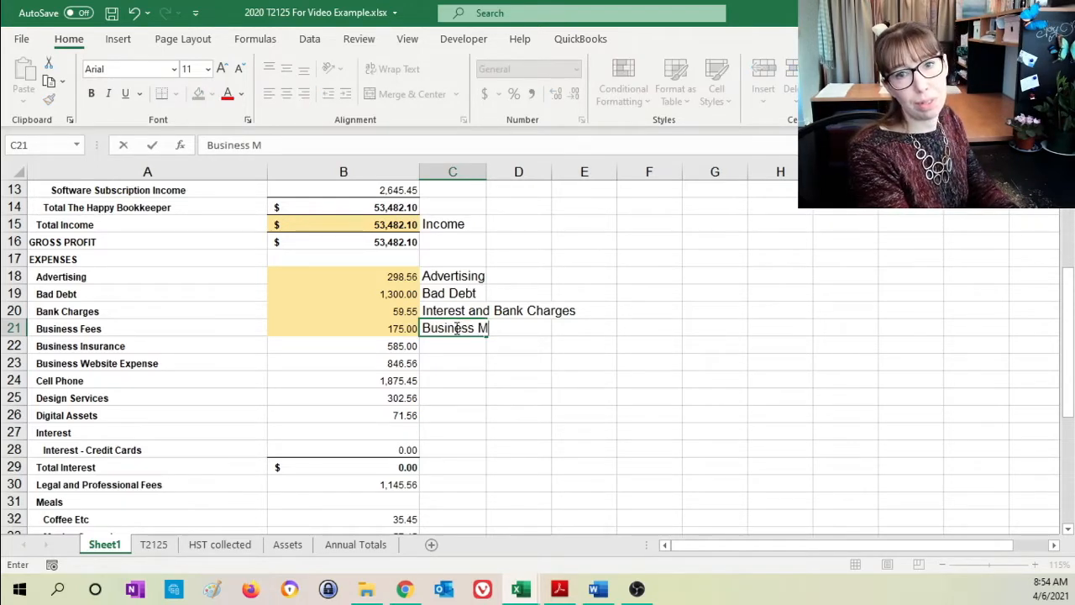
type("emebe")
key("BackSpace")
key("BackSpace")
key("BackSpace")
type("berhs")
key("BackSpace")
key("BackSpace")
key("BackSpace")
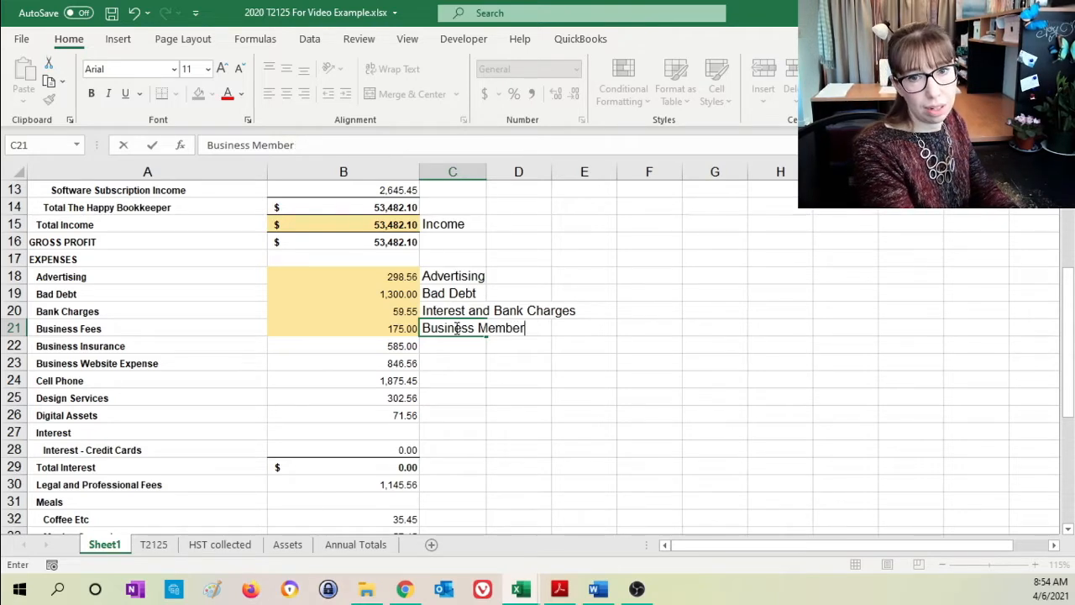
type("hips")
key("Return")
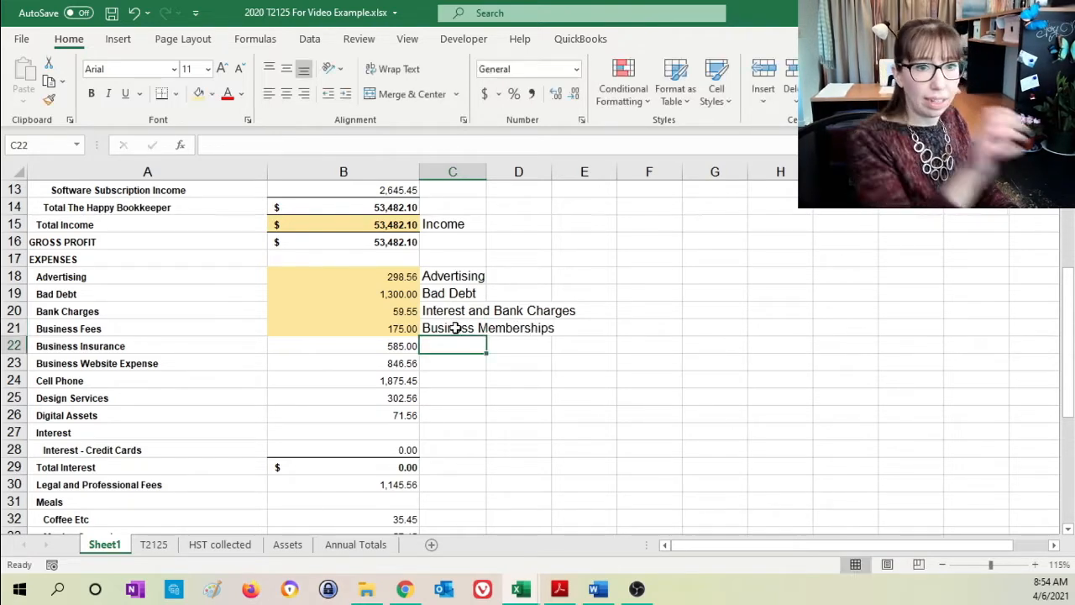
- Examine the Business Insurance expense on Sheet1 and the general, home-use and vehicle Insurance lines on the T2125 sheet
left_click(346, 343)
left_click(136, 343)
left_click(323, 341)
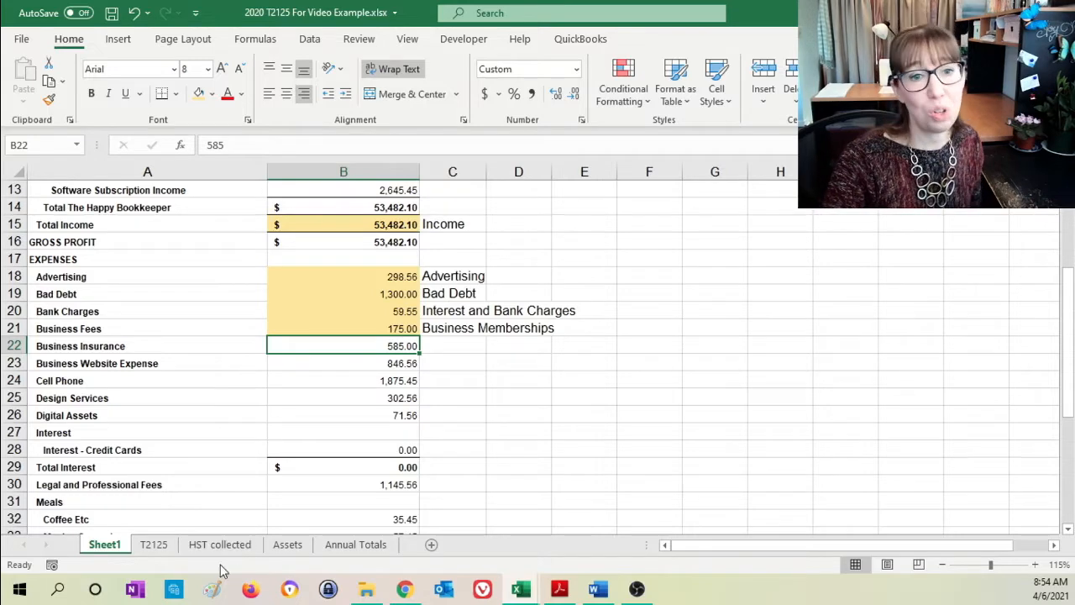
left_click(153, 545)
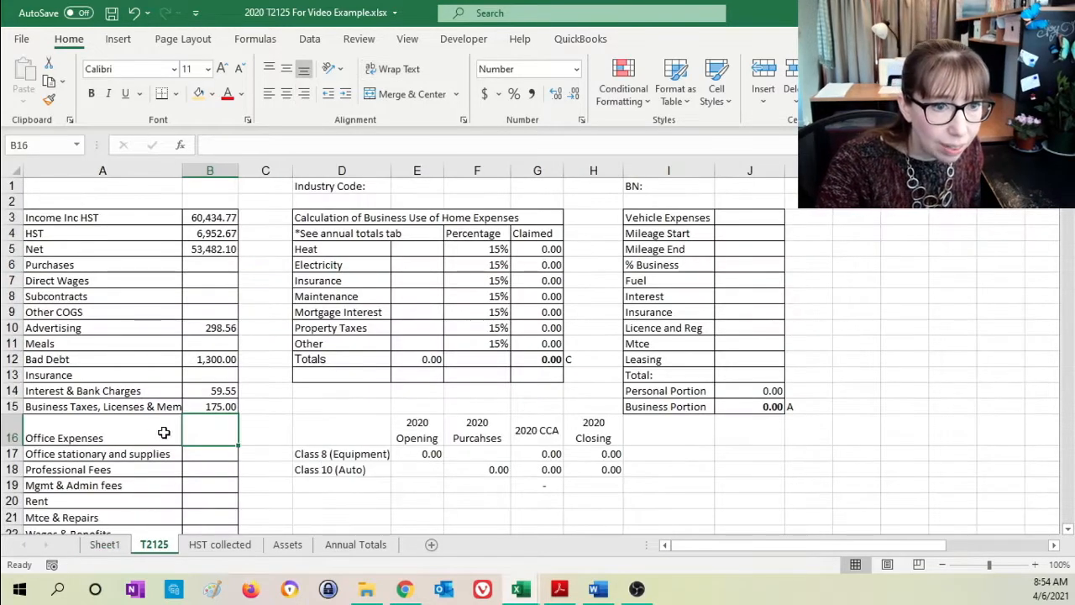
left_click(213, 374)
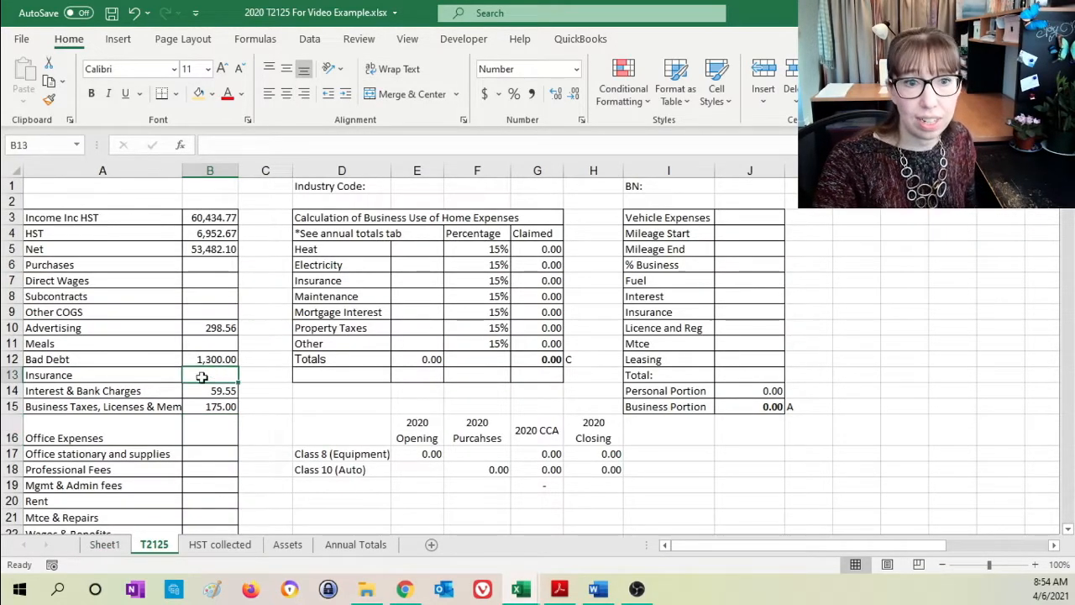
left_click(103, 375)
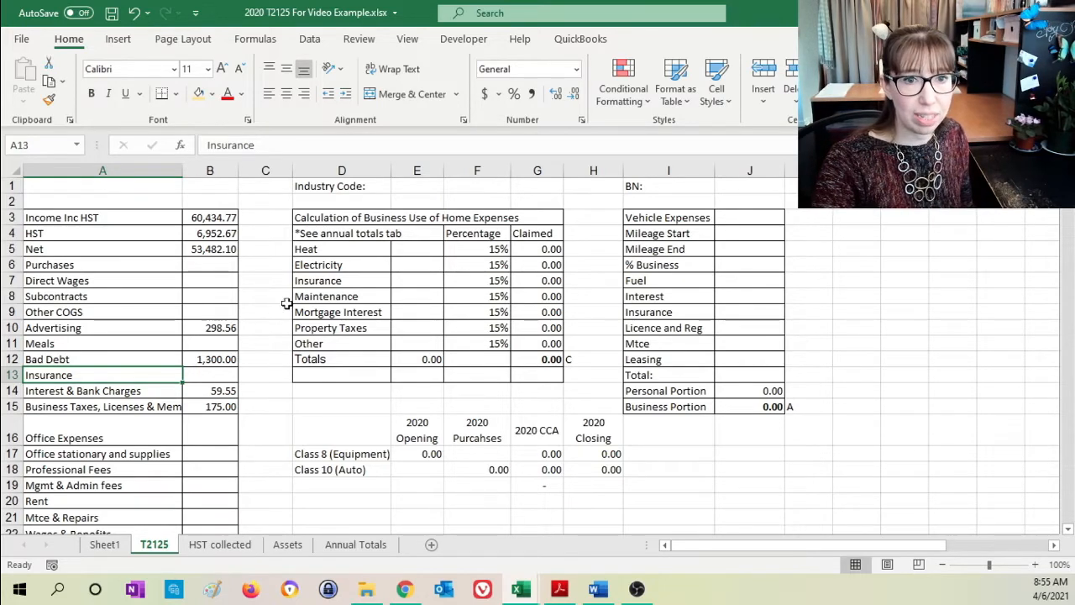
left_click(307, 281)
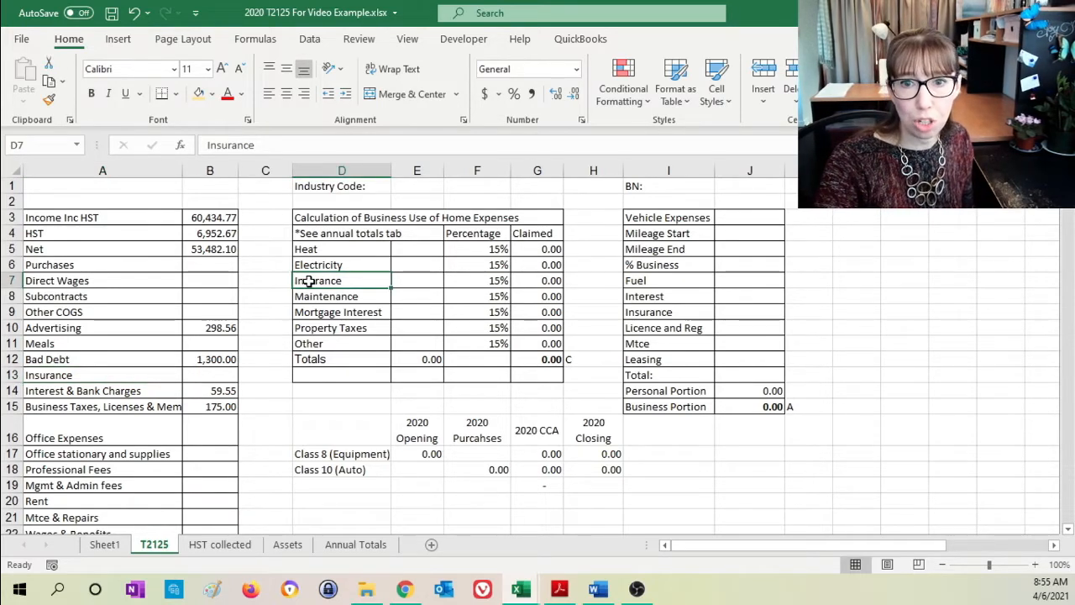
left_click(672, 312)
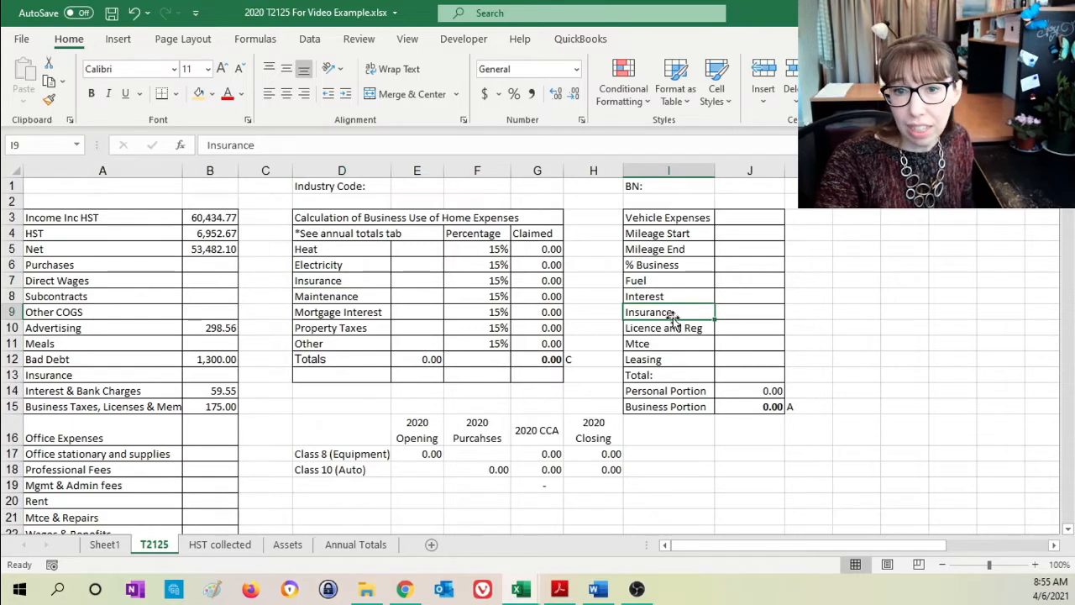
- Link Insurance in B13 of the T2125 sheet to the Business Insurance expense with =Sheet1!B22
left_click(223, 376)
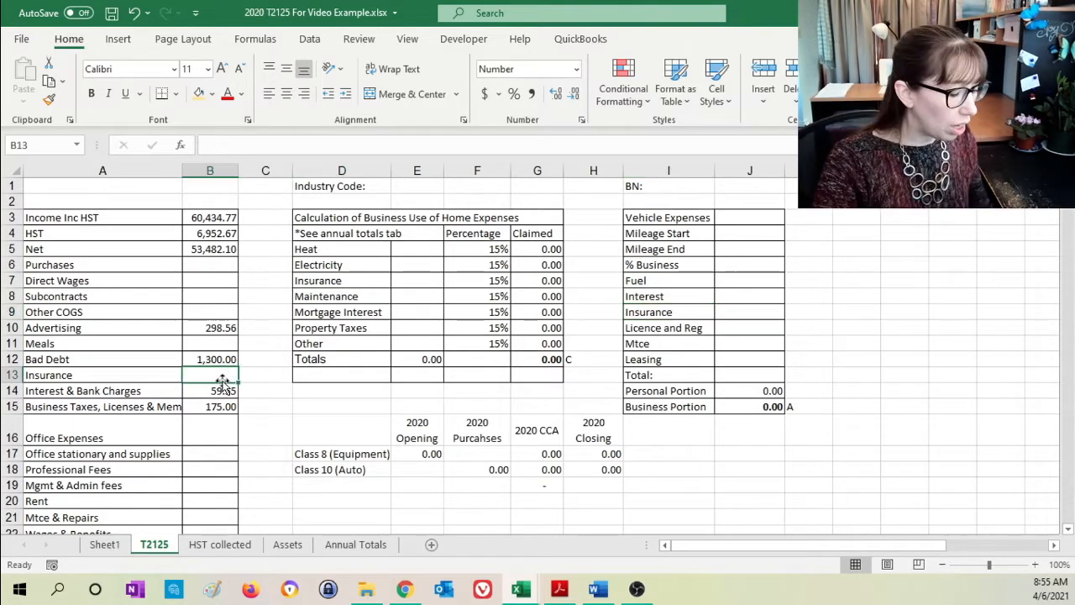
type("=")
left_click(105, 544)
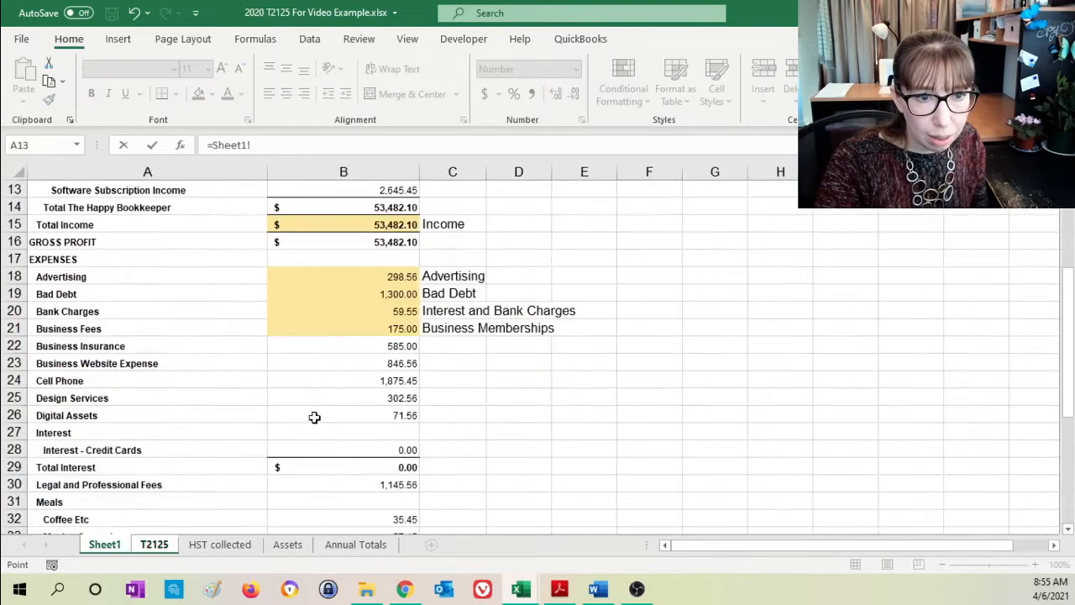
left_click(355, 340)
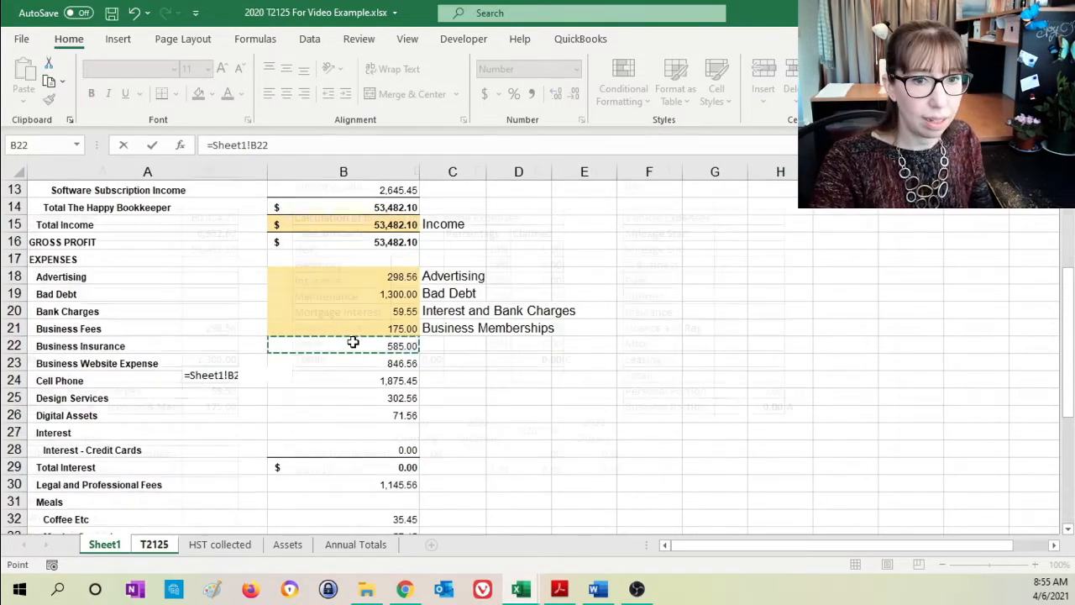
key("Return")
- Highlight the Business Insurance amount in B22 of Sheet1 in light orange and label it "Insurance" in C22
left_click(105, 544)
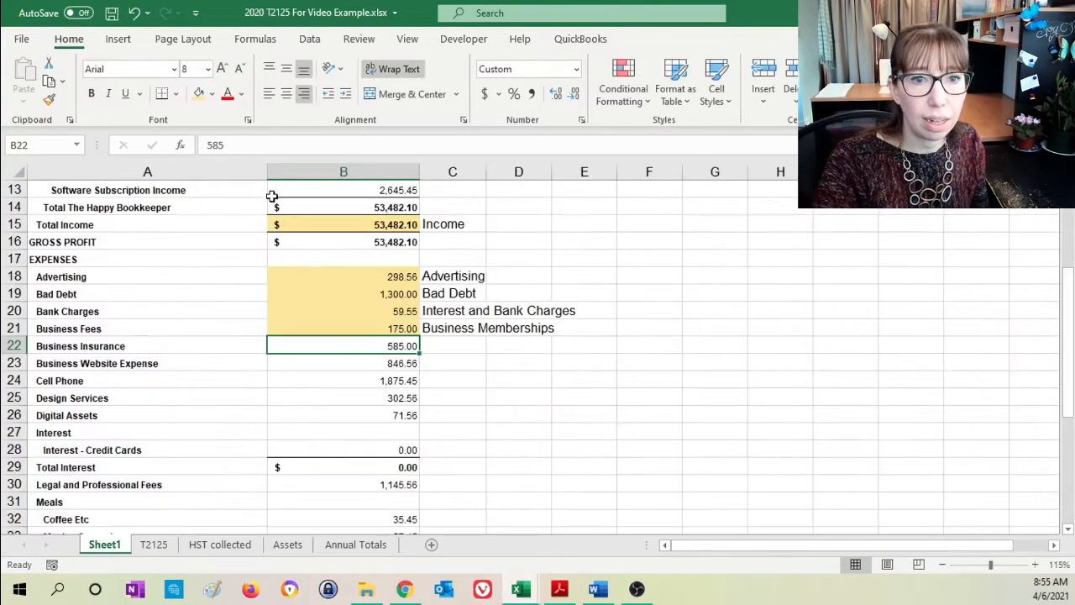
left_click(442, 343)
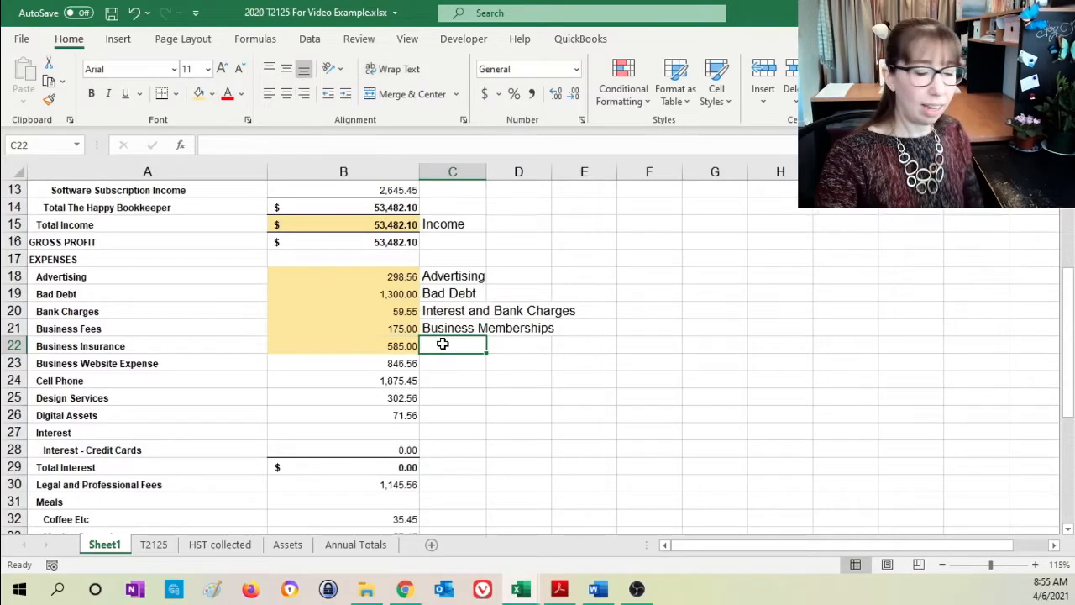
type("Insurance")
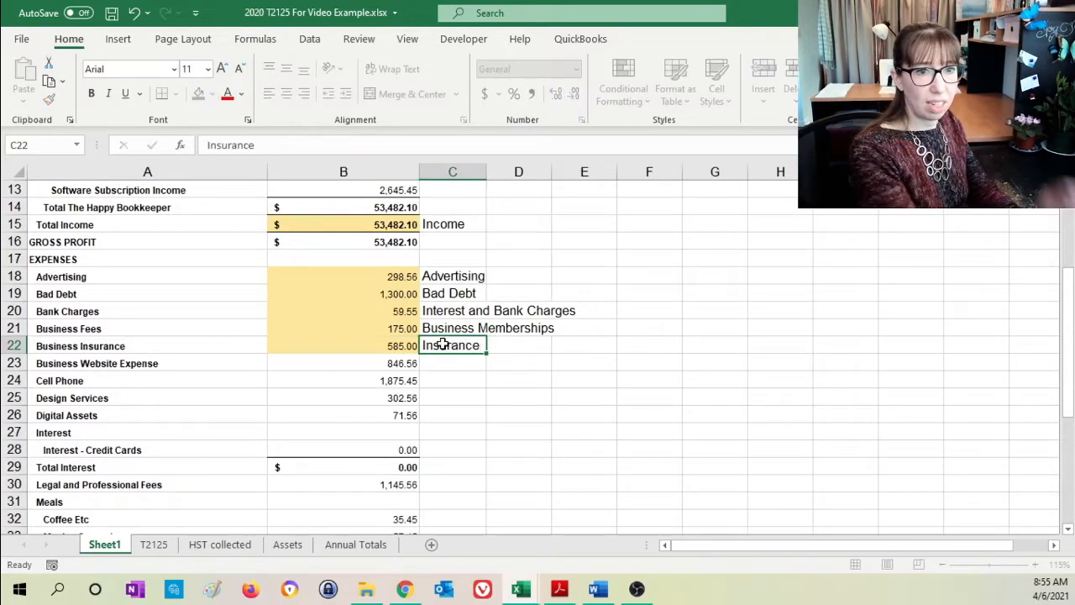
key("Return")
- Add the Business Website Expense to Advertising in B10 of the T2125 sheet, making the formula =Sheet1!B18+Sheet1!B23
left_click(367, 365)
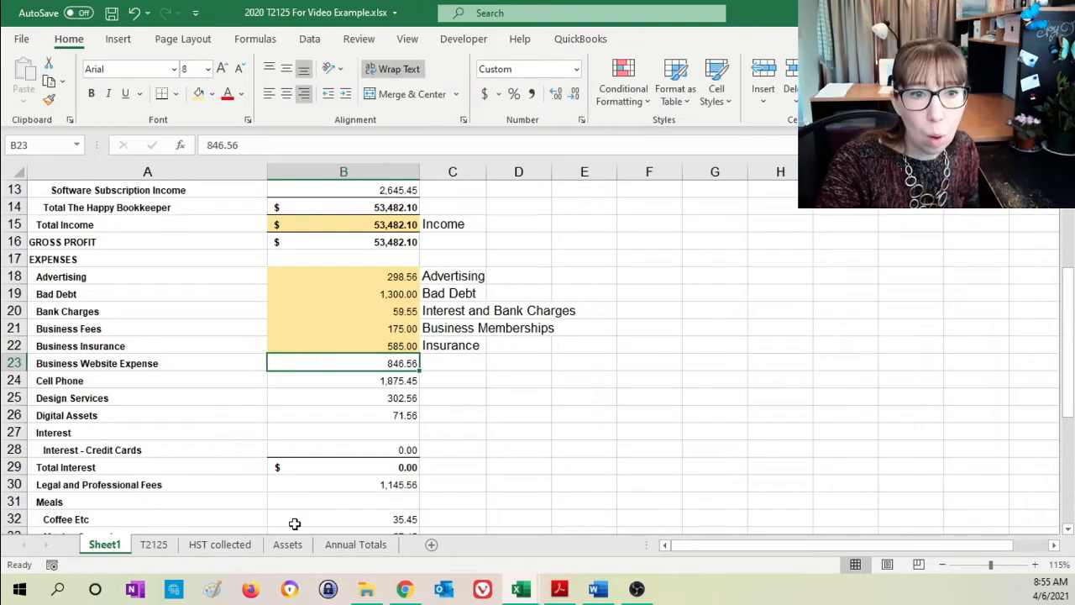
left_click(165, 548)
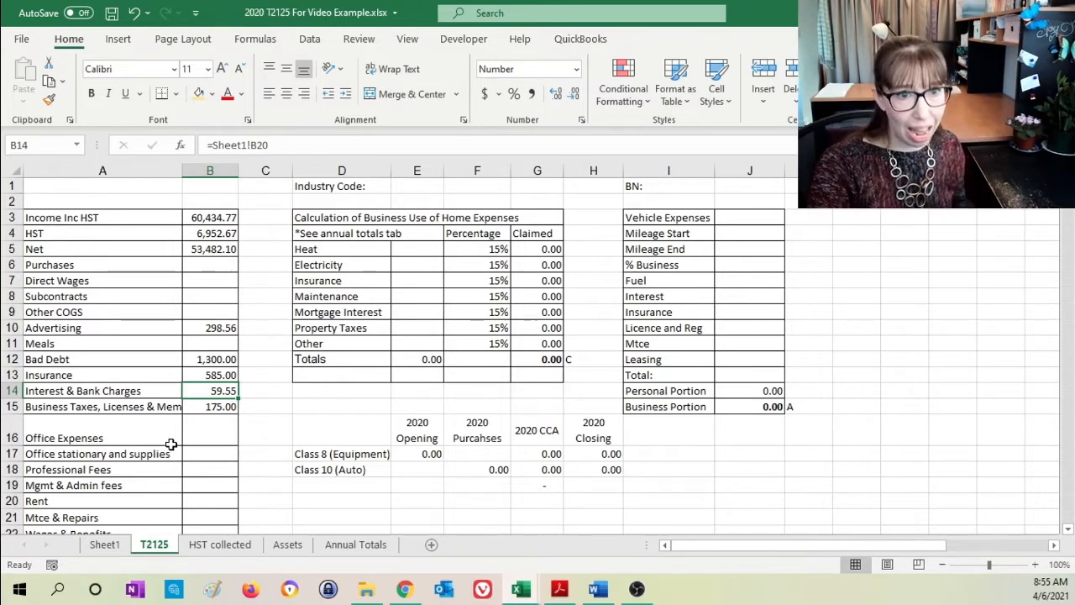
left_click(200, 328)
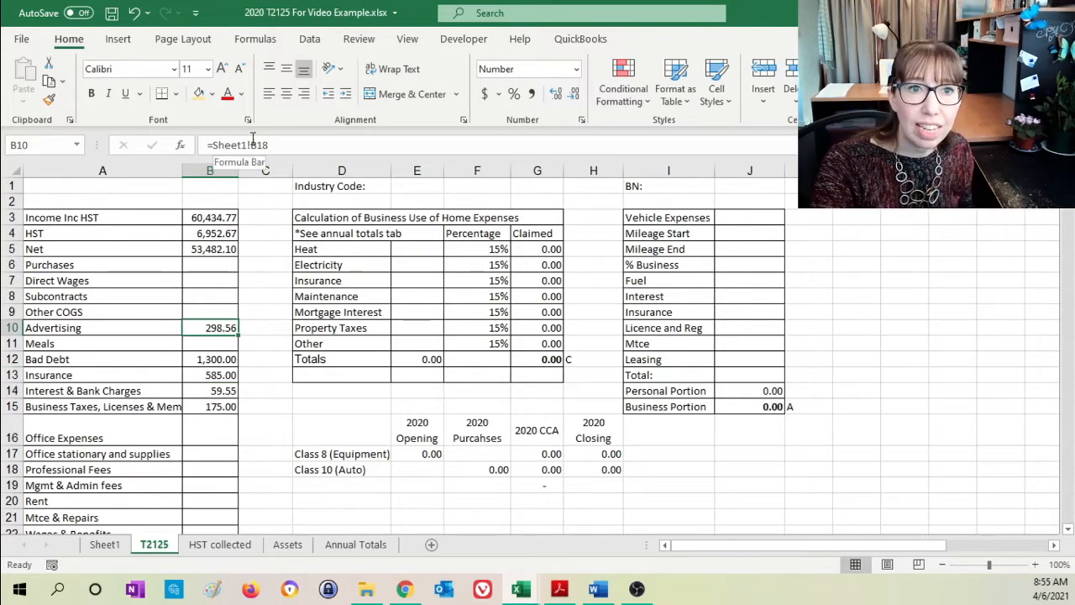
left_click(280, 145)
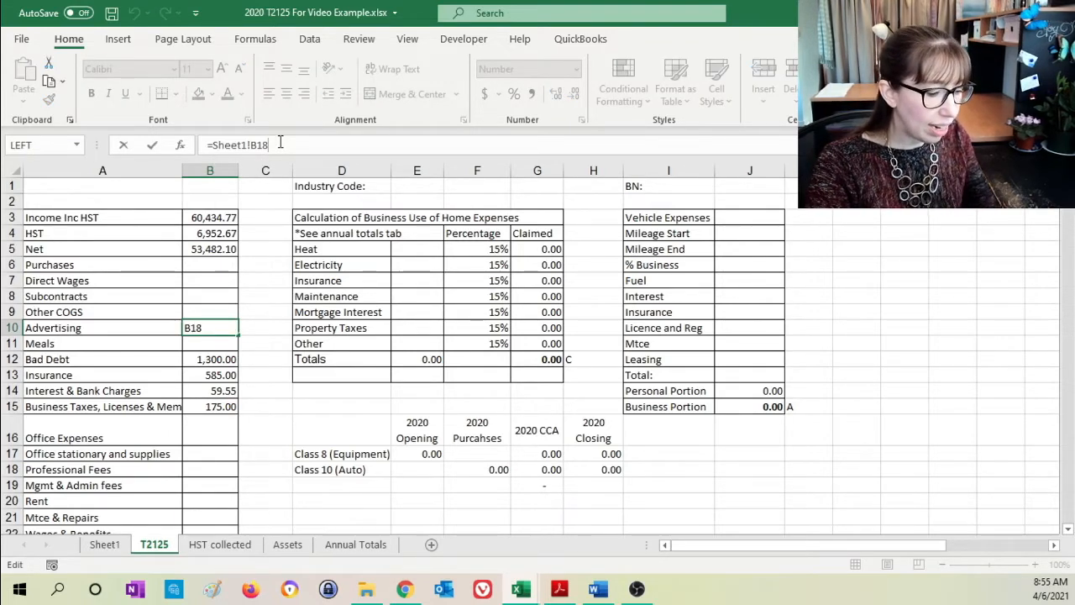
type("+")
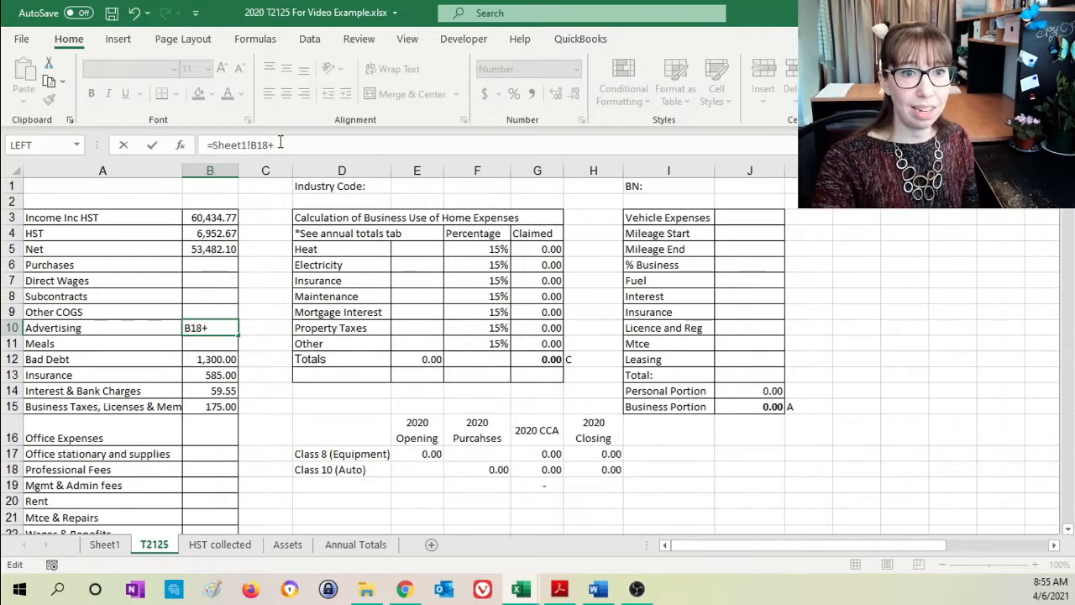
left_click(114, 547)
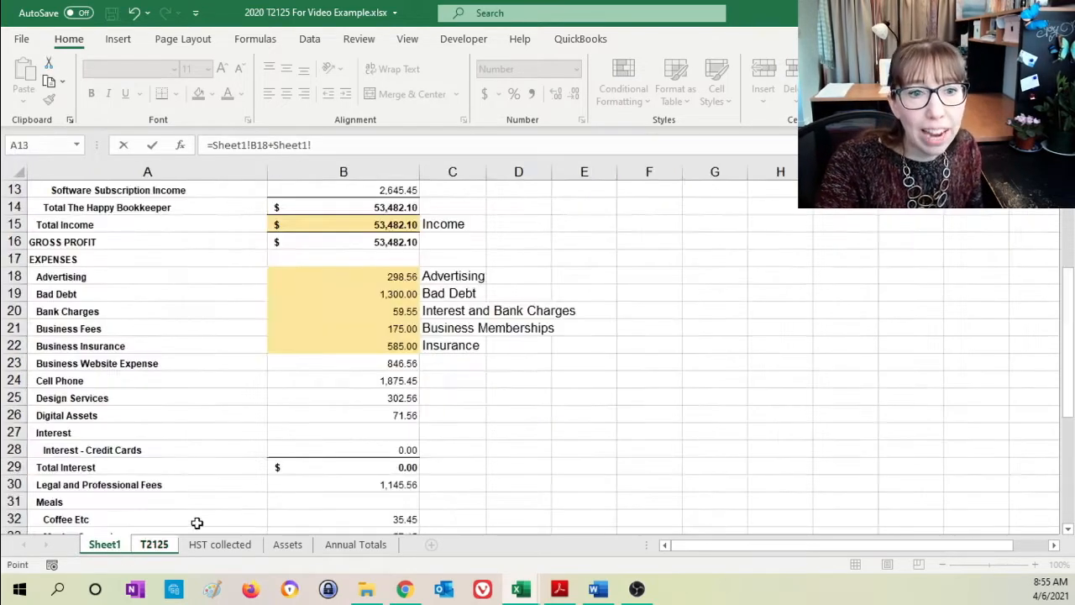
left_click(366, 363)
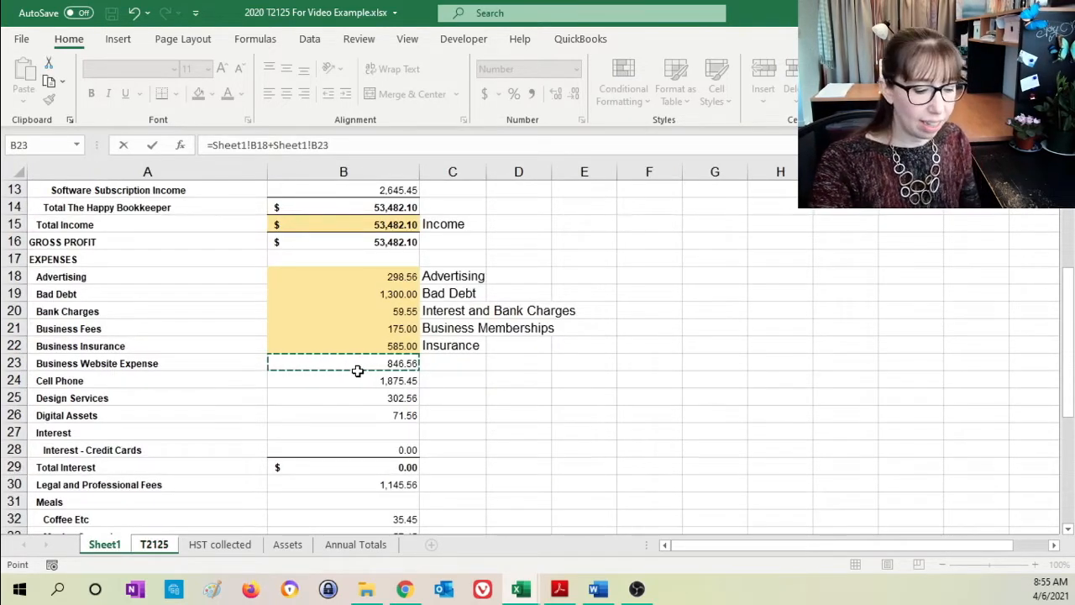
key("Return")
left_click(212, 328)
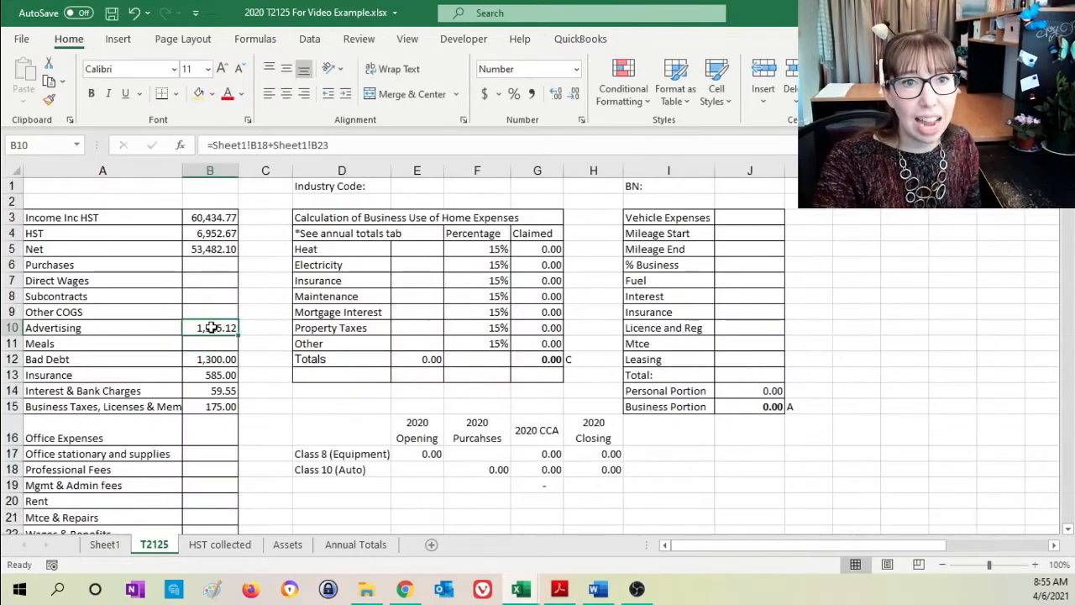
- Highlight the Business Website Expense amount in B23 of Sheet1 in light orange and label it "Advertising" in C23
left_click(107, 544)
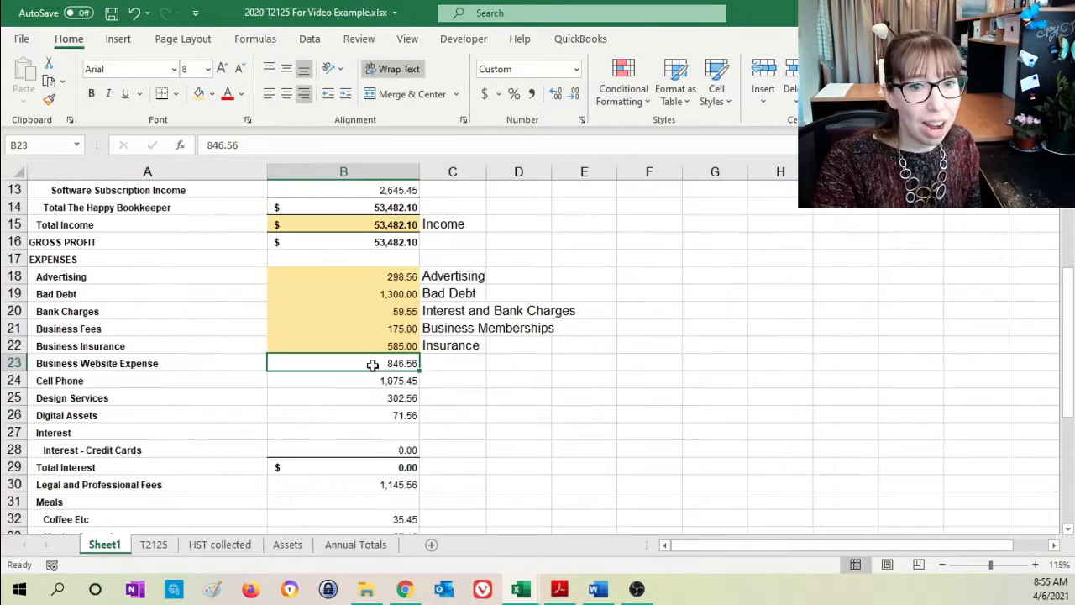
left_click(200, 94)
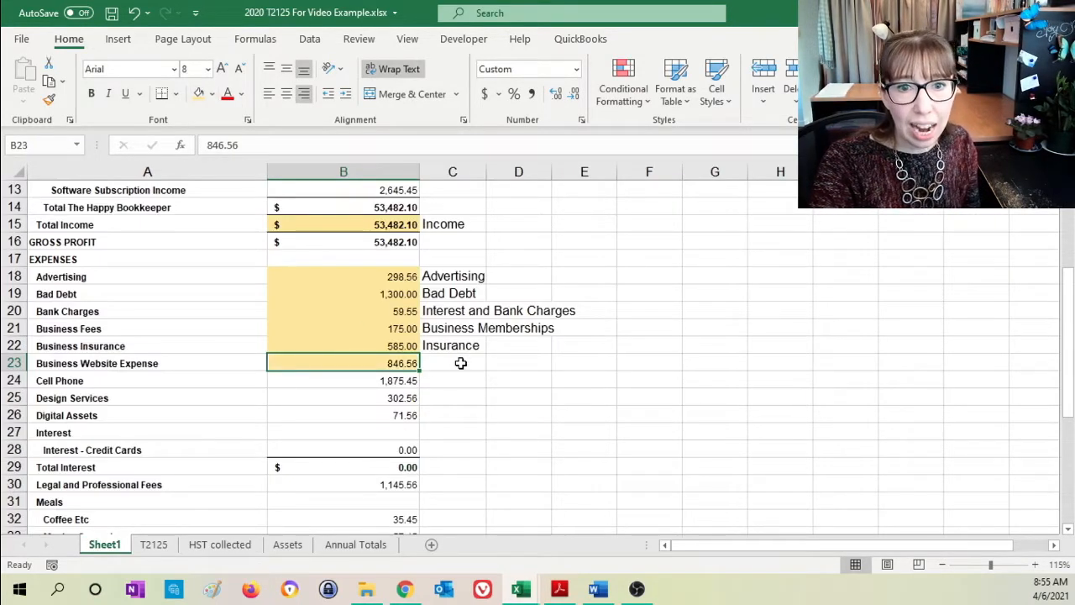
left_click(461, 363)
type("Advertising")
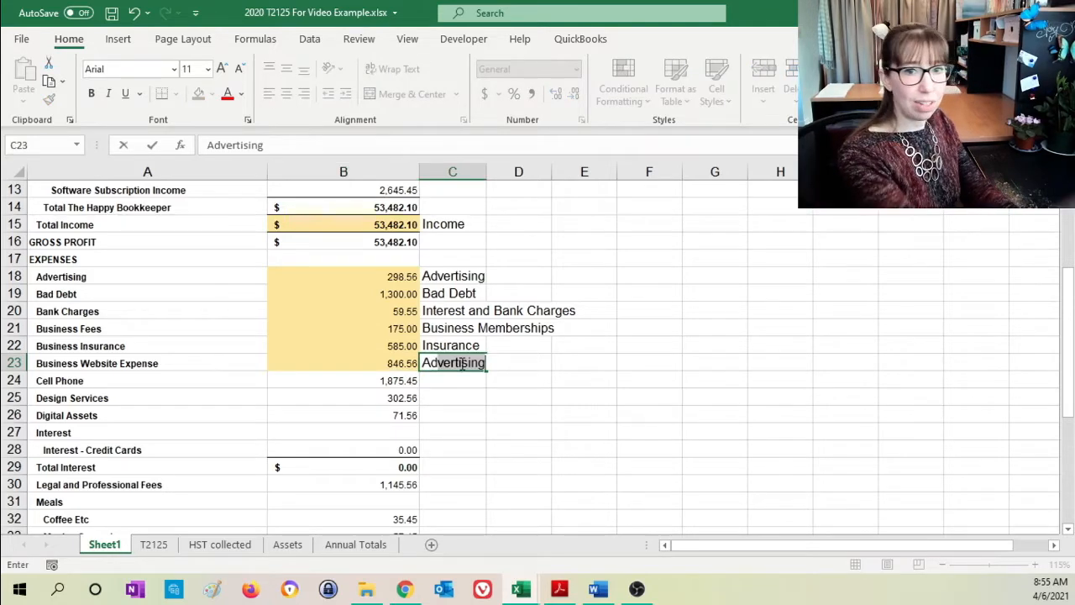
key("Return")
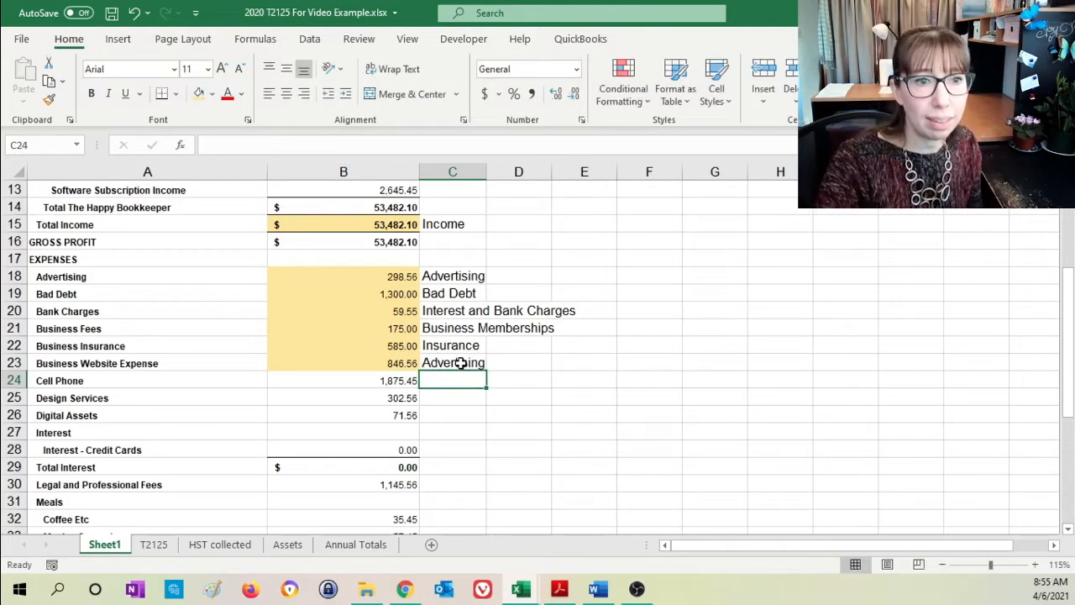
- Review the Office Expenses, Office stationary and supplies, and Utilities lines on the T2125 sheet as options for the Cell Phone expense
left_click(407, 381)
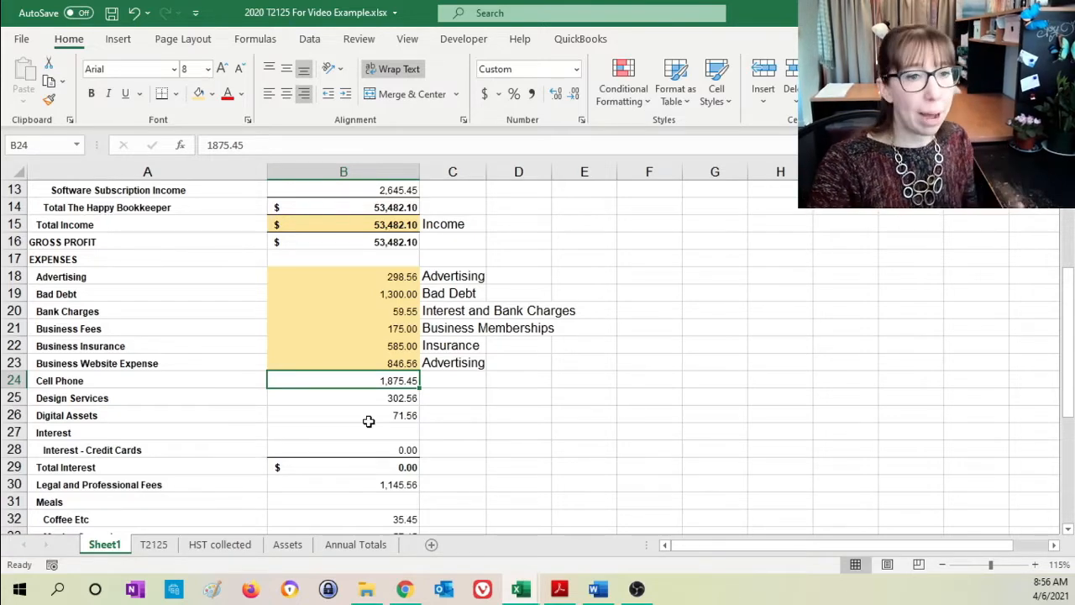
left_click(154, 544)
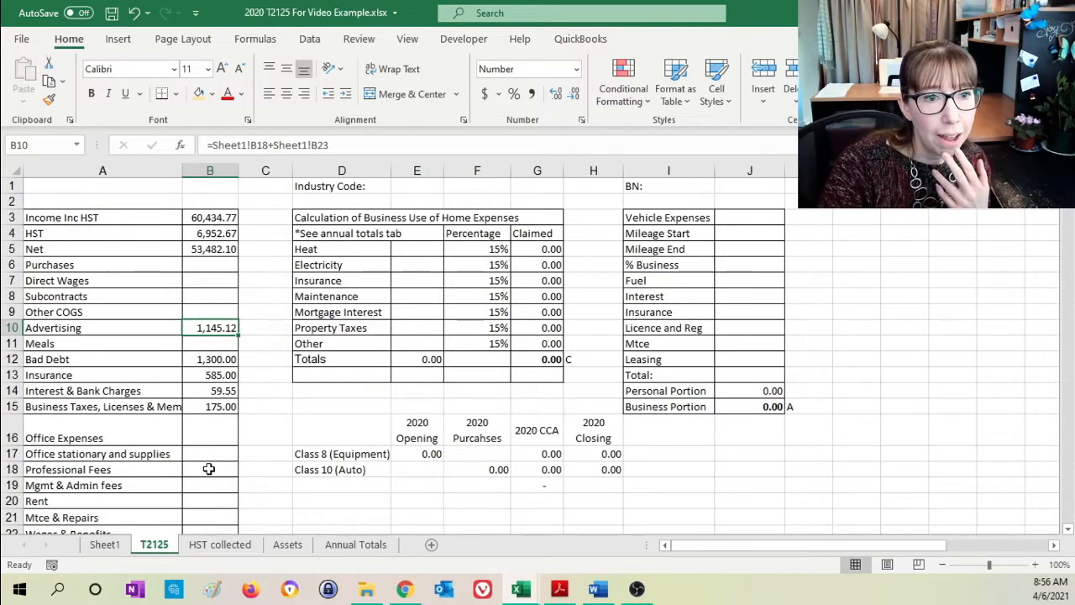
left_click(217, 430)
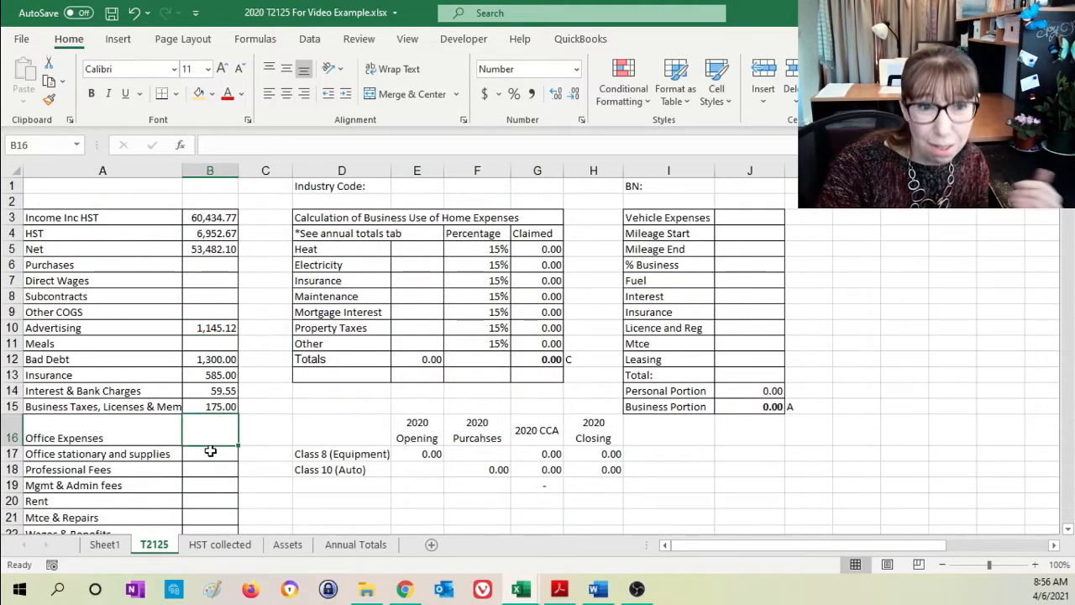
scroll(212, 451, "down", 2)
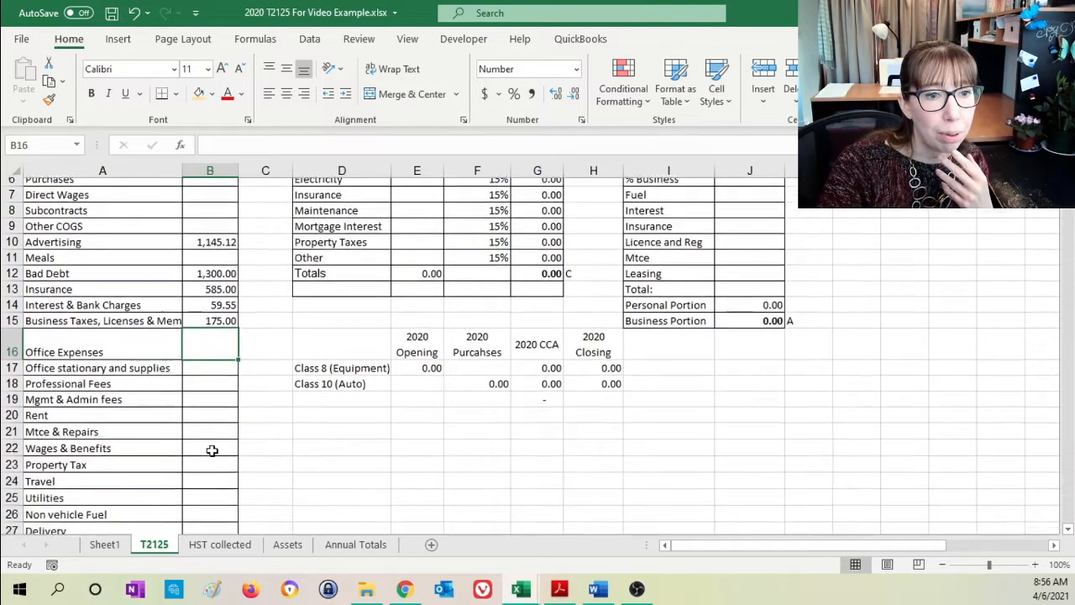
left_click(137, 485)
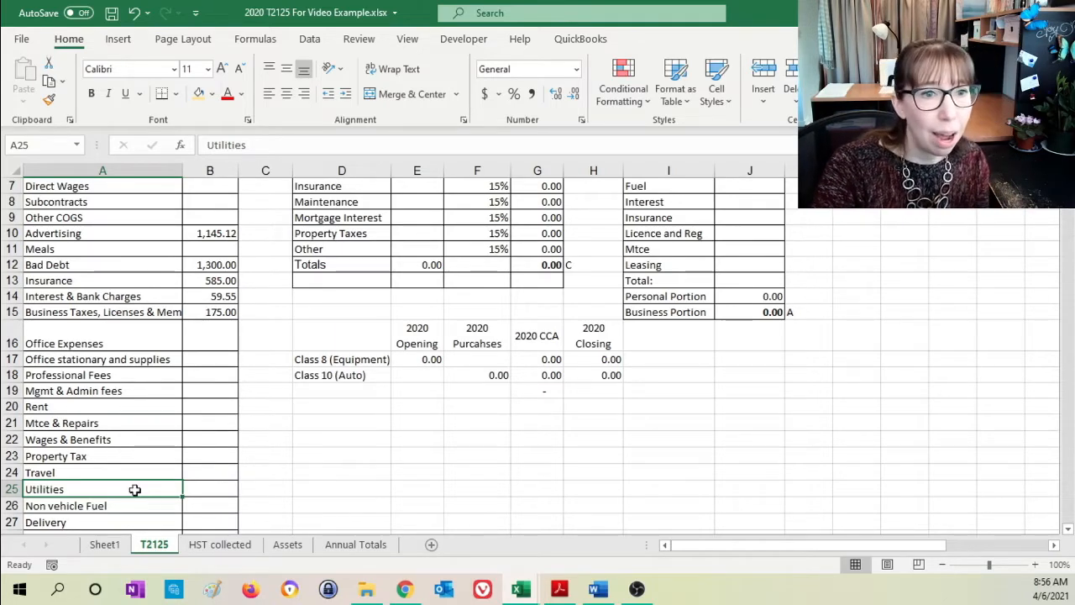
left_click(114, 329)
left_click(116, 358)
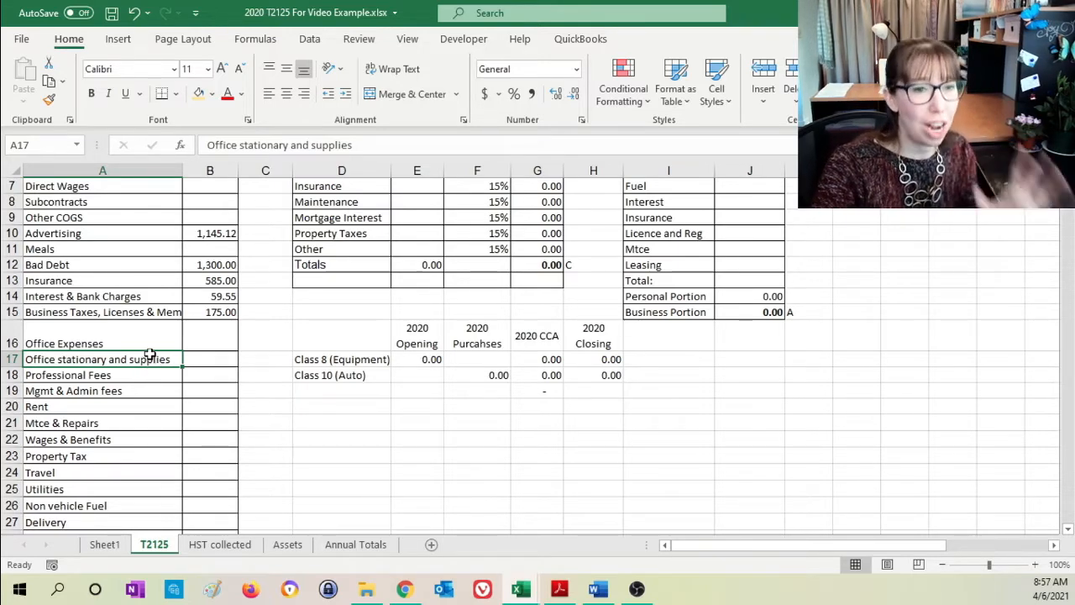
left_click(192, 361)
left_click(130, 345)
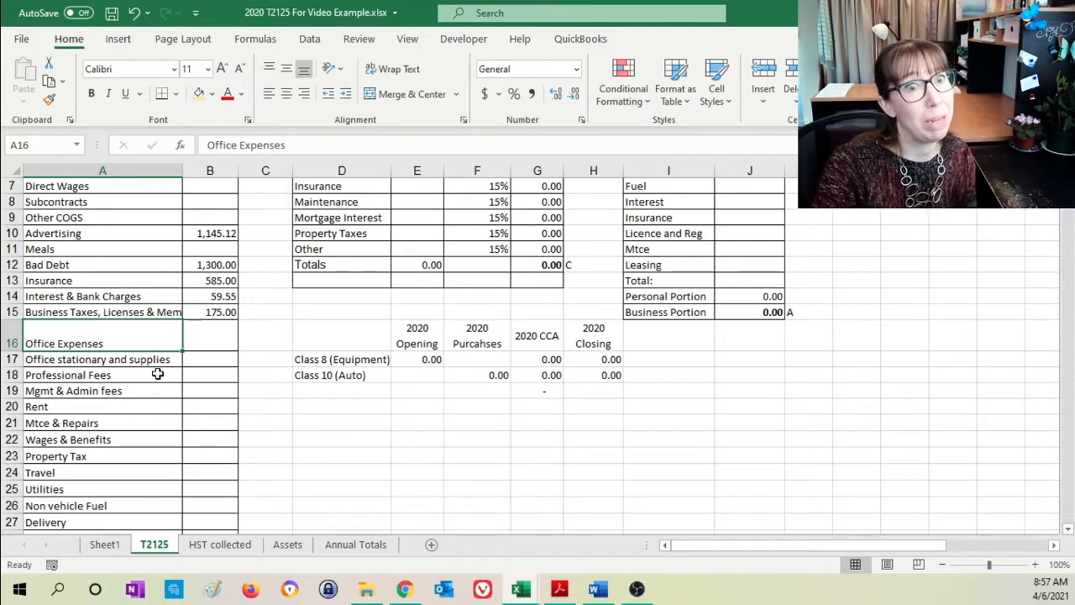
left_click(106, 546)
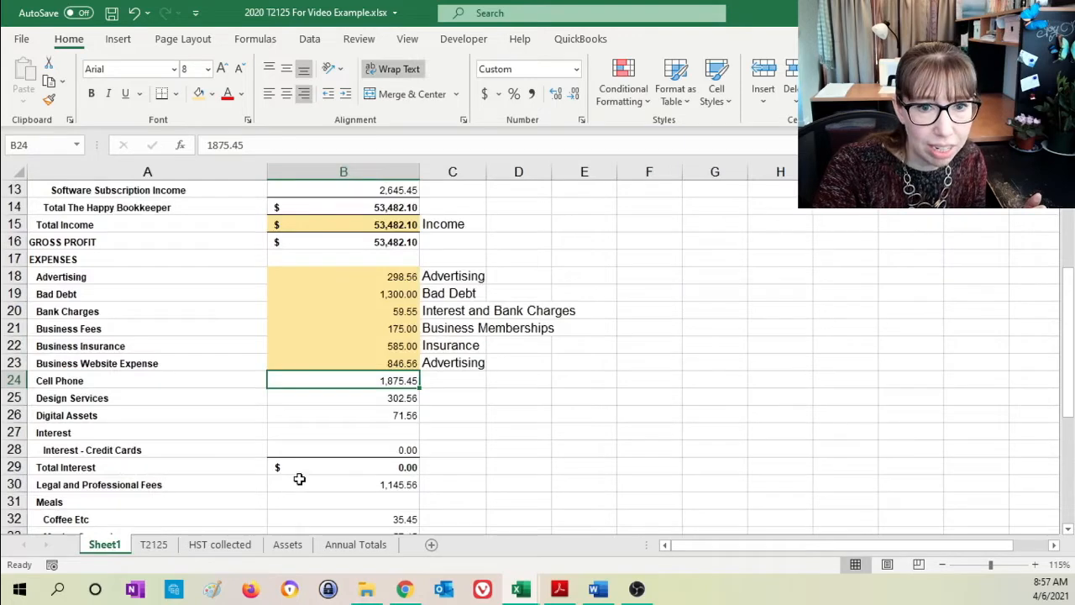
- Link the Utilities line in B25 of the T2125 sheet to the Cell Phone amount with =Sheet1!B24
left_click(155, 544)
left_click(200, 490)
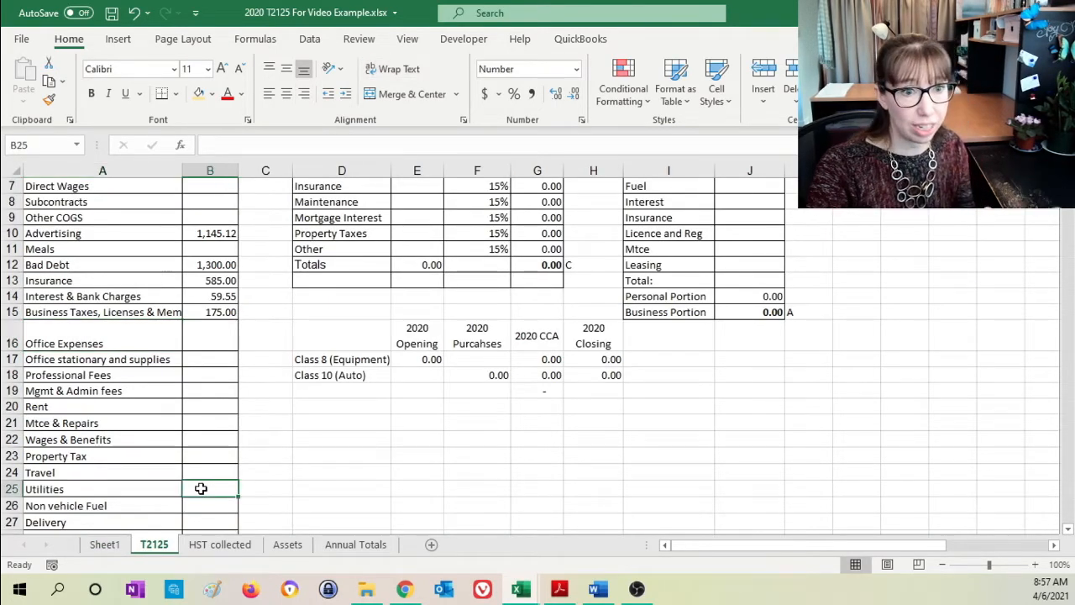
left_click(94, 491)
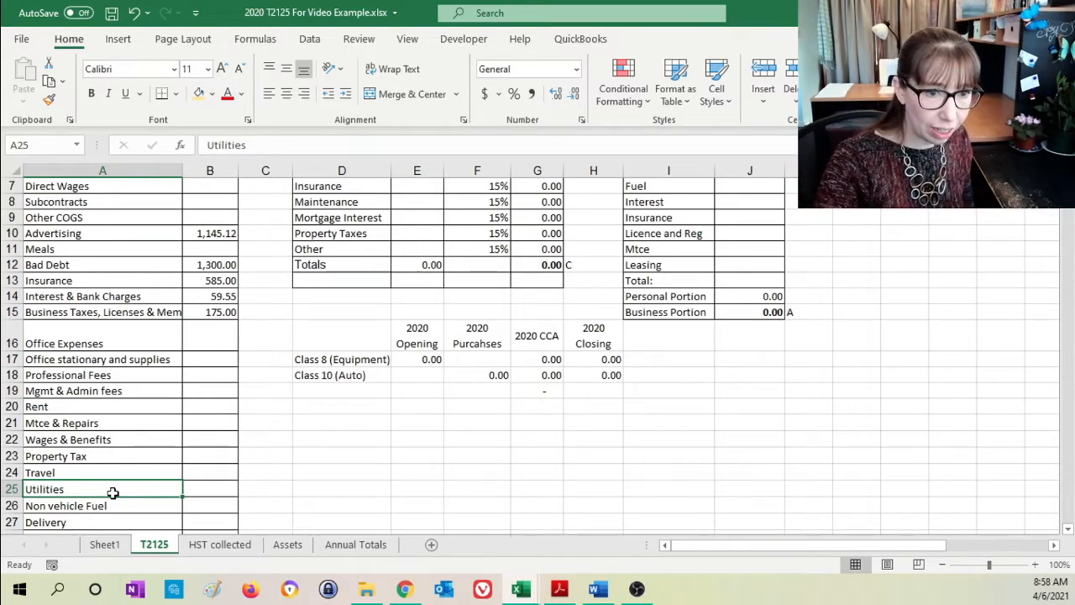
left_click(205, 488)
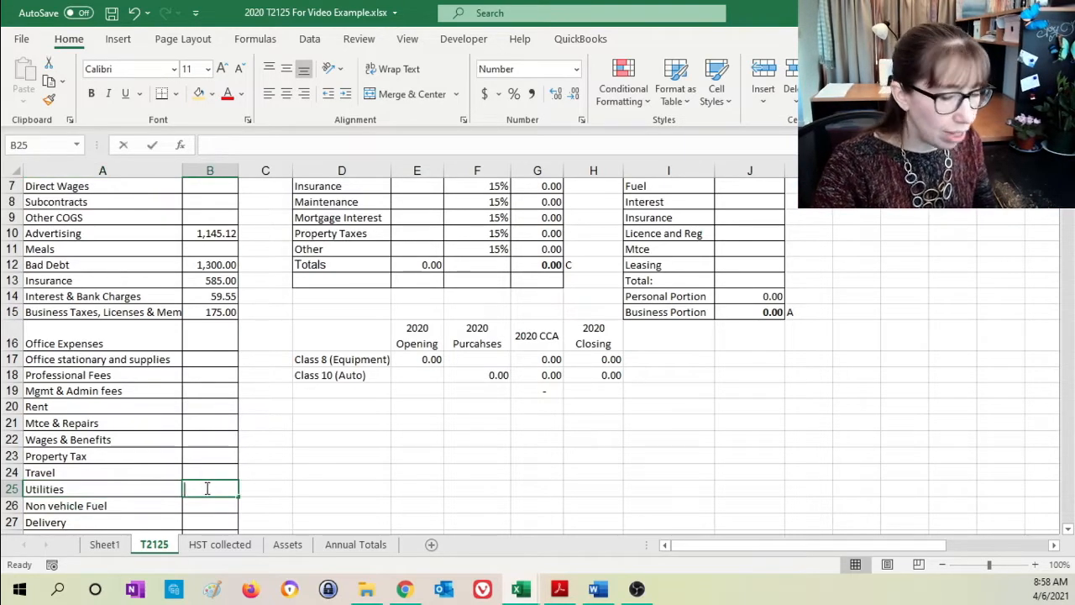
type("=")
left_click(104, 545)
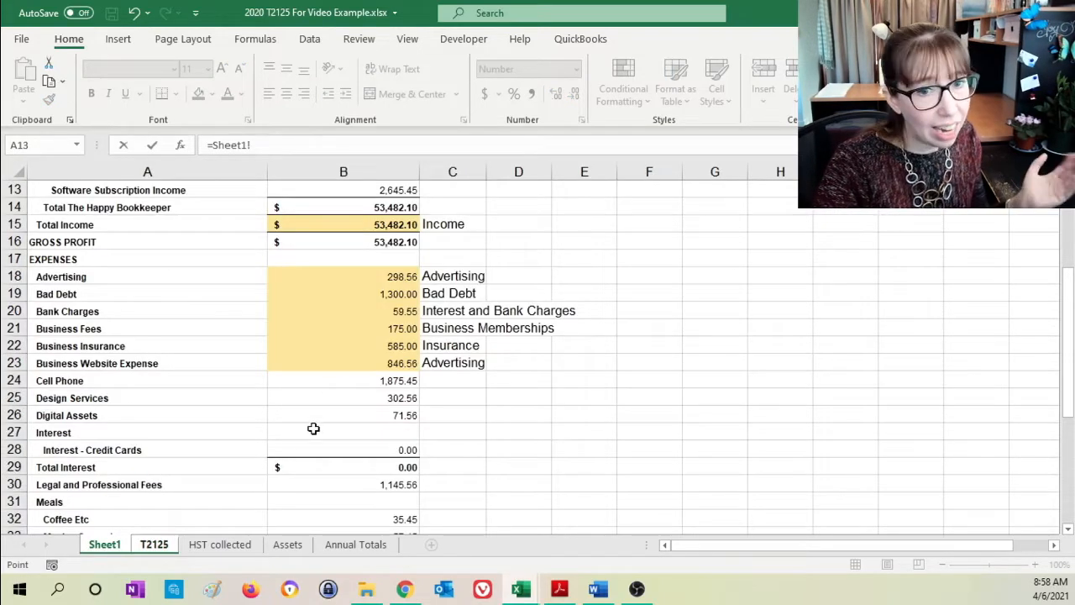
left_click(339, 380)
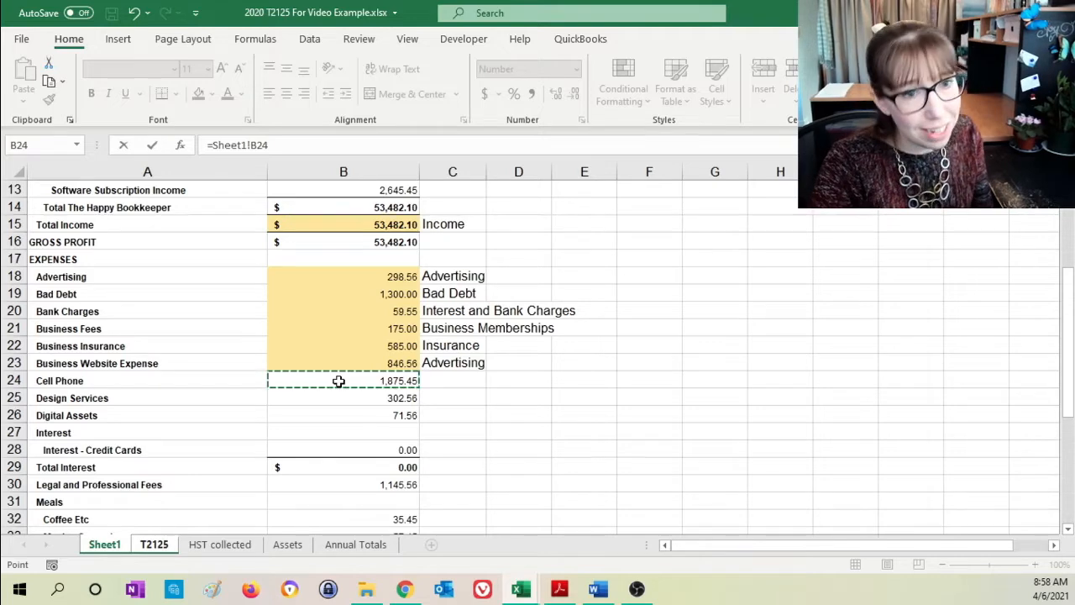
key("Return")
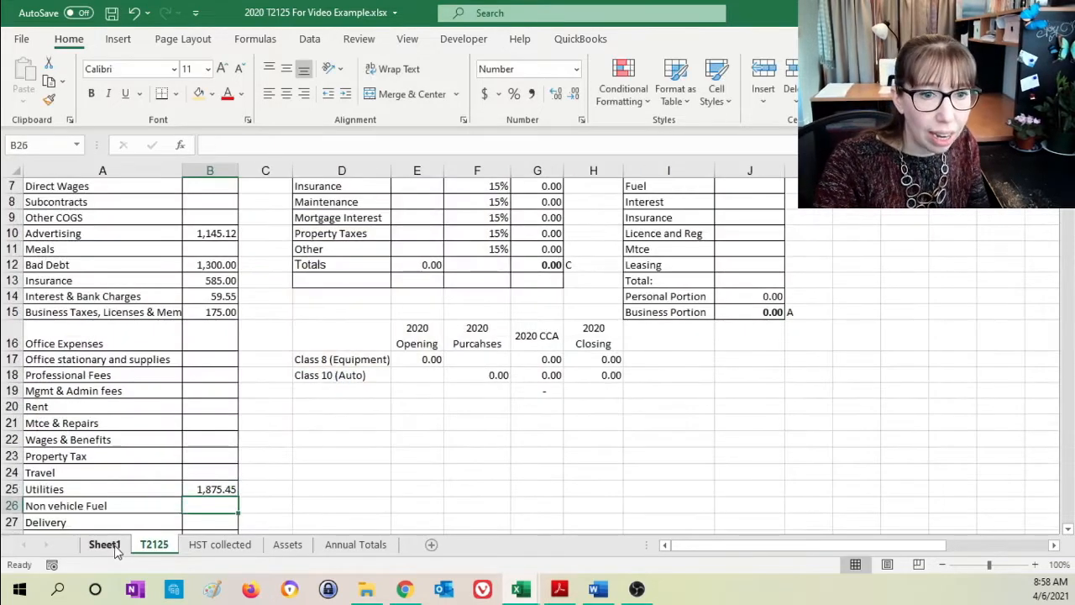
- Highlight the Cell Phone amount in B24 of Sheet1 in light orange and label it "Utilities" in C24
left_click(115, 545)
left_click(438, 380)
type("Utilities")
key("Return")
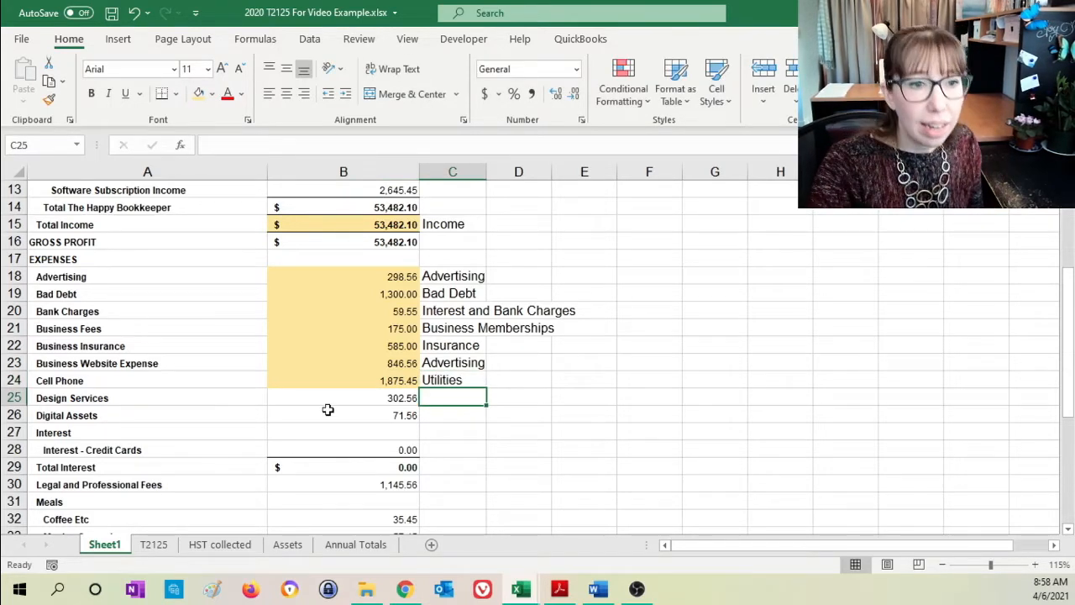
- Add the Design Services amount to Advertising in B10 of the T2125 sheet, making the formula =Sheet1!B18+Sheet1!B23+Sheet1!B25
left_click(350, 395)
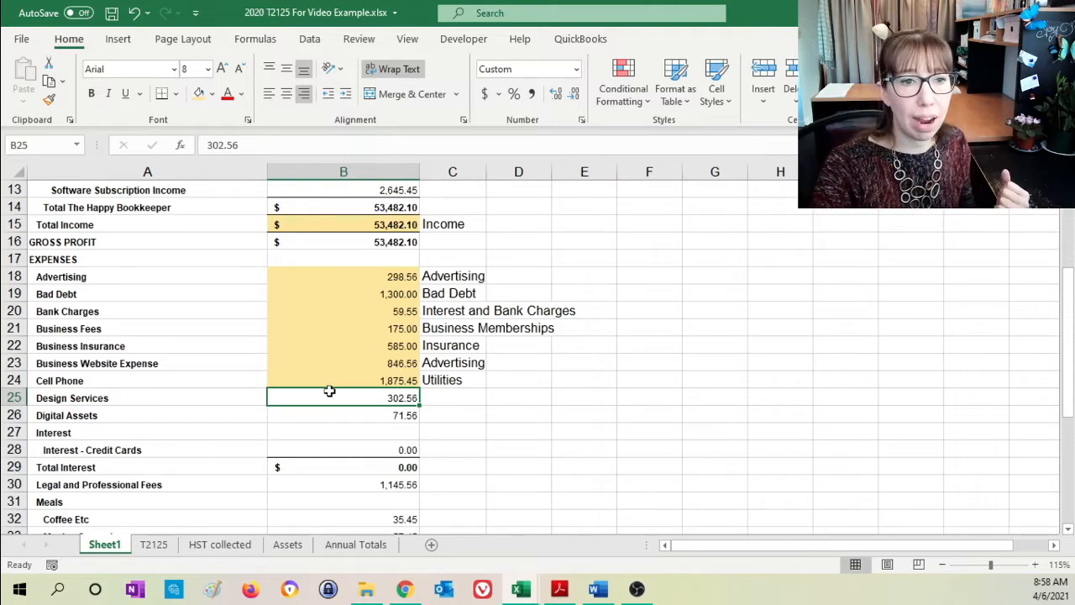
left_click(155, 546)
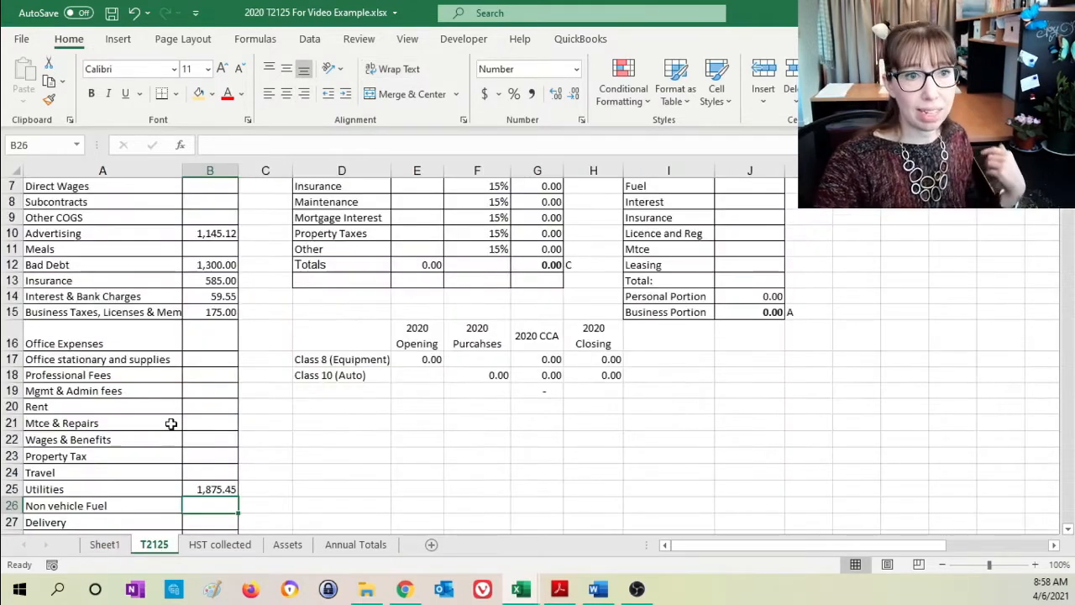
left_click(210, 240)
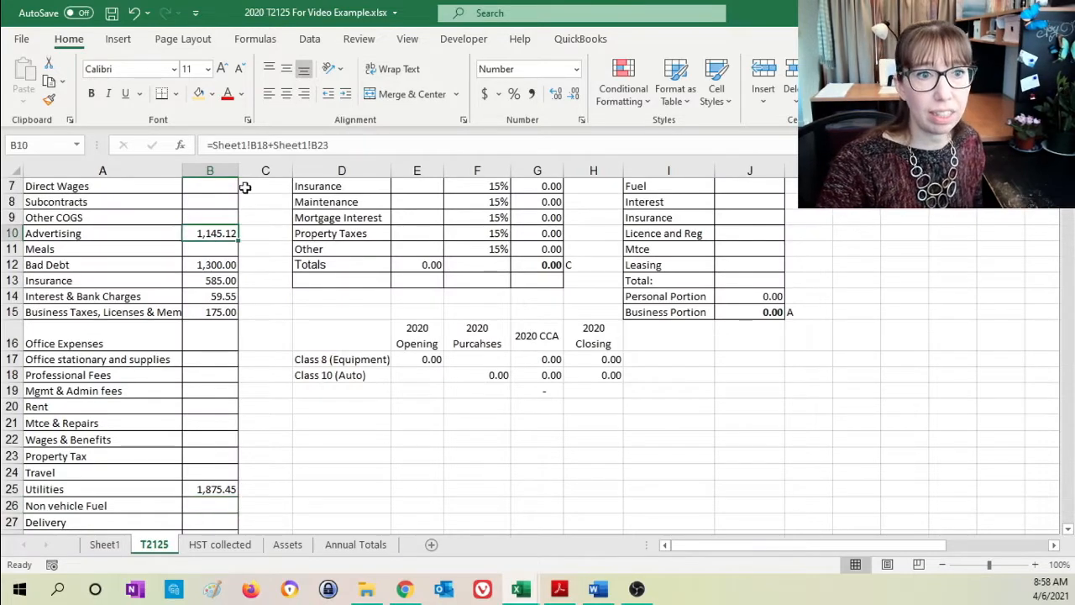
left_click(391, 141)
type("+")
left_click(102, 546)
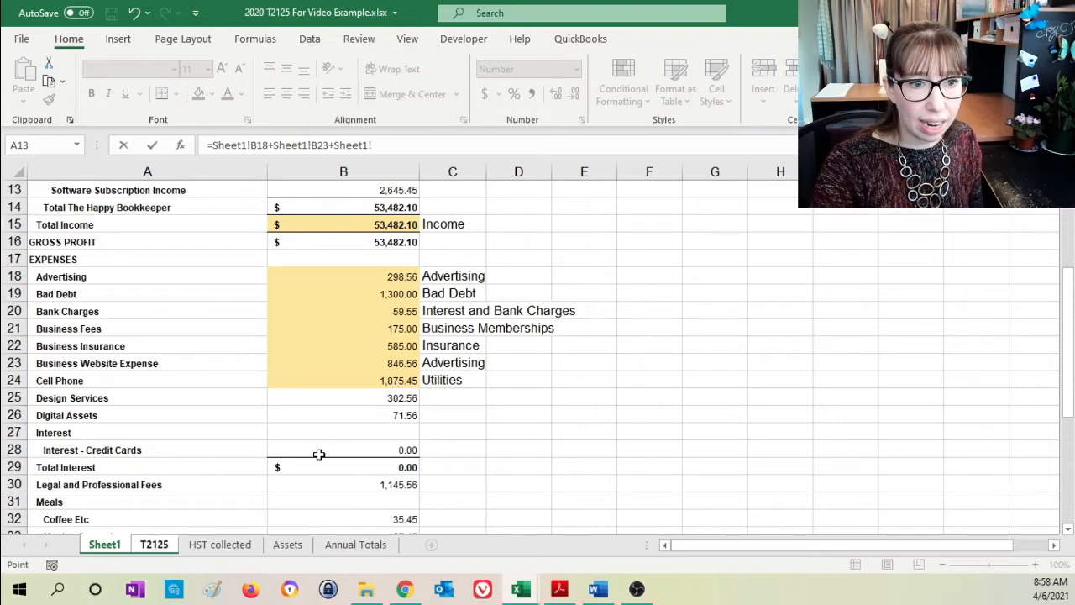
left_click(338, 401)
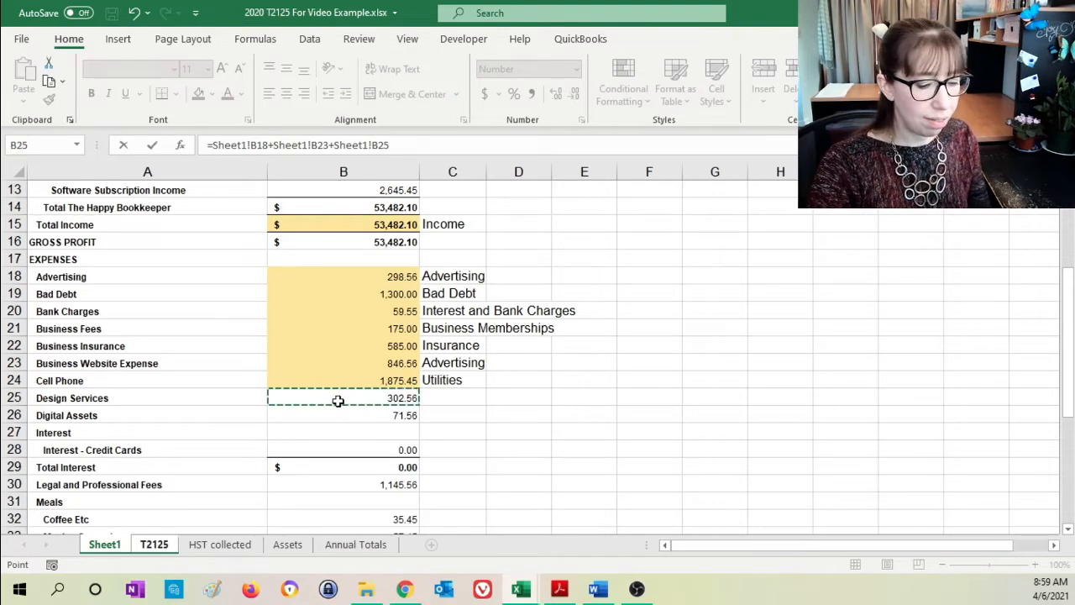
key("Return")
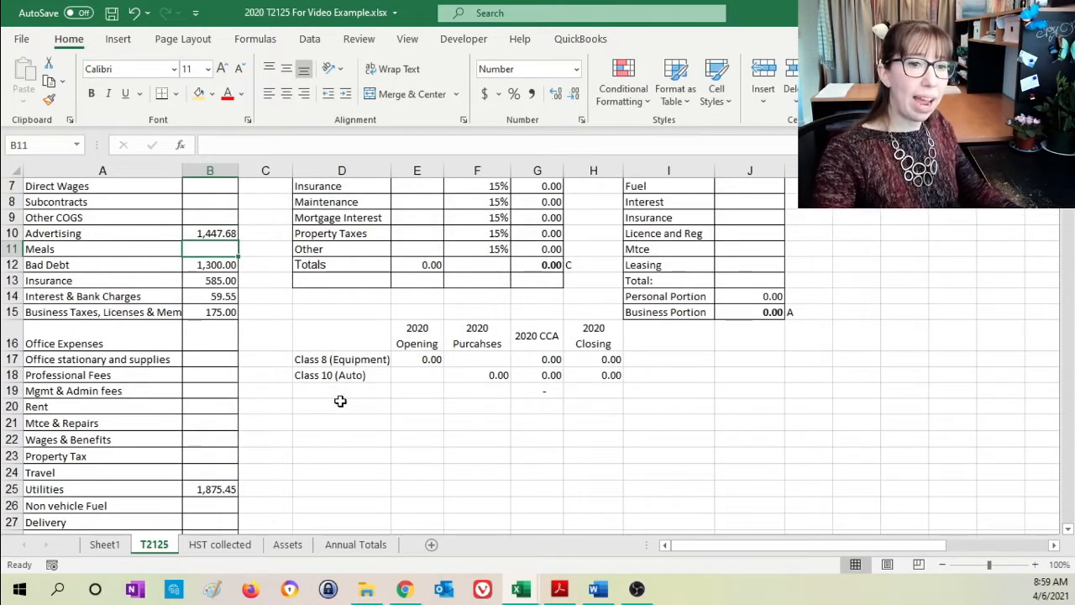
- Label the Design Services amount "Advertising" in C25 of Sheet1 and highlight B25 in light orange
left_click(107, 545)
left_click(427, 399)
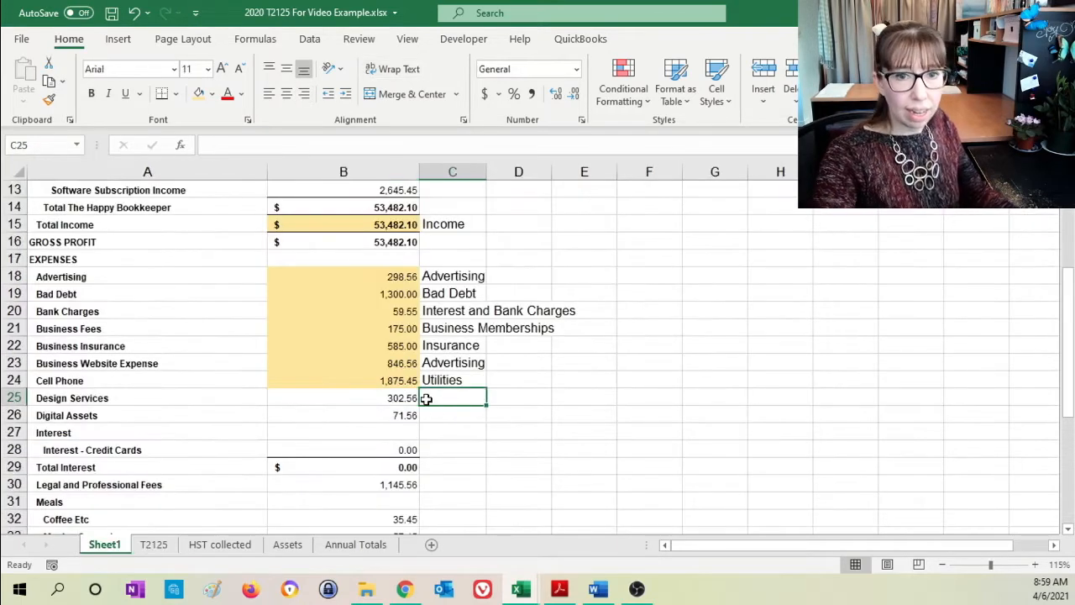
type("Advertising")
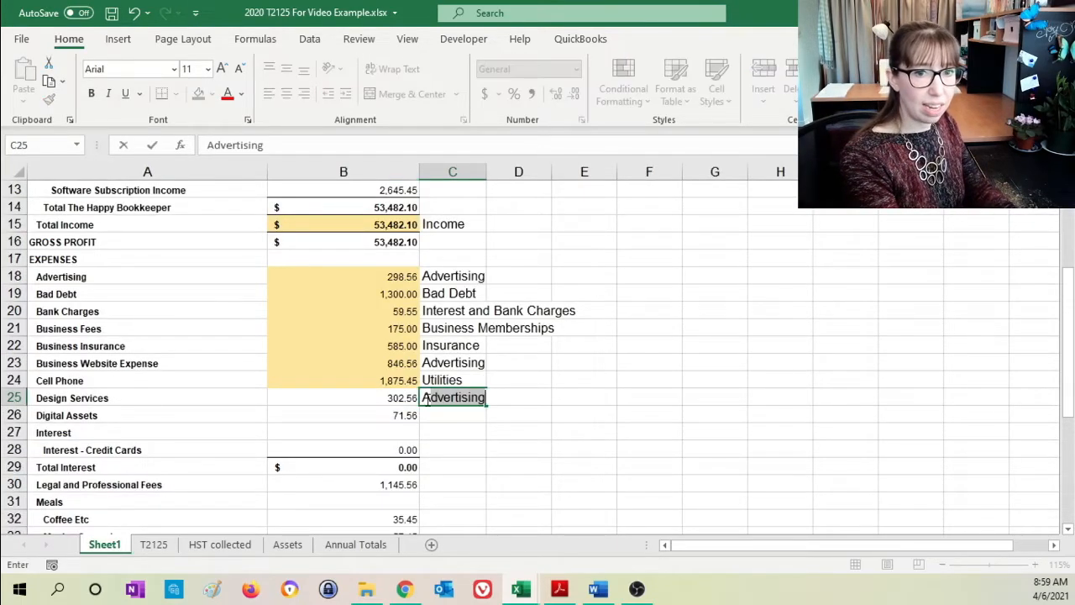
key("Return")
left_click(370, 398)
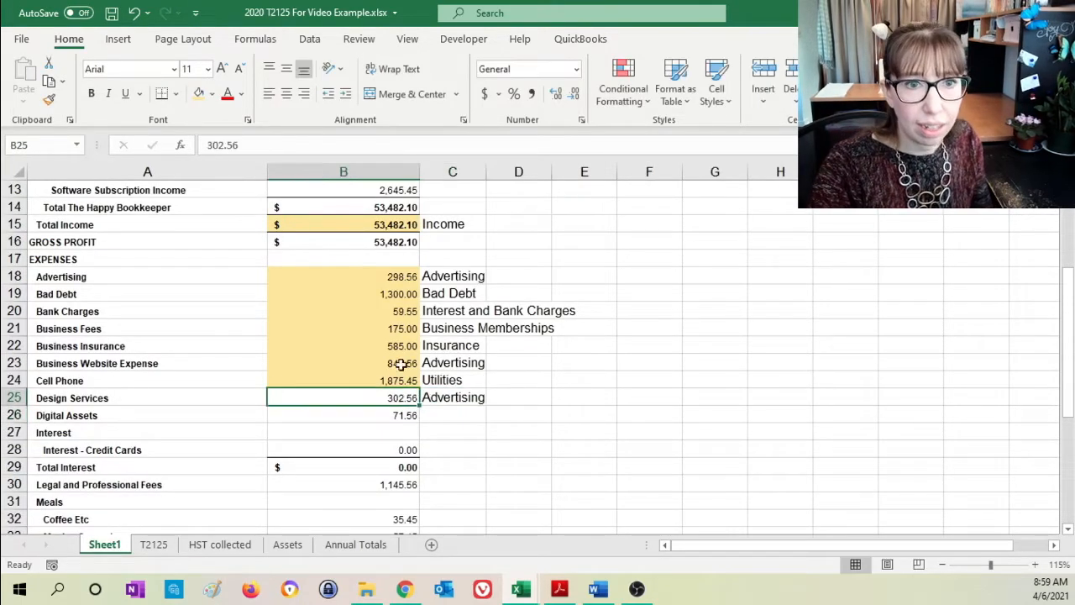
left_click(199, 93)
- Highlight the Digital Assets amount in B26 of Sheet1 in light orange and append +Sheet1!B26 to the Advertising formula in B10 of T2125
left_click(284, 415)
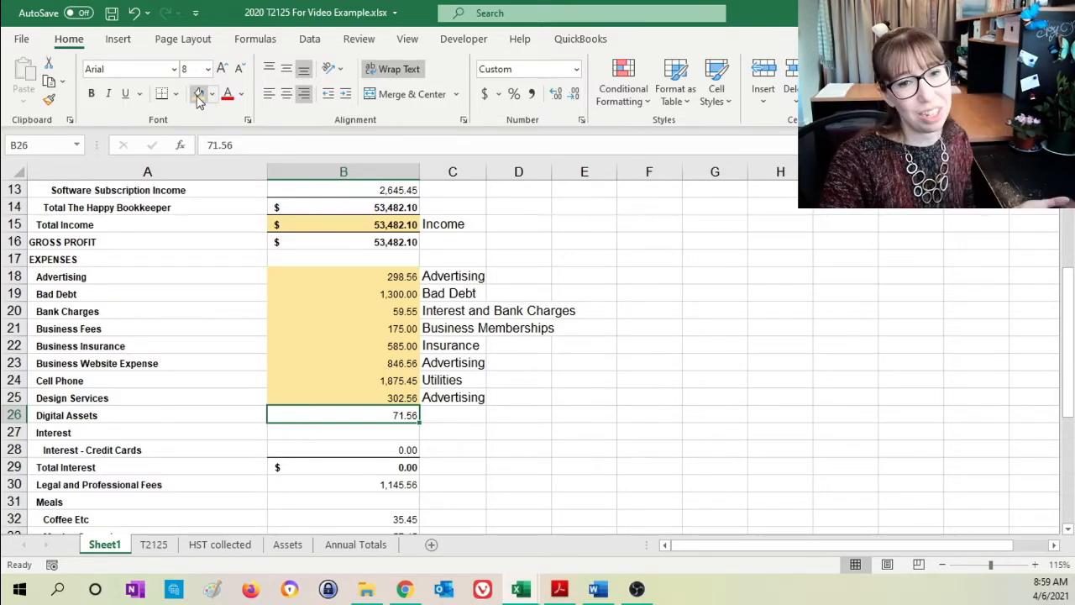
left_click(199, 95)
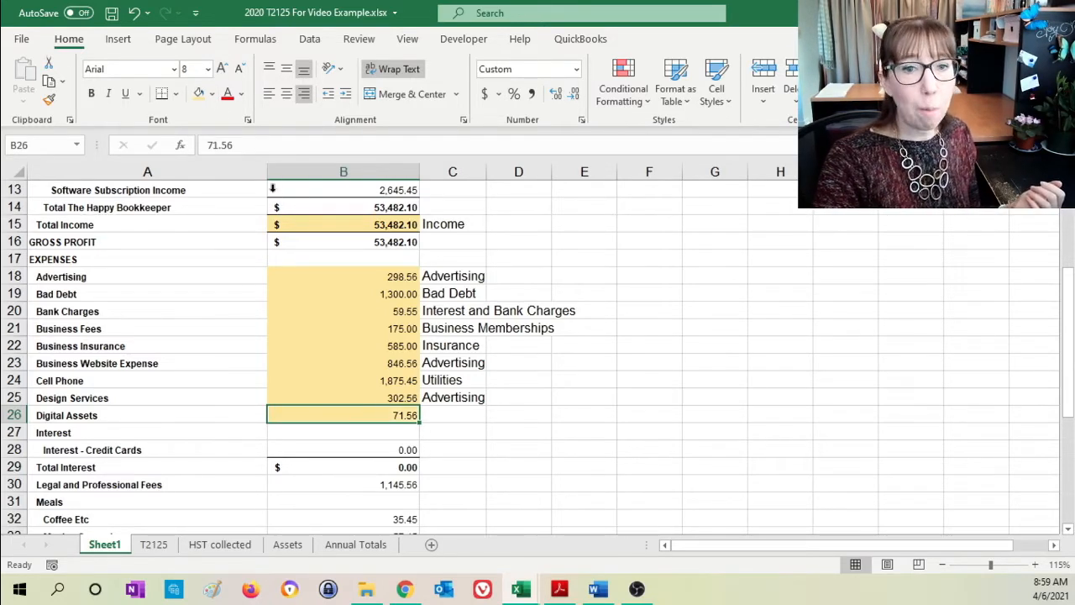
left_click(154, 544)
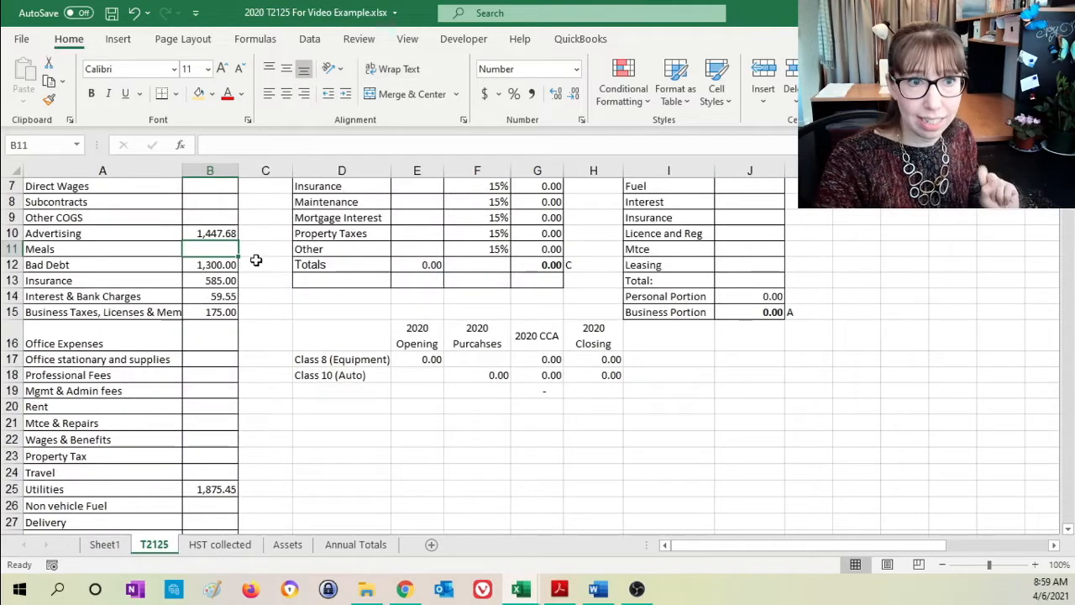
left_click(221, 235)
left_click(419, 143)
type("+Sheet1!B23+Sheet1!B25+")
left_click(104, 544)
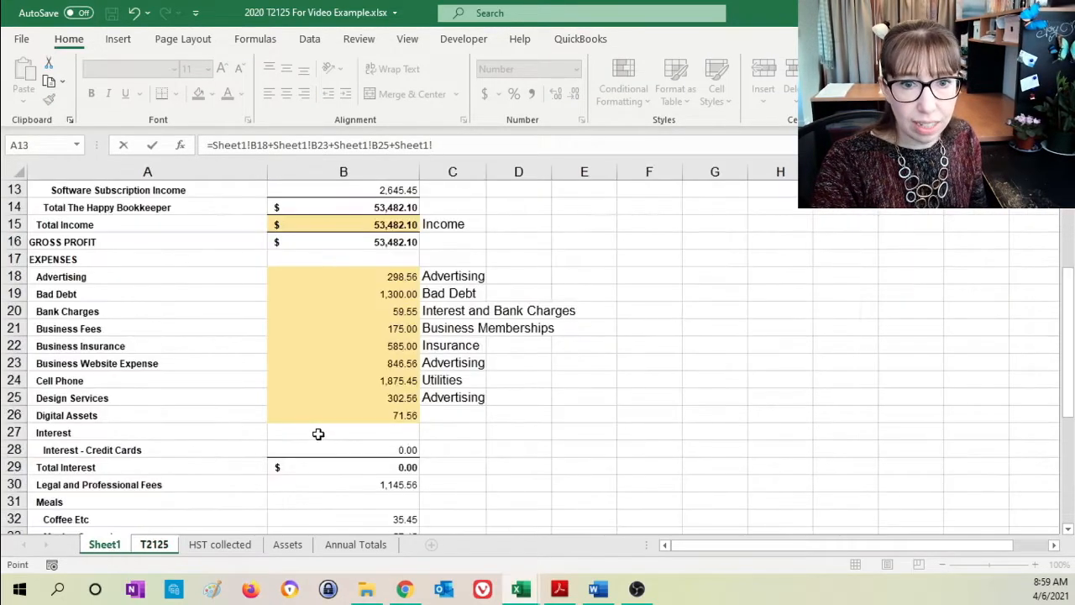
left_click(334, 415)
key("Return")
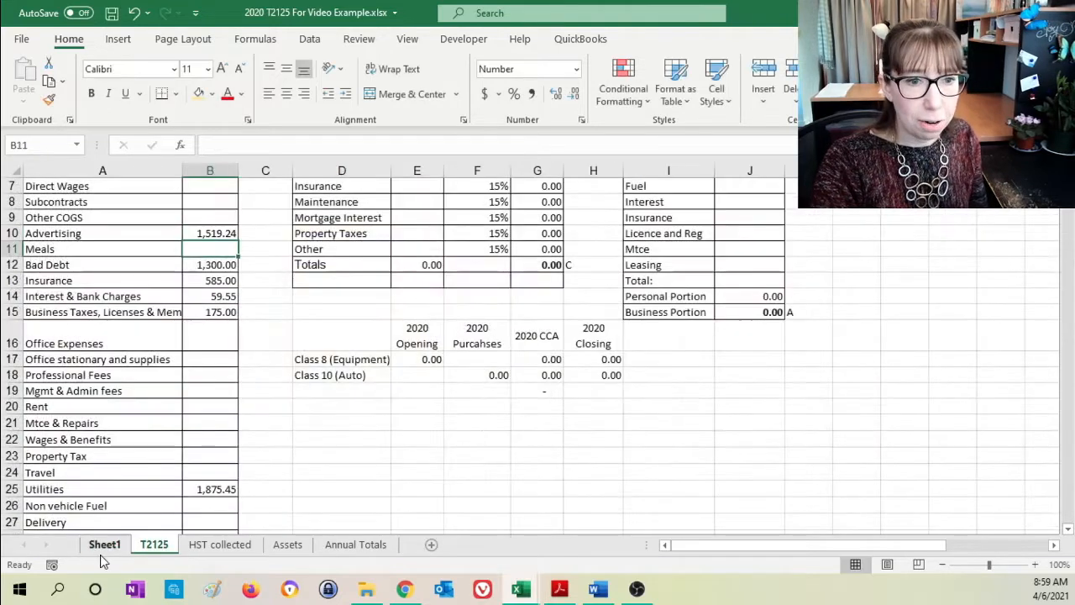
- Label the Digital Assets amount "Advertising" in C26 of Sheet1
key("ctrl+Page_Up")
left_click(467, 410)
type("advertising")
key("Tab")
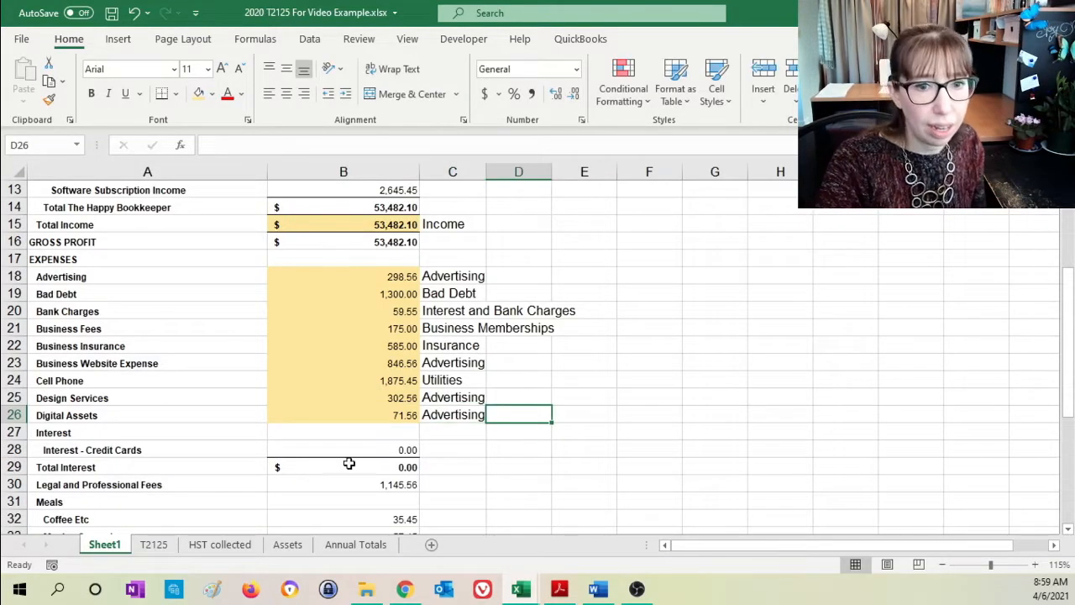
- Link the Professional Fees line in B18 of the T2125 sheet to the Legal and Professional Fees amount with =Sheet1!B30
left_click(349, 465)
scroll(378, 451, "down", 3)
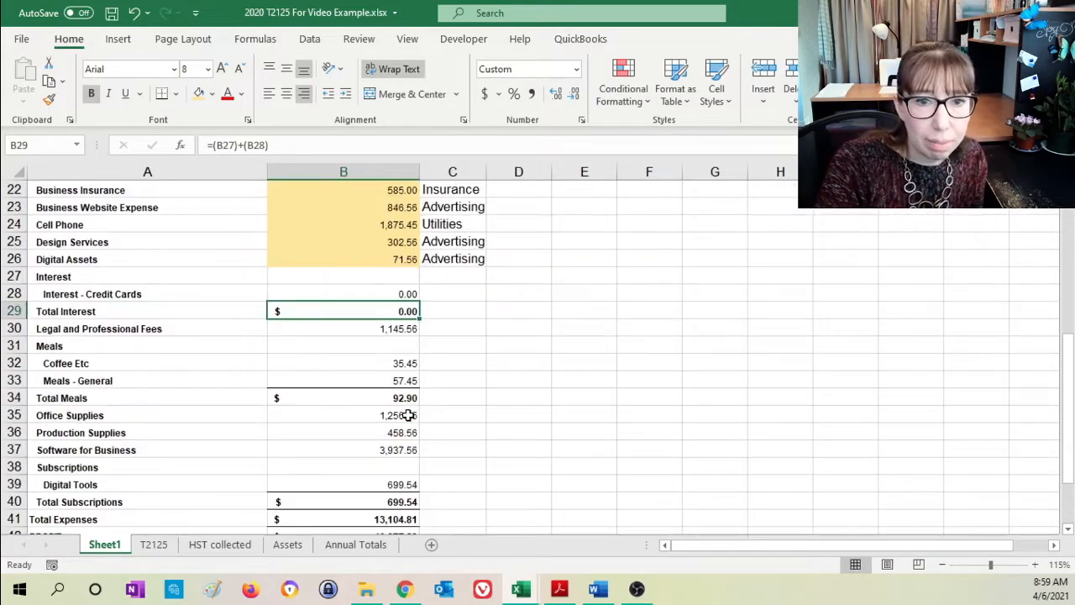
left_click(353, 330)
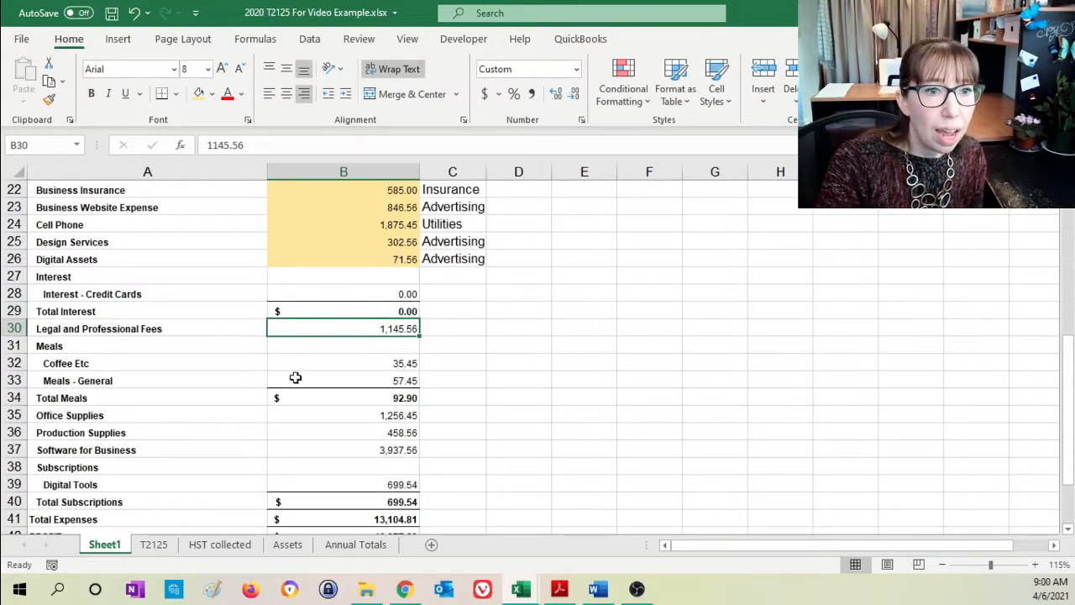
left_click(156, 545)
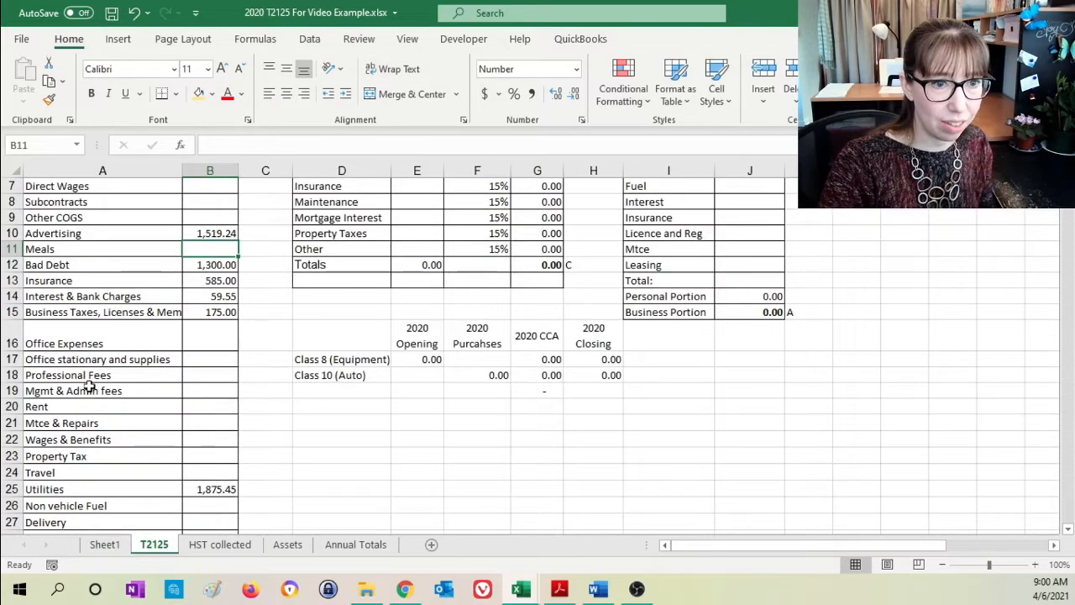
left_click(176, 374)
left_click(210, 374)
type("=")
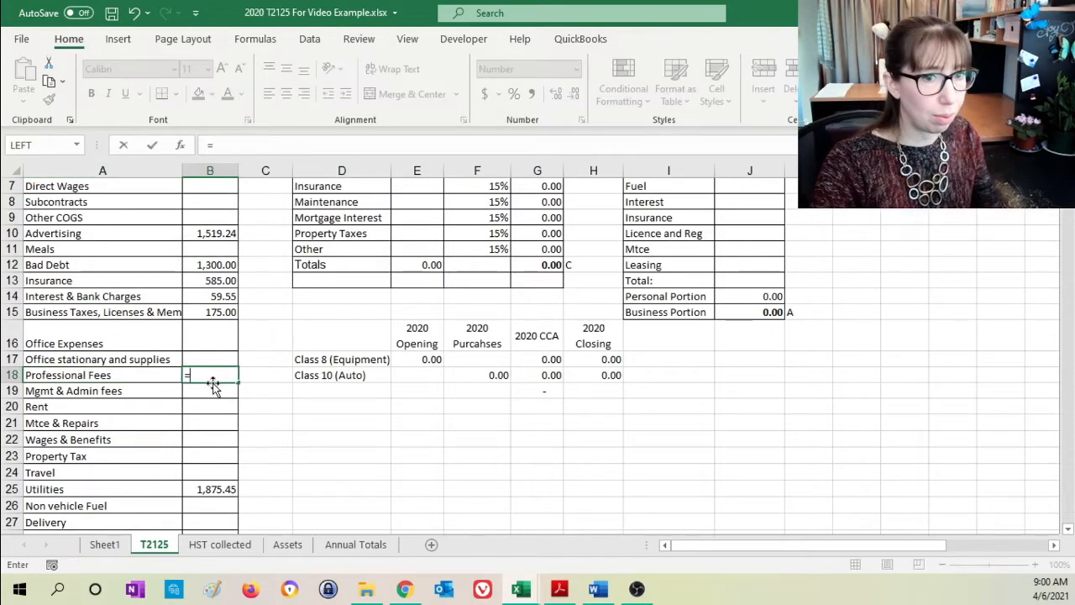
left_click(107, 545)
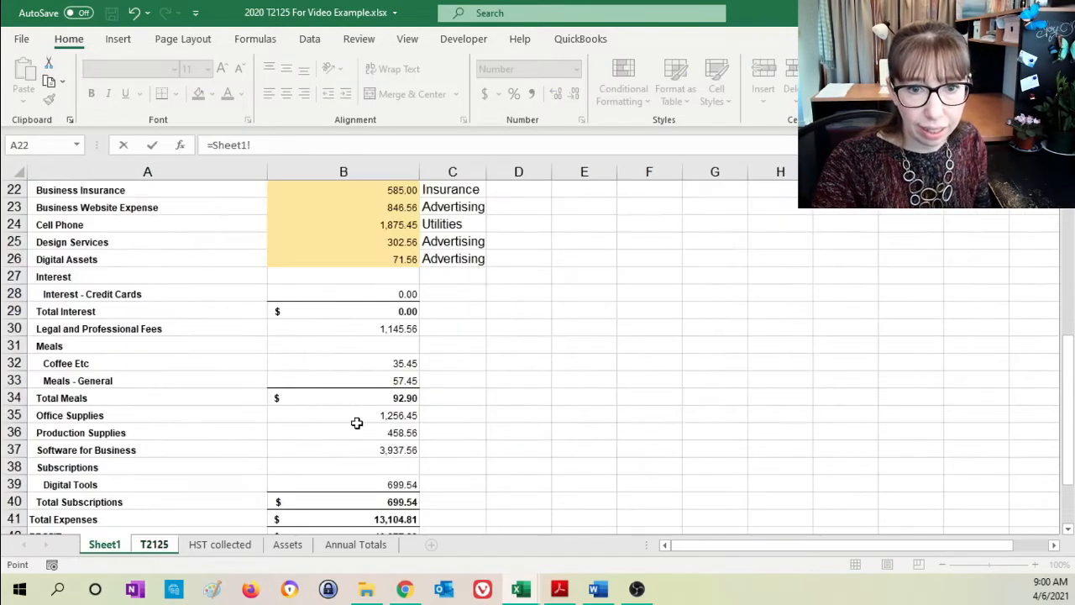
left_click(368, 328)
key("Return")
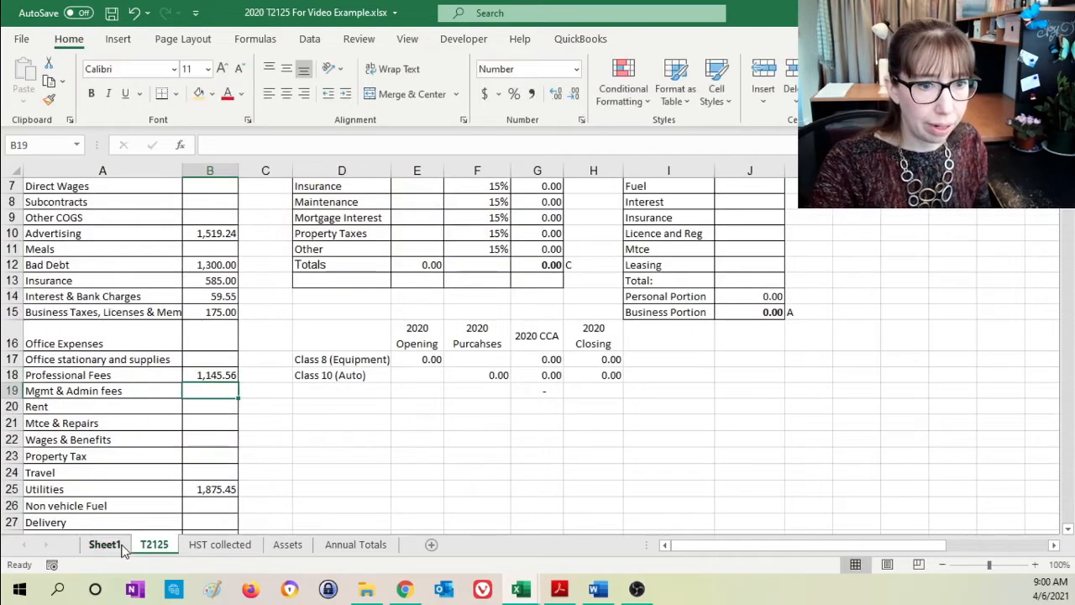
- Label the Legal and Professional Fees amount "Professional Fees" in C30 of Sheet1 and highlight B30 in light orange
left_click(108, 544)
left_click(461, 328)
type("Pr")
key("Tab")
left_click(461, 328)
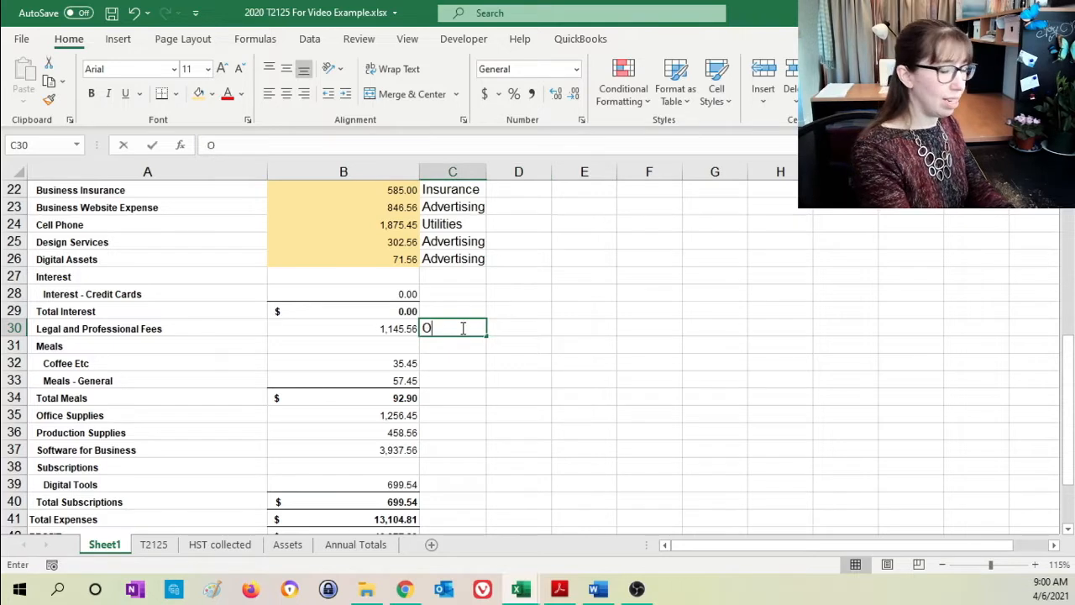
type("Of")
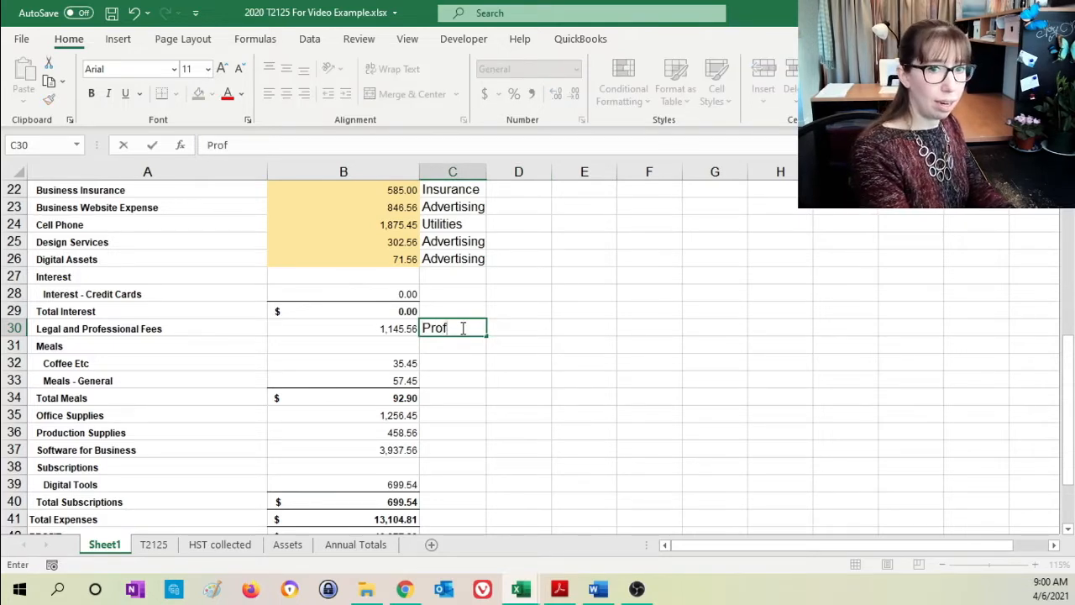
type("essional Fees")
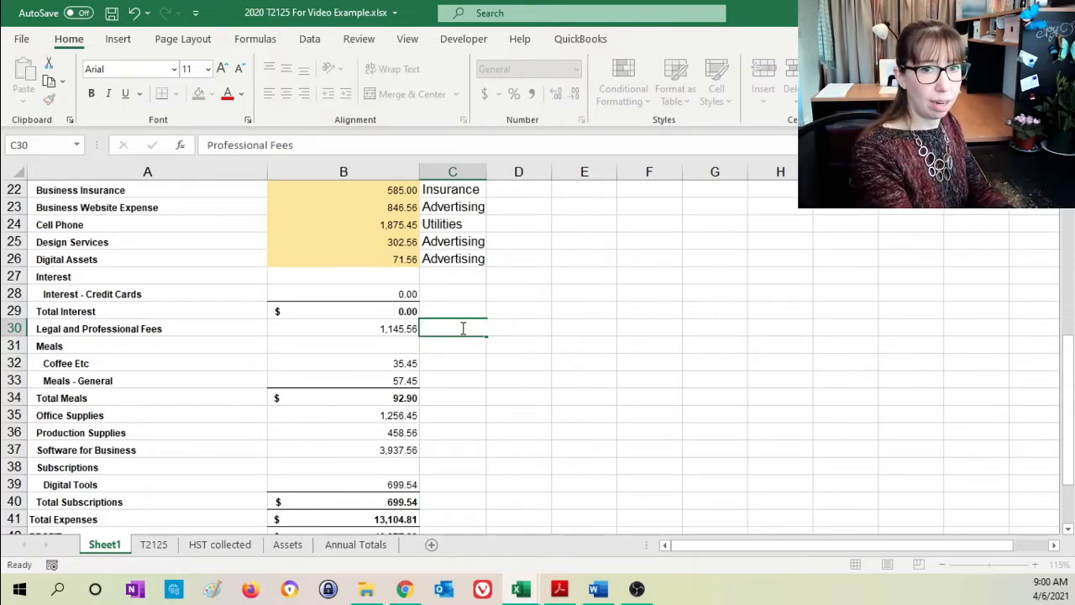
key("Return")
left_click(369, 327)
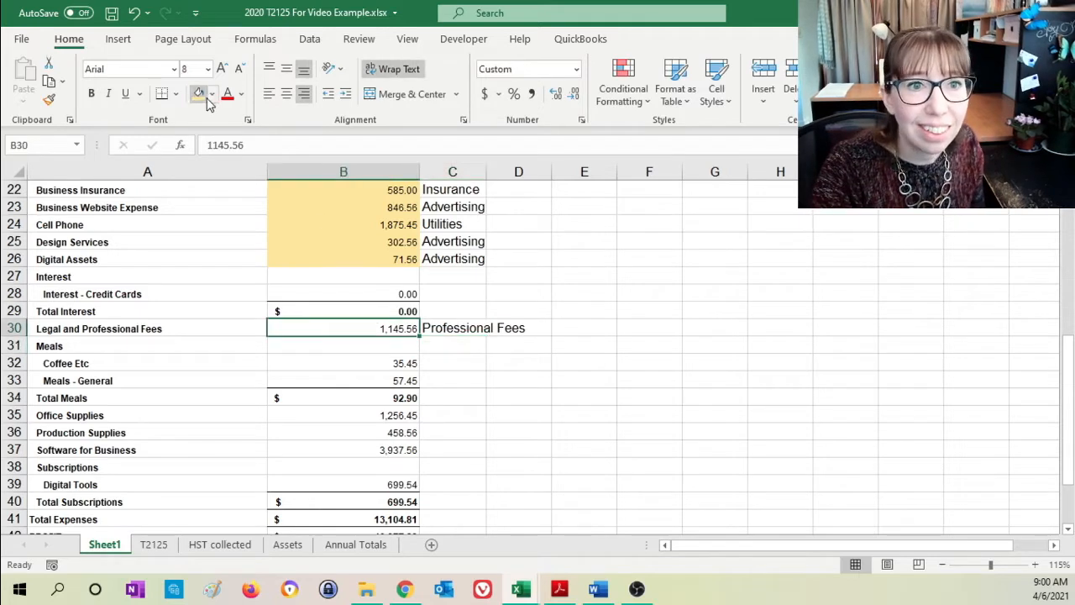
- Review the Coffee Etc and Meals - General lines under the Meals heading on Sheet1
left_click(320, 366)
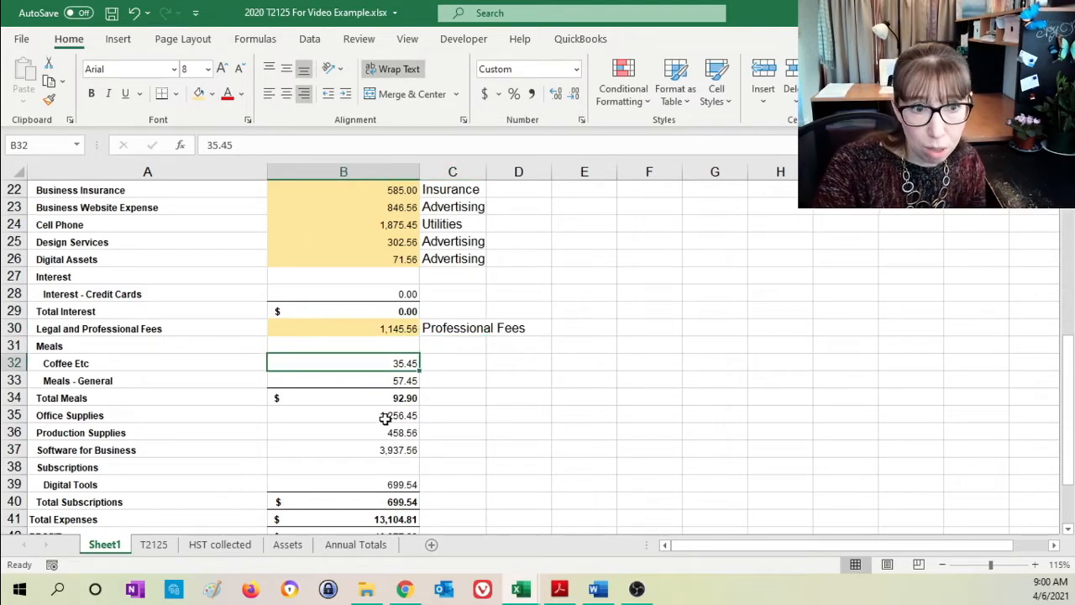
left_click(60, 346)
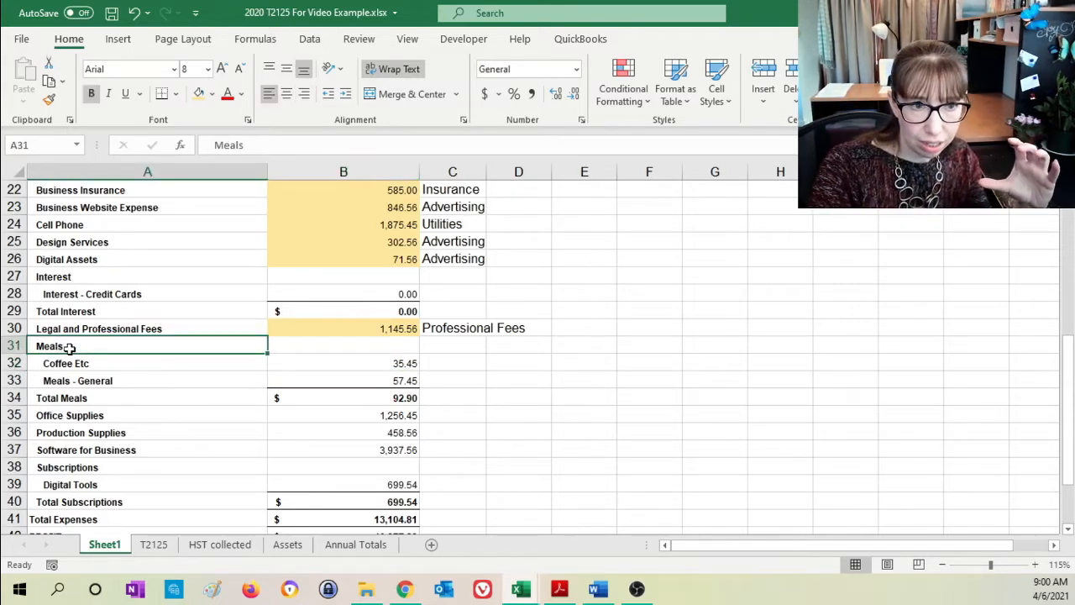
left_click(76, 363)
left_click(79, 379)
left_click(82, 362)
left_click(84, 380)
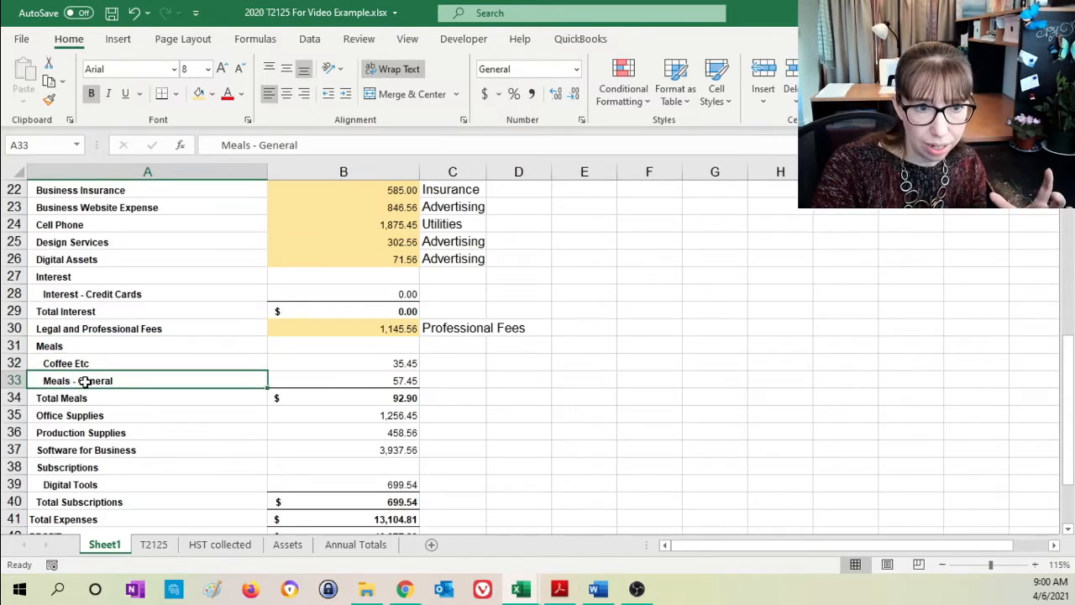
- Examine how Coffee Etc and Meals - General add up to Total Meals on Sheet1, comparing with the income lines and Total Income
left_click(395, 399)
left_click(409, 367)
left_click(400, 381)
left_click(407, 363)
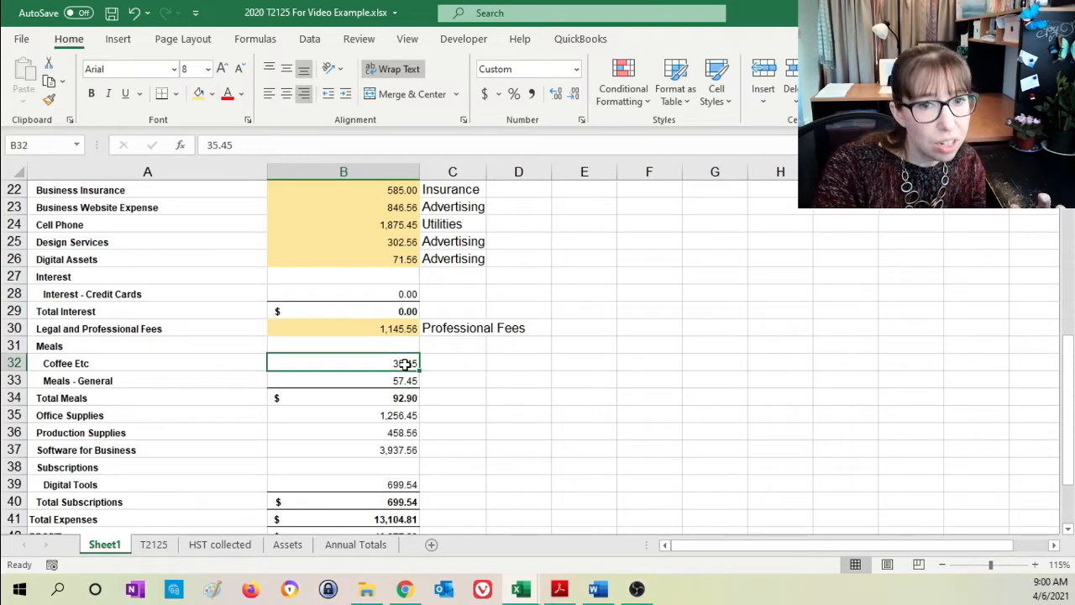
left_click(409, 382)
left_click(386, 399)
scroll(382, 370, "up", 7)
left_click_drag(383, 322, 379, 406)
left_click(383, 442)
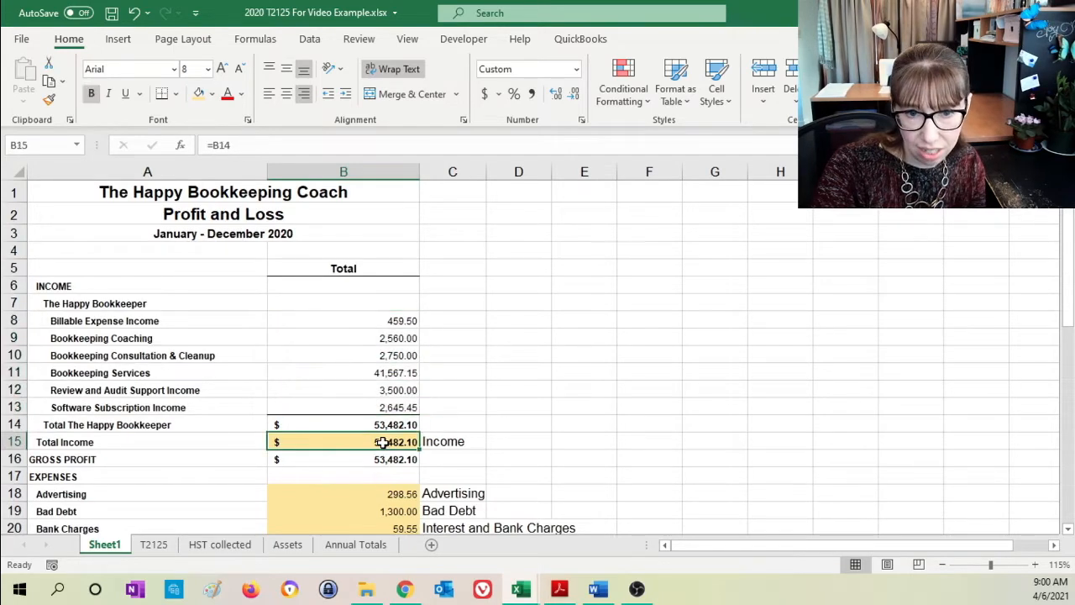
scroll(391, 395, "down", 7)
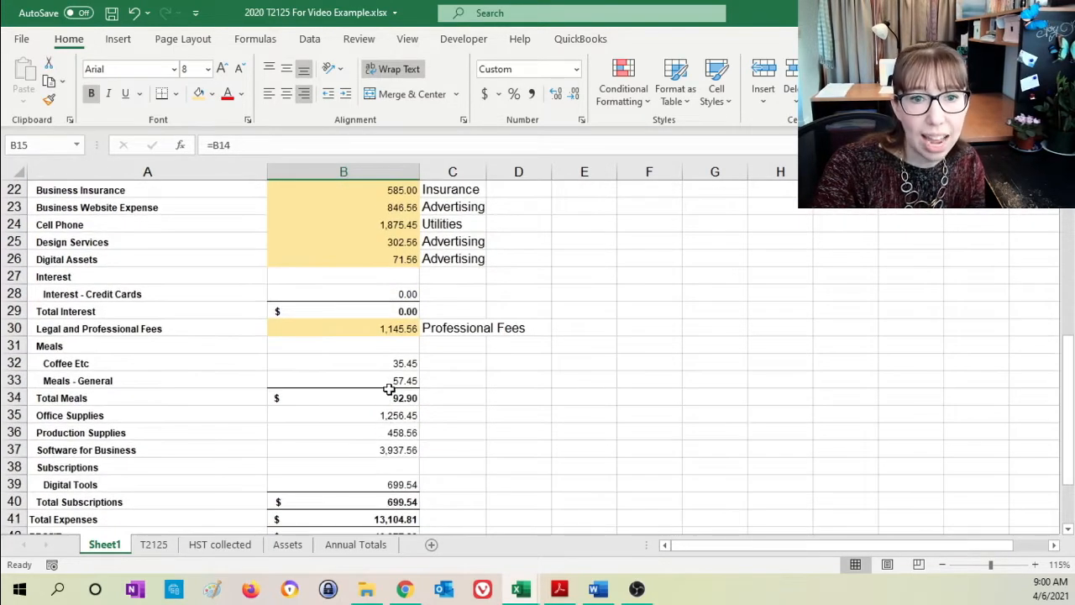
left_click(388, 396)
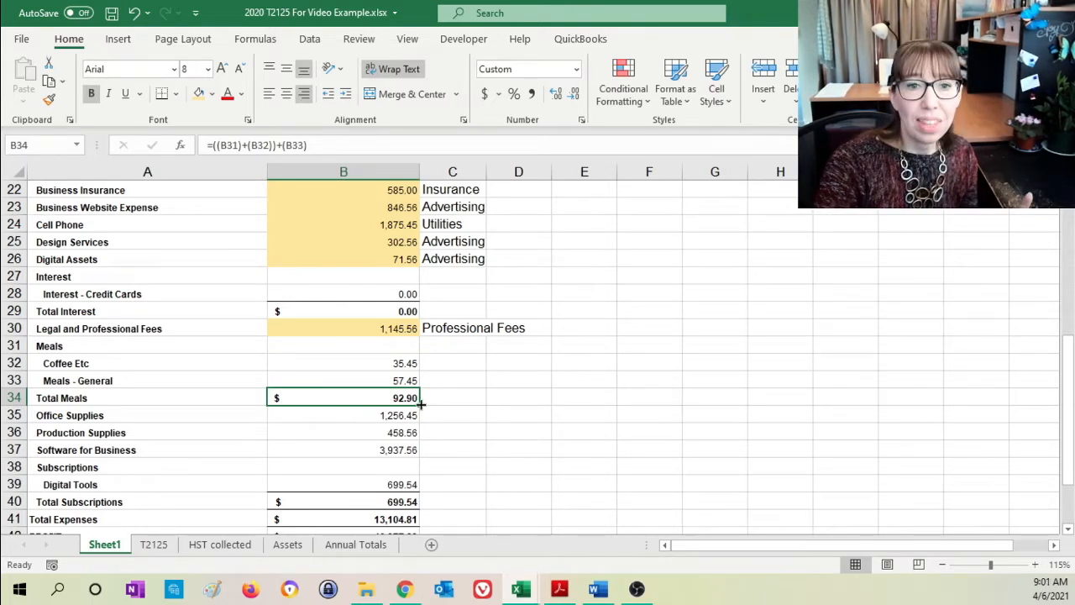
left_click(369, 366)
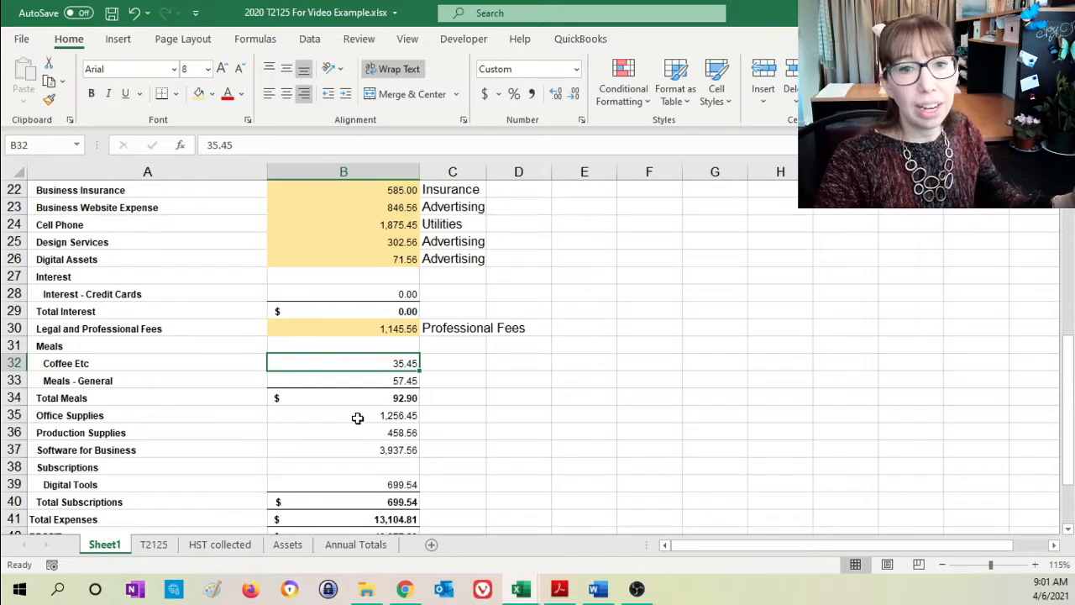
left_click(351, 382)
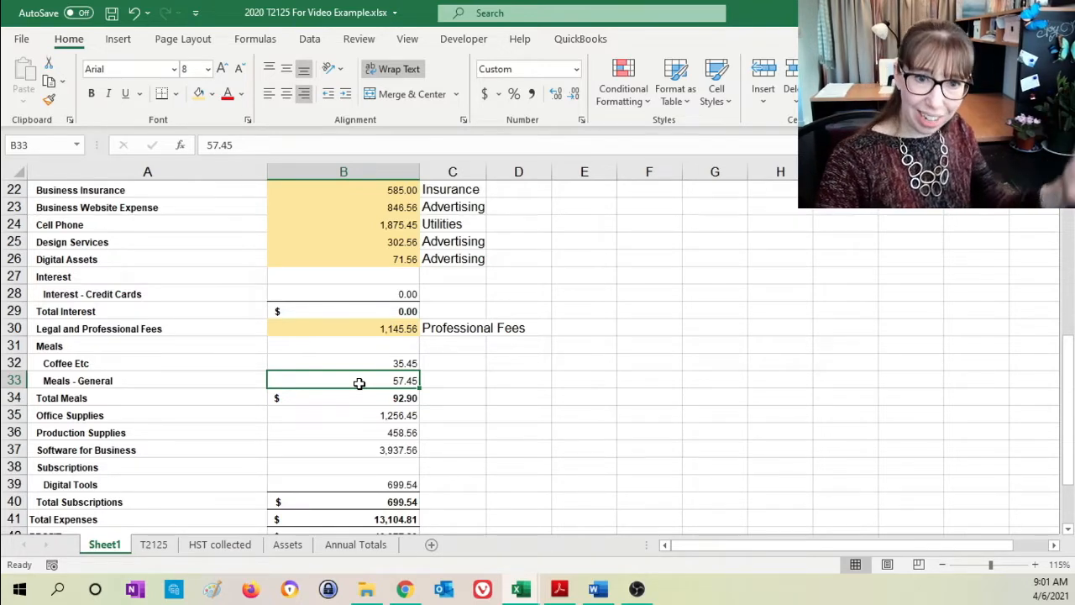
left_click(362, 398)
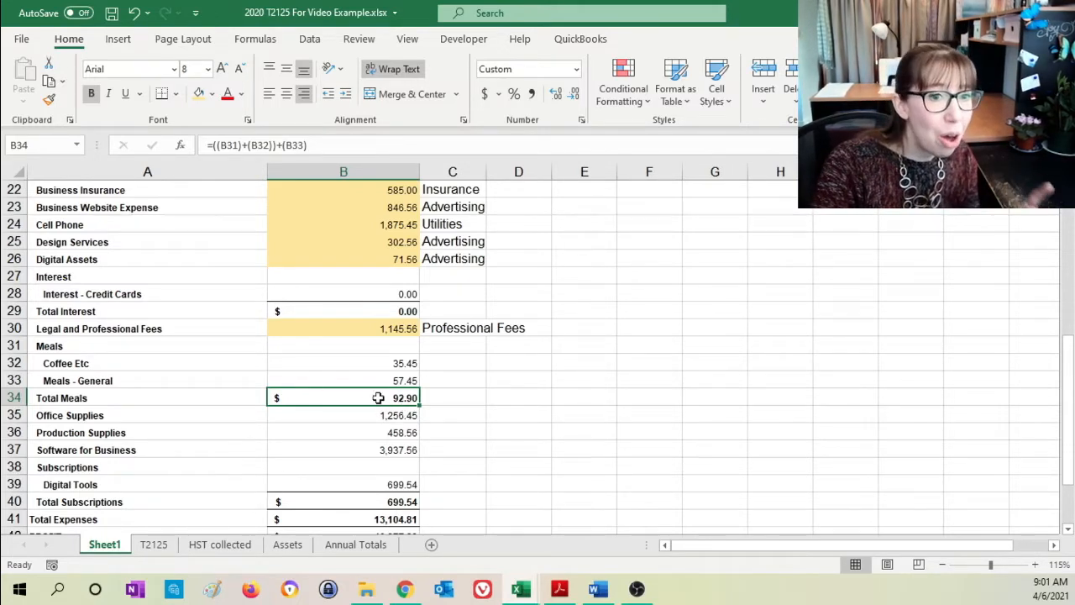
left_click(334, 384)
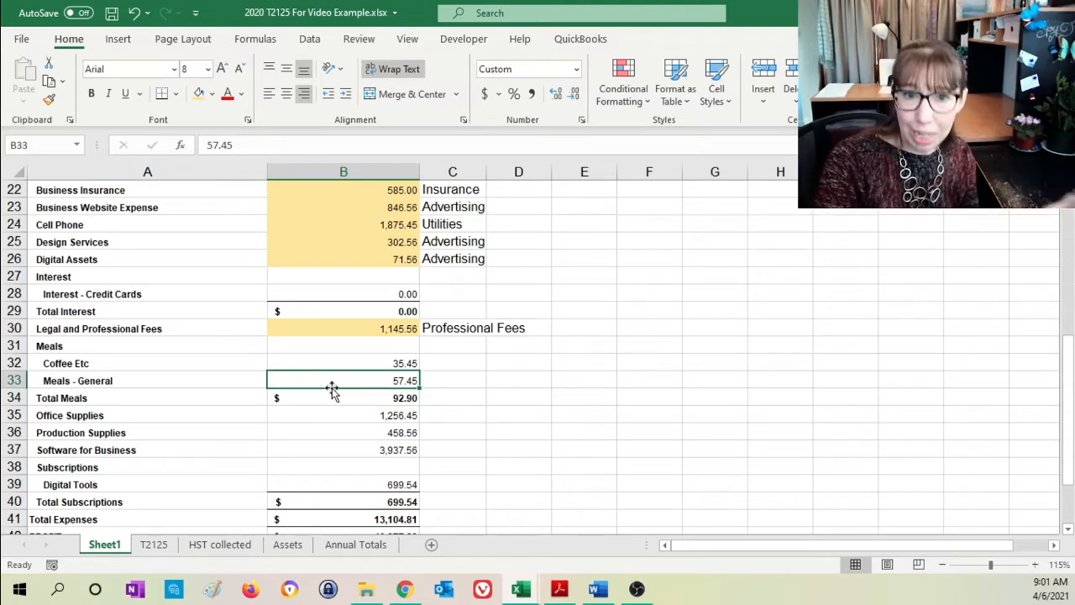
left_click(355, 401)
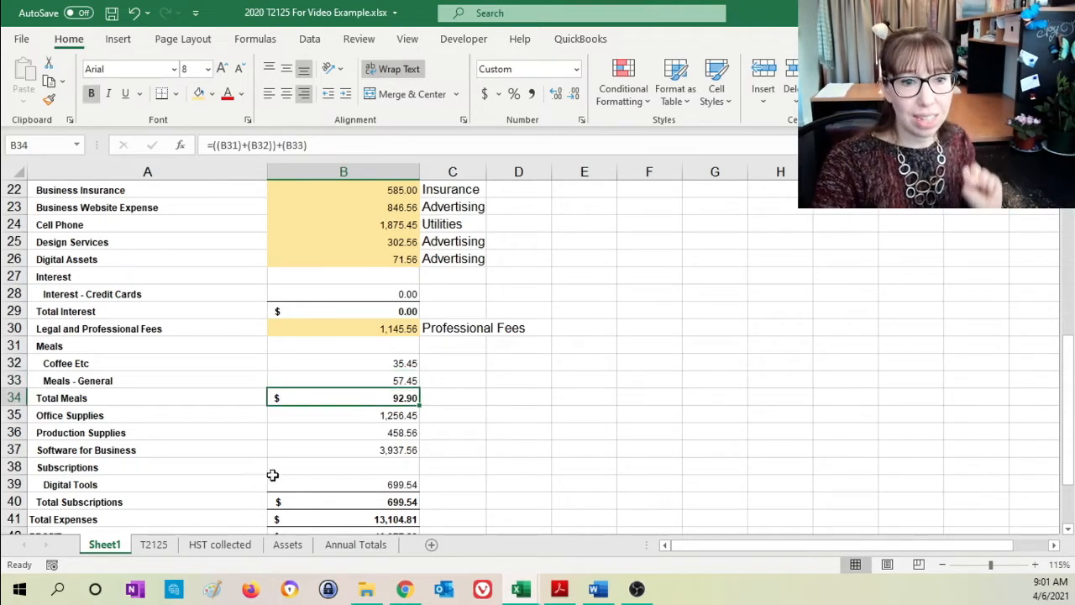
- Link the Meals line in B11 of the T2125 sheet to half of Total Meals with =Sheet1!B34/2
left_click(154, 544)
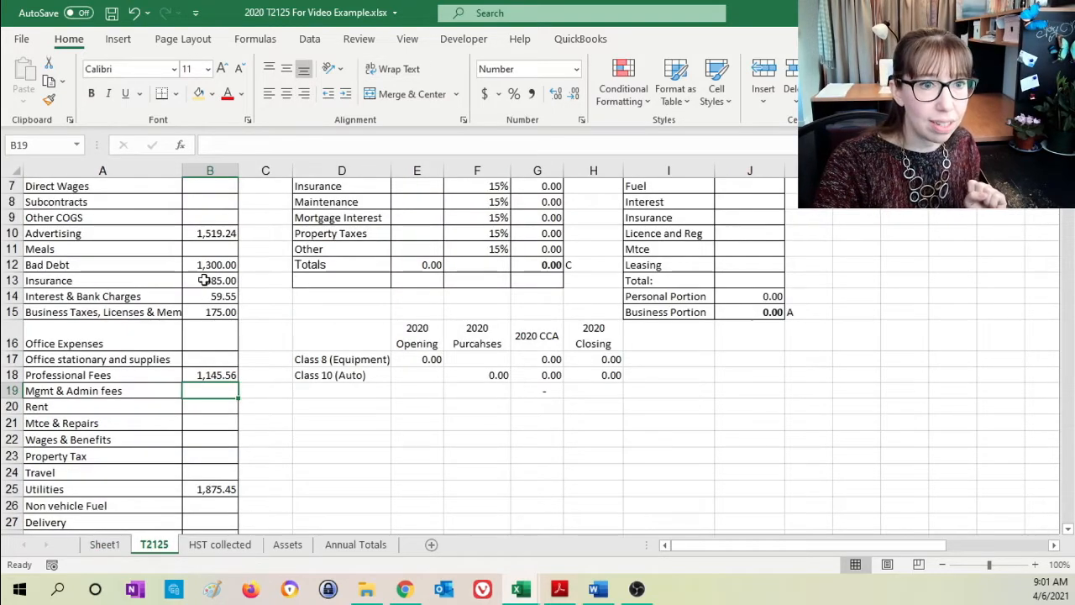
left_click(210, 246)
type("=")
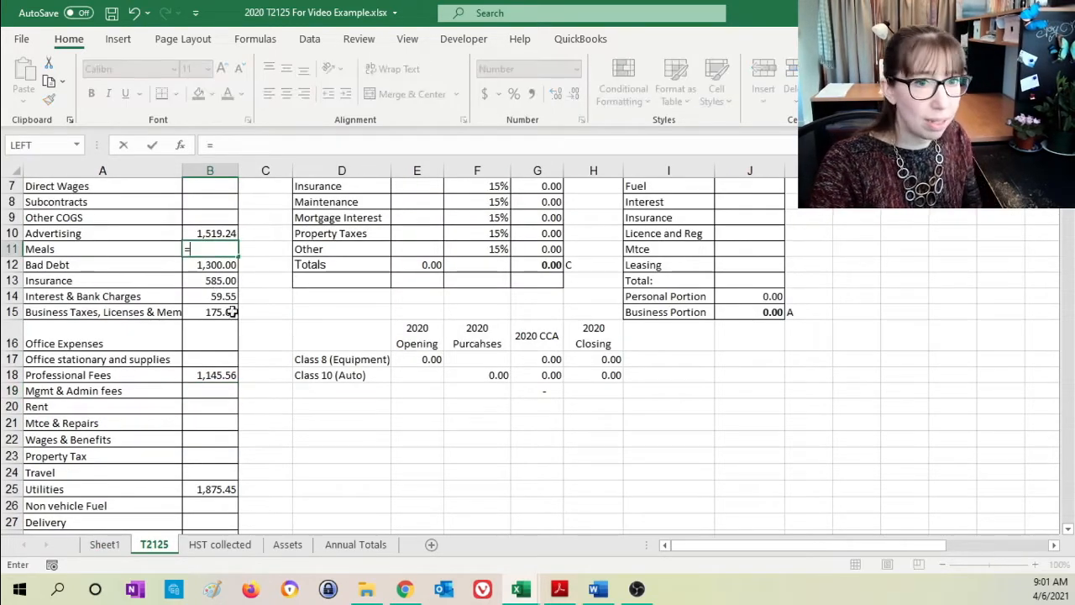
left_click(104, 545)
left_click(389, 400)
type("/2")
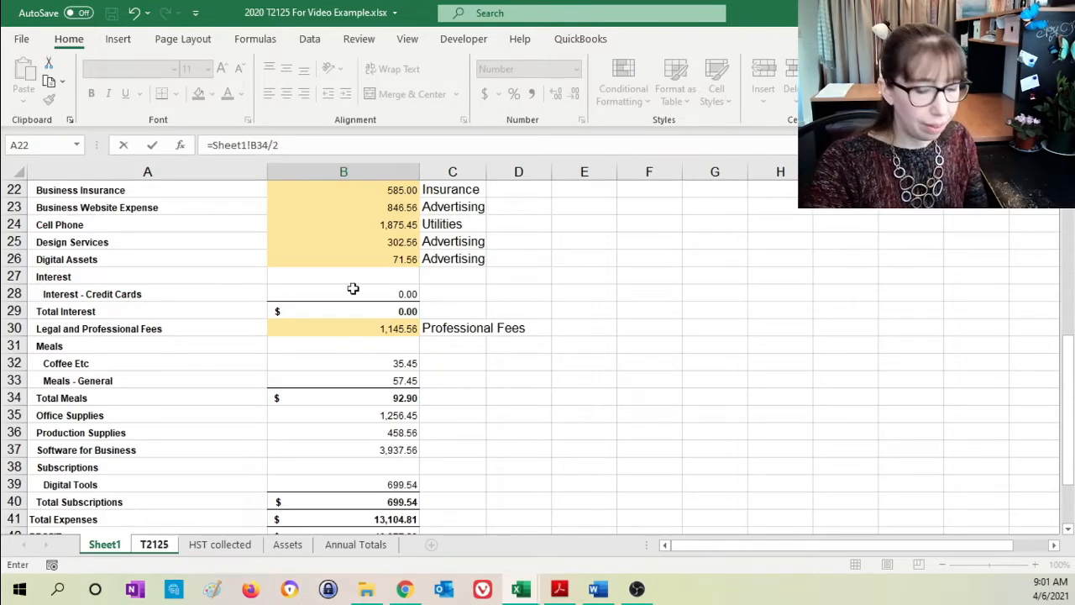
key("Return")
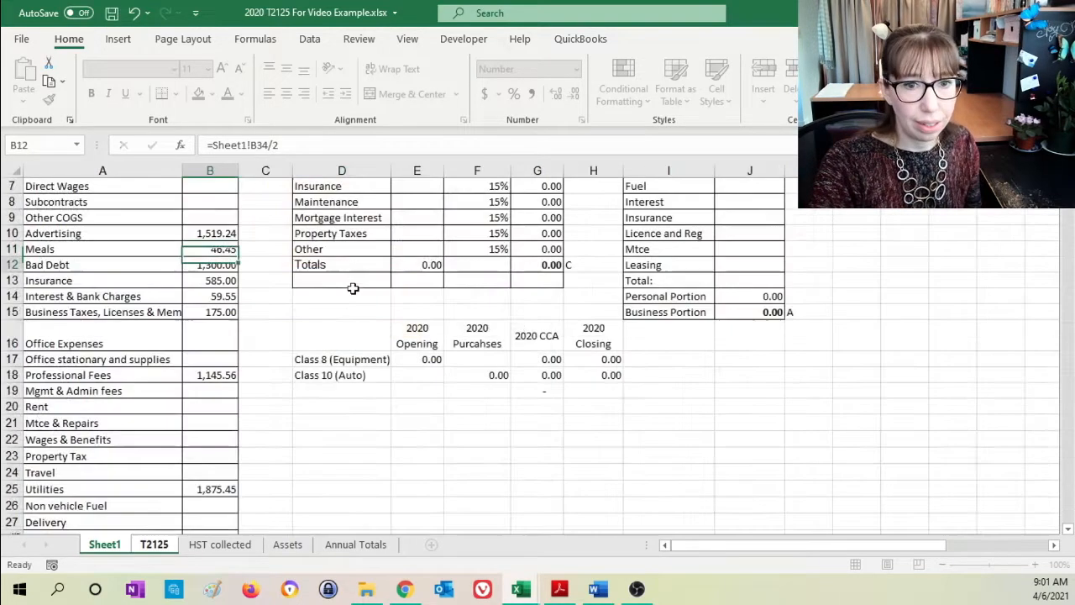
left_click(224, 252)
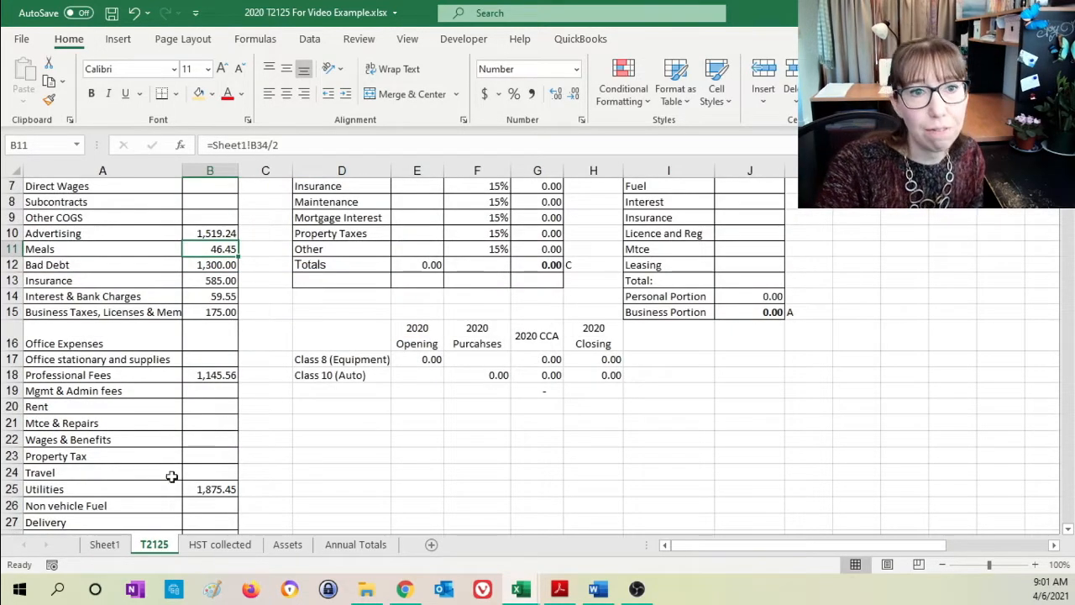
- Highlight the Total Meals amount in B34 of Sheet1 in light orange and label it "Meals Div by 2" in C34
left_click(105, 544)
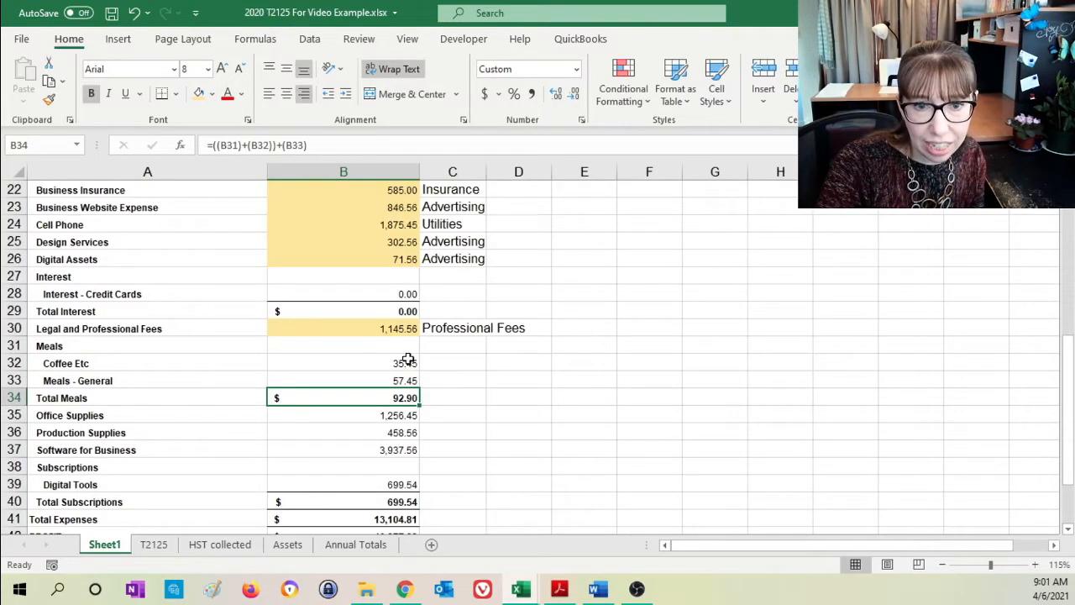
left_click(201, 94)
left_click(440, 386)
left_click(443, 395)
double_click(444, 397)
type("Meas")
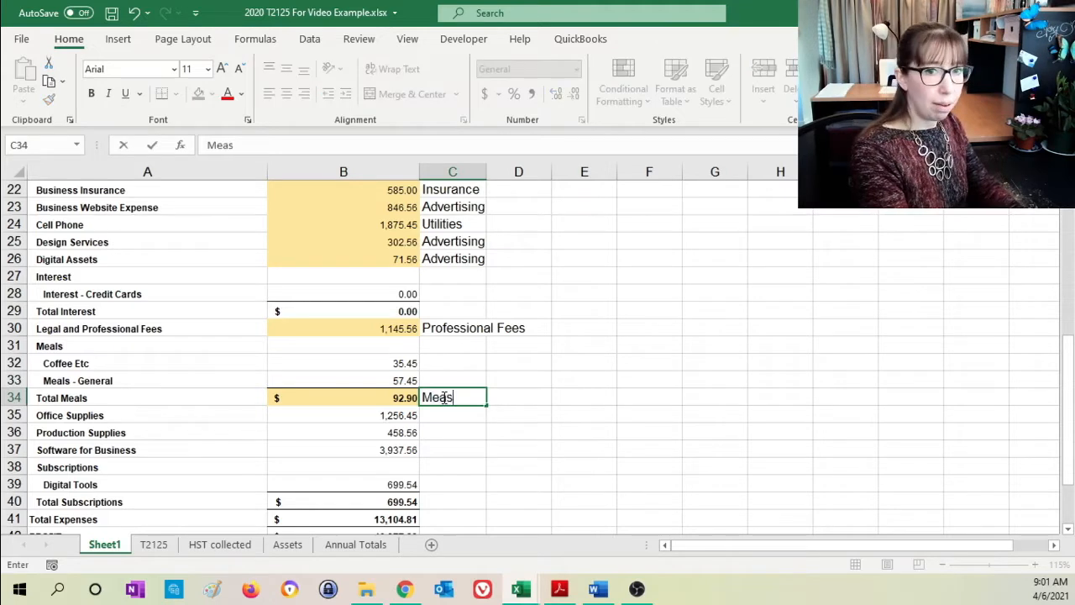
key("BackSpace")
type("ls Dive by")
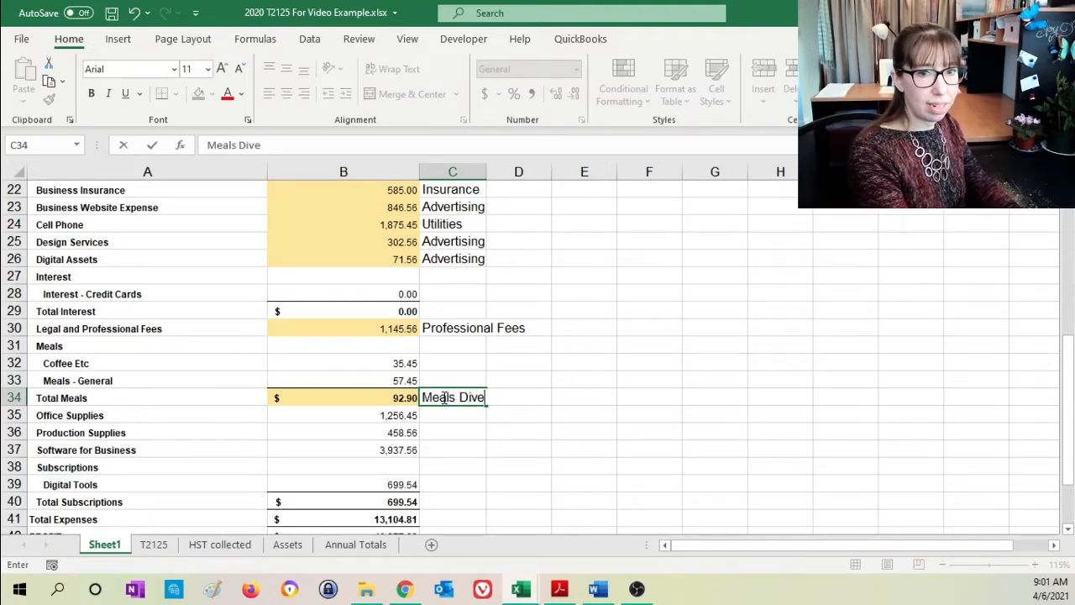
key("BackSpace")
key("BackSpace")
key("BackSpace")
key("BackSpace")
type("by")
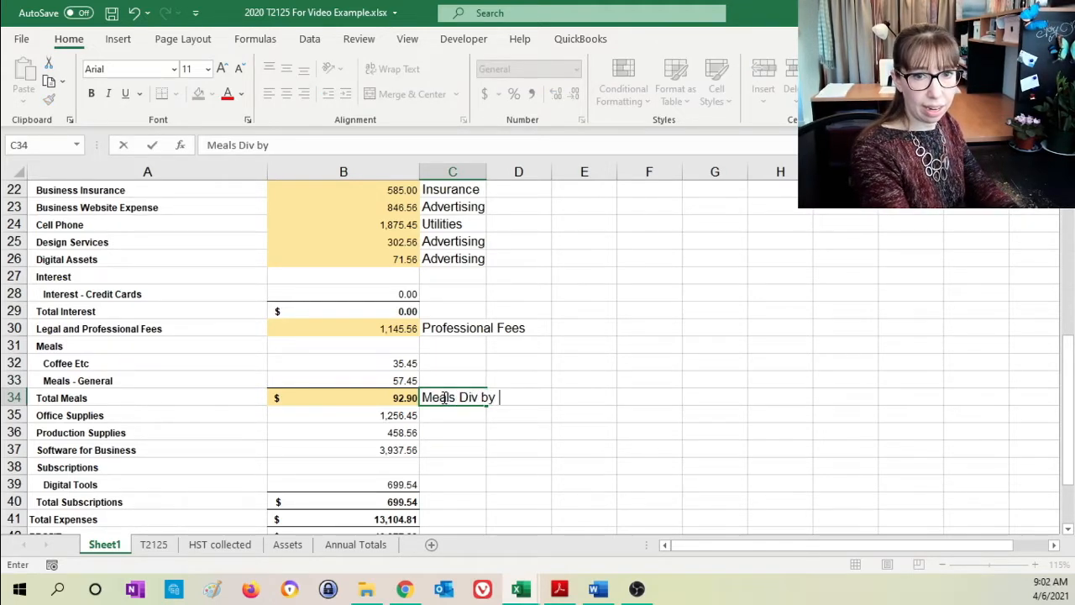
type(" 2")
key("Return")
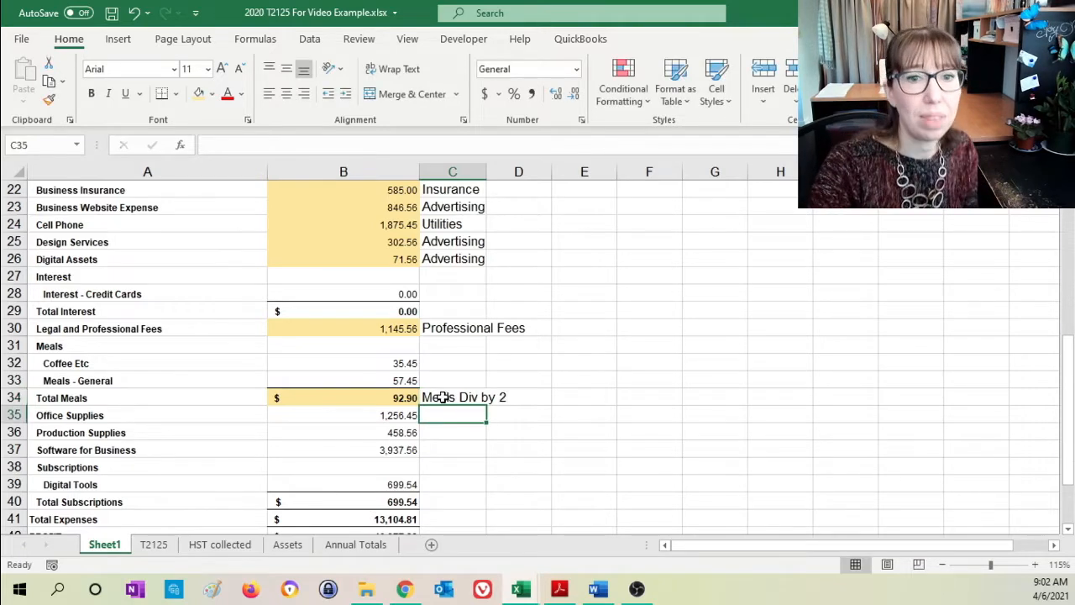
- Link the Office stationary and supplies line in B17 of the T2125 sheet to the Office Supplies amount with =Sheet1!B35
left_click(366, 412)
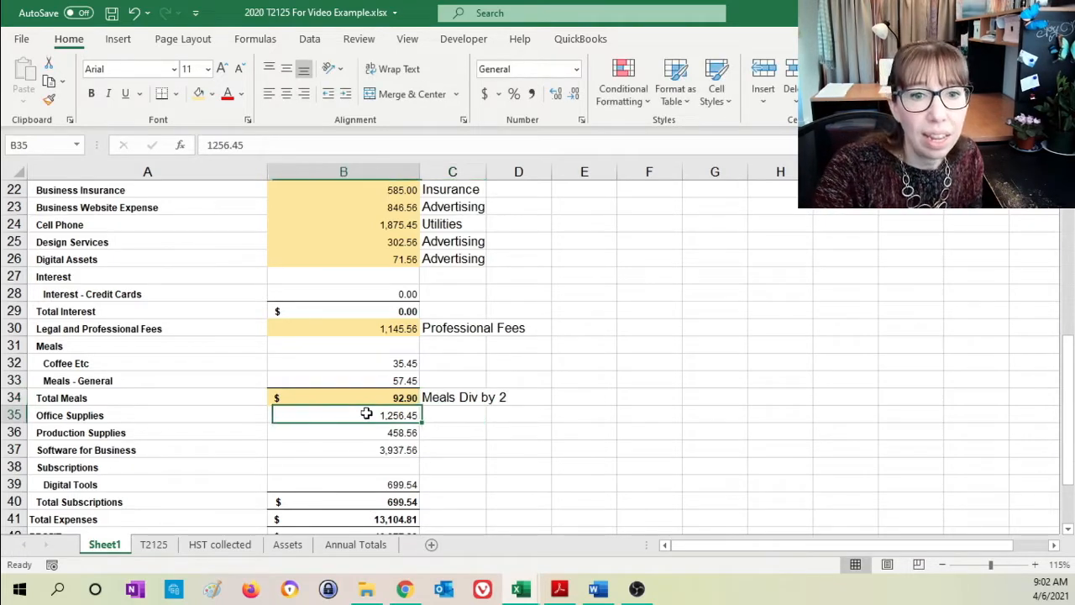
left_click(154, 544)
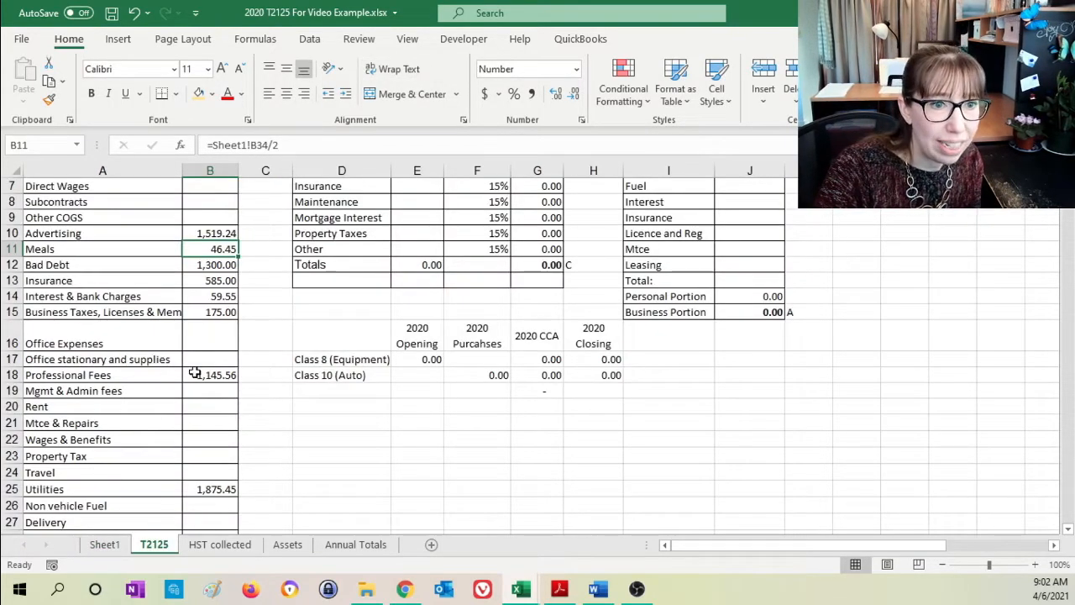
left_click(219, 361)
type("=")
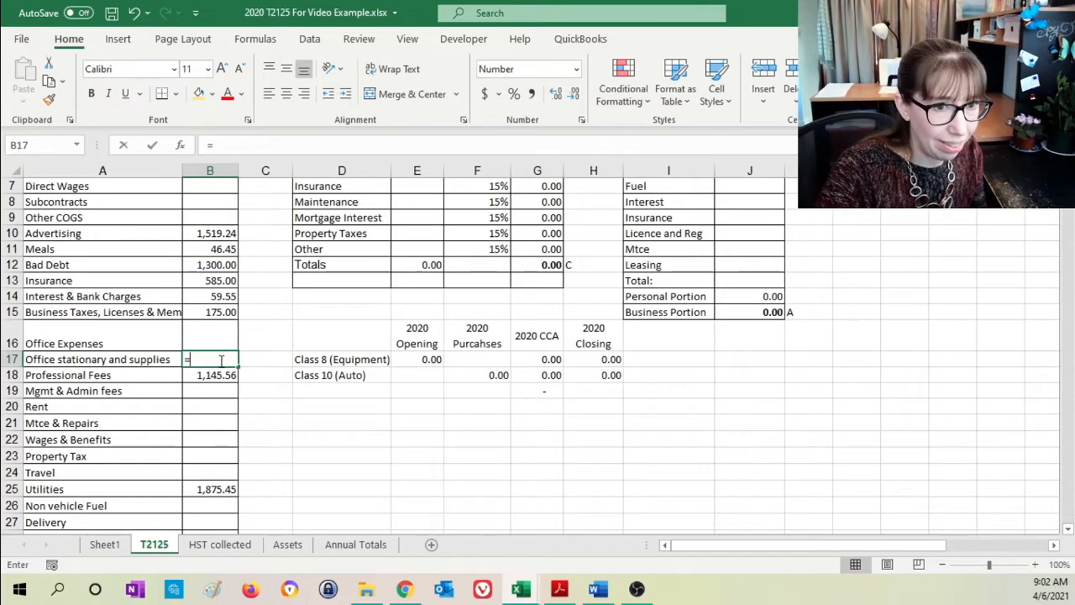
left_click(102, 543)
left_click(358, 415)
key("Return")
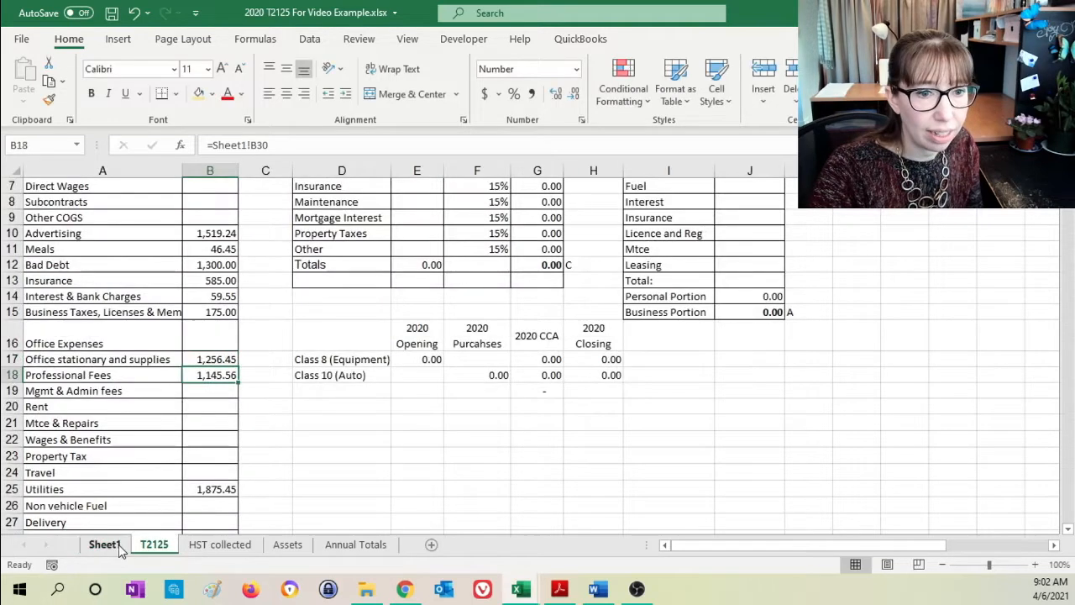
- Label the Office Supplies amount "Office stationary and supplies" in C35 of Sheet1 and highlight B35 in light orange
left_click(105, 545)
left_click(445, 415)
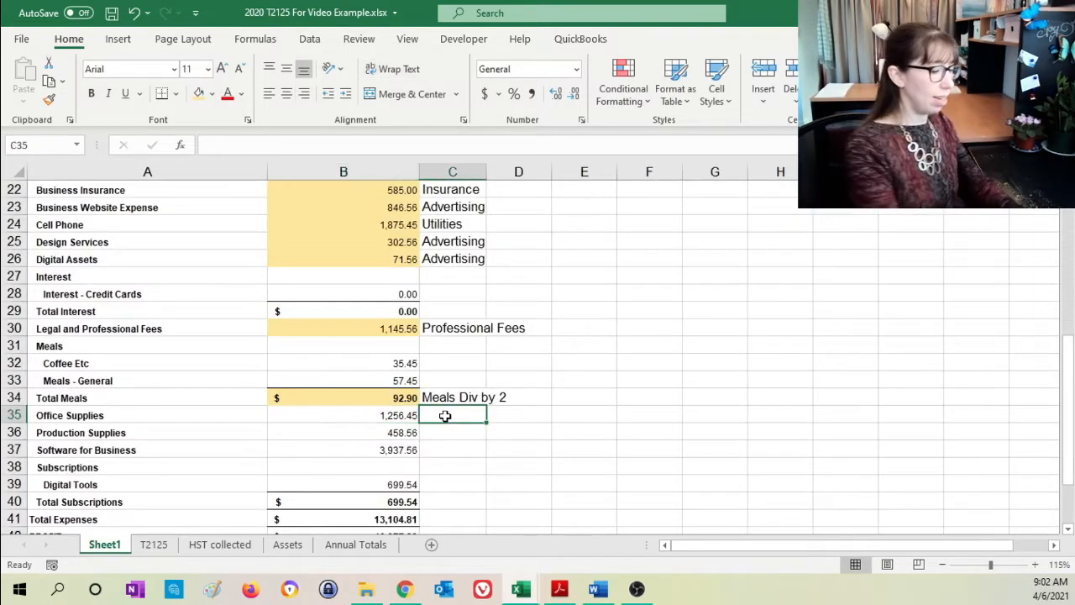
type("Office stational")
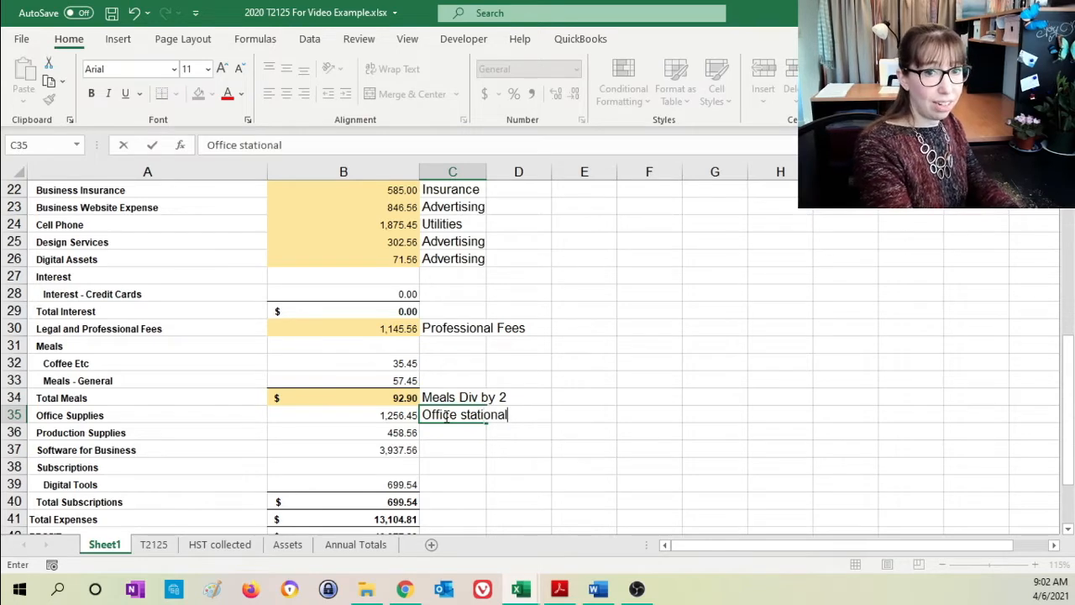
type("ry and supplies")
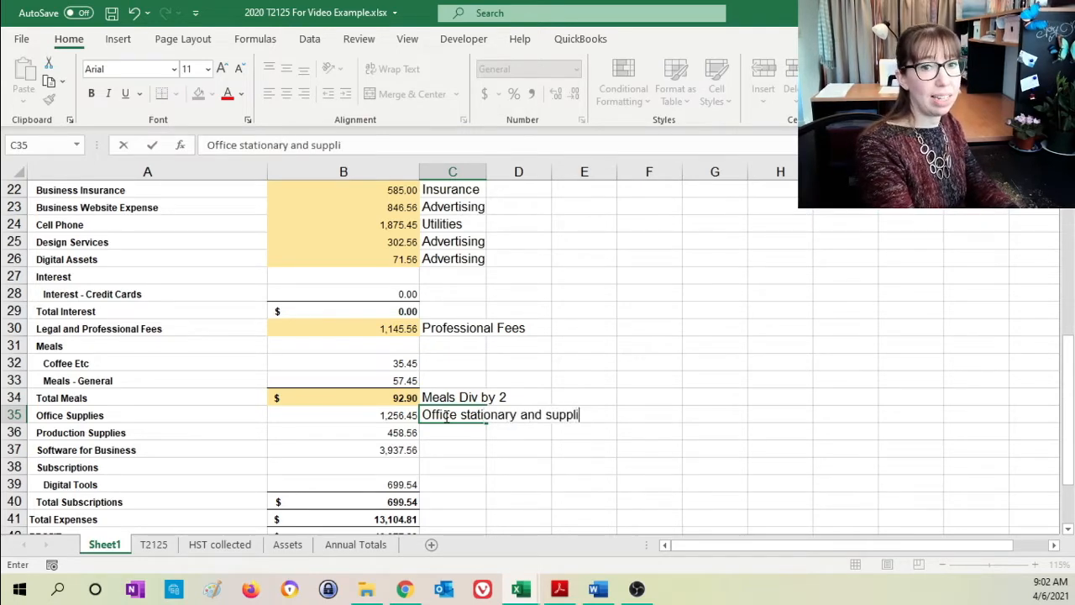
key("Return")
left_click(410, 415)
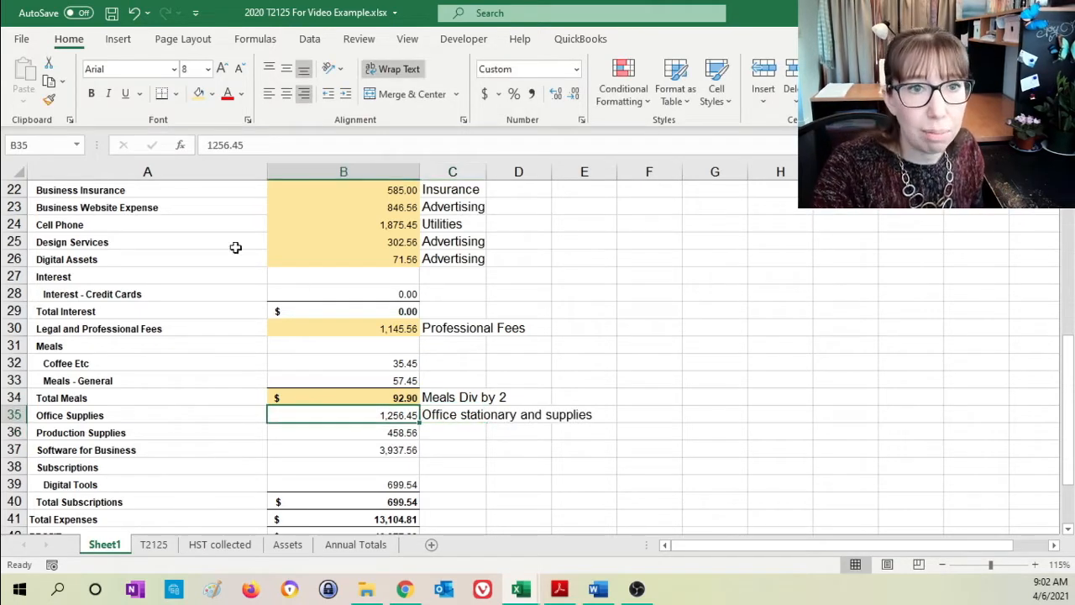
left_click(199, 93)
- Add the Production Supplies amount to B17 of the T2125 sheet, making the formula =Sheet1!B35+Sheet1!B36
left_click(311, 446)
left_click(323, 432)
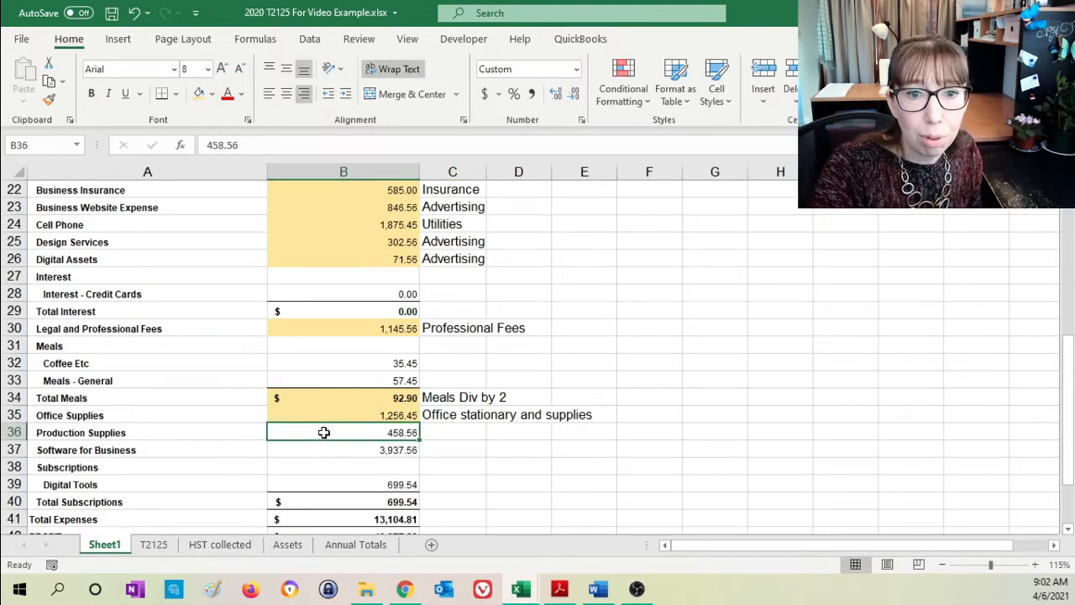
left_click(162, 546)
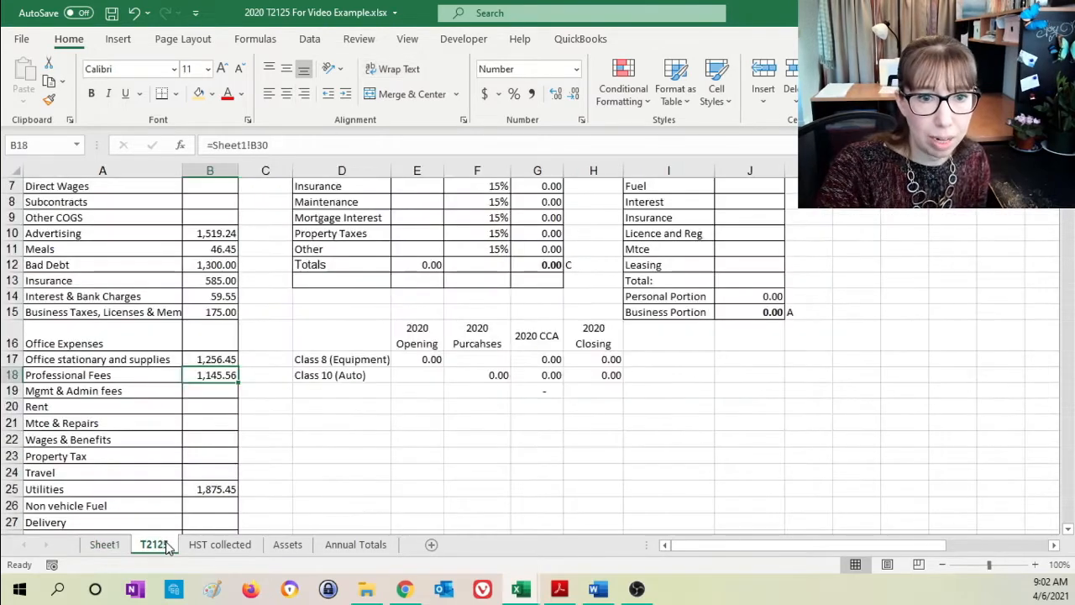
left_click(217, 364)
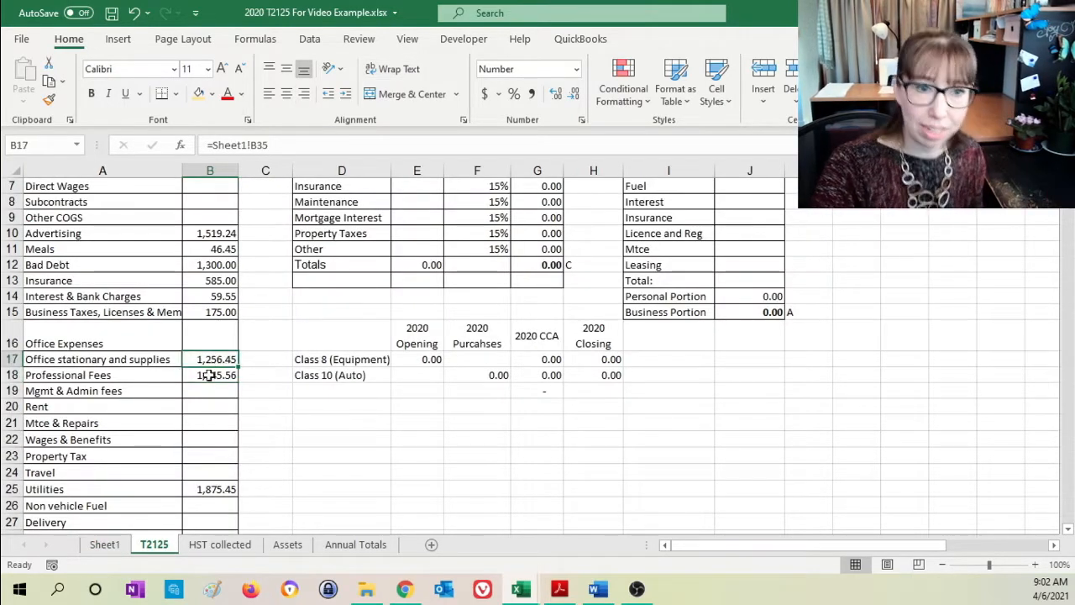
left_click(280, 144)
type("+")
left_click(104, 544)
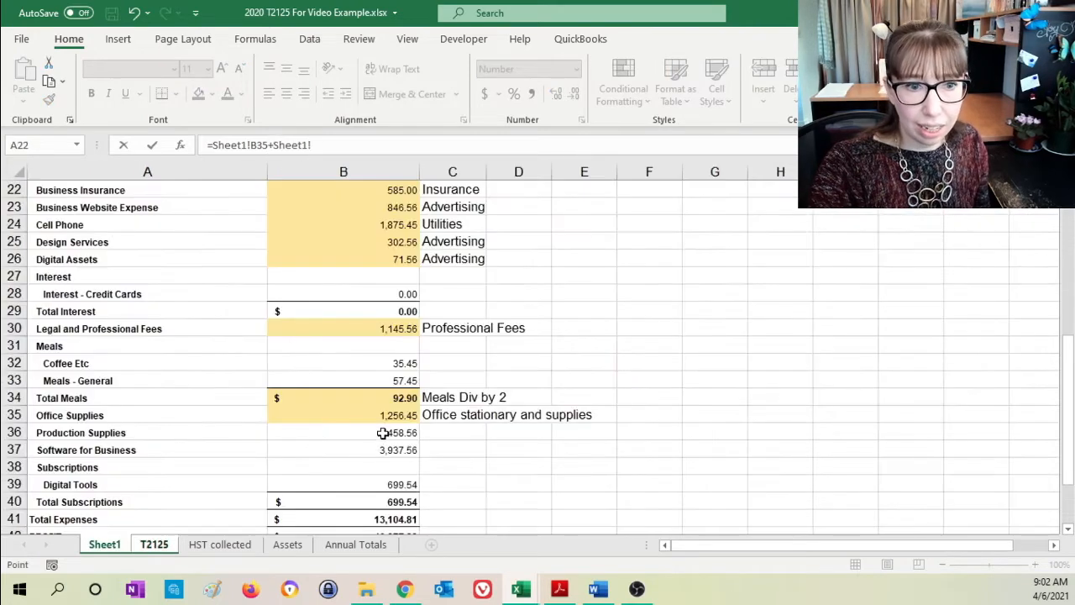
left_click(383, 435)
key("Return")
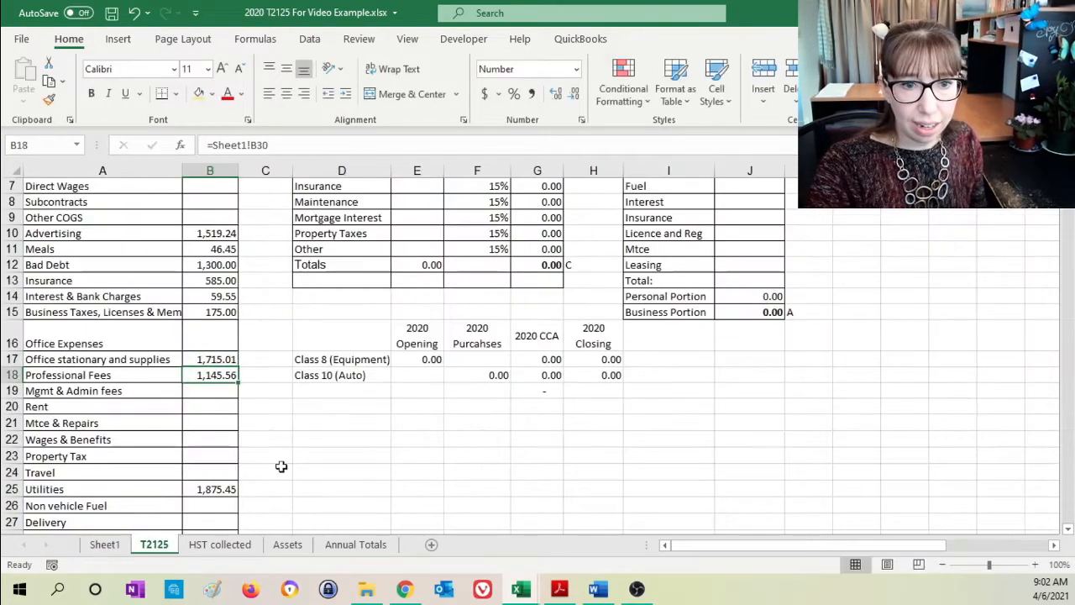
- Label the Production Supplies amount "Office stationary and supplies" in C36 of Sheet1 and highlight B36 in light orange
left_click(101, 546)
left_click(446, 430)
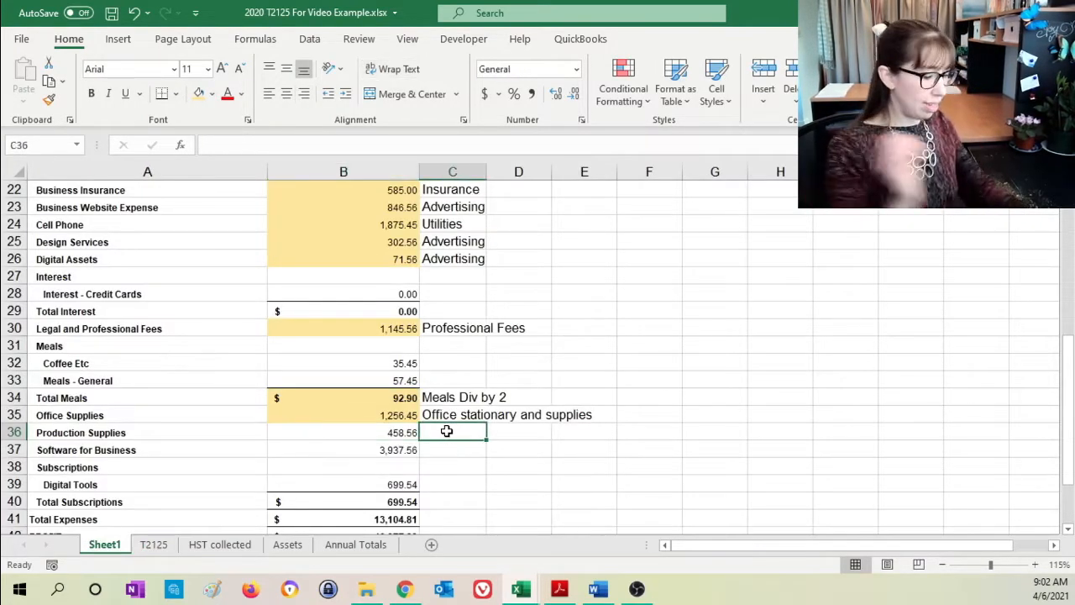
type("Office stationary and supplies")
key("Return")
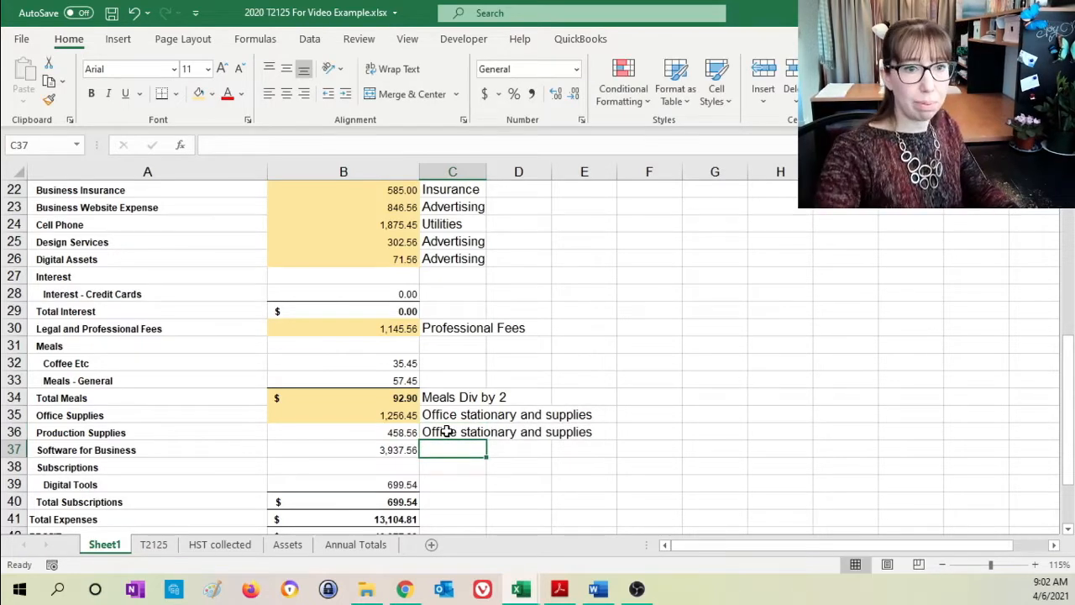
left_click(360, 431)
left_click(199, 95)
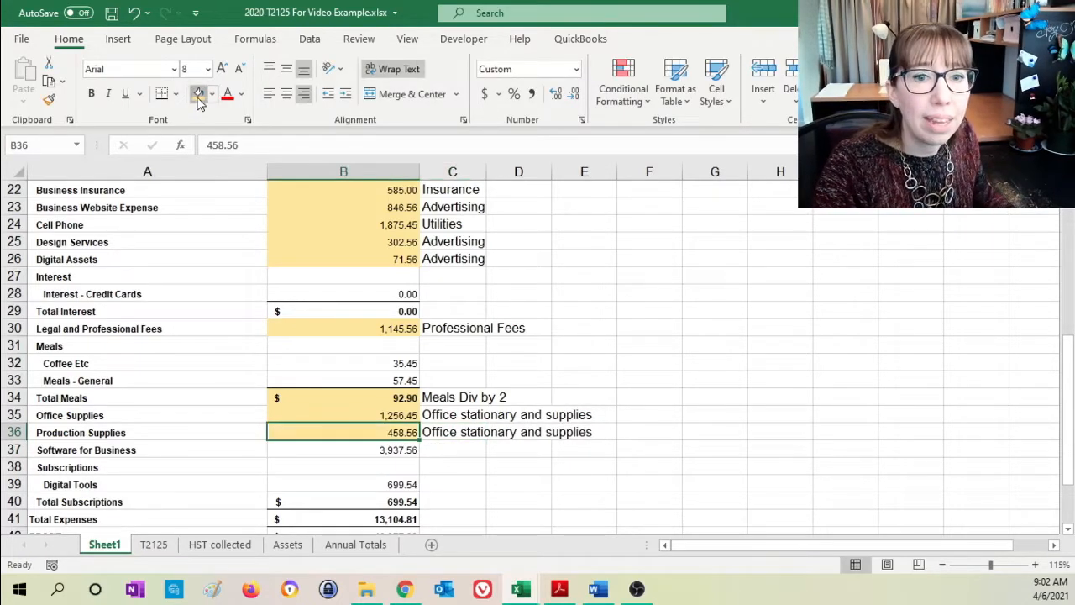
- Link the Purchases line in B6 of the T2125 sheet to the Software for Business amount with =Sheet1!B37
left_click(348, 451)
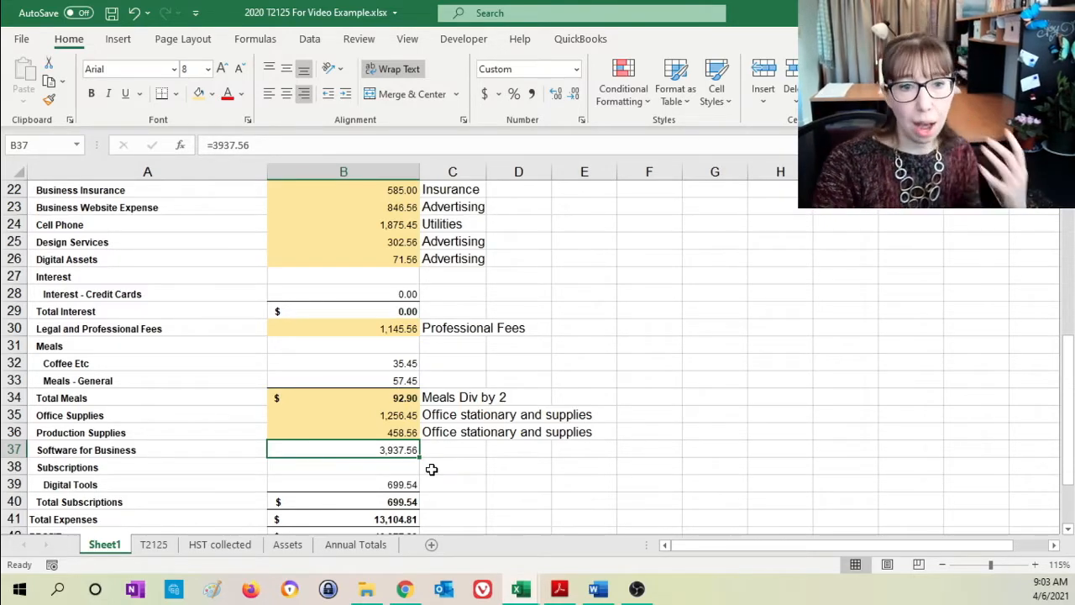
left_click(154, 544)
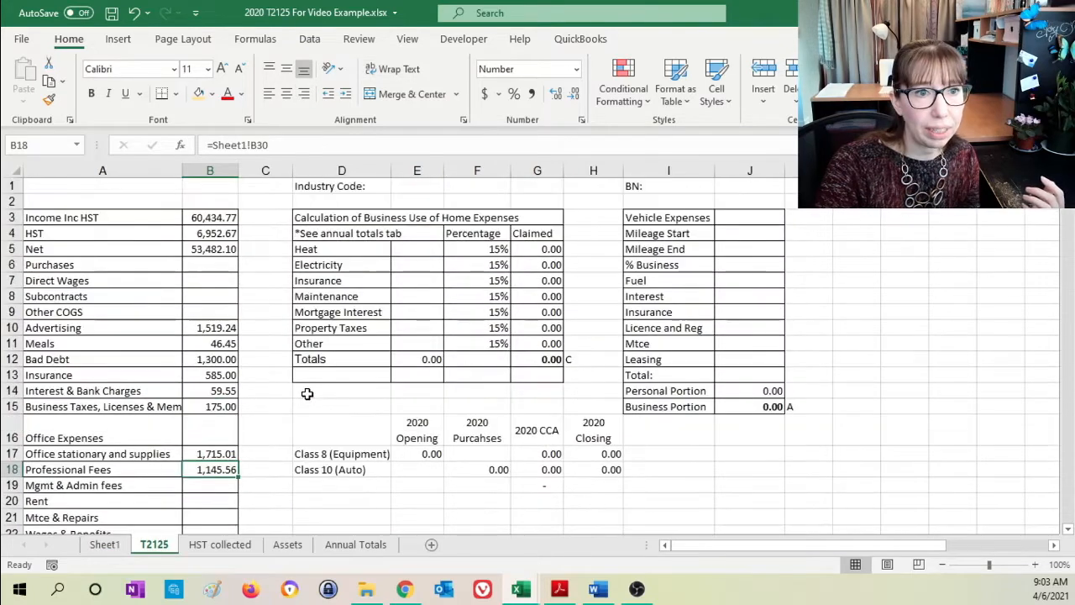
left_click(201, 265)
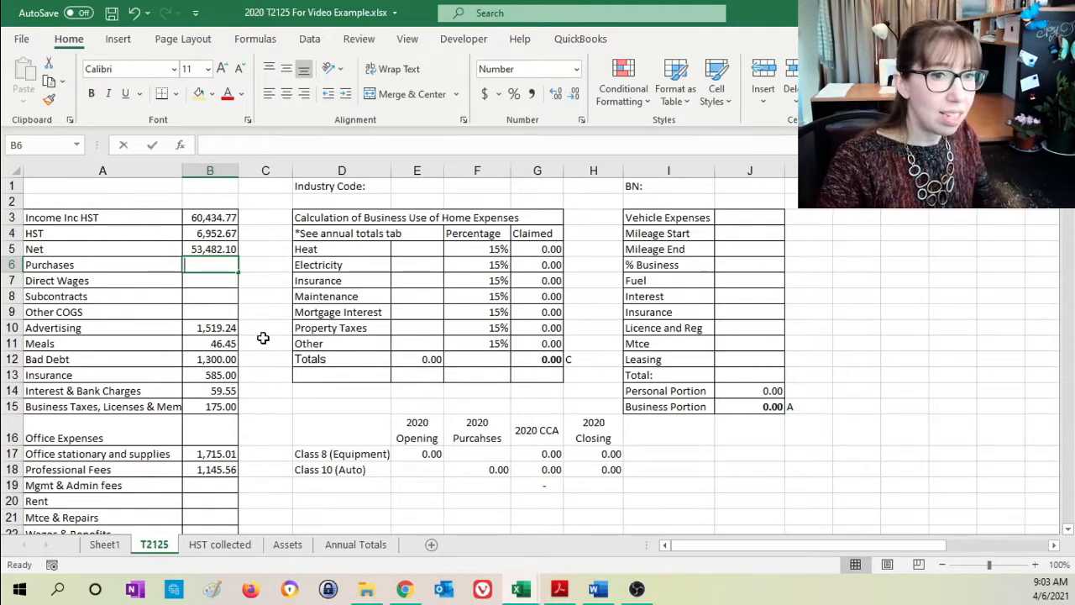
type("=")
left_click(104, 544)
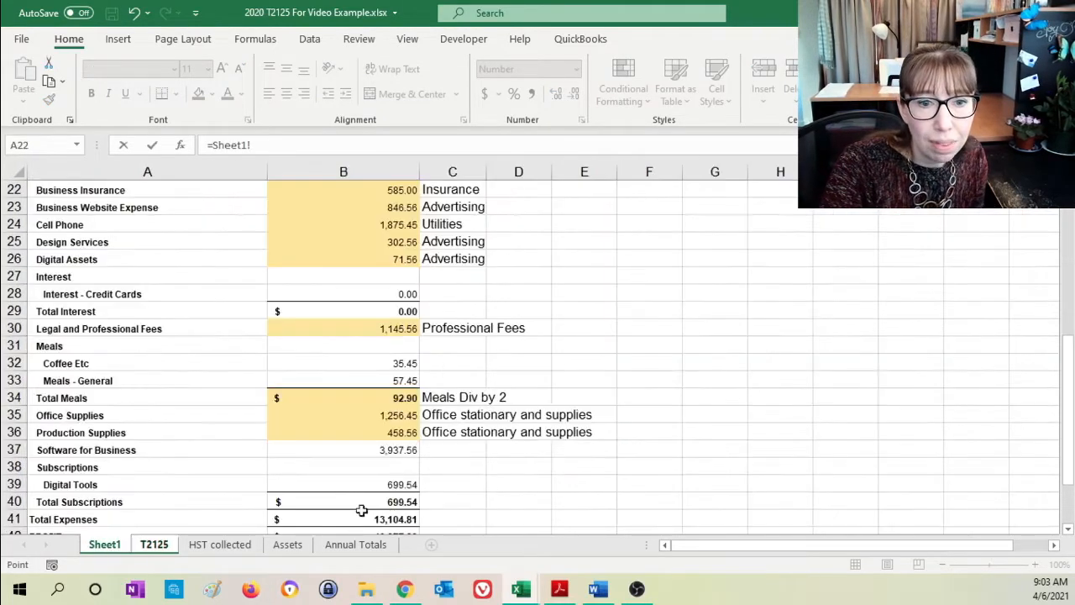
left_click(334, 452)
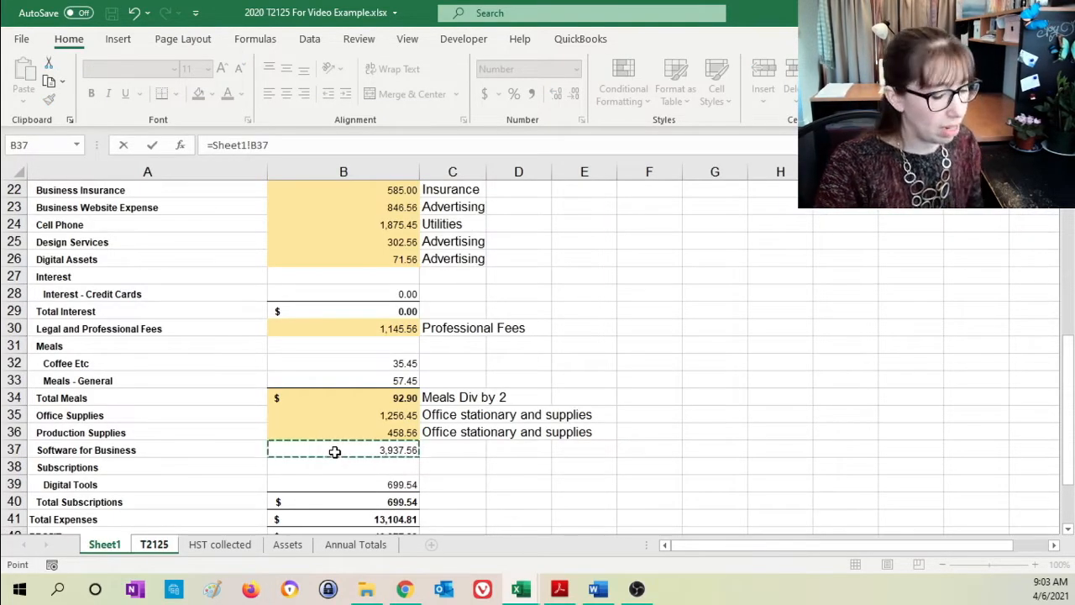
key("Return")
- Highlight the Software for Business amount in B37 of Sheet1 in light orange and label it "Purchases" in C37
left_click(106, 545)
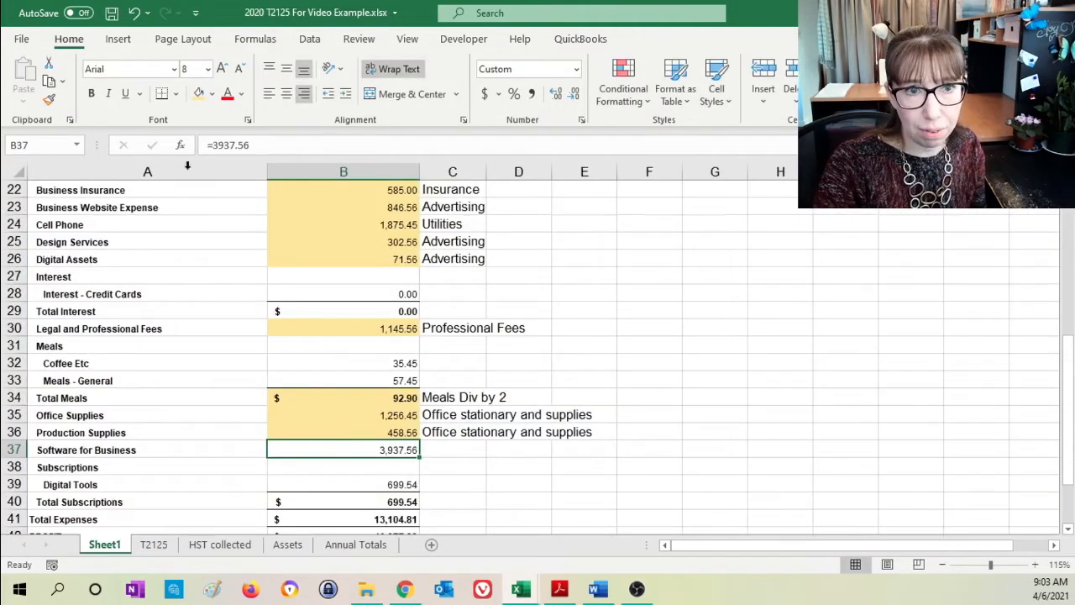
left_click(199, 94)
left_click(451, 451)
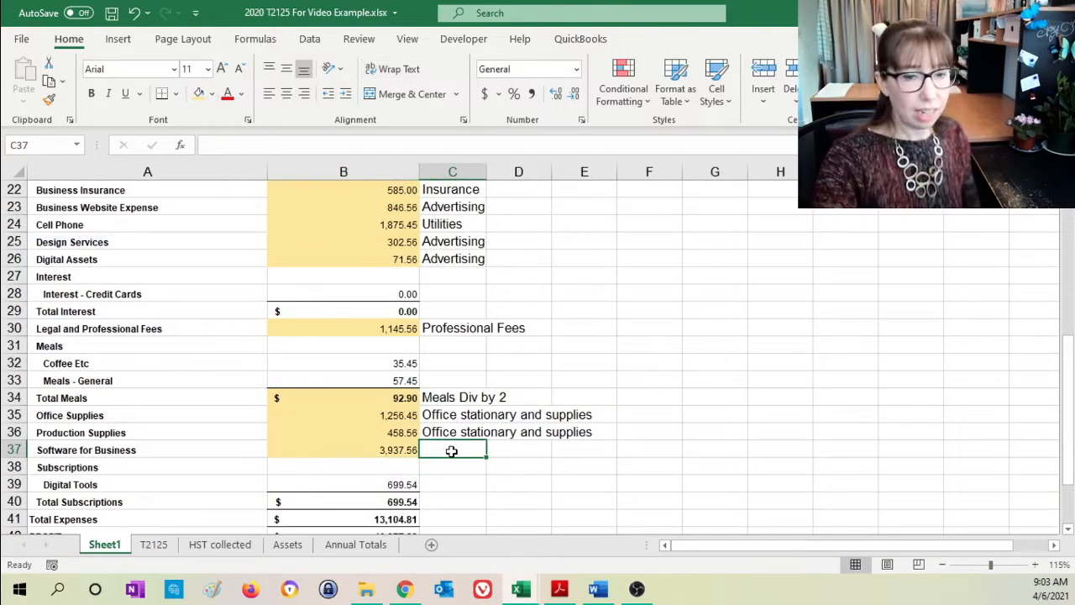
type("Purchases")
key("Return")
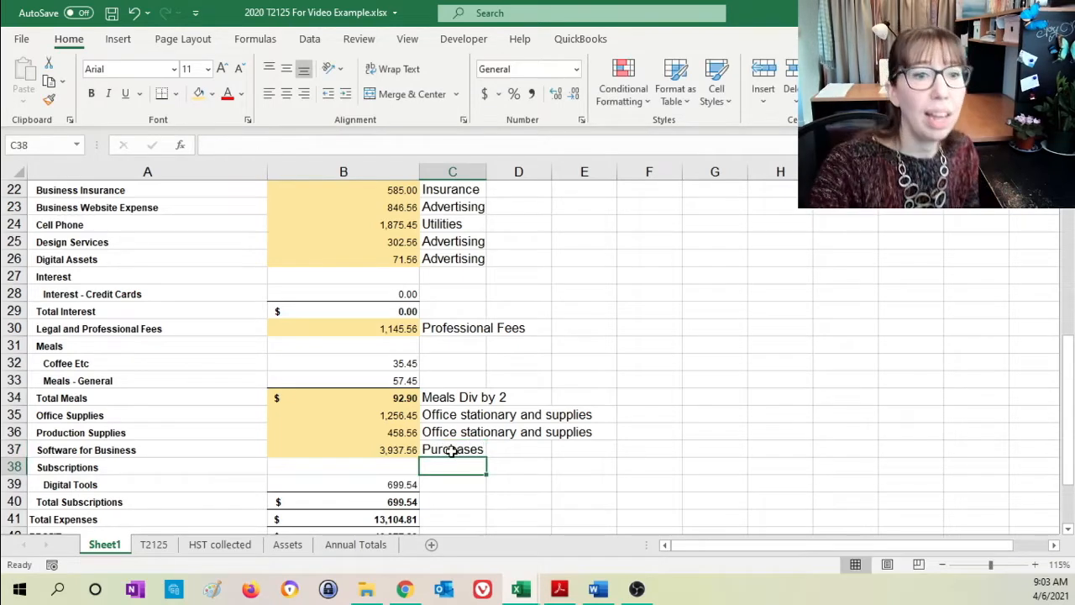
- Review the Digital Tools entry under Subscriptions in row 39 of Sheet1
left_click(405, 486)
scroll(404, 486, "down", 1)
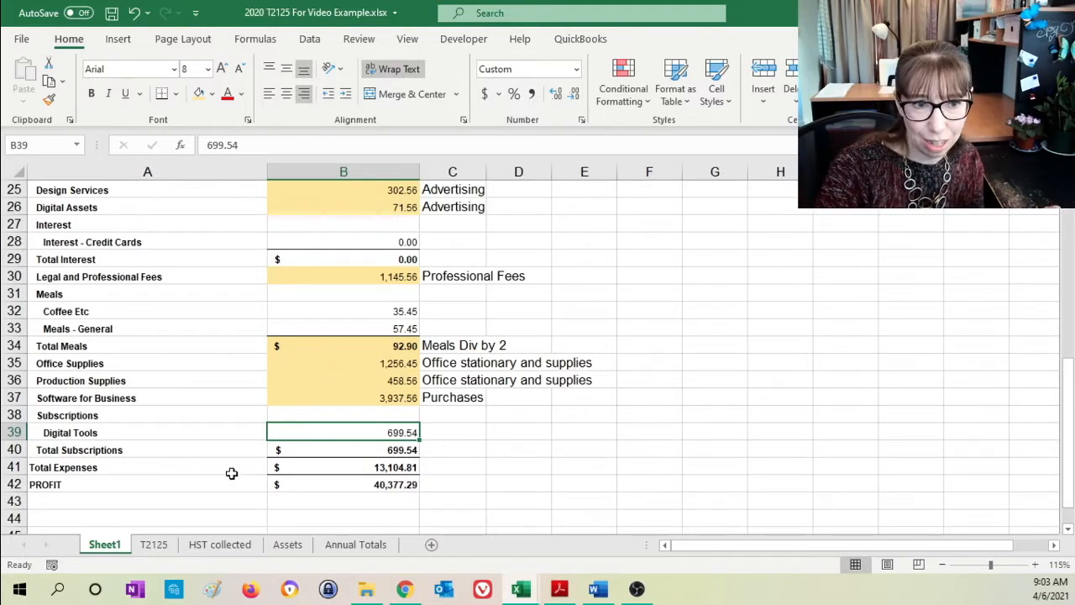
left_click(70, 412)
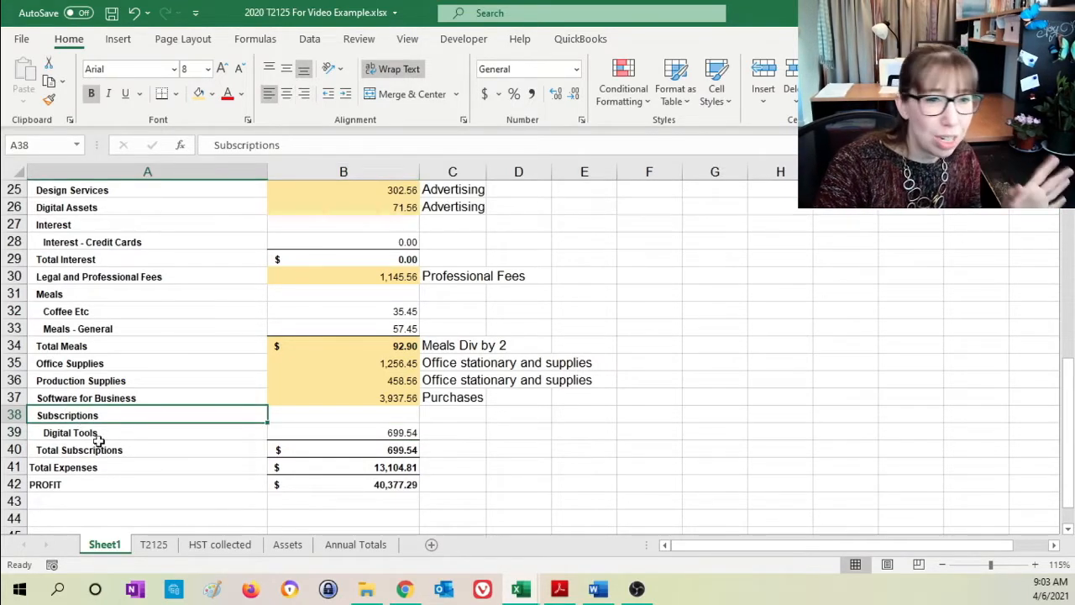
left_click(114, 435)
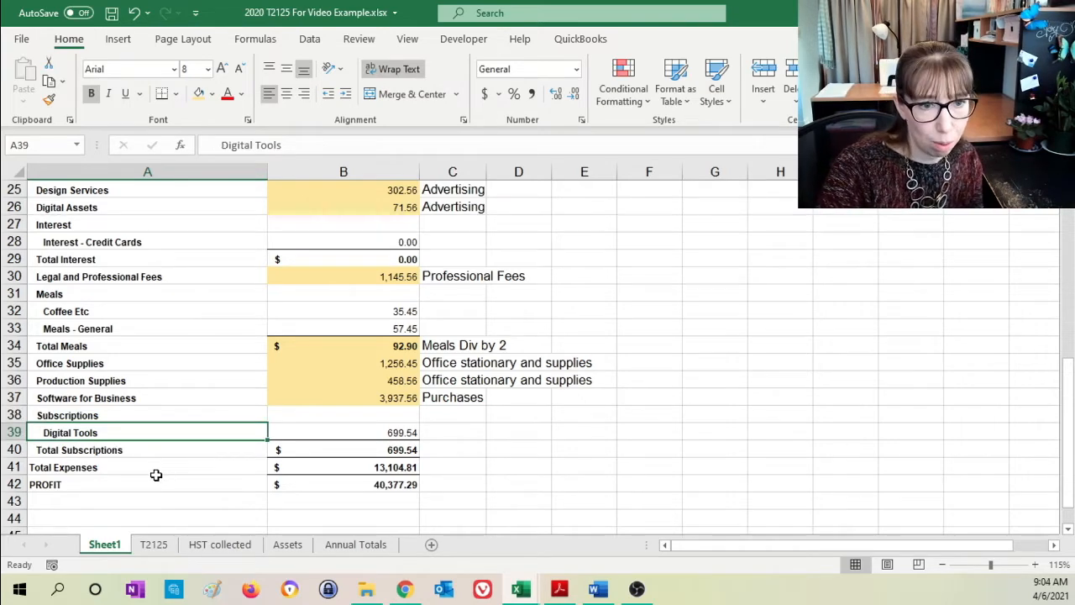
left_click(360, 430)
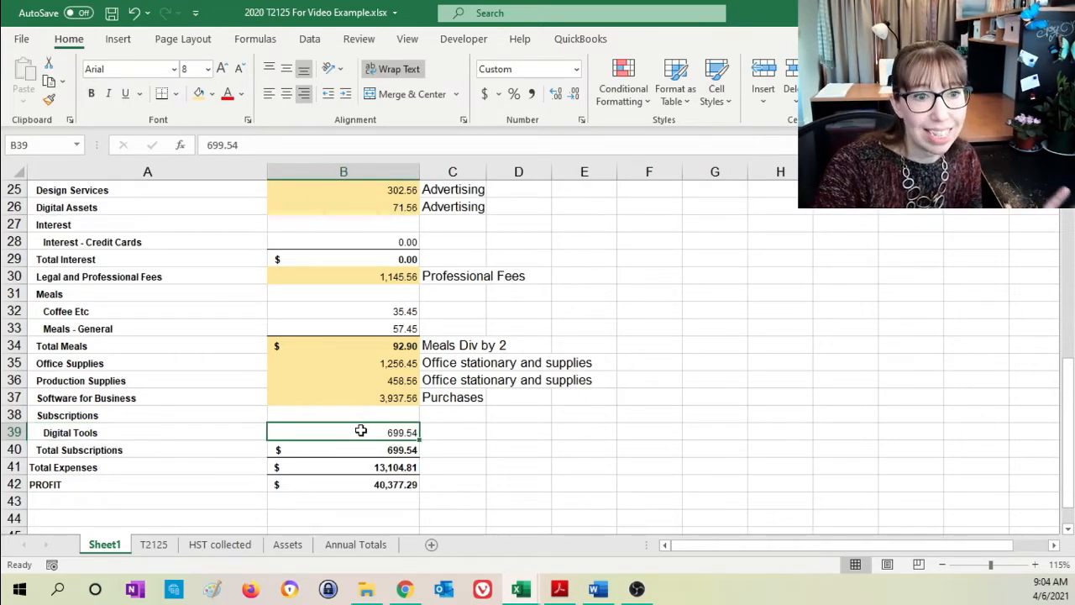
left_click(453, 443)
left_click(454, 433)
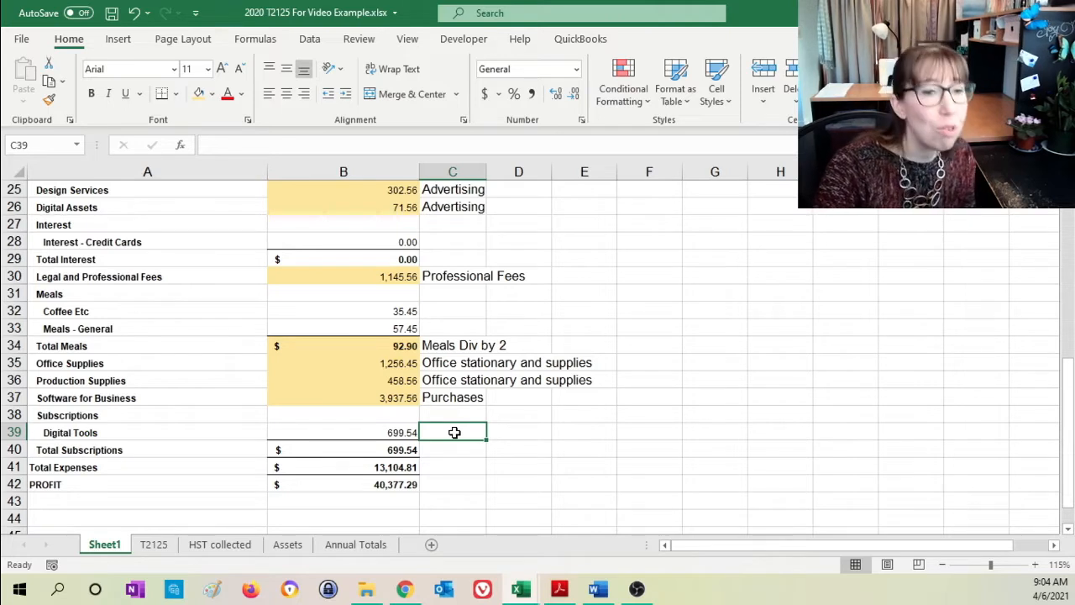
left_click(391, 433)
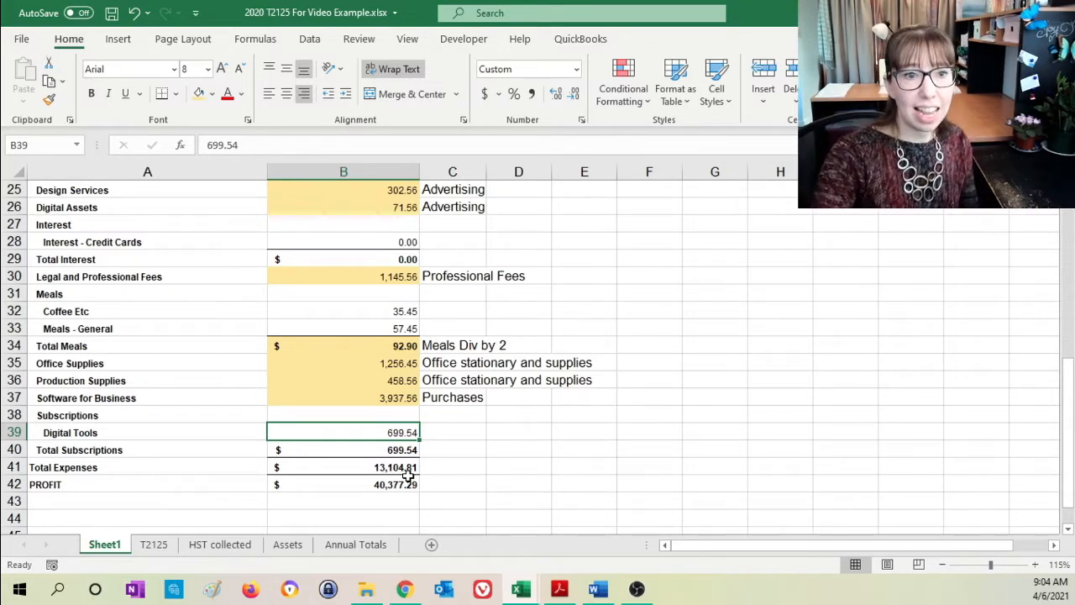
left_click(445, 432)
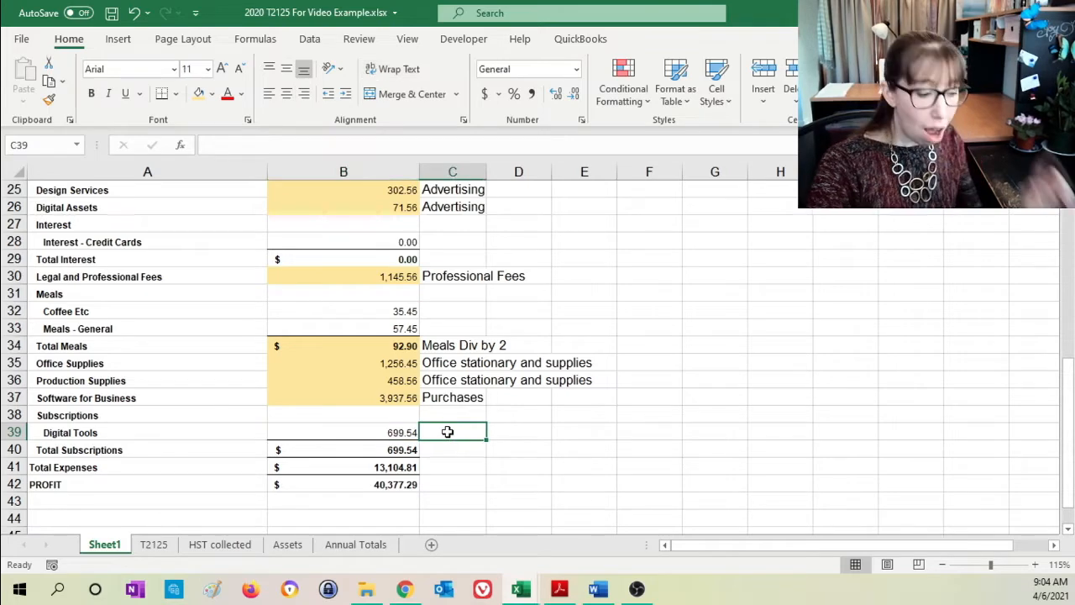
- Link the Office Expenses line in B16 of the T2125 sheet to the Digital Tools amount with =Sheet1!B39
left_click(164, 546)
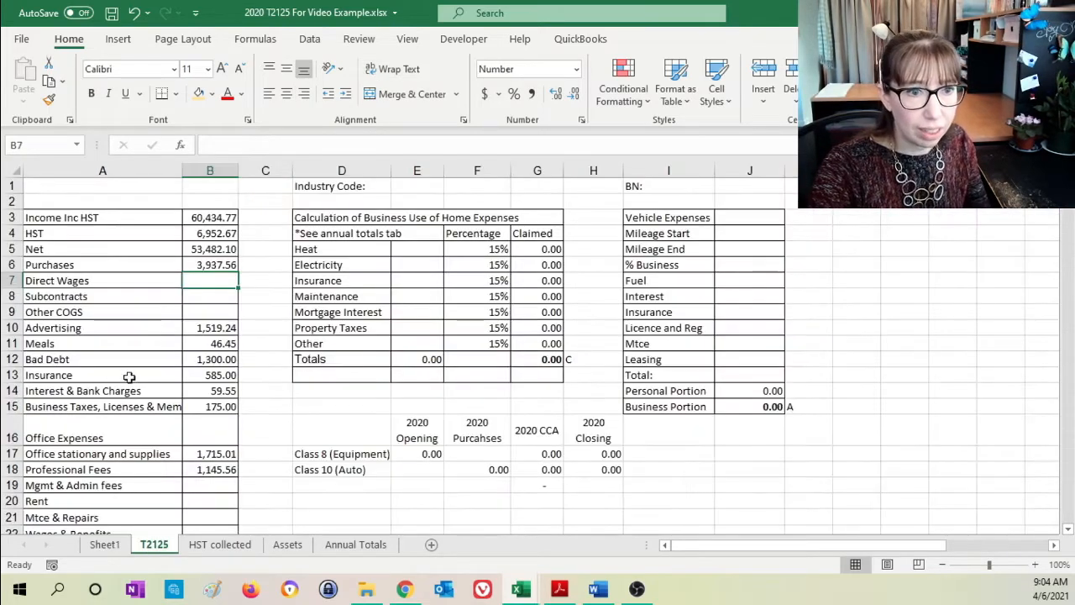
left_click(205, 435)
type("=")
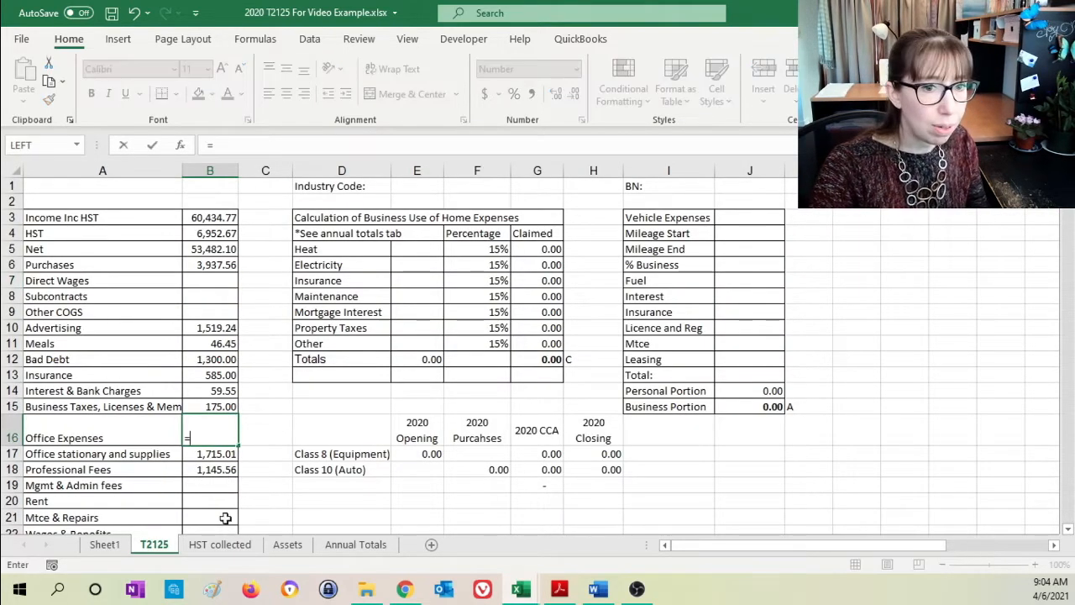
left_click(104, 544)
left_click(392, 430)
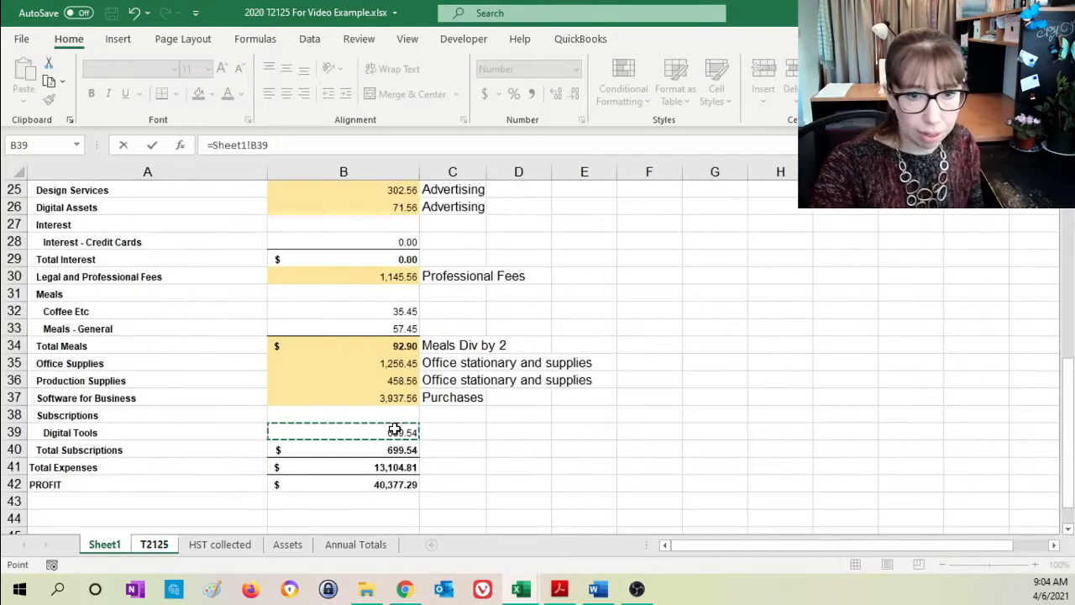
key("Return")
- Highlight the Digital Tools amount in B39 of Sheet1 in light orange and label it "Office Expenses" in C39
left_click(104, 544)
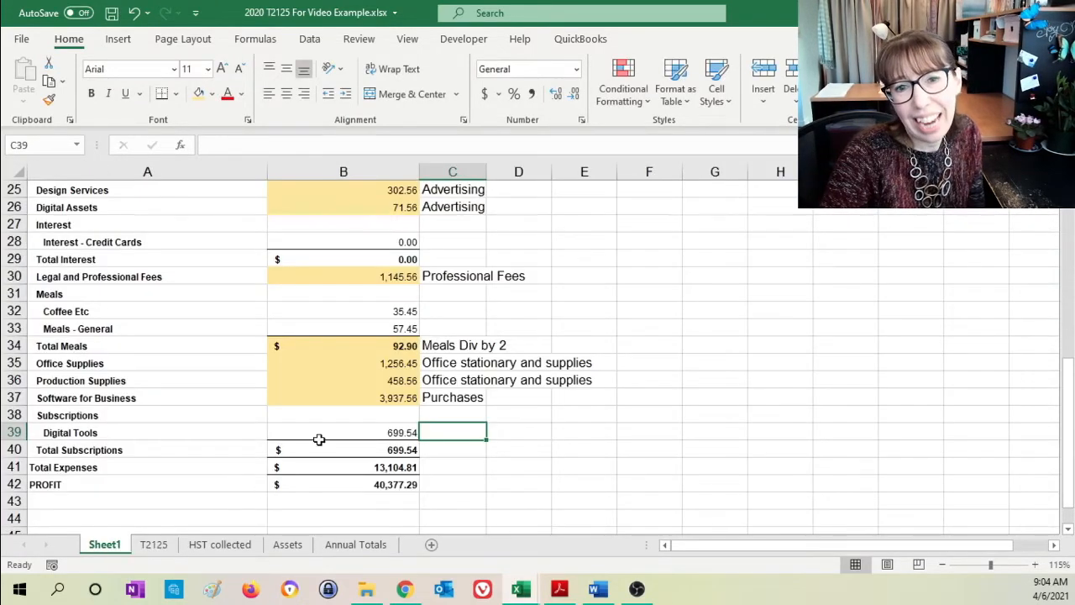
left_click(330, 428)
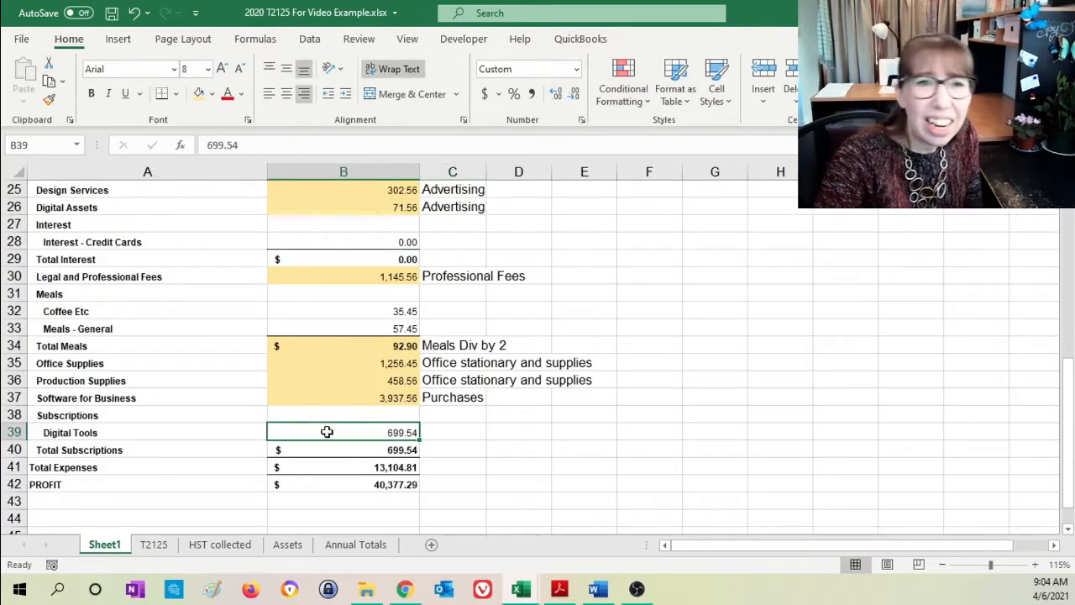
left_click(199, 93)
left_click(467, 438)
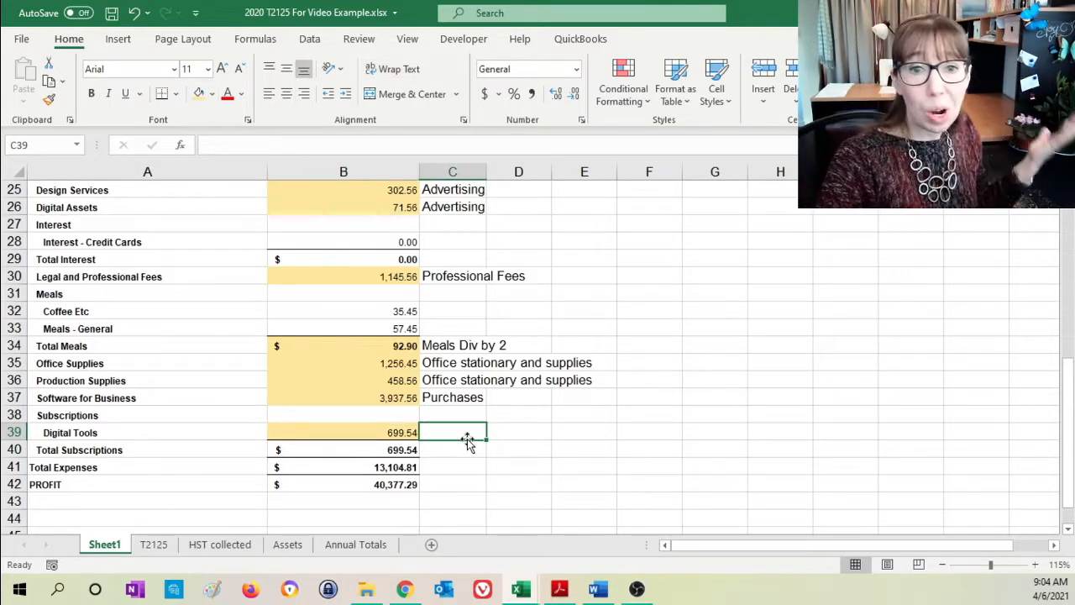
type("Office")
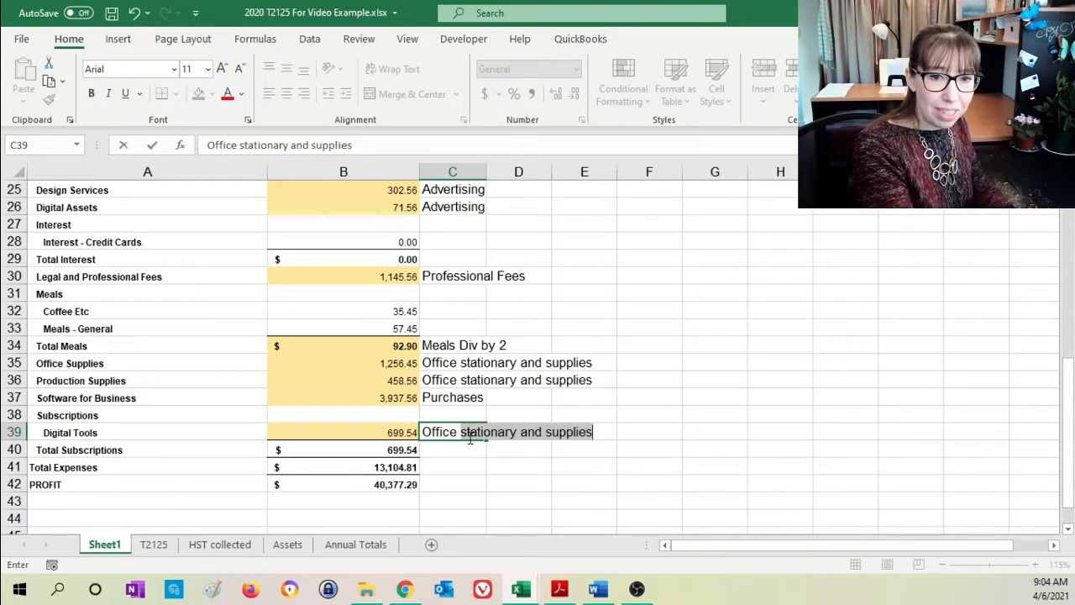
type("Expenses")
key("Return")
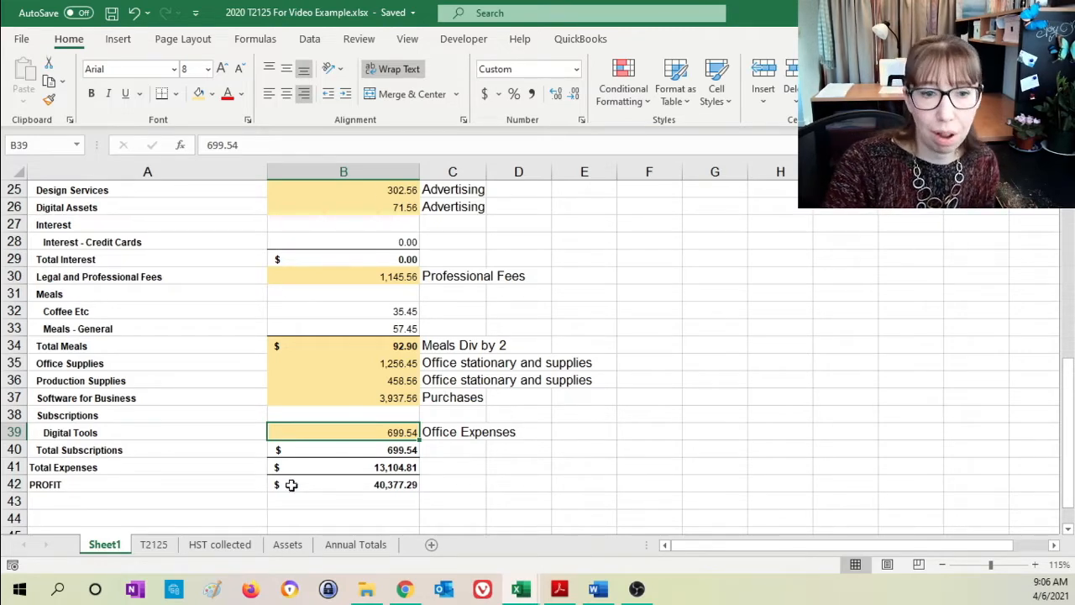
- Compare the Taxable Income in B37 of the T2125 sheet with the PROFIT in B42 of Sheet1, and check the Meals formula in B11
left_click(165, 551)
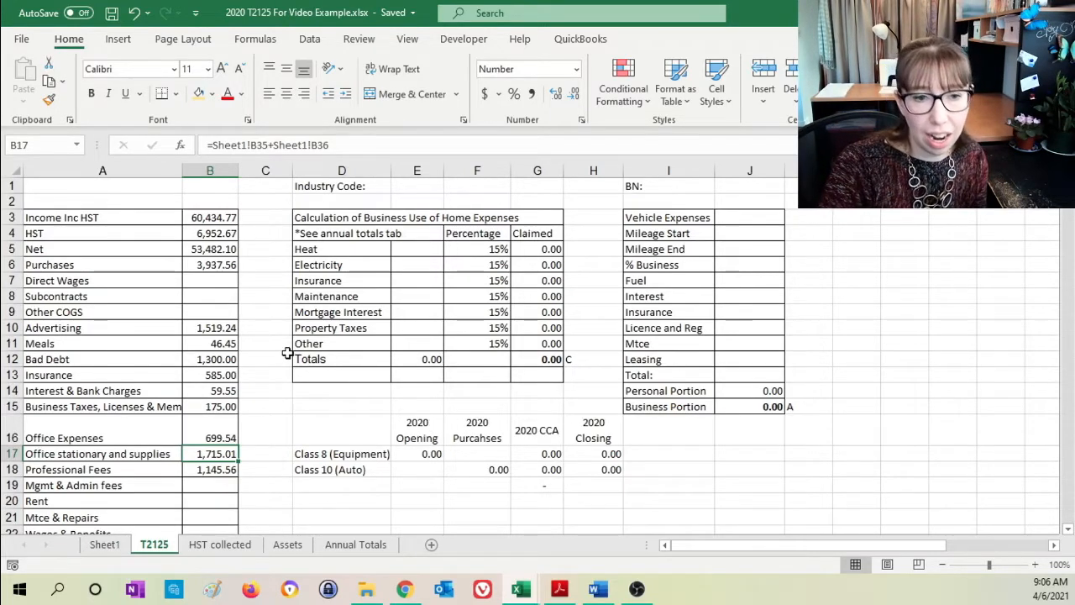
scroll(281, 354, "down", 8)
scroll(277, 353, "down", 1)
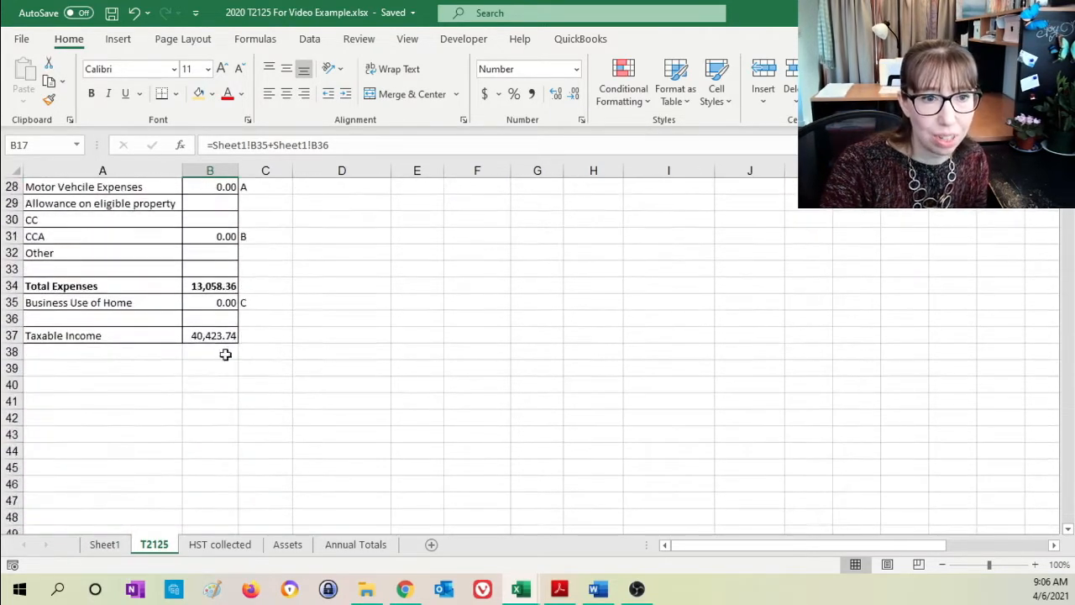
left_click(211, 335)
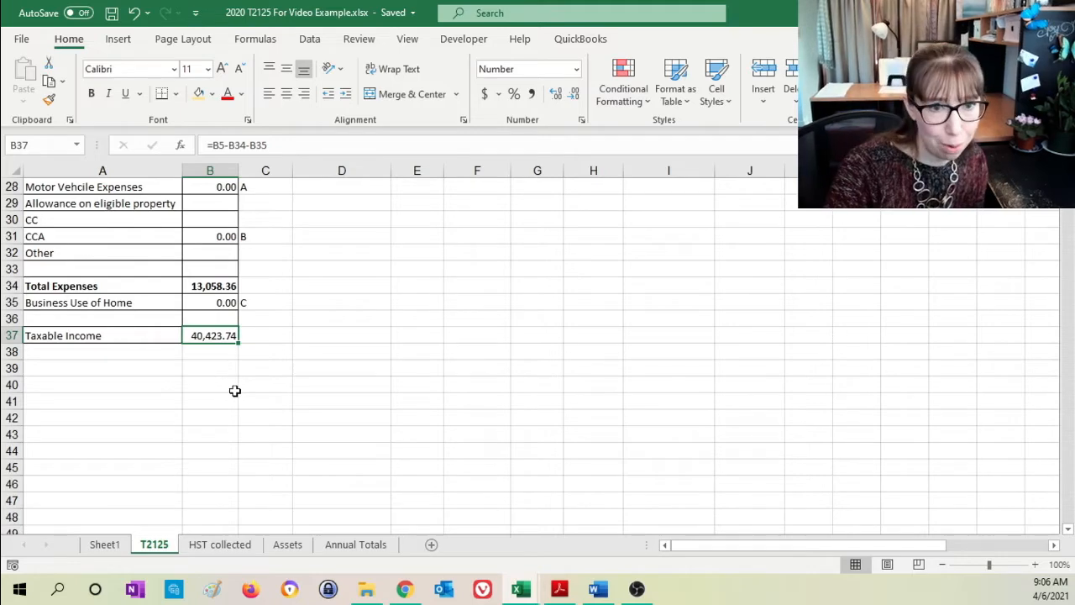
left_click(215, 372)
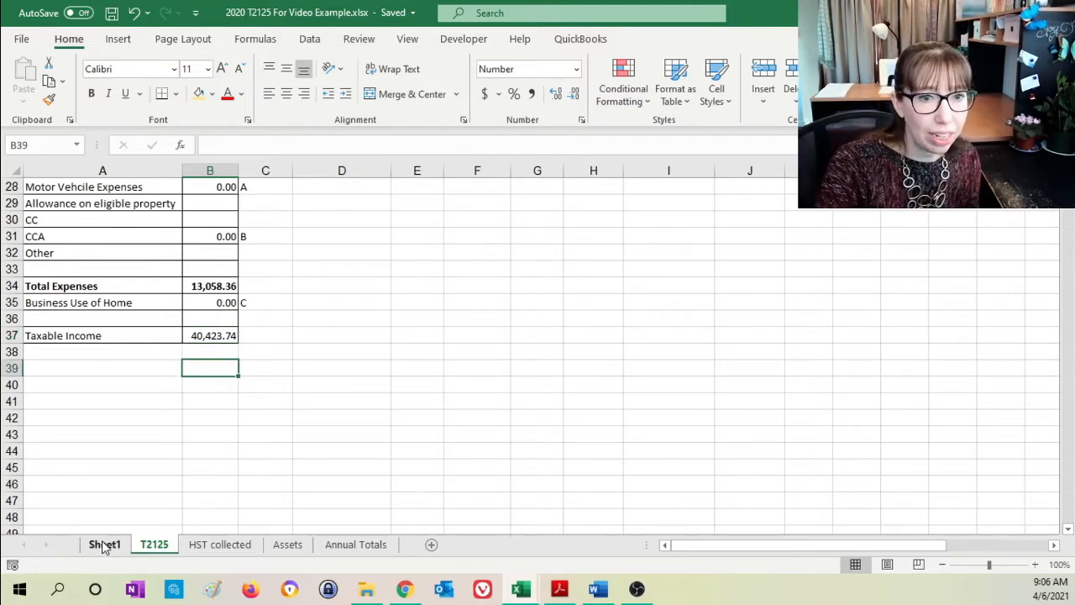
left_click(212, 338)
left_click(105, 544)
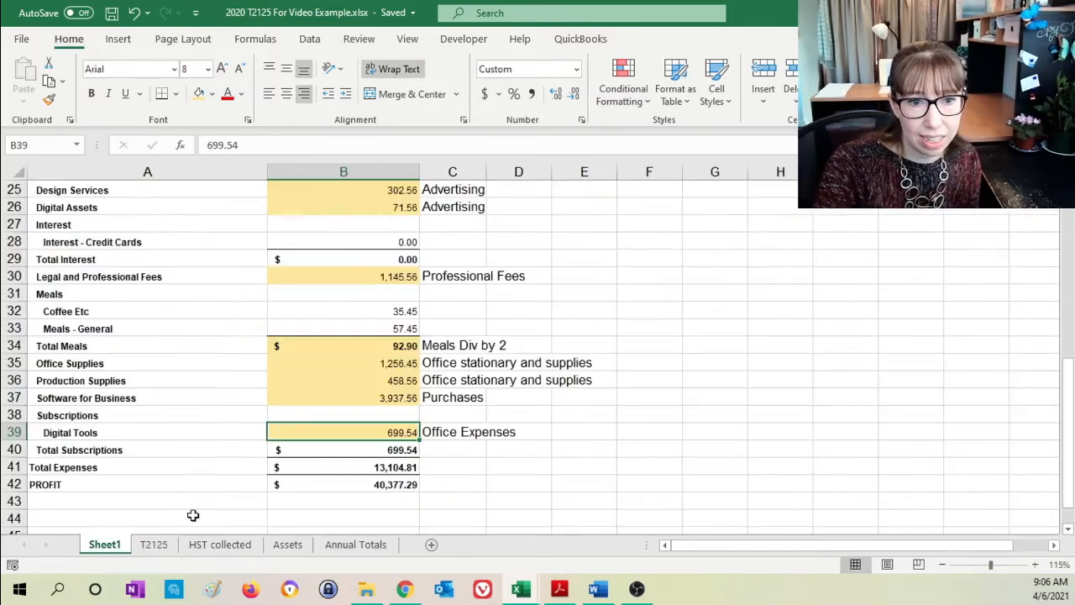
left_click(365, 486)
left_click(154, 545)
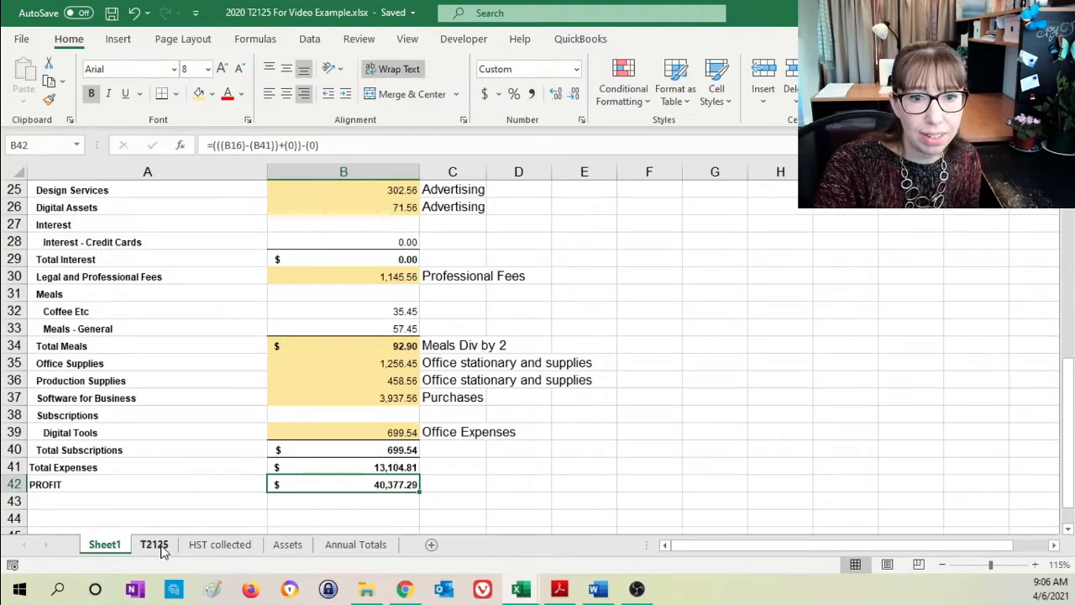
scroll(214, 344, "up", 5)
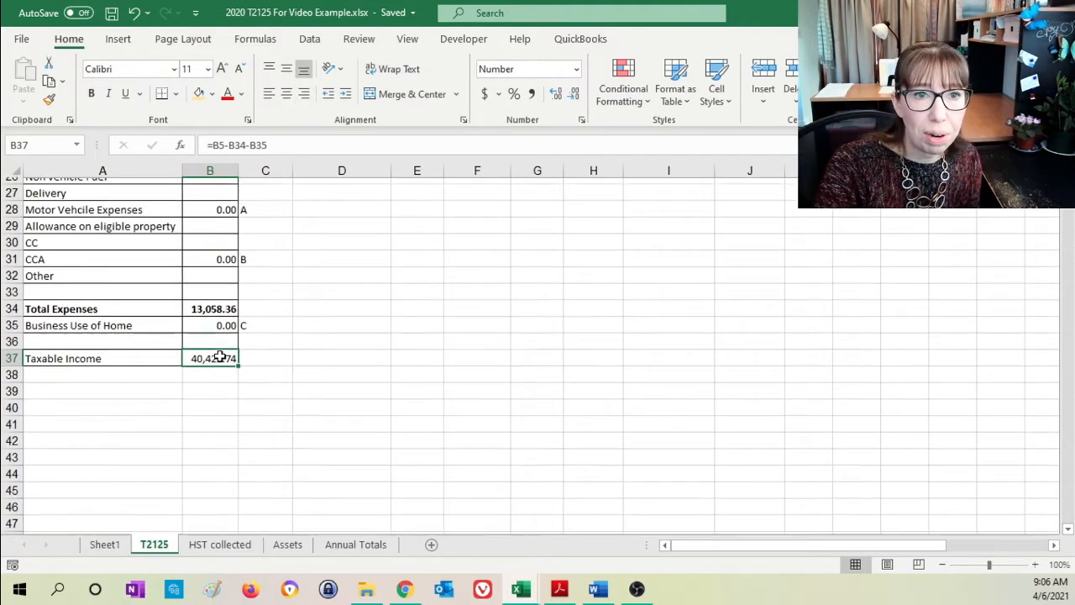
scroll(220, 356, "up", 2)
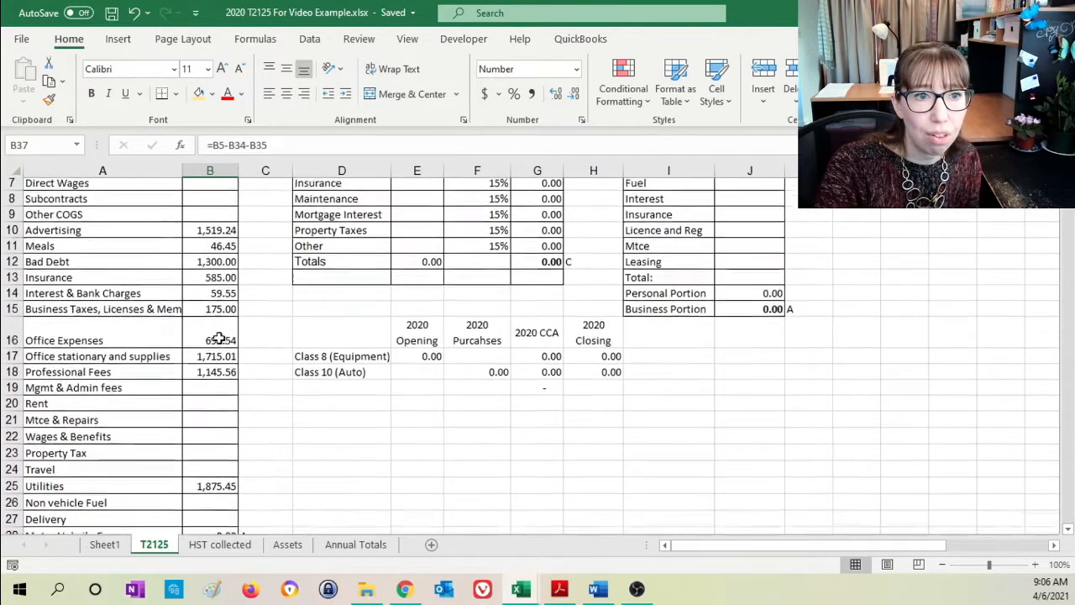
left_click(215, 250)
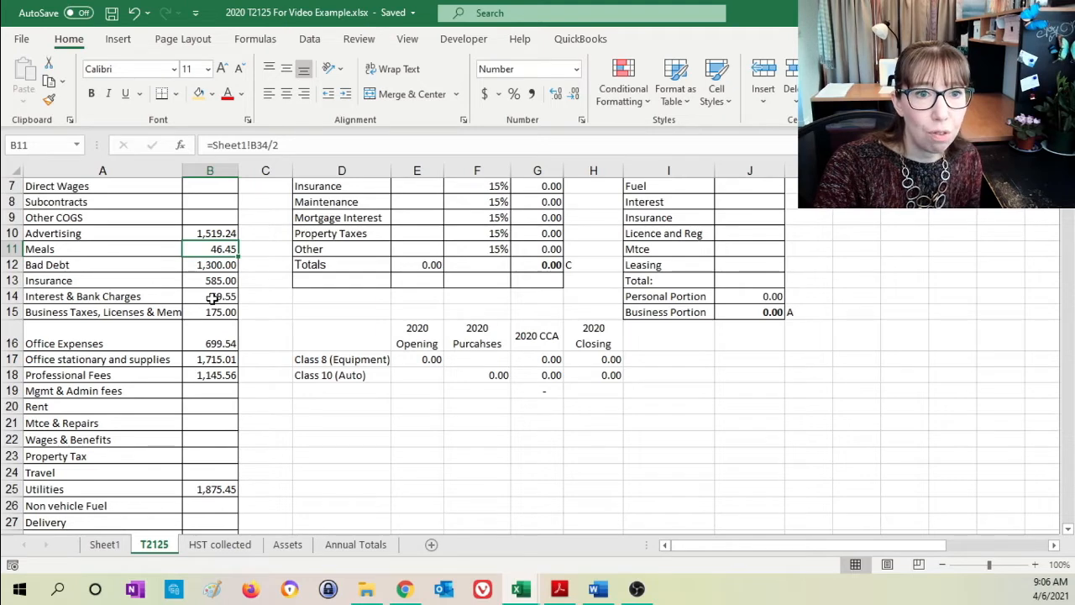
- Calculate =B37-B11 in B39 of the T2125 sheet and compare it with the PROFIT in B42 of Sheet1
scroll(214, 302, "down", 6)
left_click(202, 424)
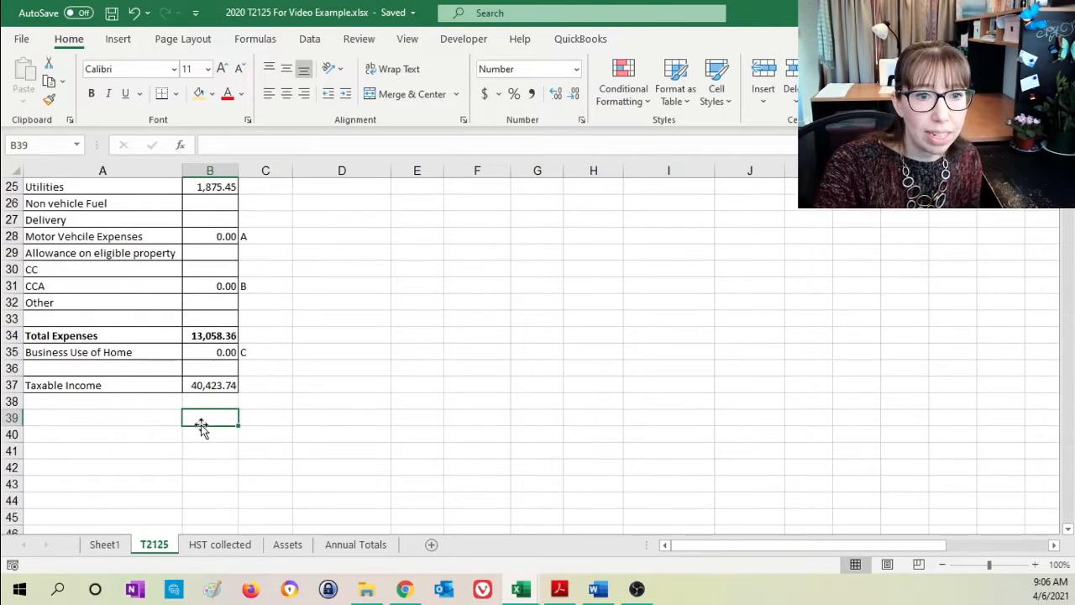
type("=")
left_click(223, 386)
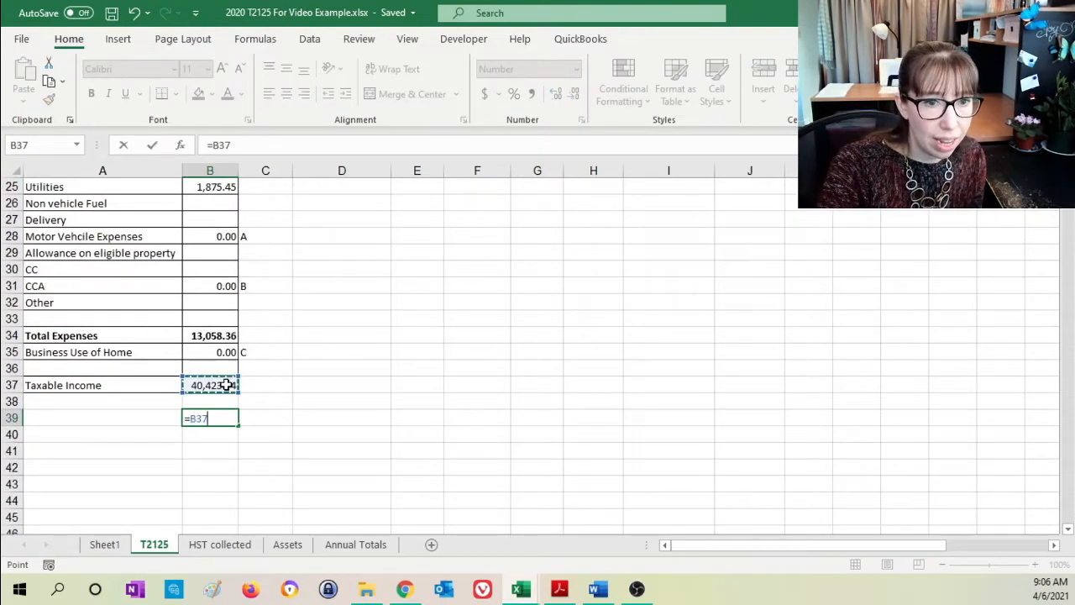
type("-")
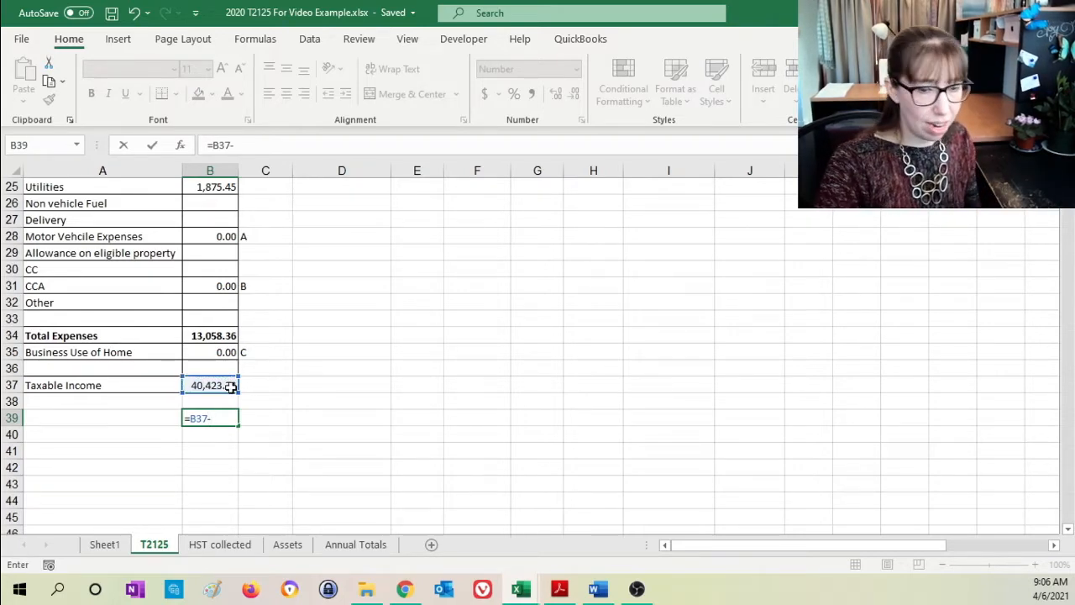
scroll(230, 386, "up", 5)
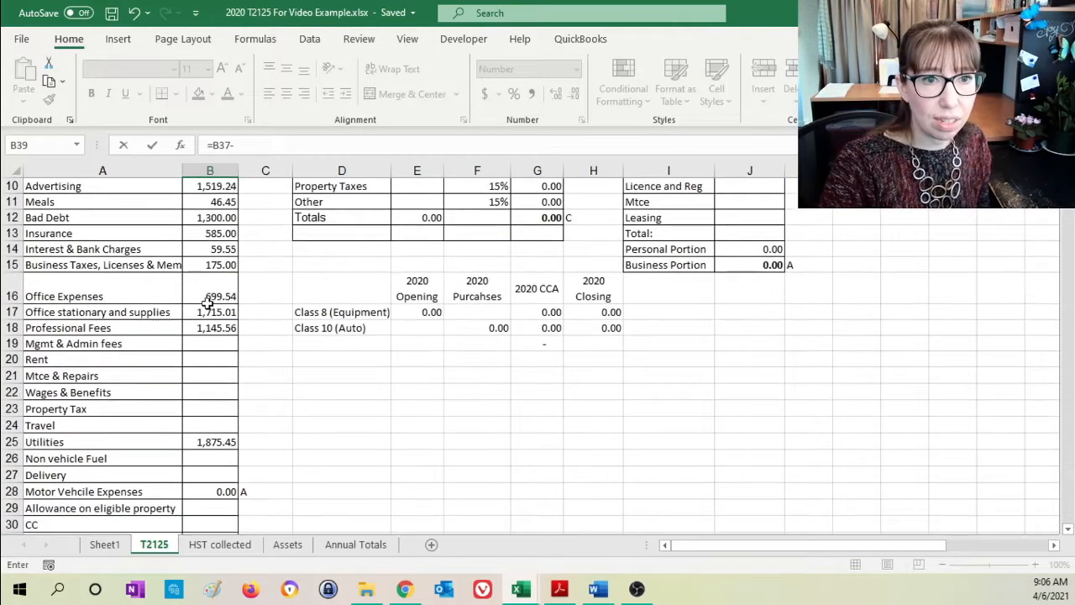
left_click(208, 203)
key("Return")
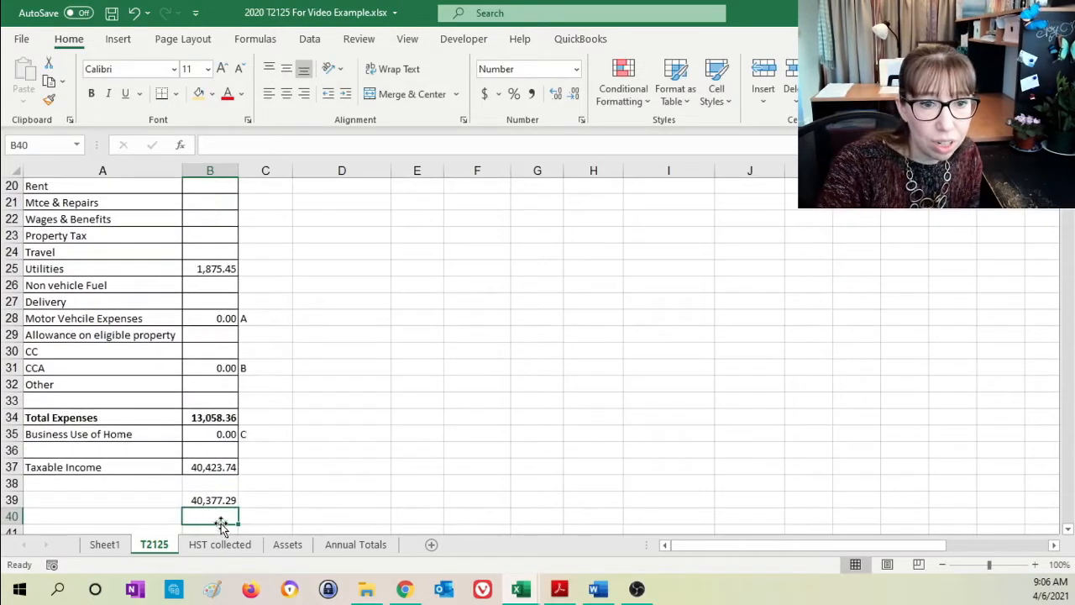
left_click(106, 544)
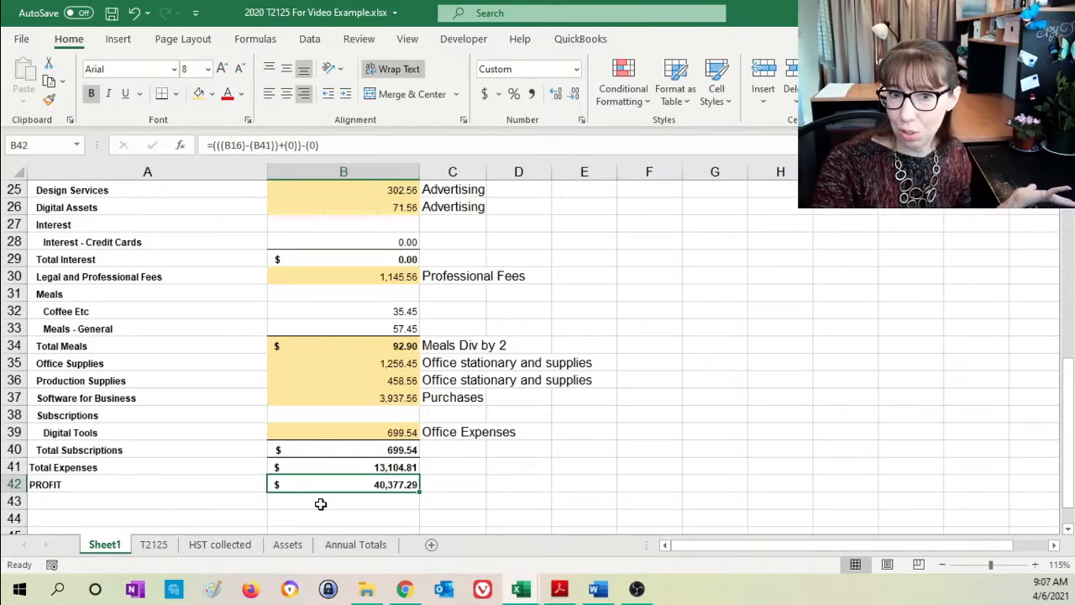
left_click(166, 545)
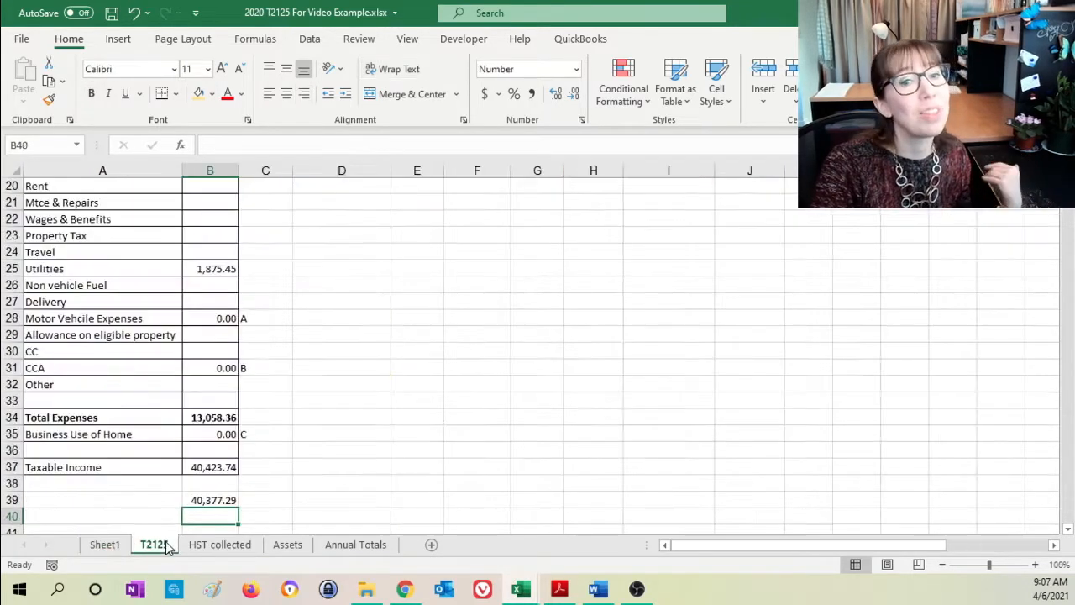
- Clear the check calculation from B39 of the T2125 sheet and save the workbook
left_click(196, 502)
scroll(283, 468, "up", 6)
scroll(275, 424, "up", 1)
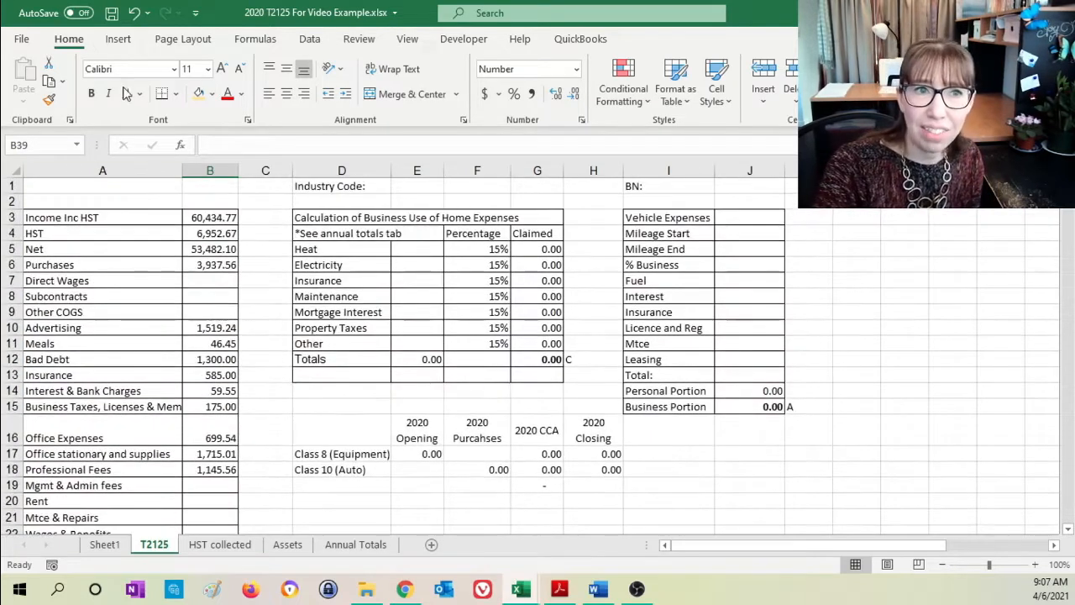
left_click(113, 17)
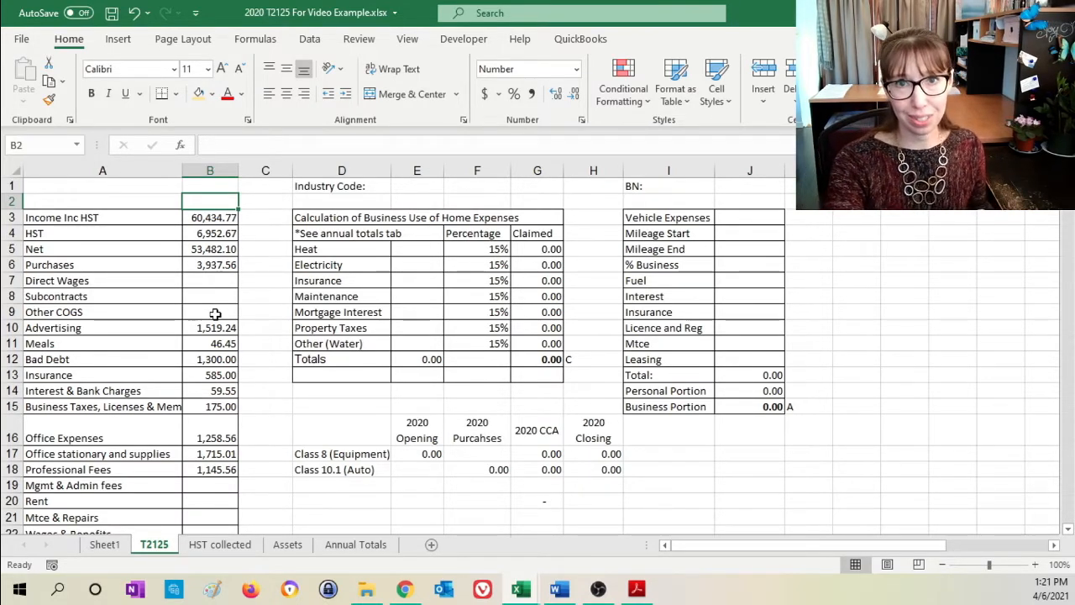
- Review the Direct Wages and Subcontracts lines and note "T5018" in C8 beside Subcontracts
left_click(225, 282)
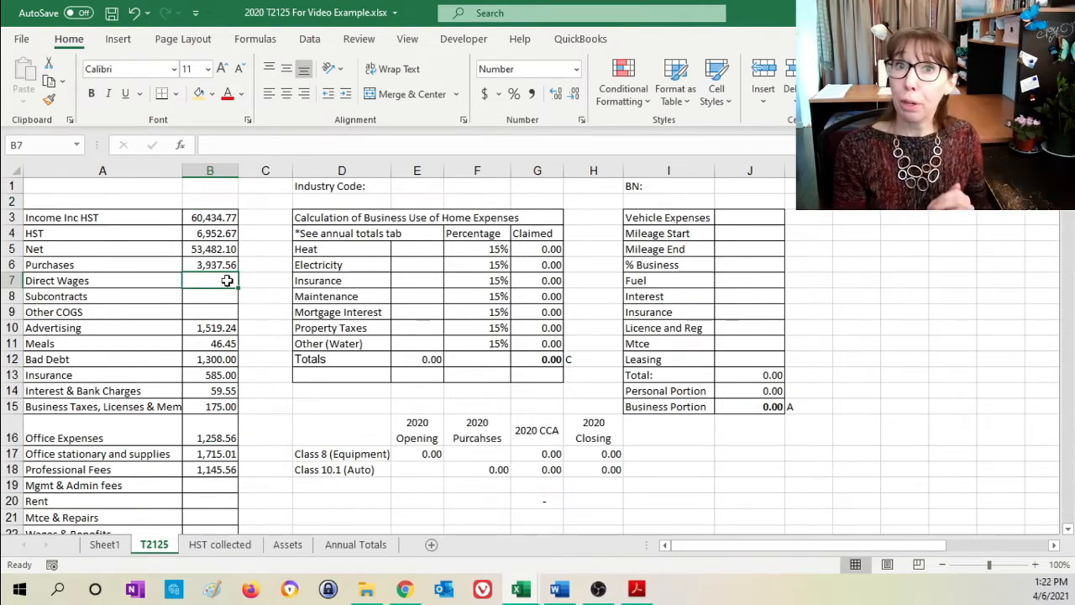
left_click(216, 301)
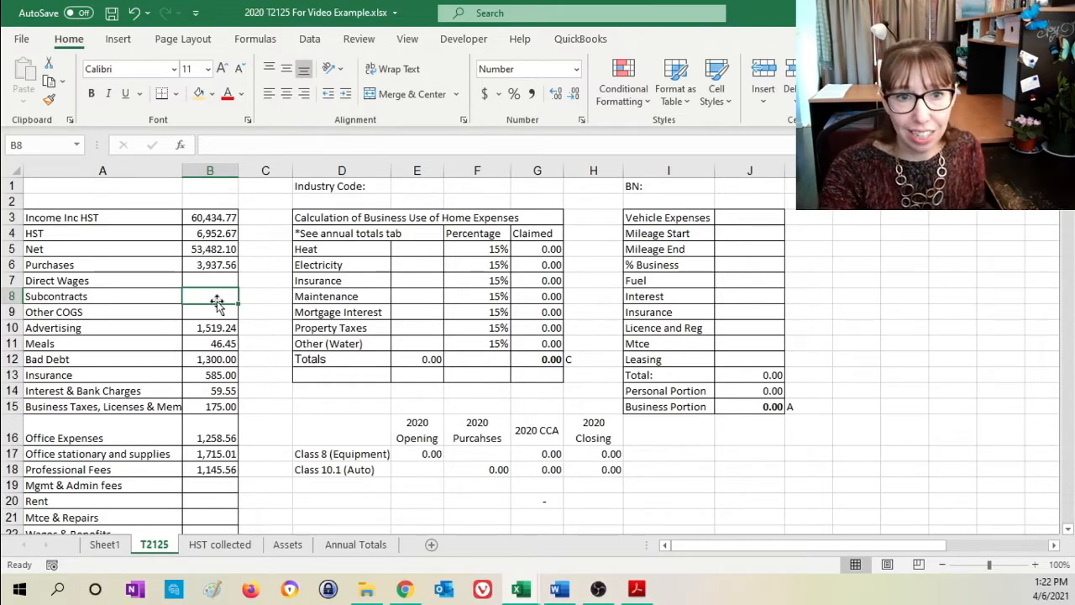
left_click(256, 299)
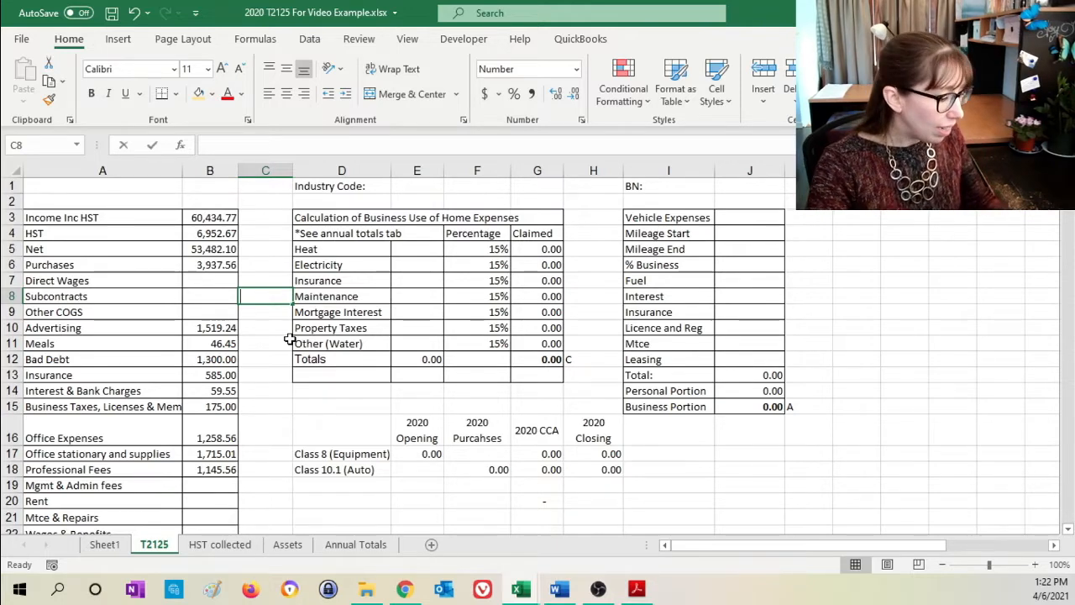
type("T5018")
key("Return")
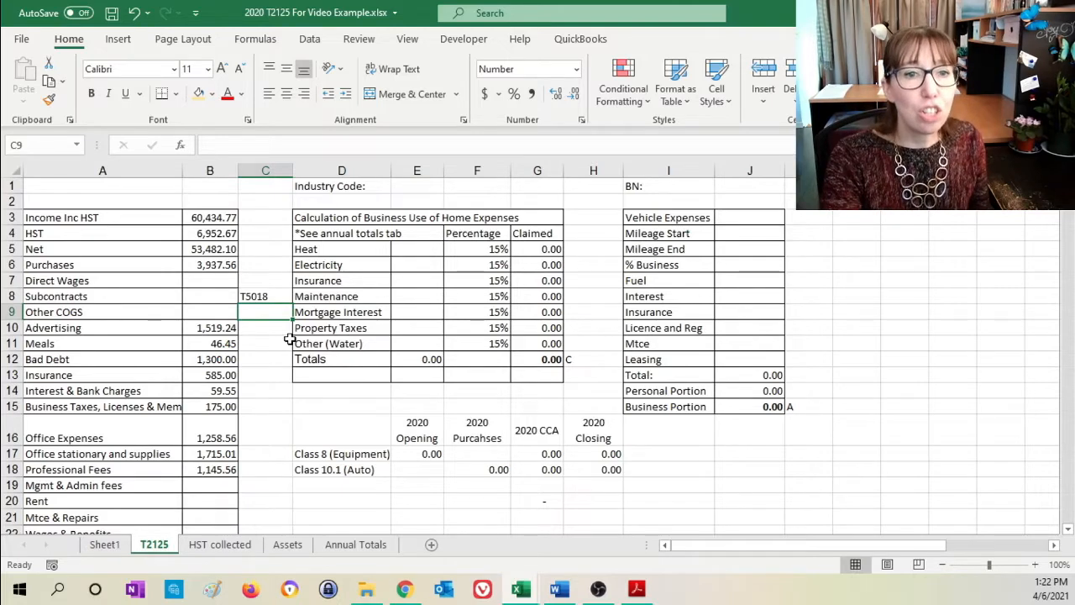
- Delete the T5018 note from C8 beside the Subcontracts line
left_click(276, 295)
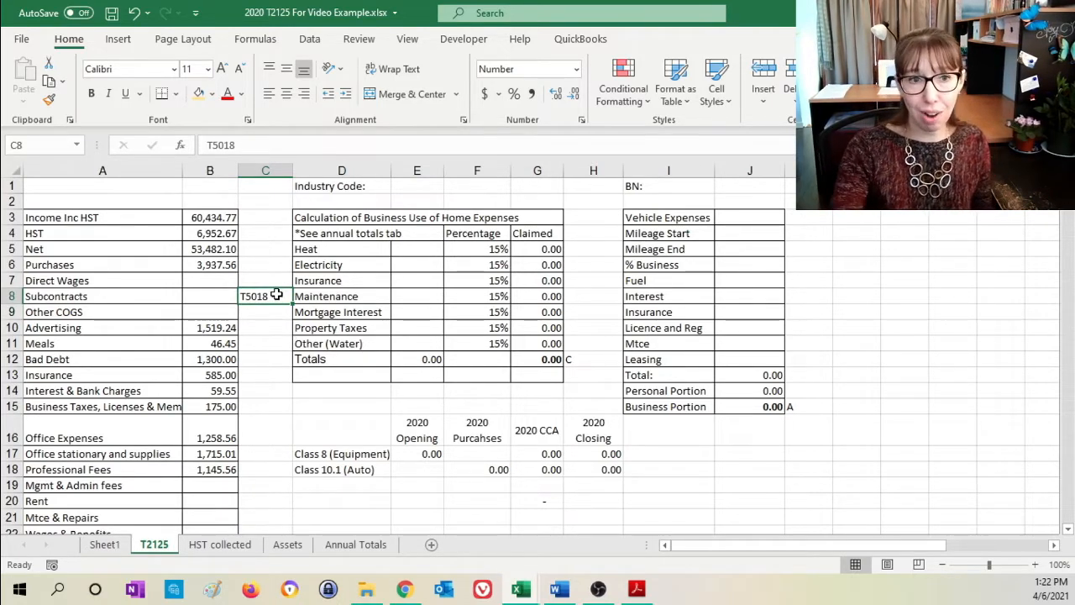
left_click(210, 295)
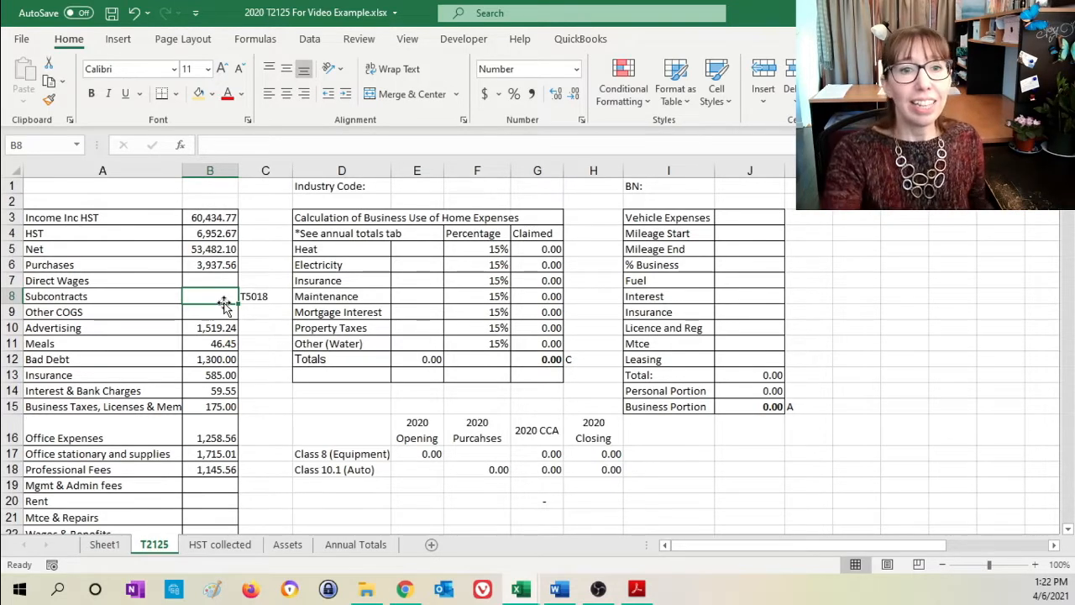
left_click(251, 299)
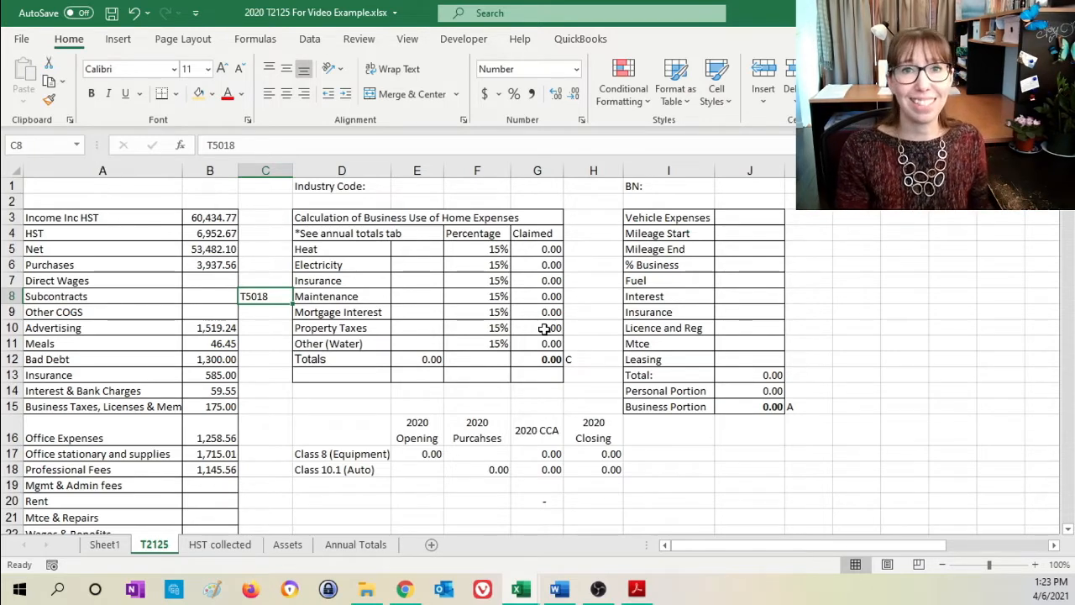
key("Delete")
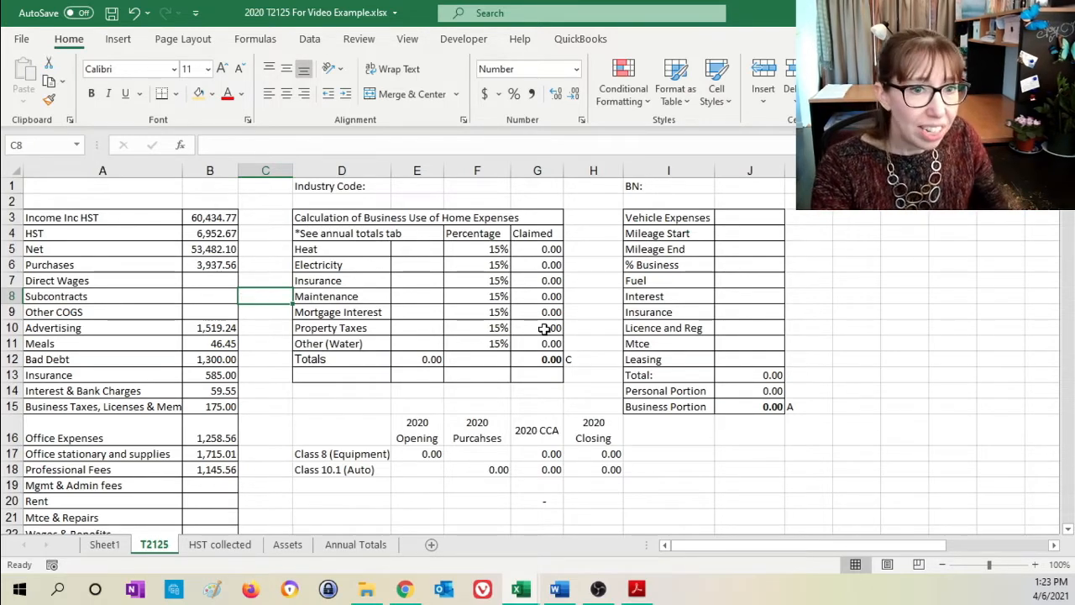
- Examine the empty Other COGS, Mgmt & Admin fees and Rent lines in column B of the T2125 sheet
left_click(203, 315)
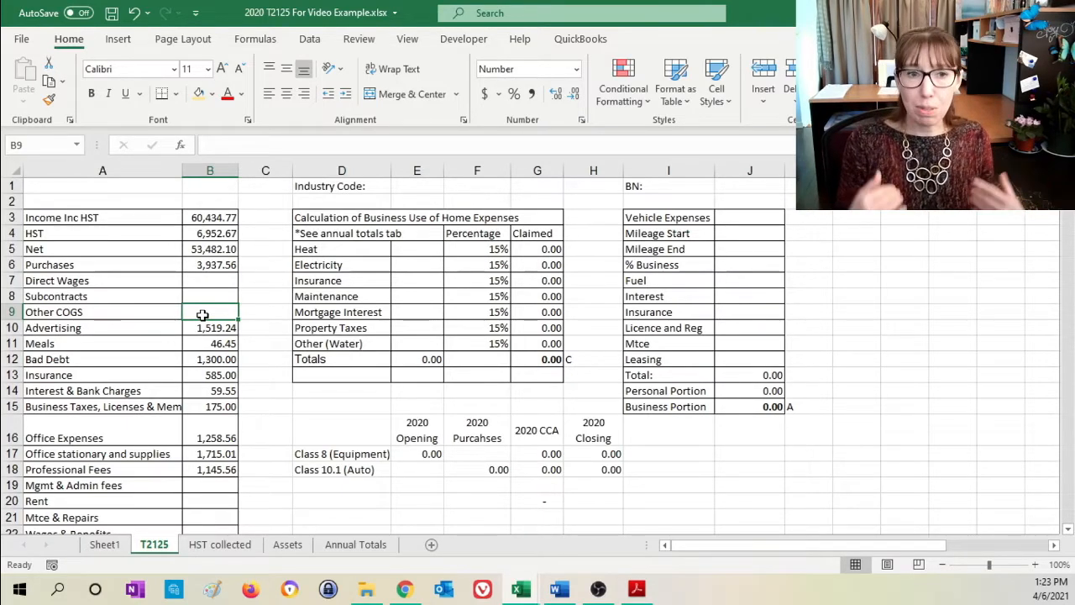
left_click(169, 315)
left_click(210, 312)
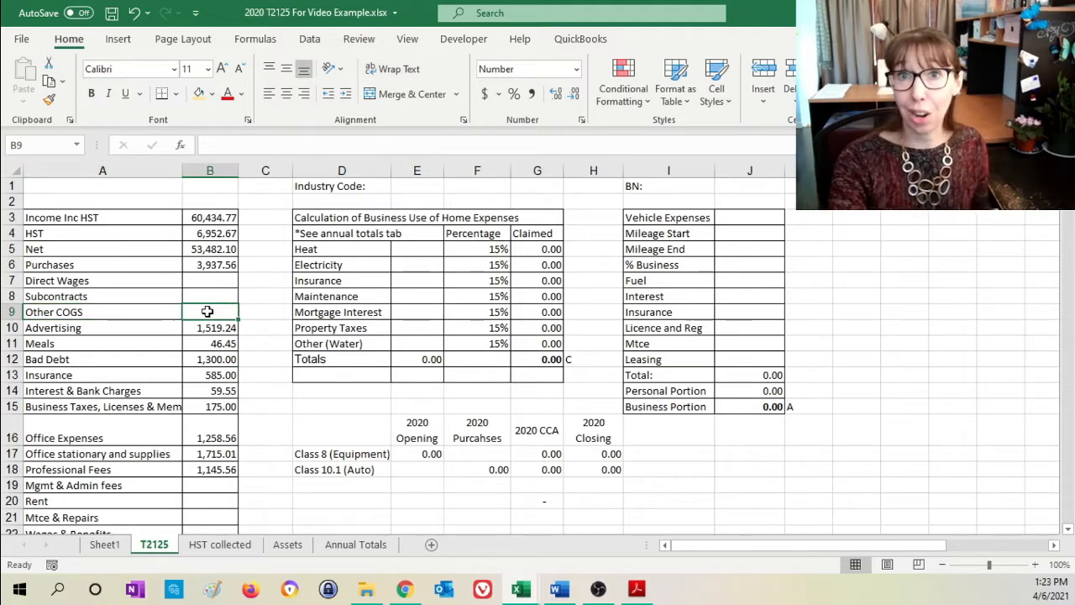
scroll(207, 312, "down", 3)
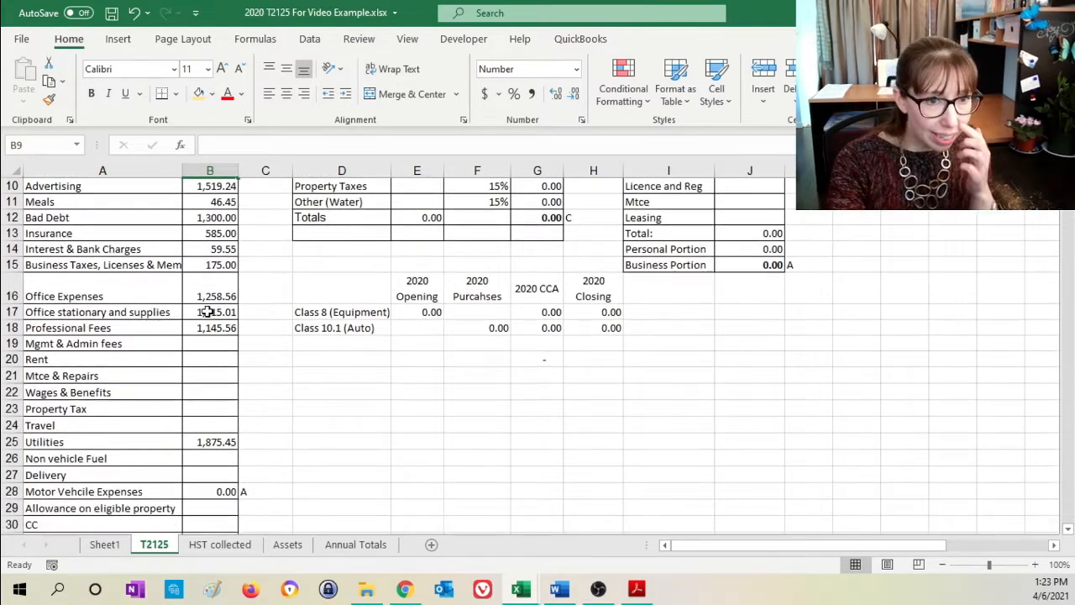
left_click(217, 343)
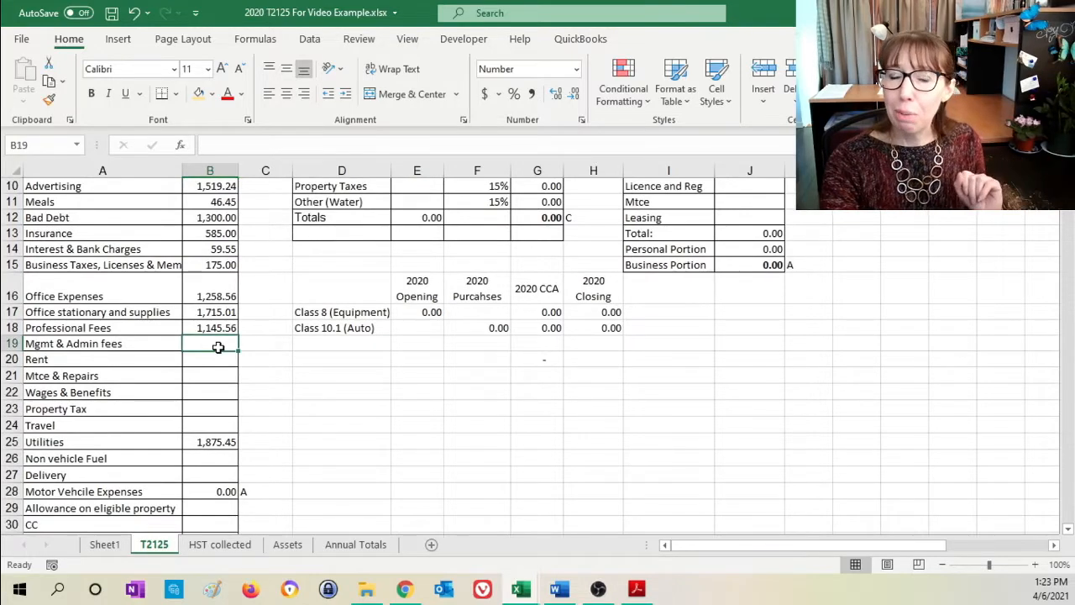
left_click(215, 361)
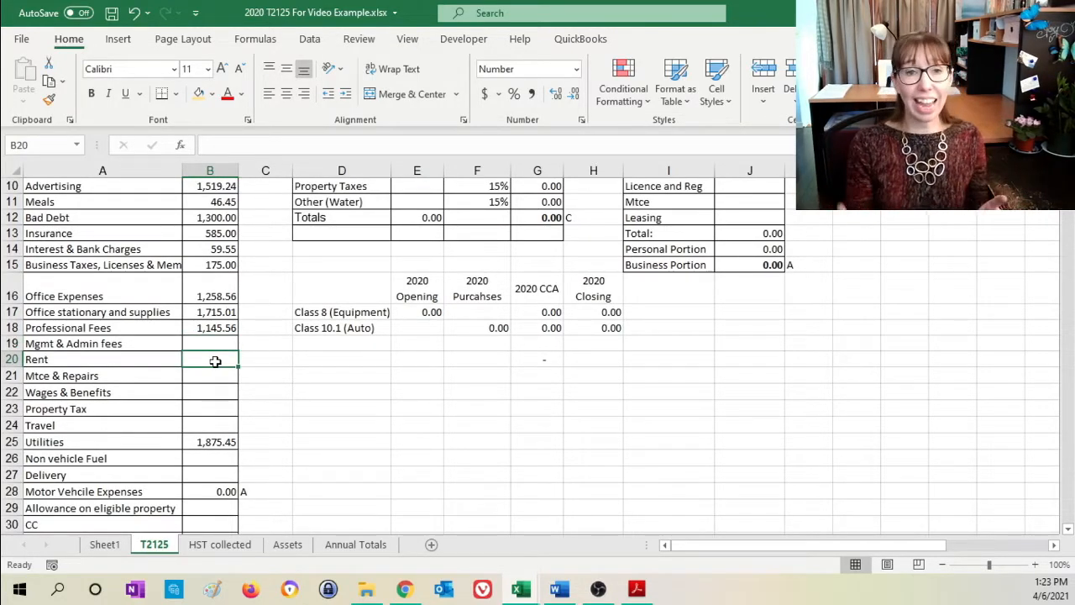
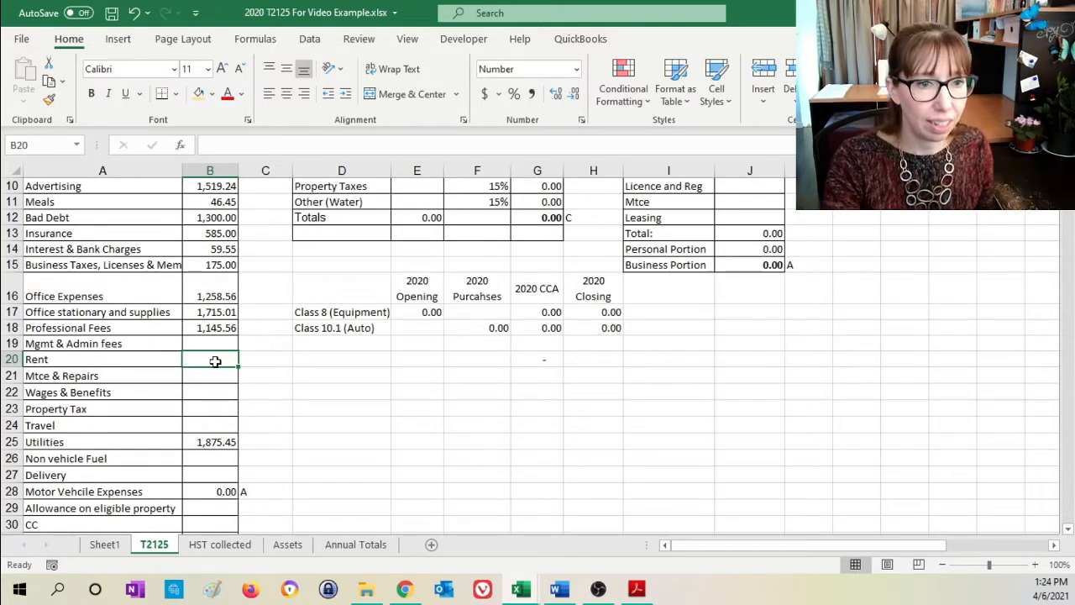
- Examine the T2125 expense lines in column B from Mtce & Repairs down to Delivery
left_click(229, 375)
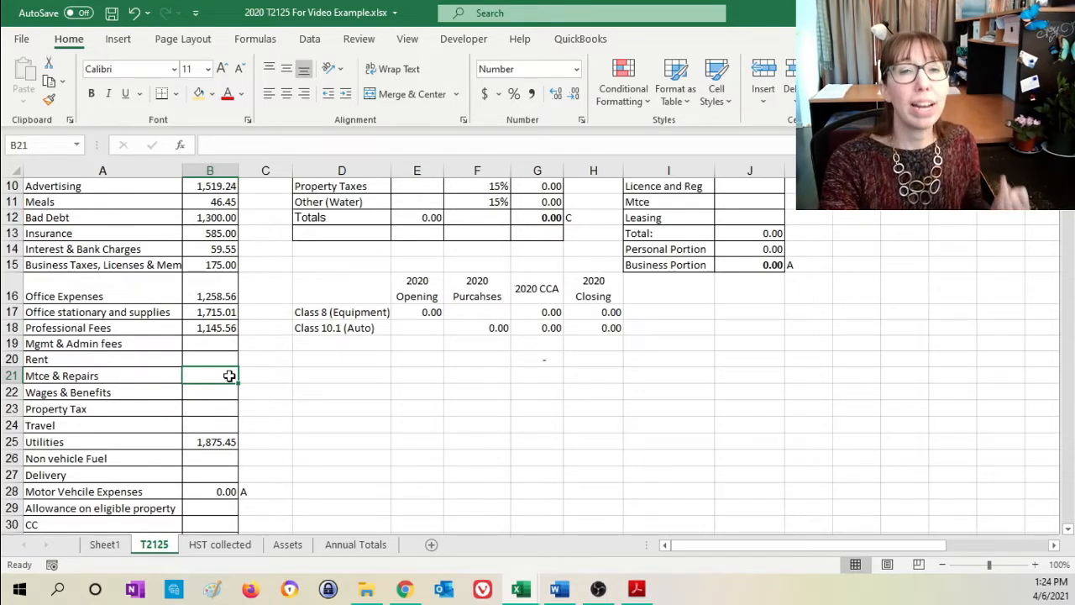
left_click(222, 394)
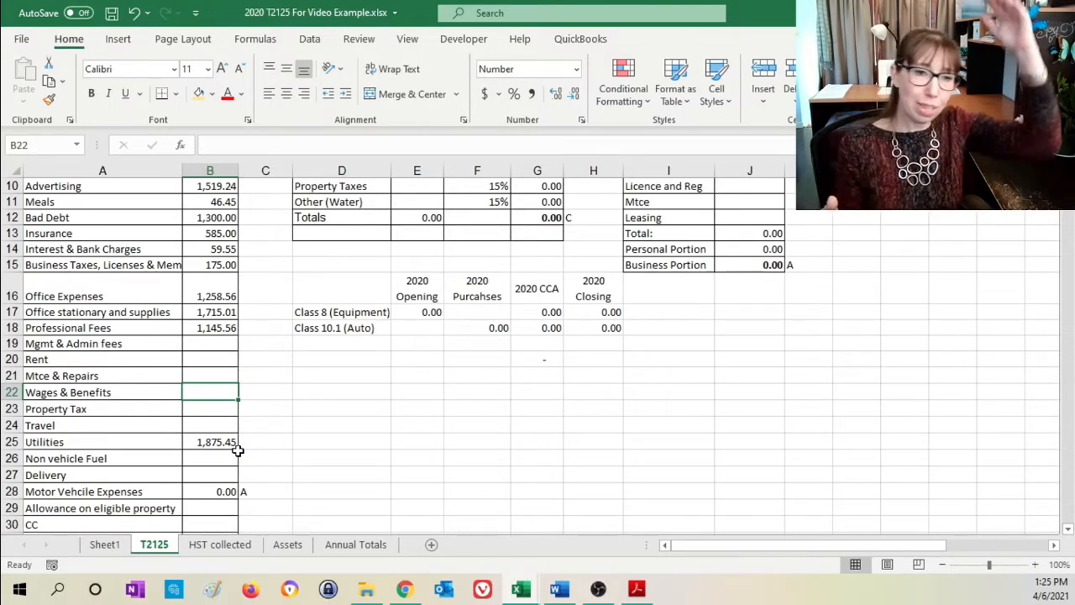
left_click(209, 408)
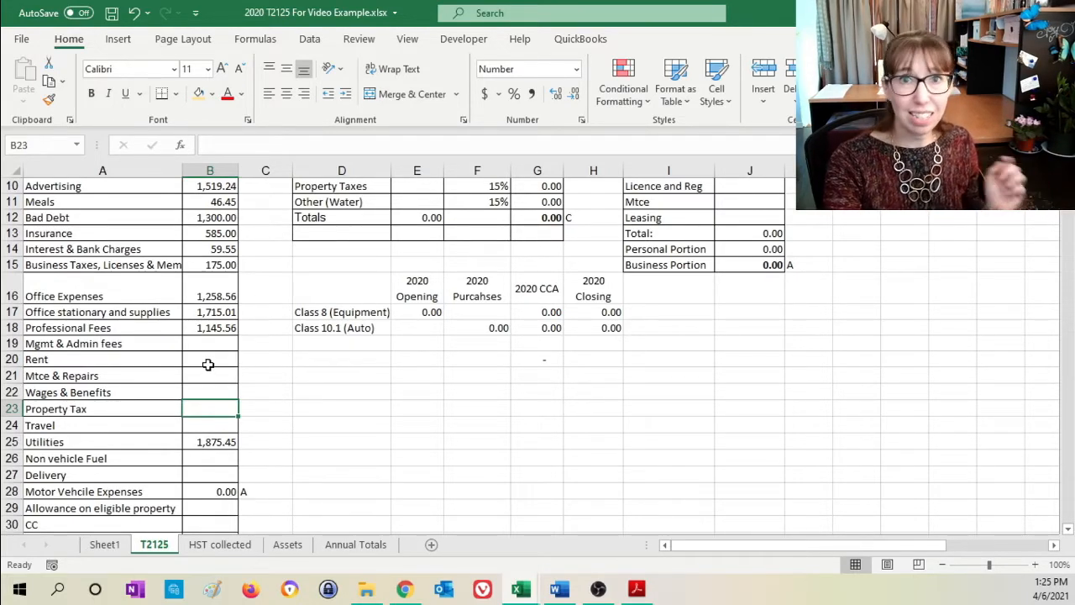
left_click(201, 425)
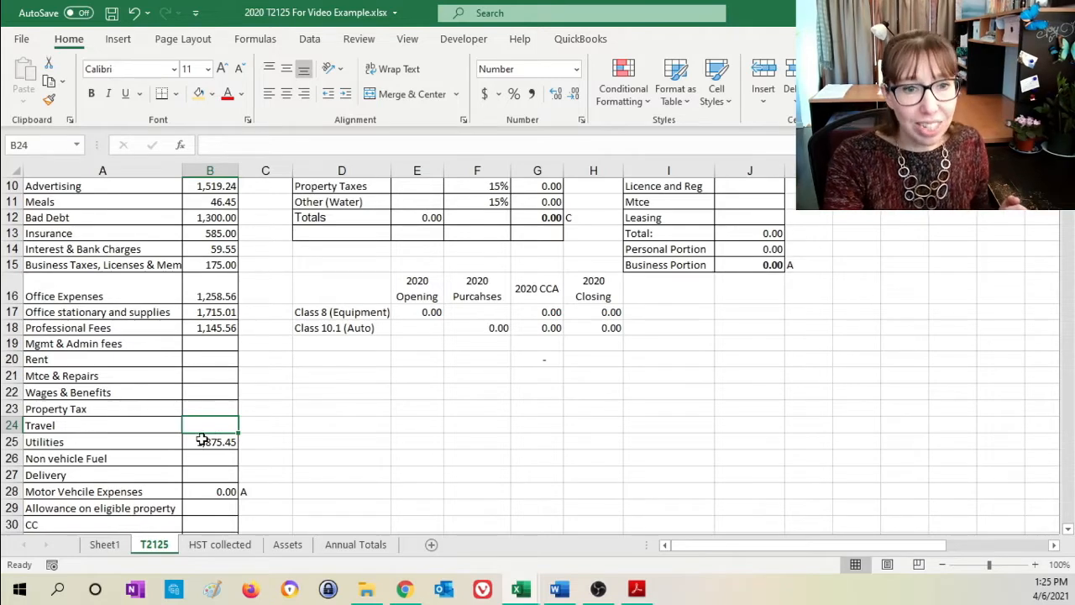
left_click(202, 438)
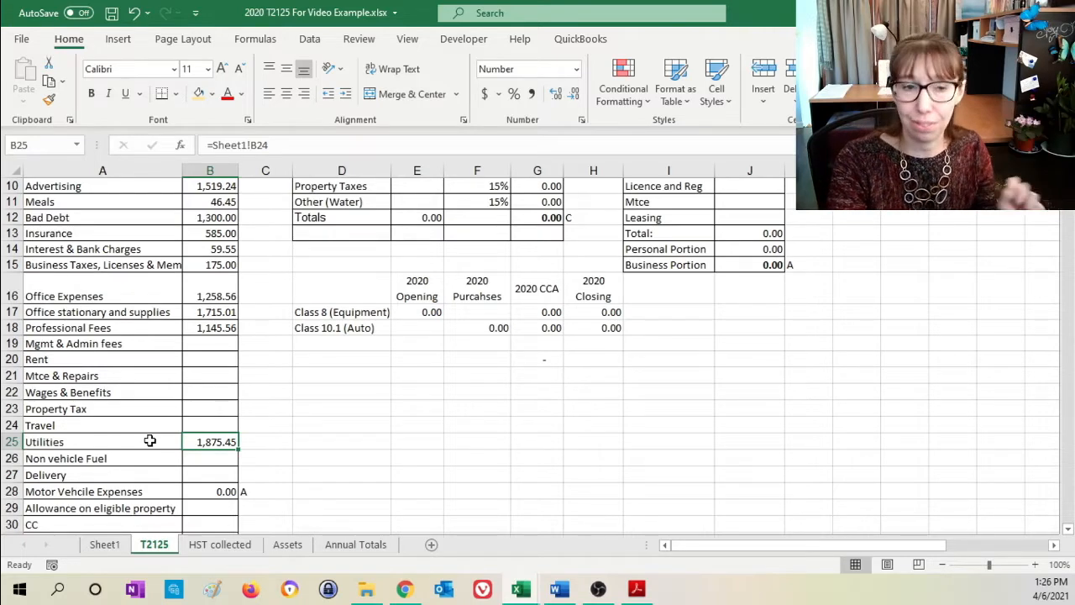
left_click(188, 457)
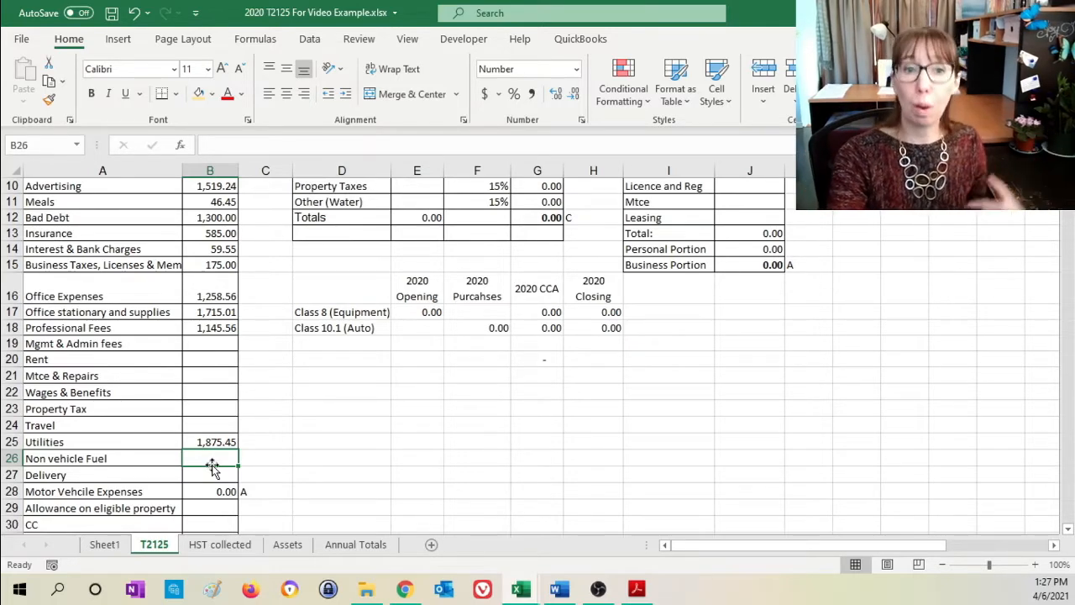
left_click(210, 477)
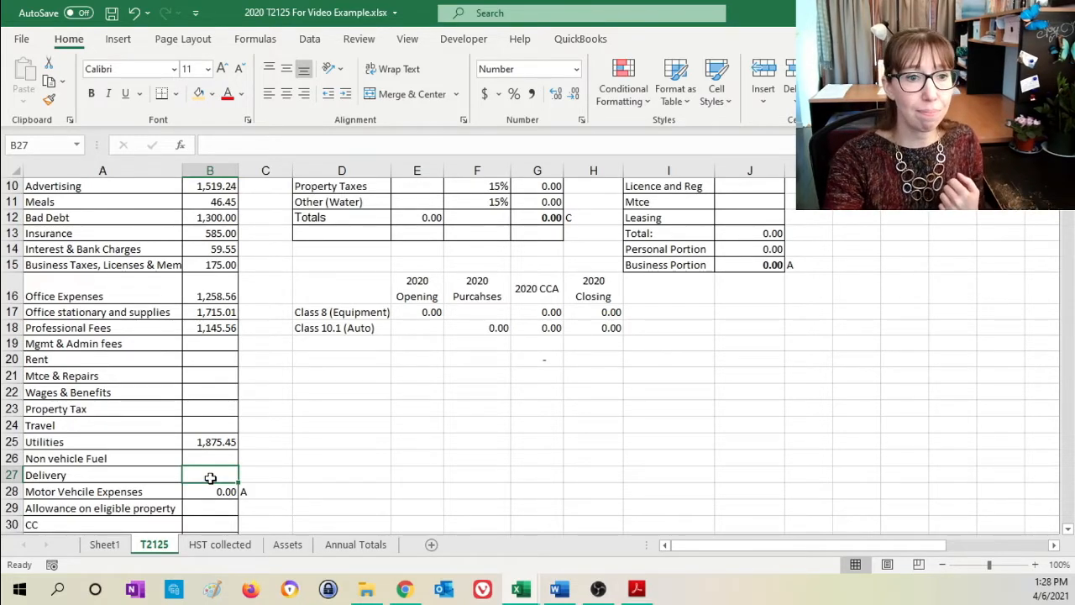
- Examine the Motor Vehicle Expenses, Allowance on eligible property, CC, CCA, Business Use of Home and Other lines
scroll(210, 477, "down", 2)
left_click(217, 397)
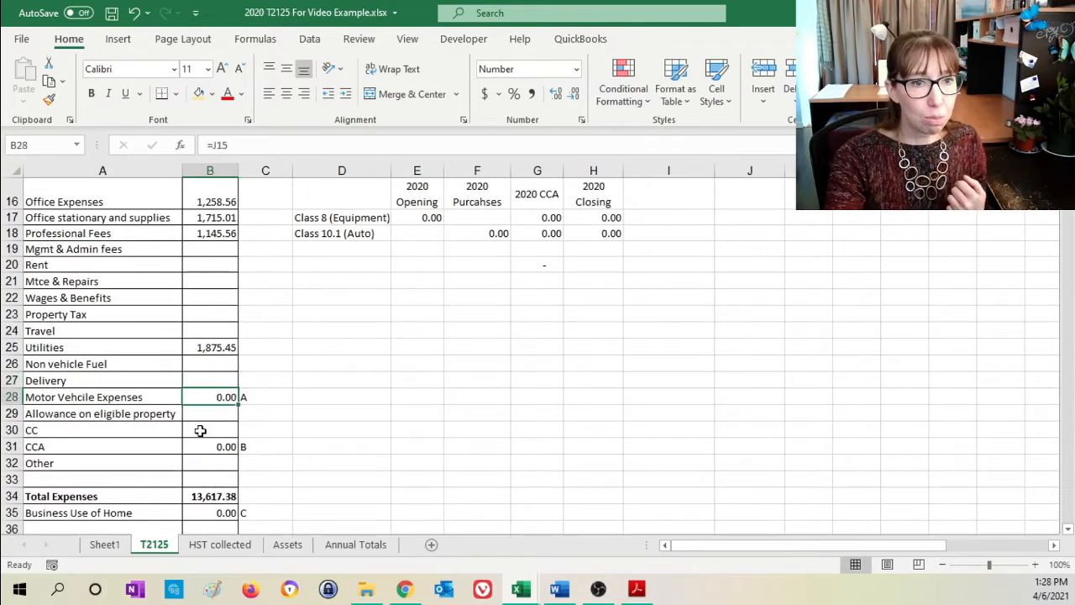
left_click(211, 413)
left_click(212, 430)
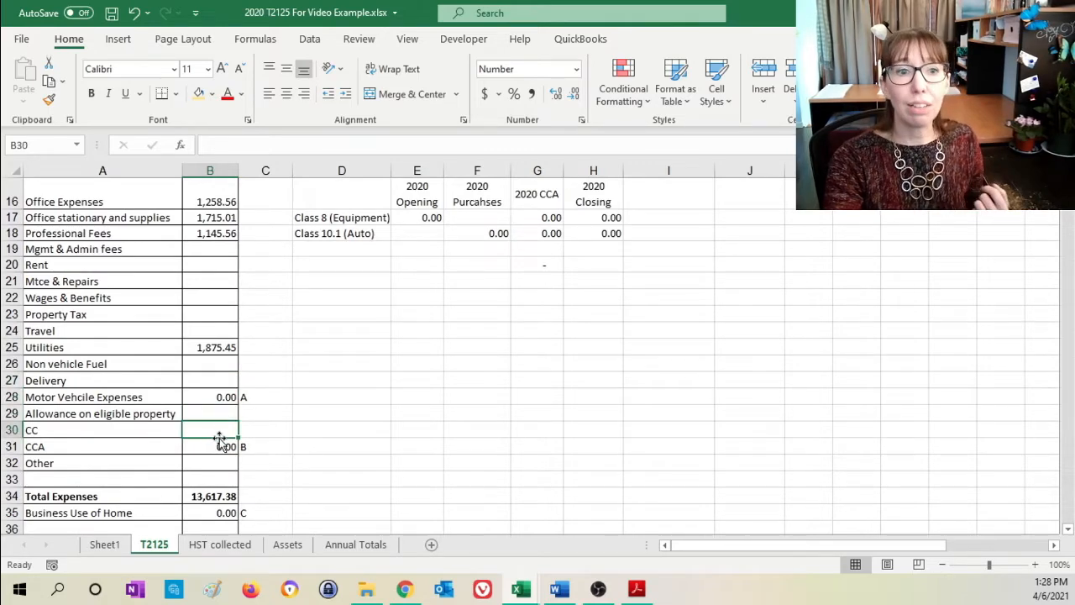
left_click(218, 448)
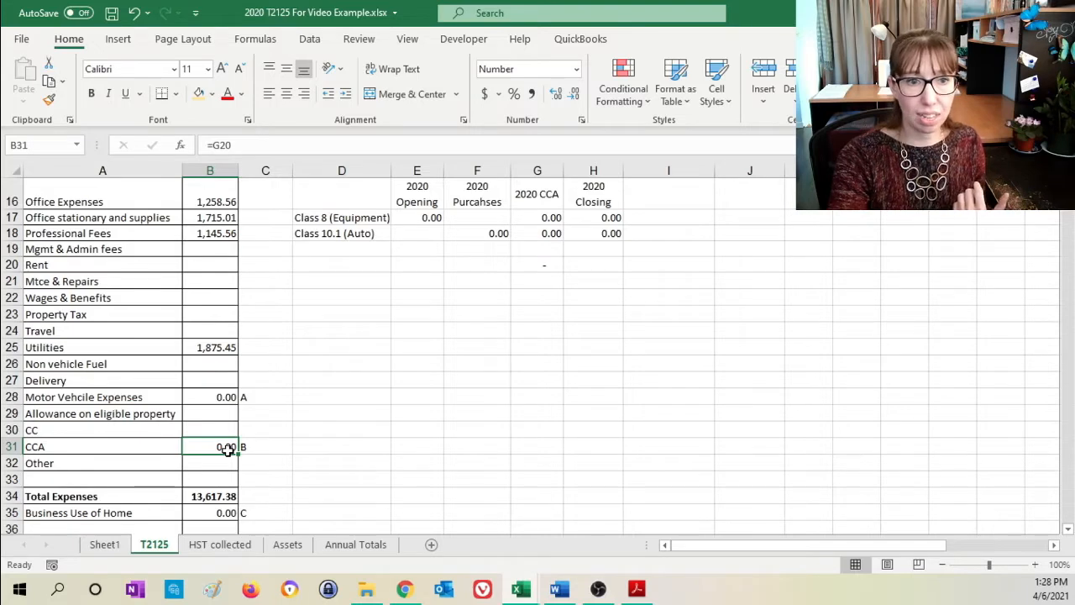
left_click(220, 397)
left_click(206, 511)
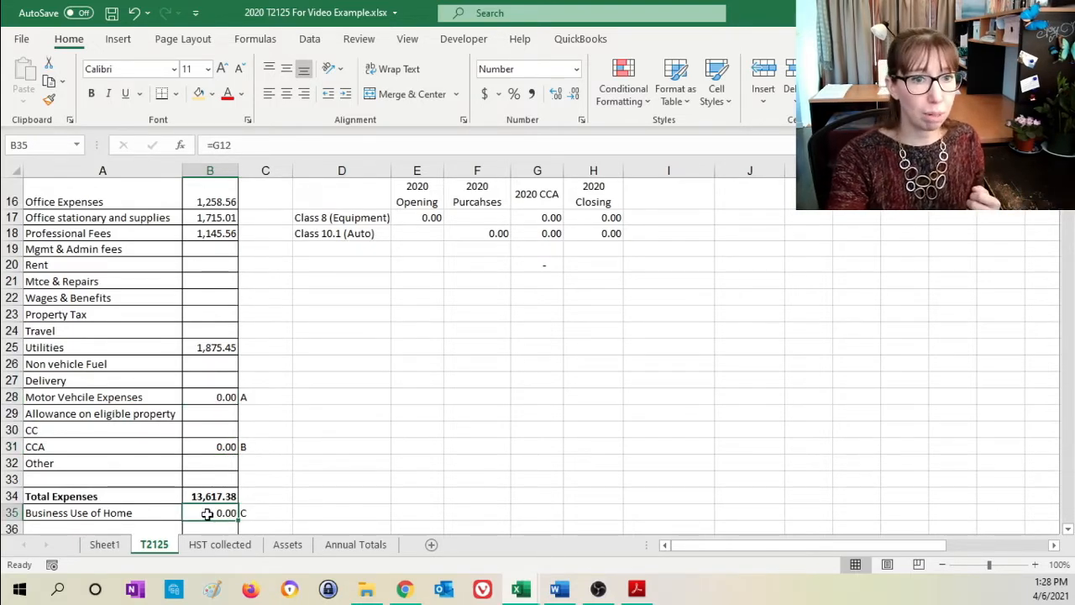
left_click(222, 462)
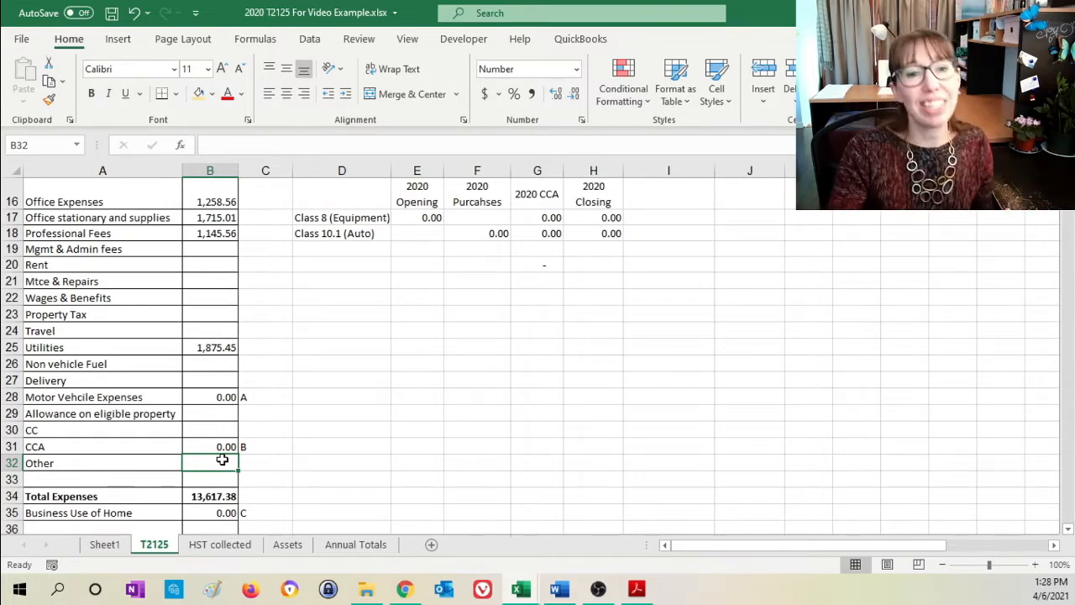
double_click(95, 468)
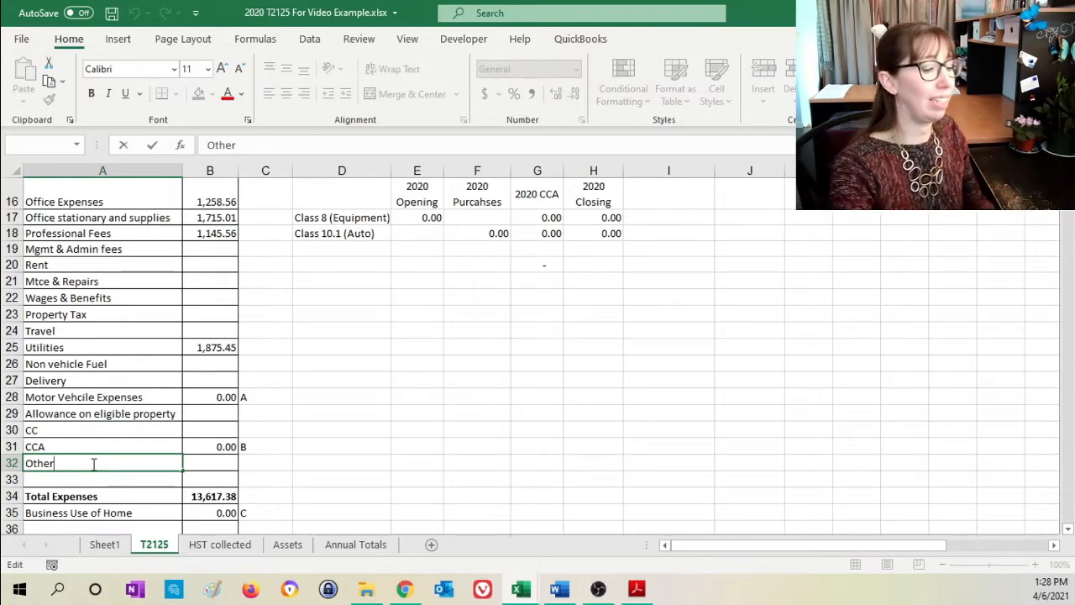
key("Return")
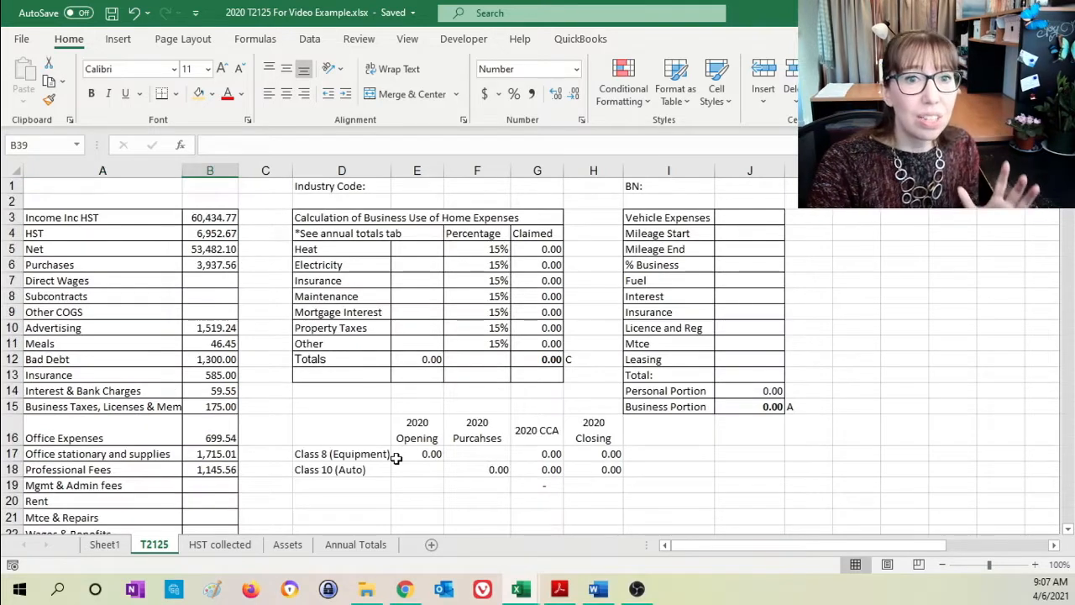
- Examine the Business Use of Home Expenses table, including its percentage column and the empty Heat amount in E5
left_click_drag(342, 217, 542, 370)
left_click(496, 313)
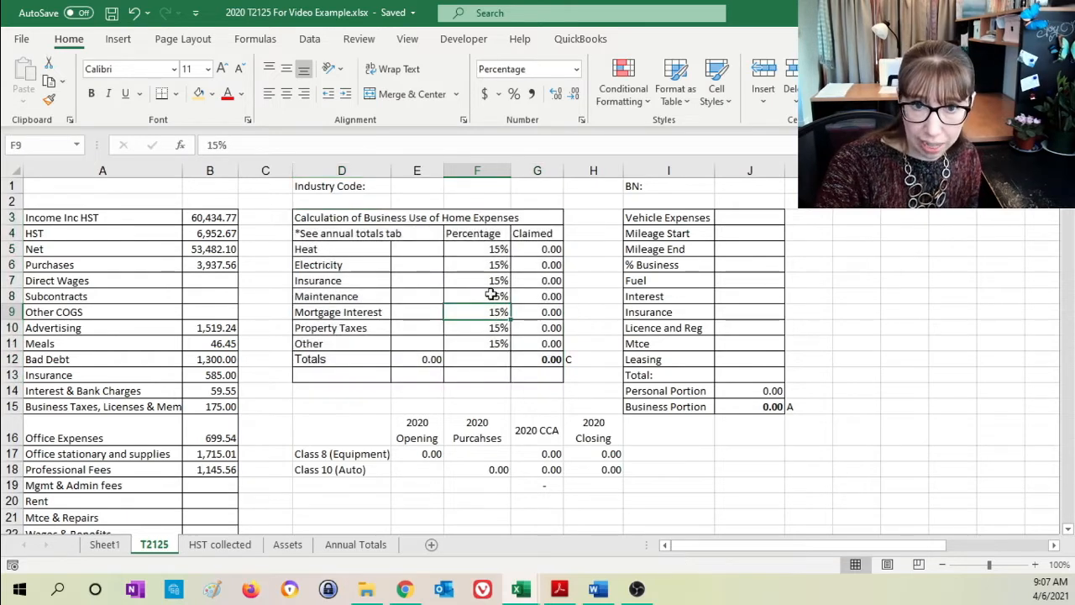
left_click(477, 249)
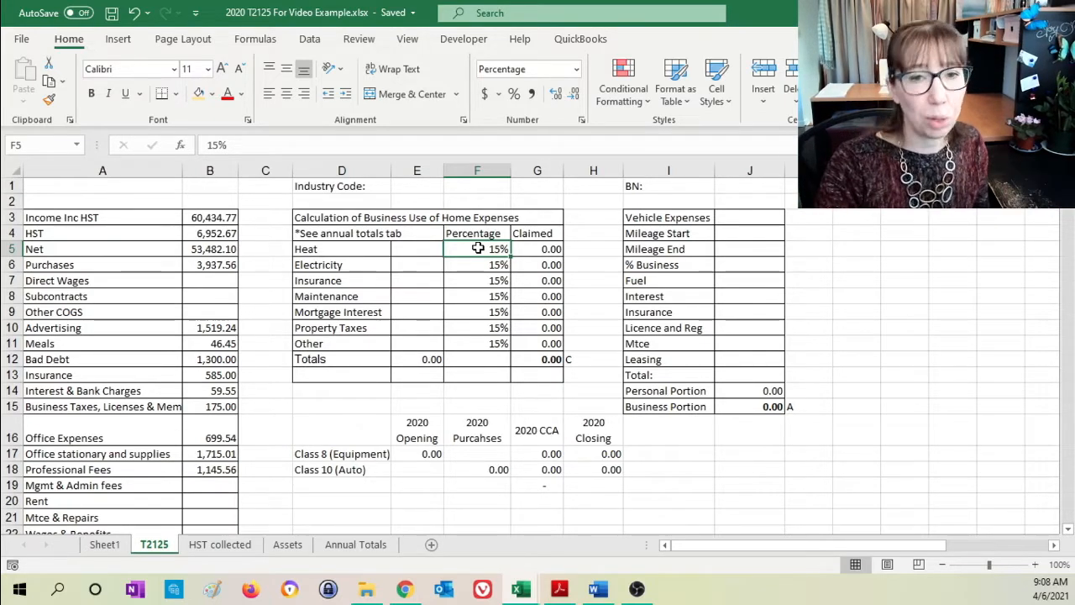
left_click(421, 250)
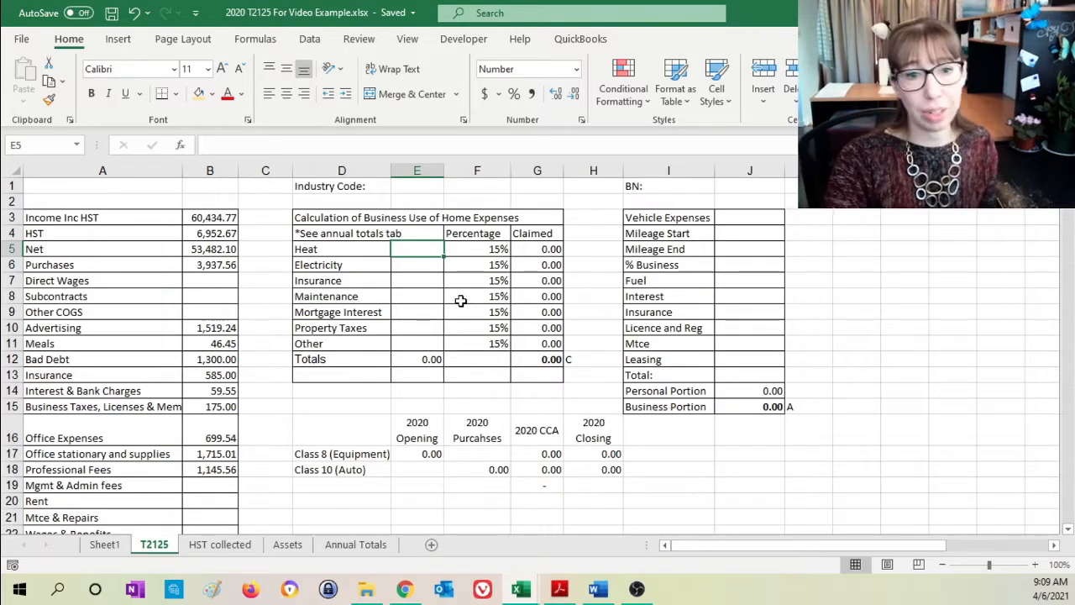
- Copy the entire Mixed Use Expenses sheet from Mixed Use Example P&L.xlsx into the empty Annual Totals sheet of the T2125 workbook
left_click(353, 547)
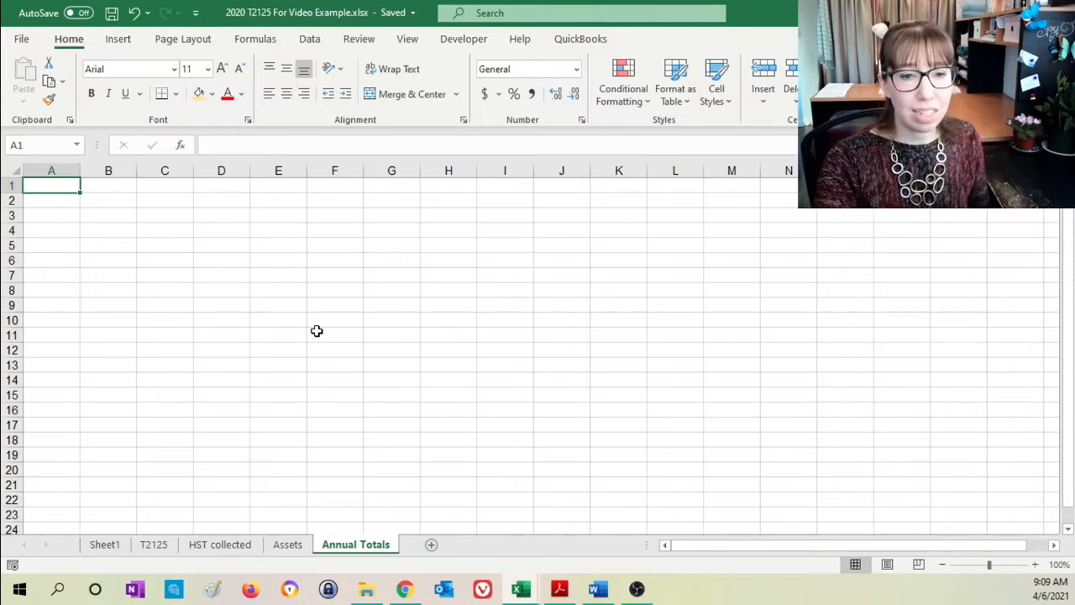
left_click(522, 592)
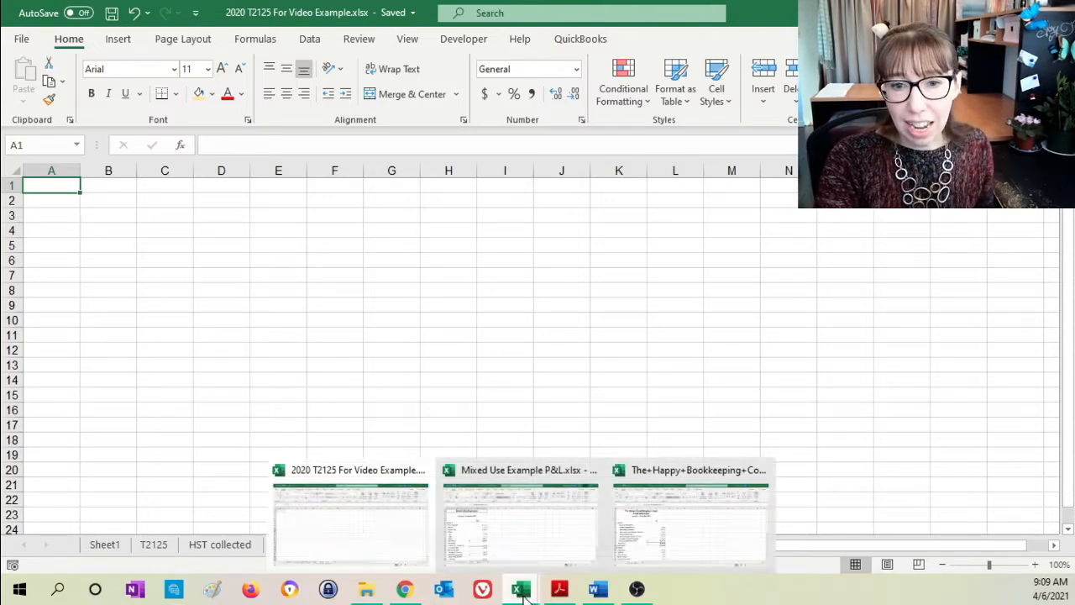
left_click(666, 532)
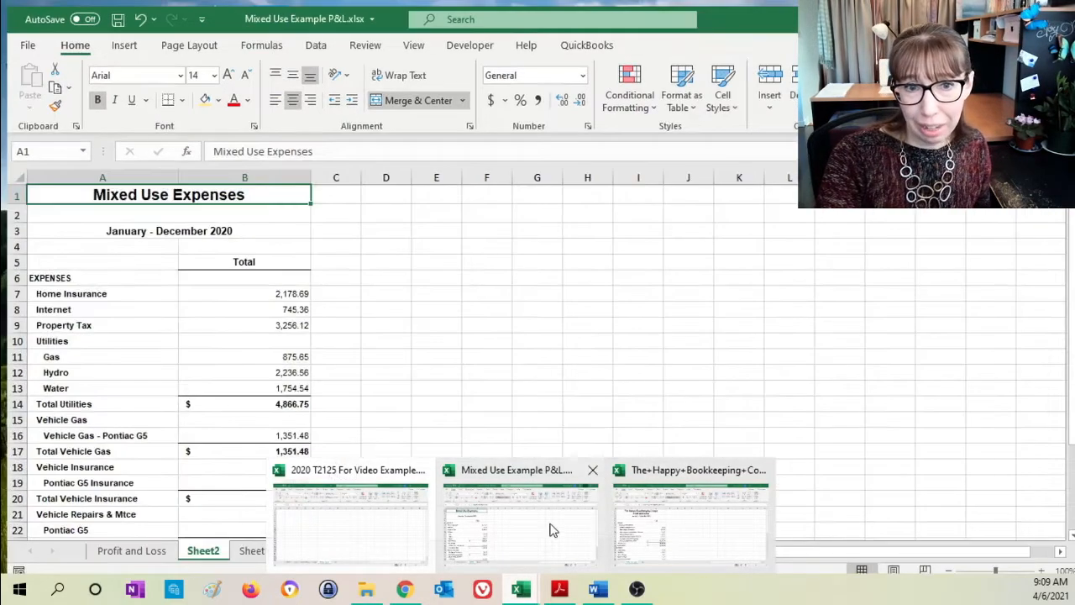
left_click(552, 529)
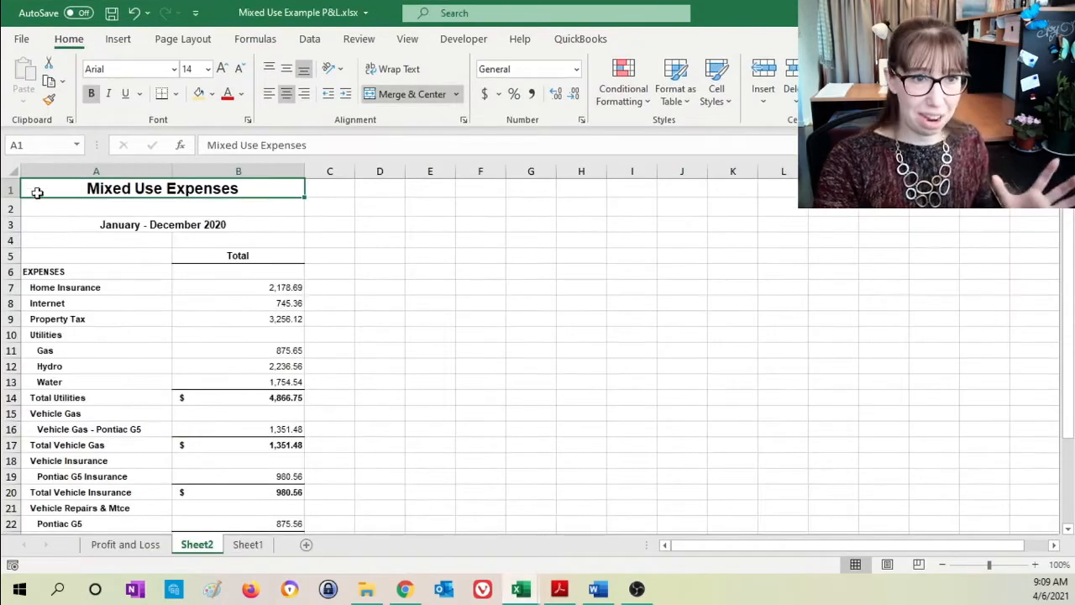
left_click(10, 171)
key("ctrl+c")
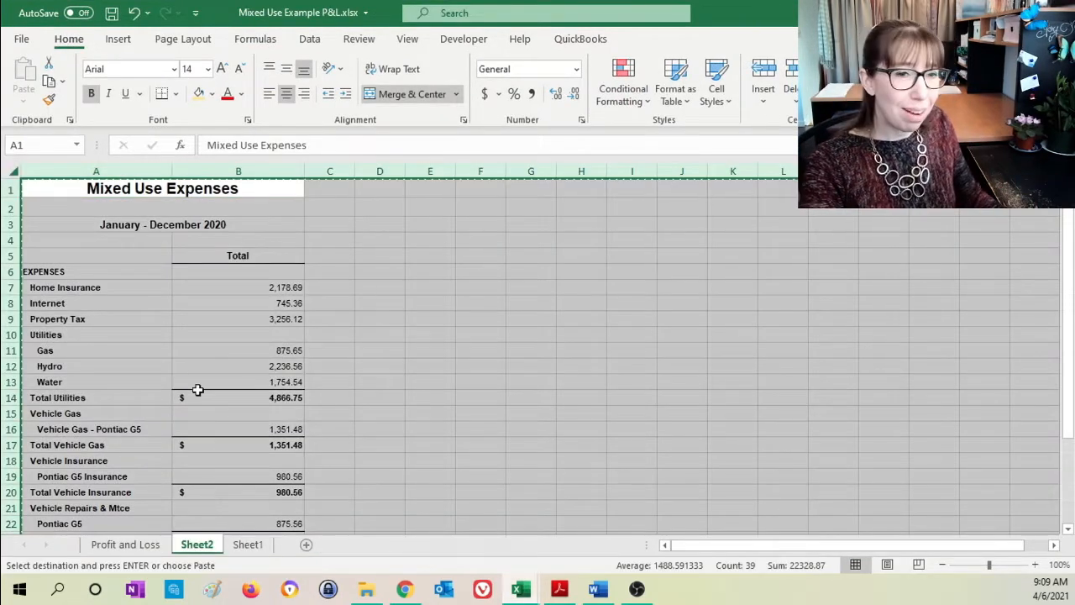
key("alt+Tab")
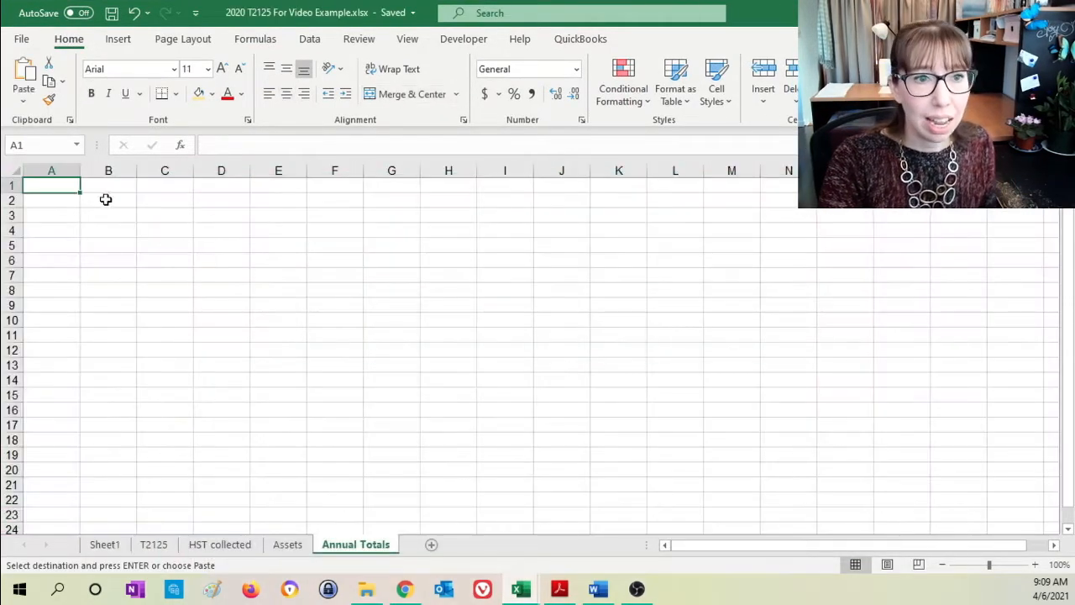
key("ctrl+v")
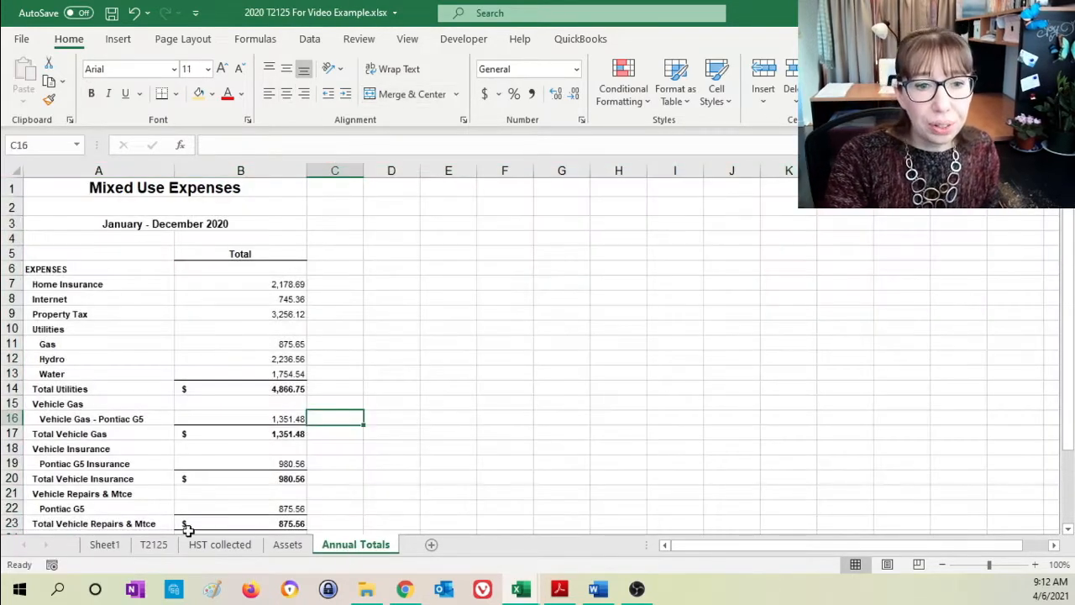
- Link the Heat amount in E5 of the T2125 sheet to the Gas total, ='Annual Totals'!B11
left_click(155, 544)
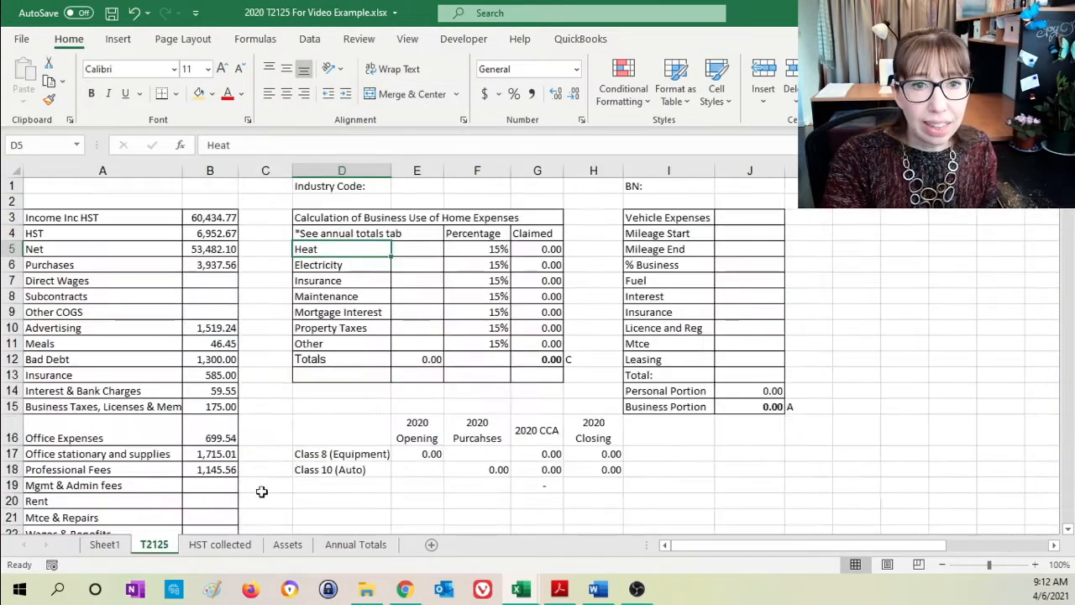
left_click(415, 249)
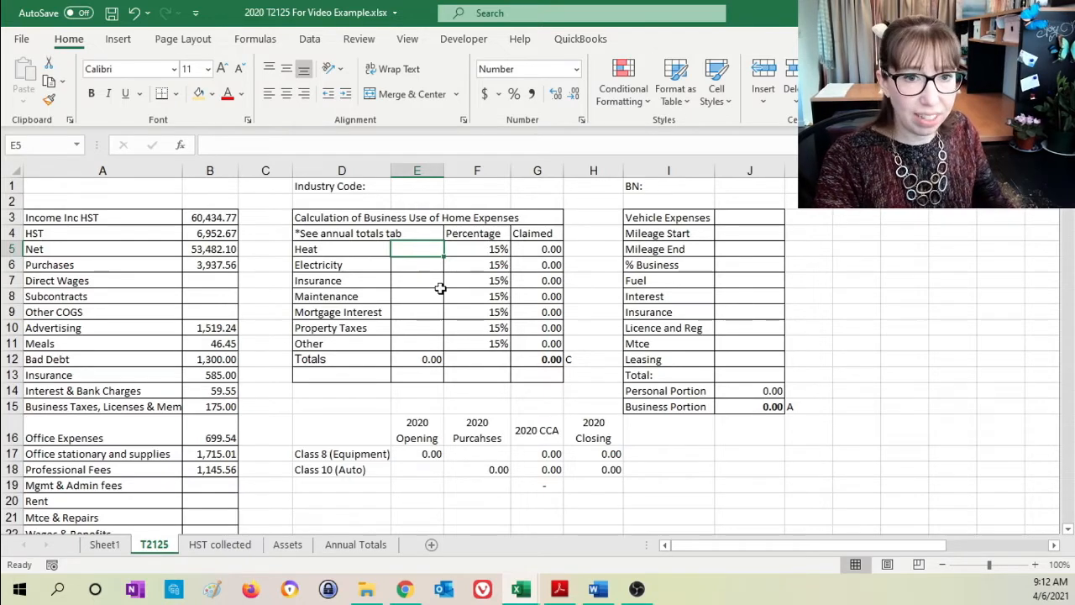
type("=")
left_click(374, 544)
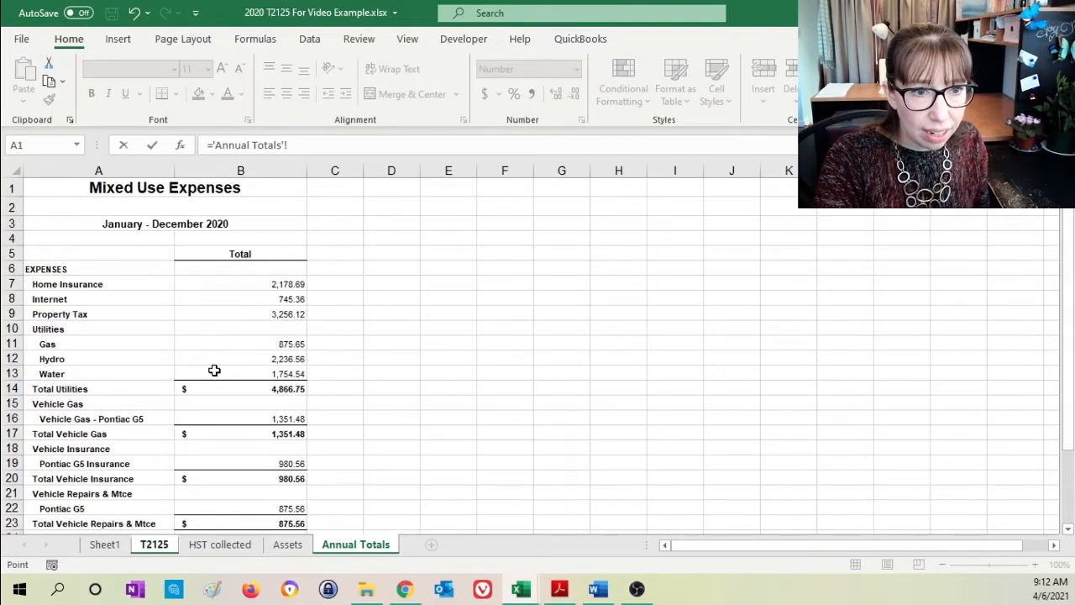
left_click(238, 343)
key("Return")
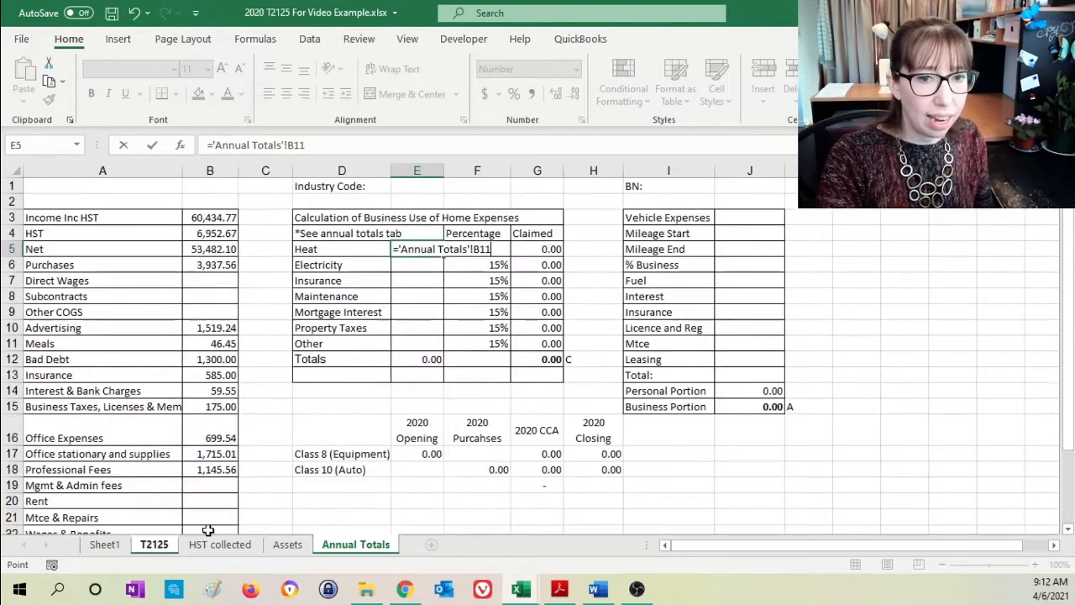
- Highlight the Gas total in B11 of the Annual Totals sheet with a light gold fill and note "Home Heat" in C11
left_click(352, 546)
left_click(267, 344)
left_click(199, 93)
left_click(320, 343)
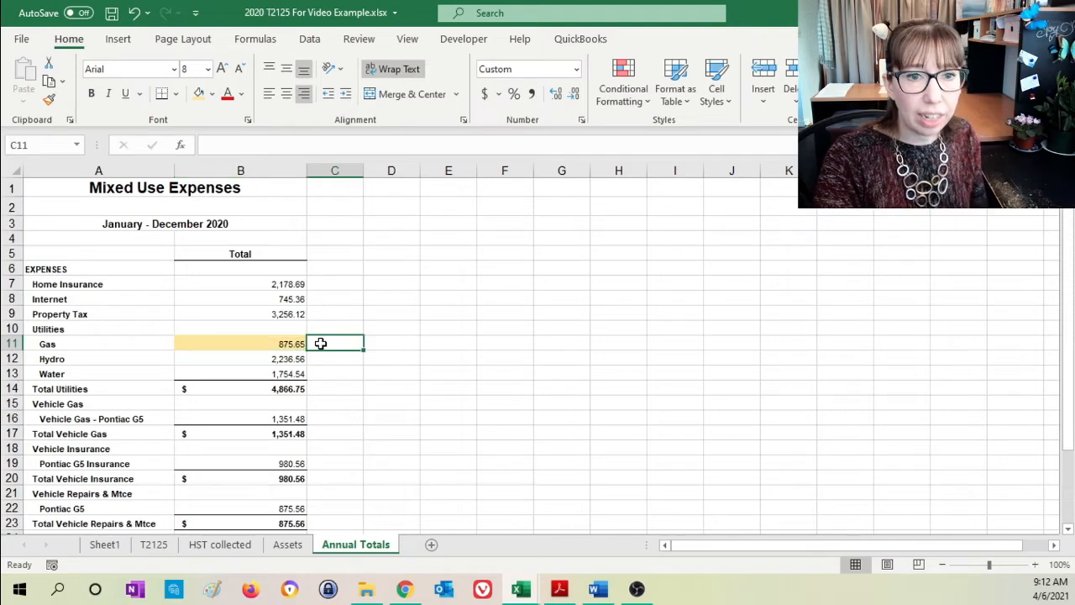
type("Hrst")
key("BackSpace")
key("BackSpace")
key("BackSpace")
key("BackSpace")
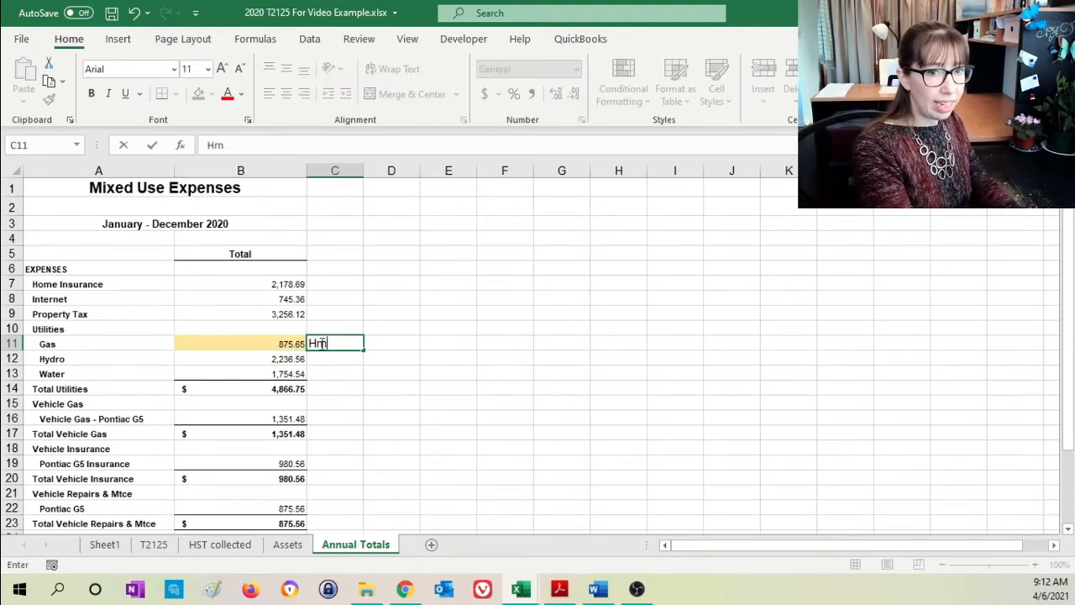
type("Home")
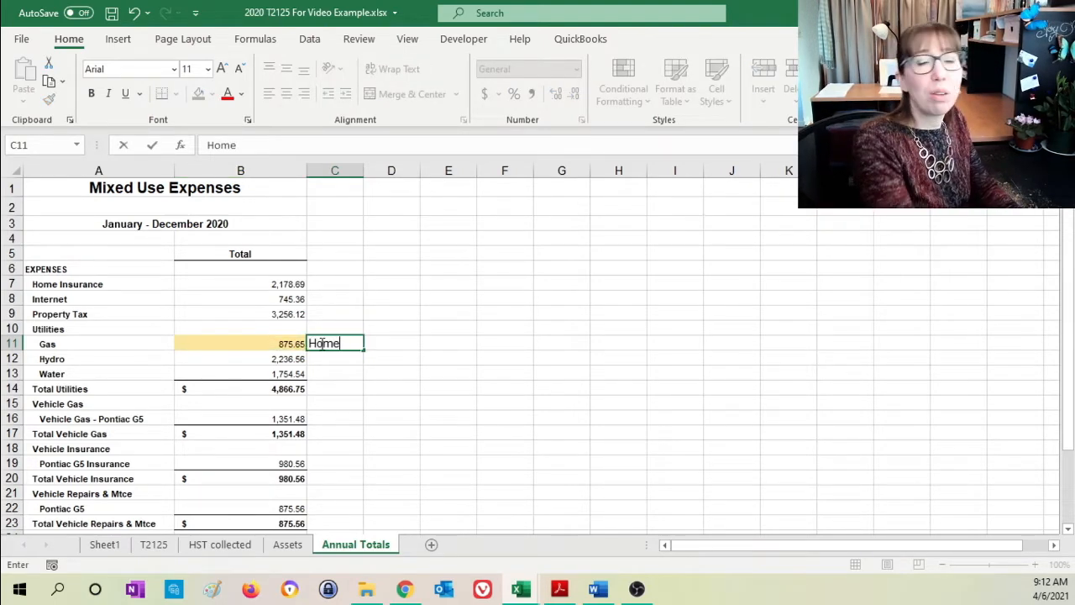
type(" Heat")
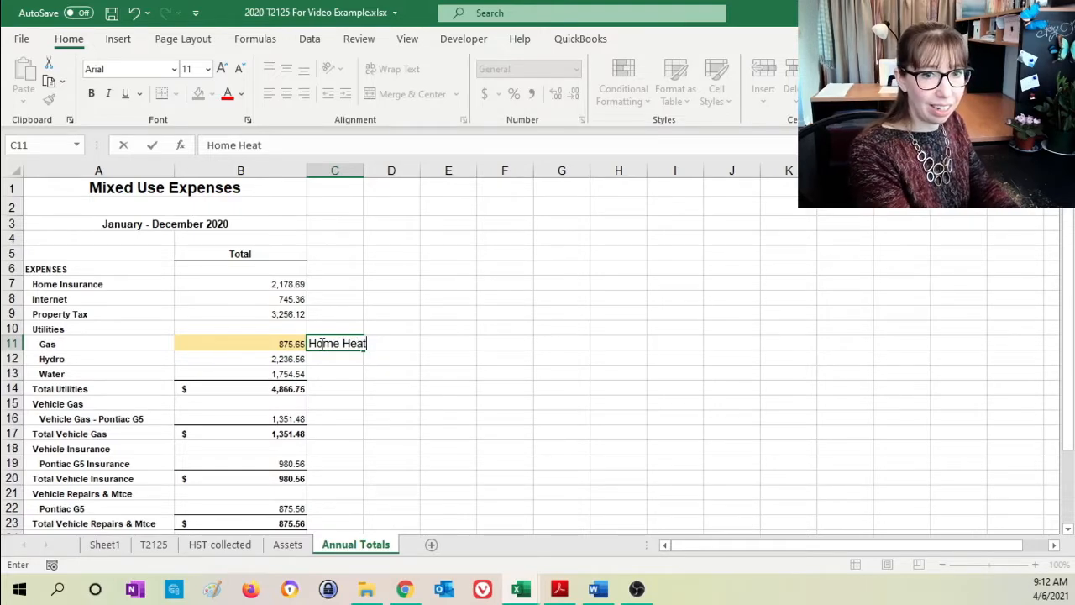
key("Return")
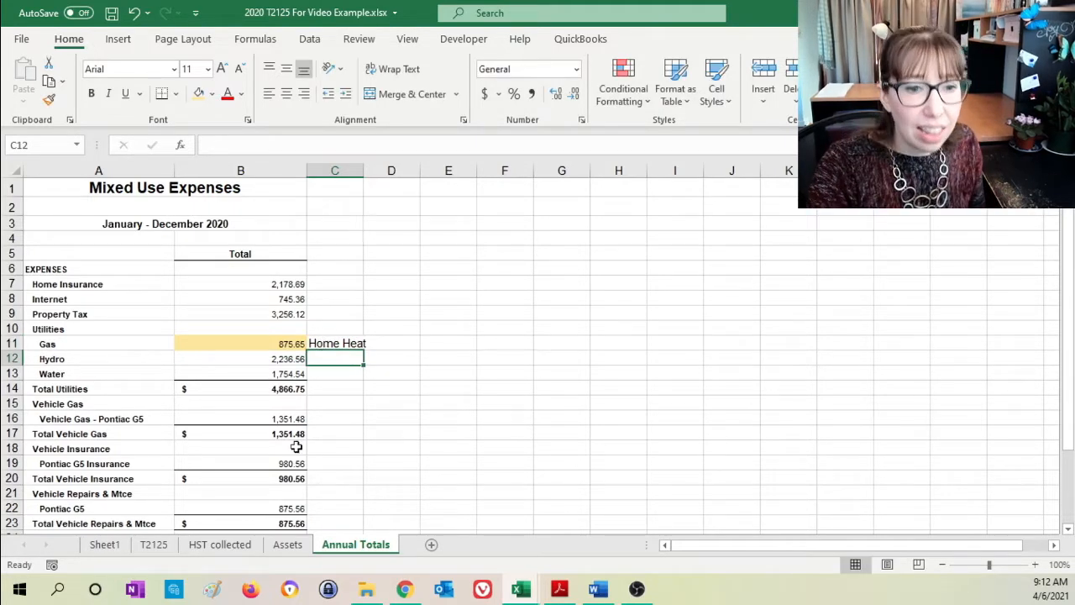
- Link the Electricity amount in E6 of the T2125 sheet to the Hydro total, ='Annual Totals'!B12
left_click(156, 544)
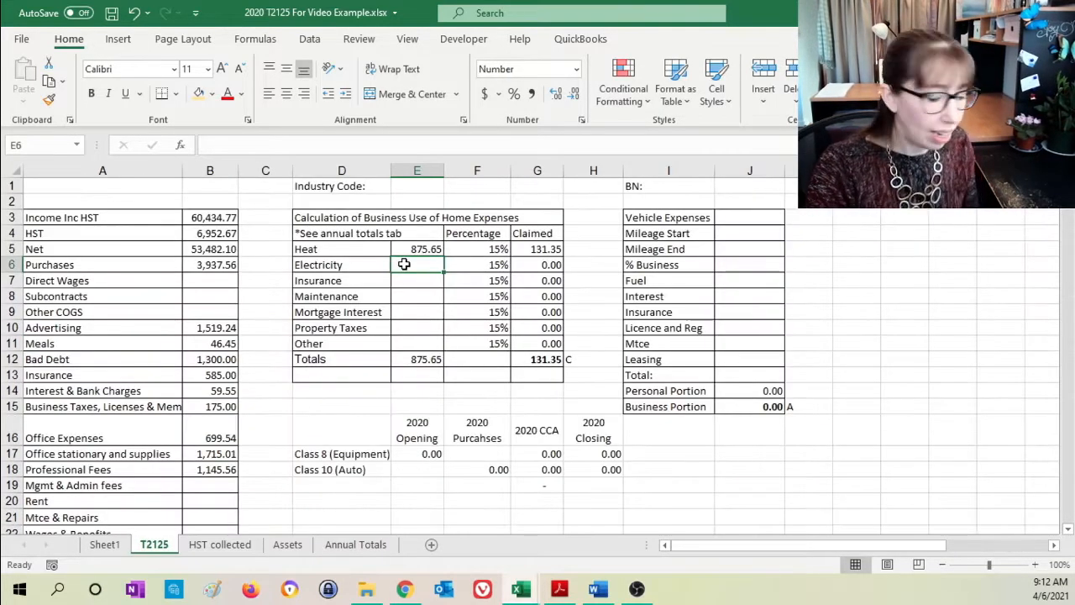
type("=")
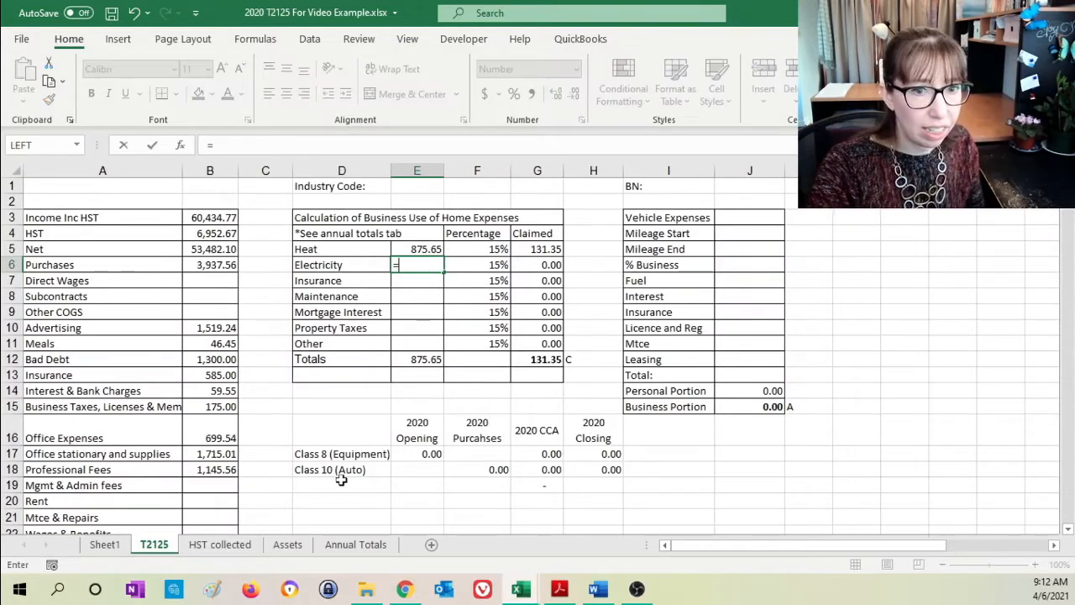
left_click(358, 546)
left_click(277, 361)
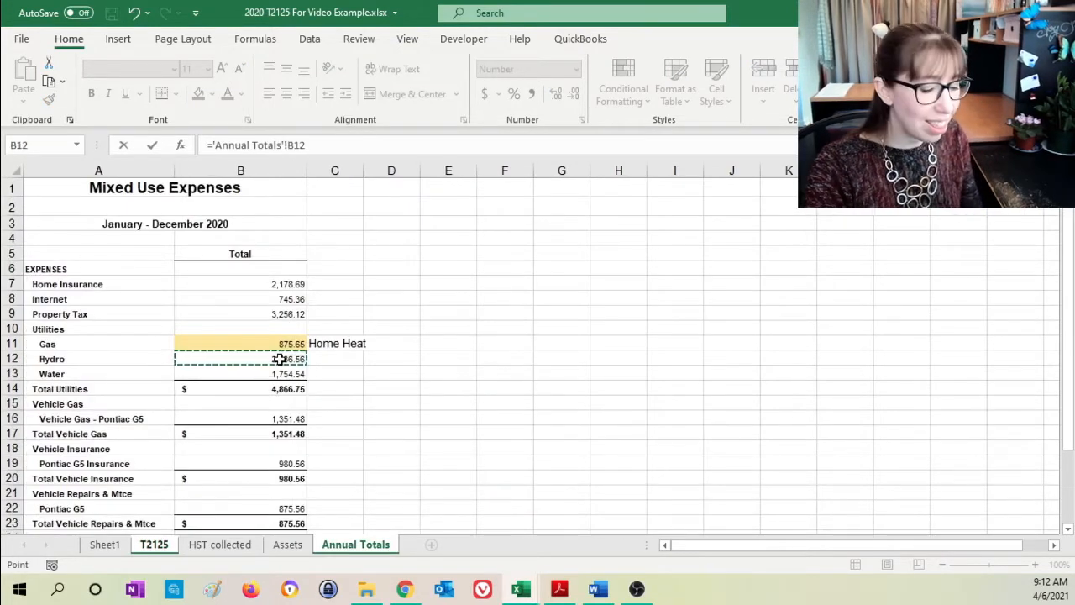
key("Return")
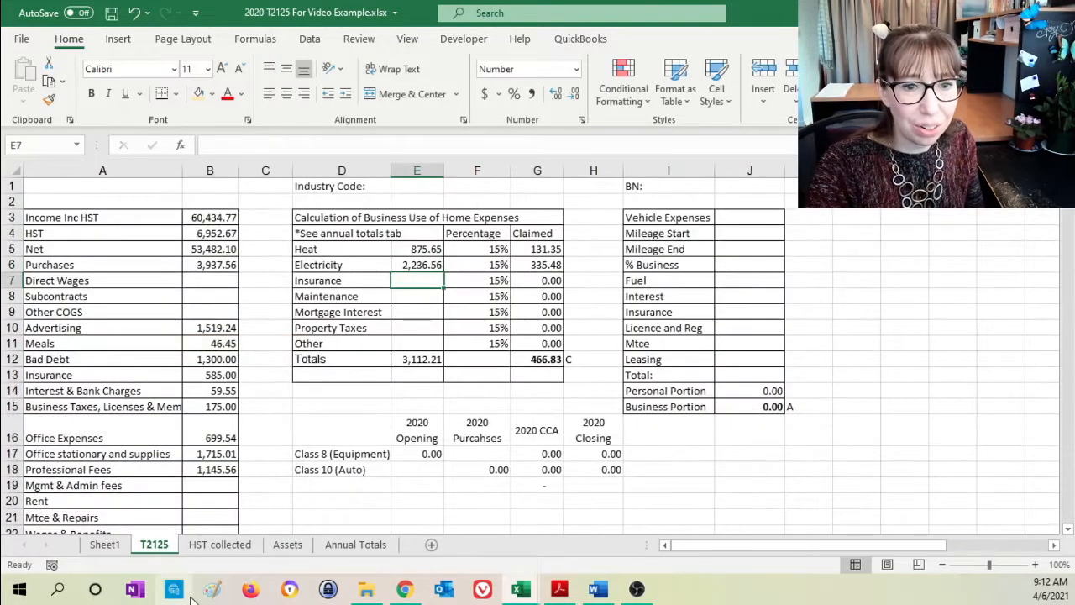
- Highlight the Hydro total in B12 of the Annual Totals sheet with the light gold fill and note "Home Electricity" in C12
left_click(355, 545)
left_click(290, 357)
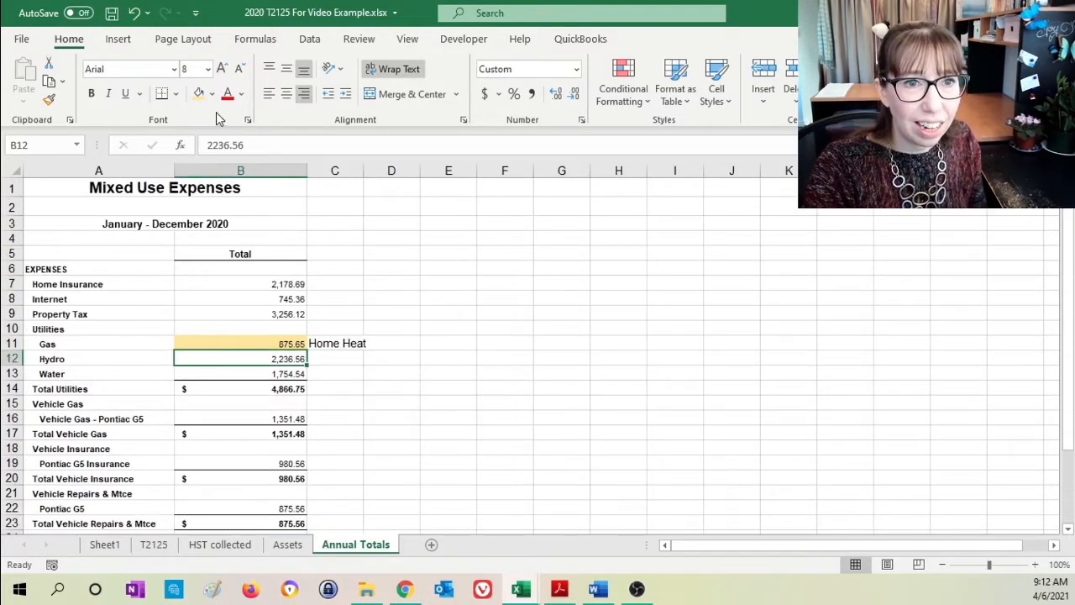
left_click(200, 94)
left_click(336, 345)
left_click(337, 358)
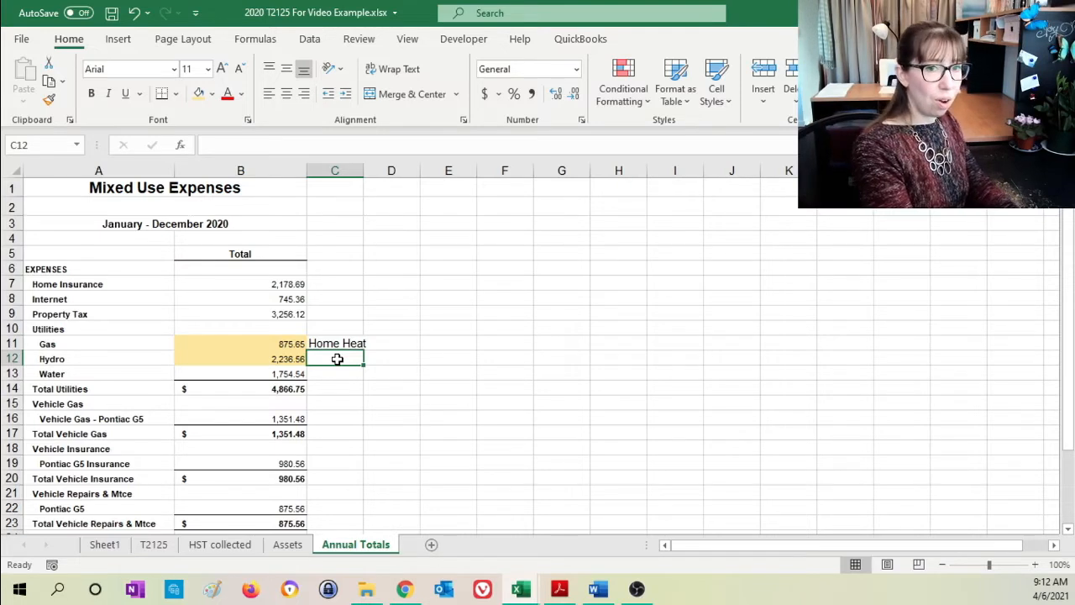
type("Home Electricity")
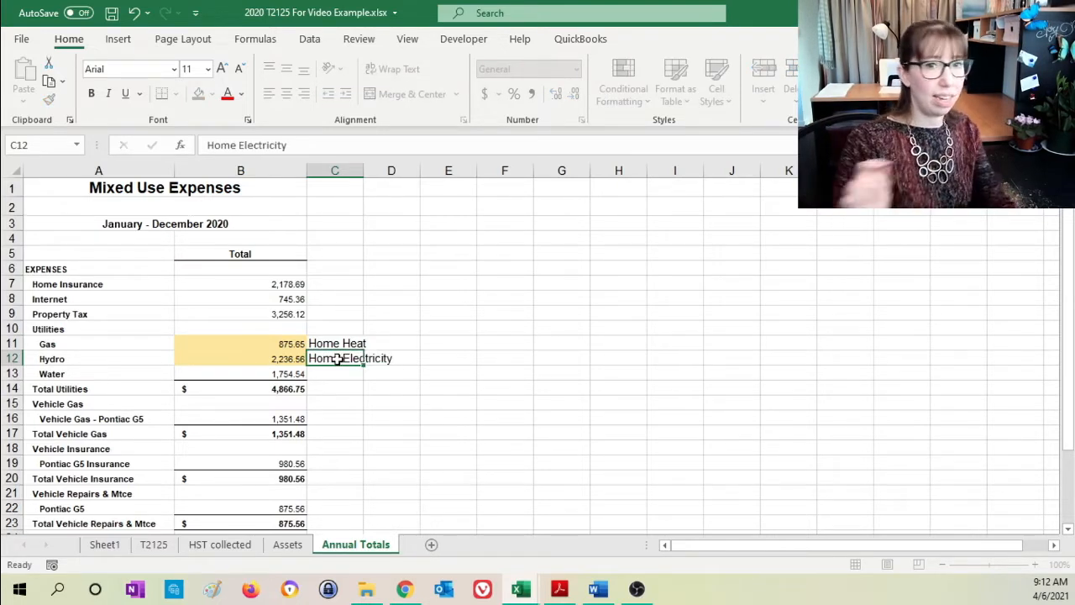
key("Return")
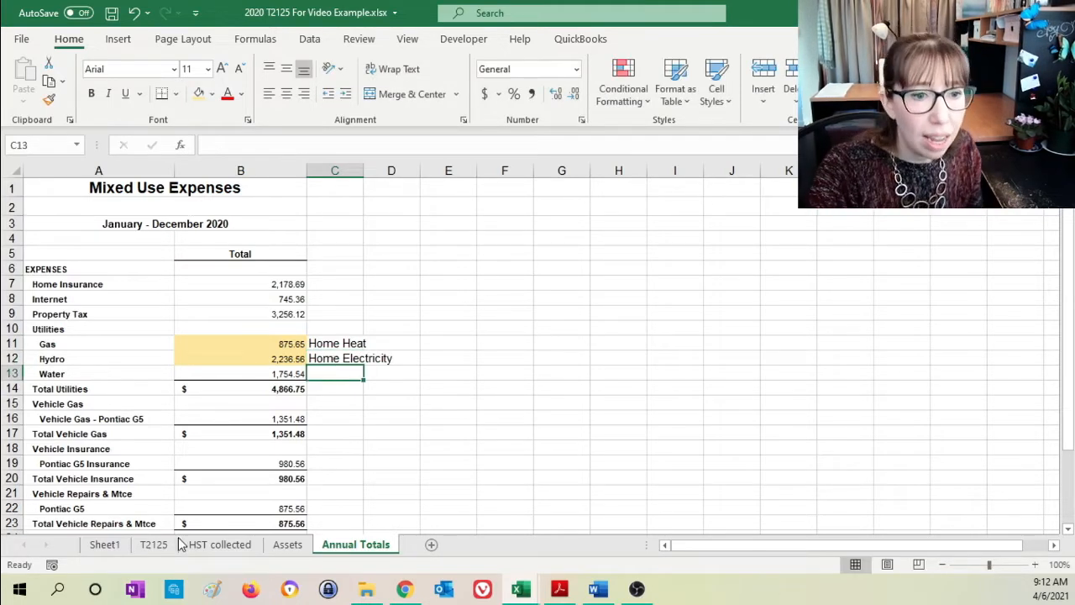
- Link the home Insurance amount in E7 of the T2125 sheet to the Home Insurance total, ='Annual Totals'!B7
left_click(237, 544)
left_click(156, 544)
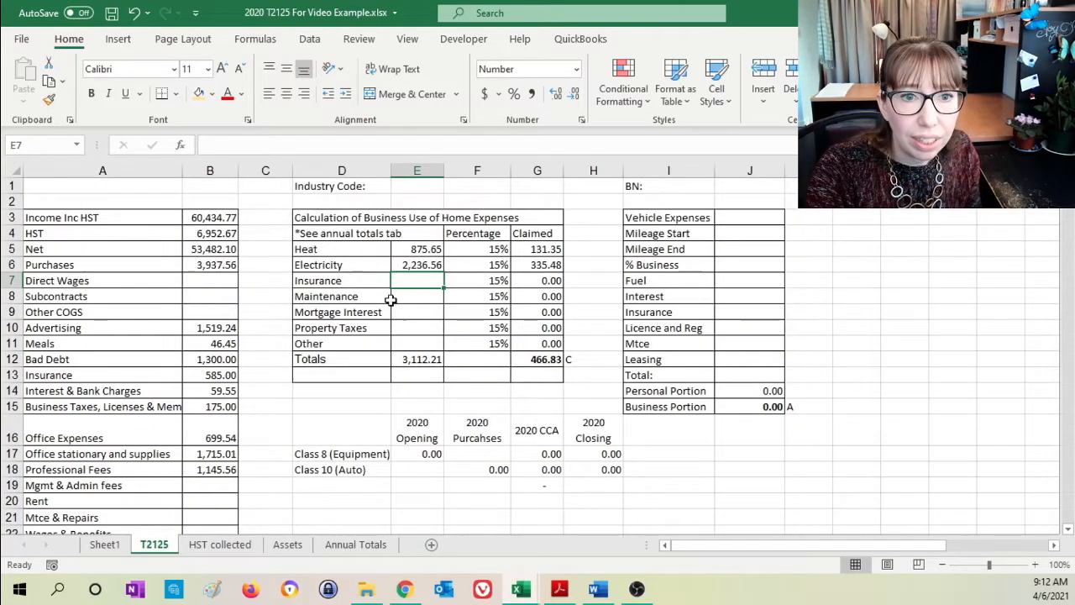
type("=")
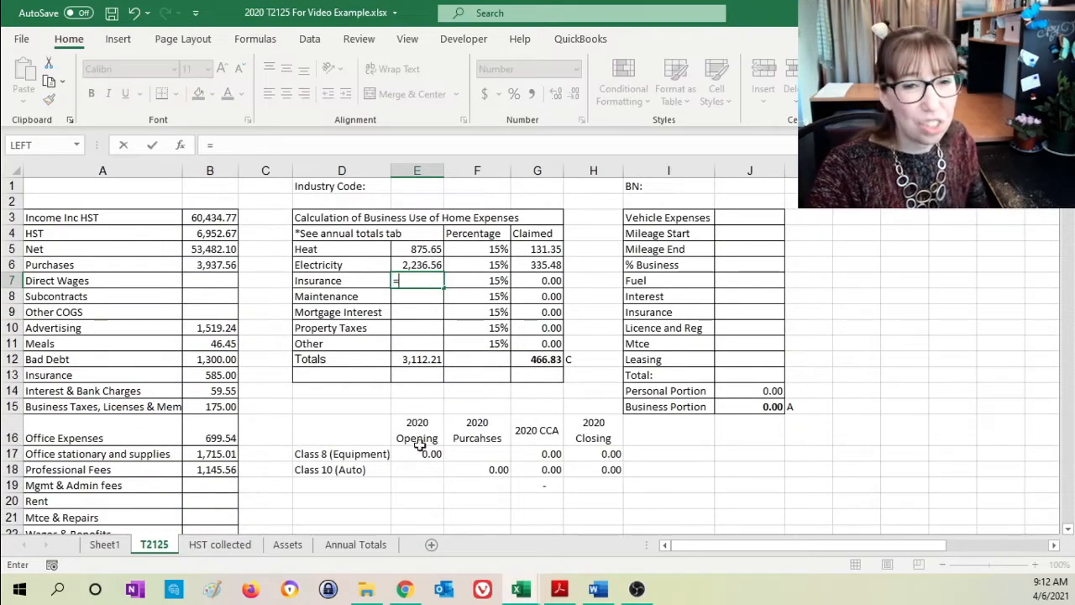
left_click(356, 544)
left_click(272, 284)
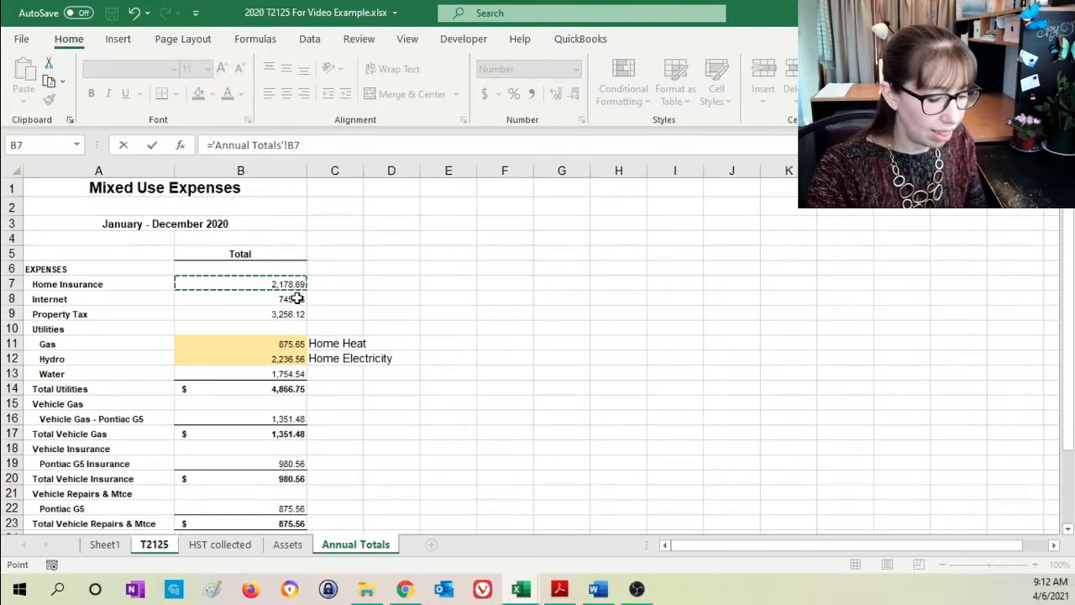
key("Return")
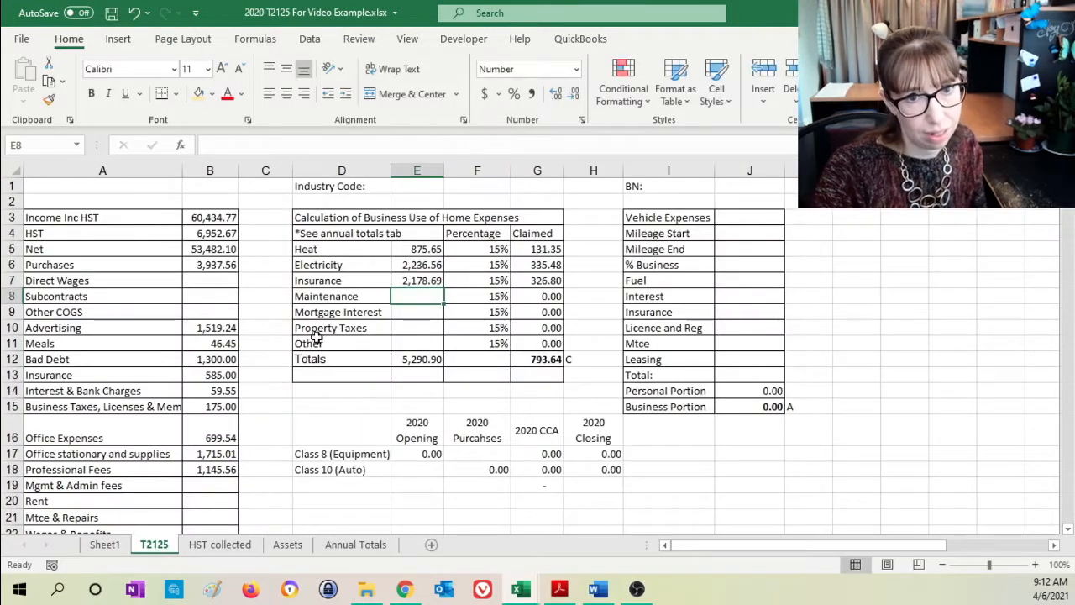
- Highlight the Home Insurance total in B7 of the Annual Totals sheet with the light gold fill and note "Home Insurance" in C7
left_click(356, 544)
left_click(256, 287)
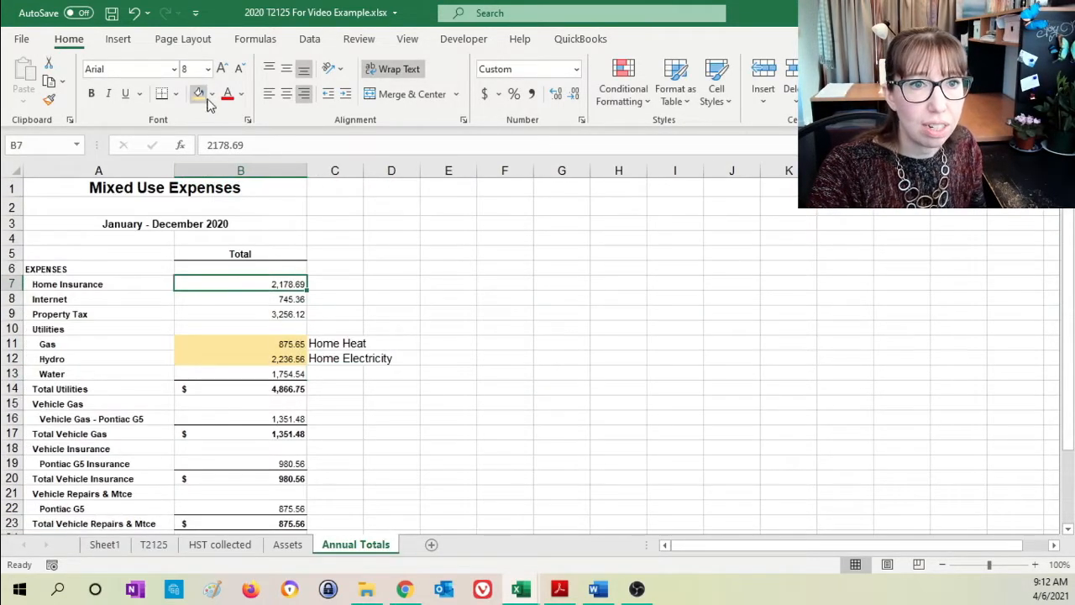
left_click(199, 93)
left_click(340, 284)
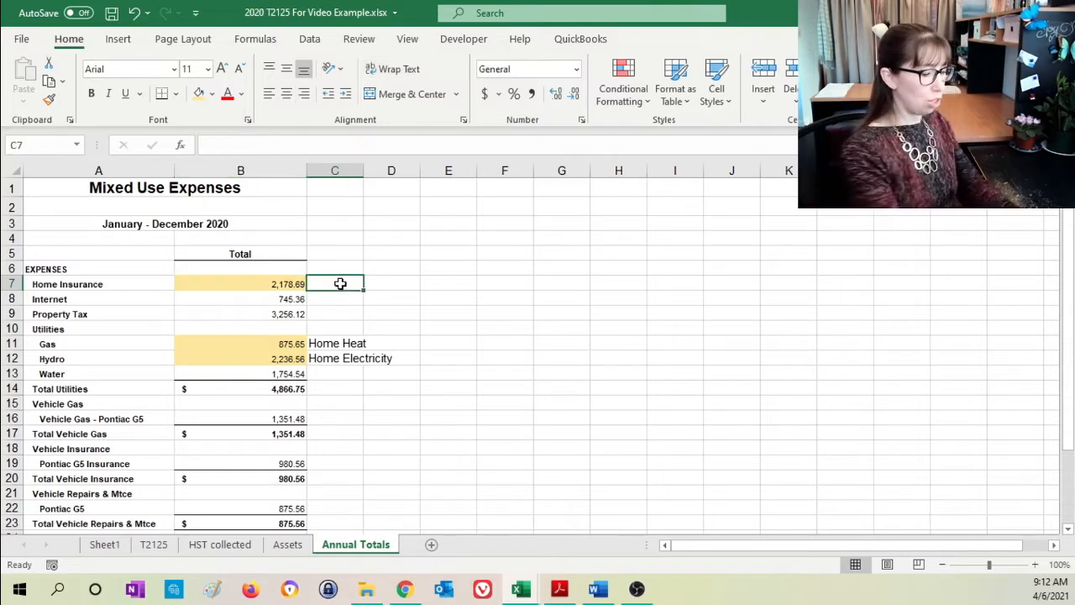
type("Home Insurance")
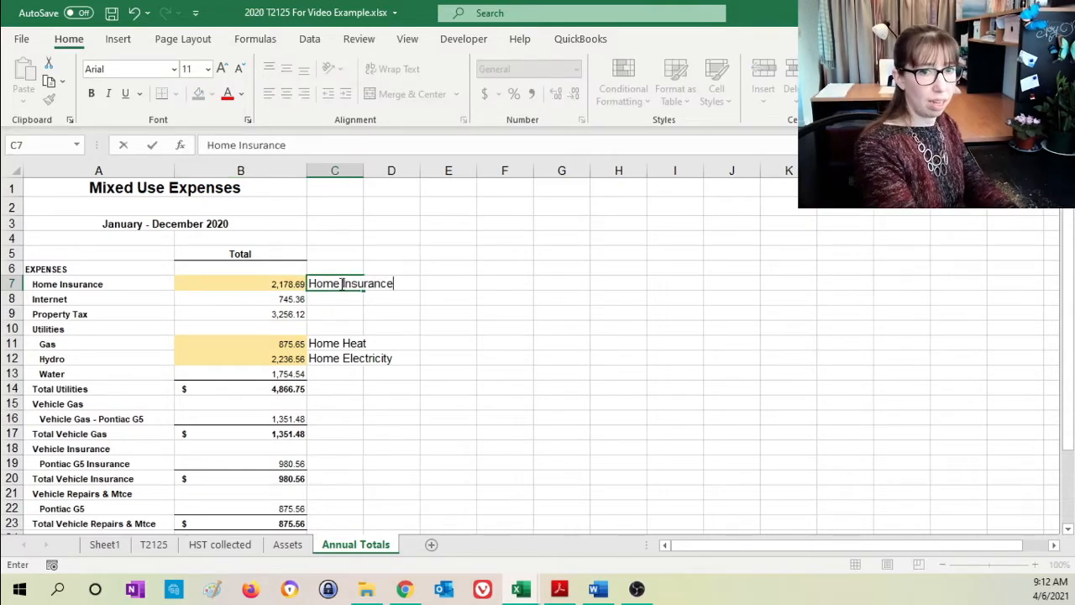
key("Return")
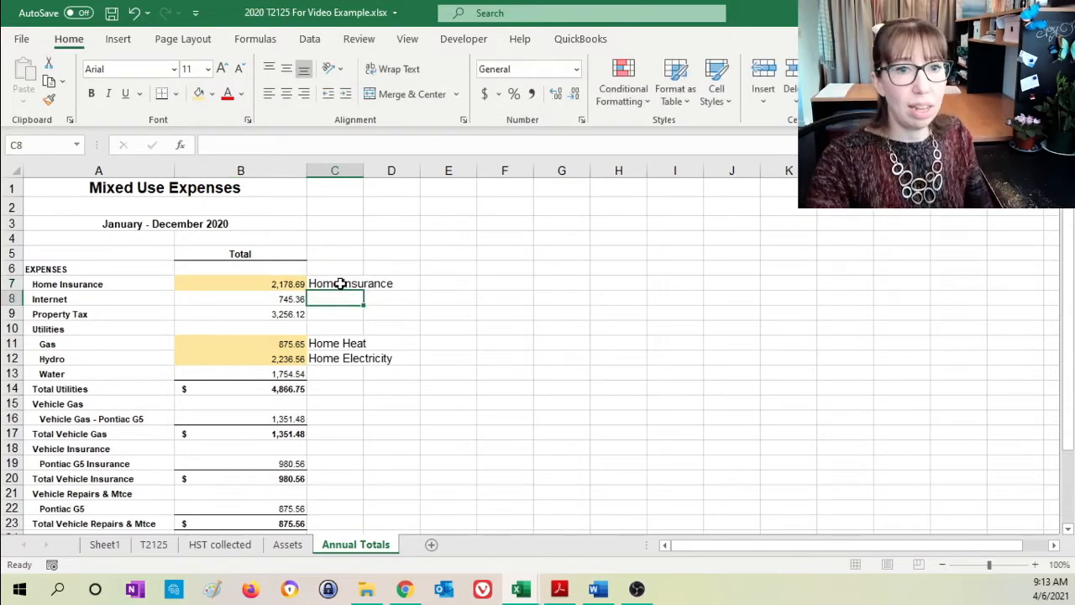
- Enter 4600 as the Mortgage Interest amount in E9 of the T2125 sheet
left_click(153, 544)
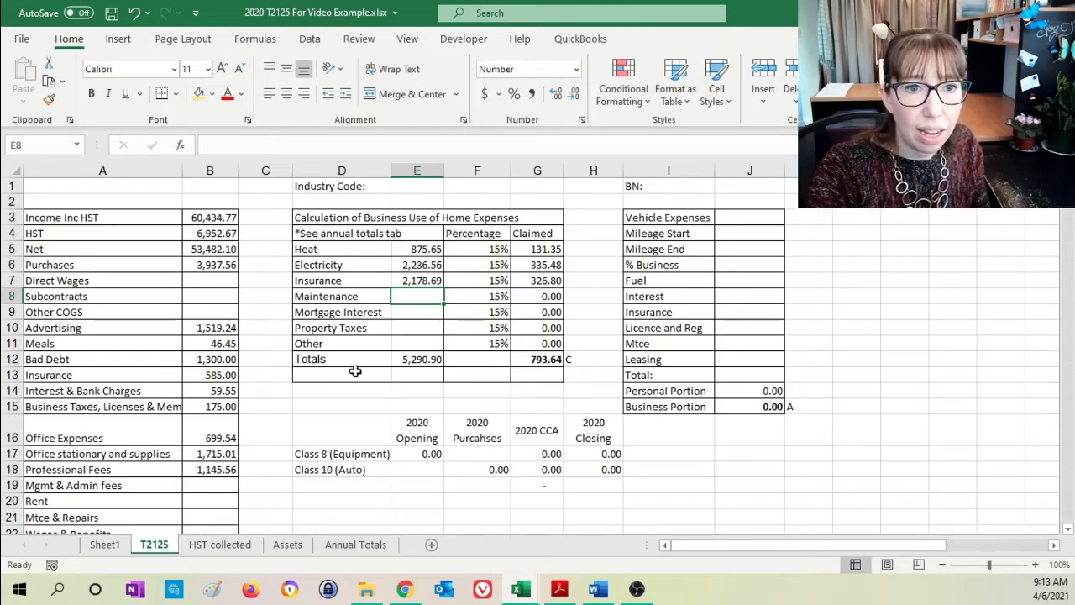
left_click(417, 310)
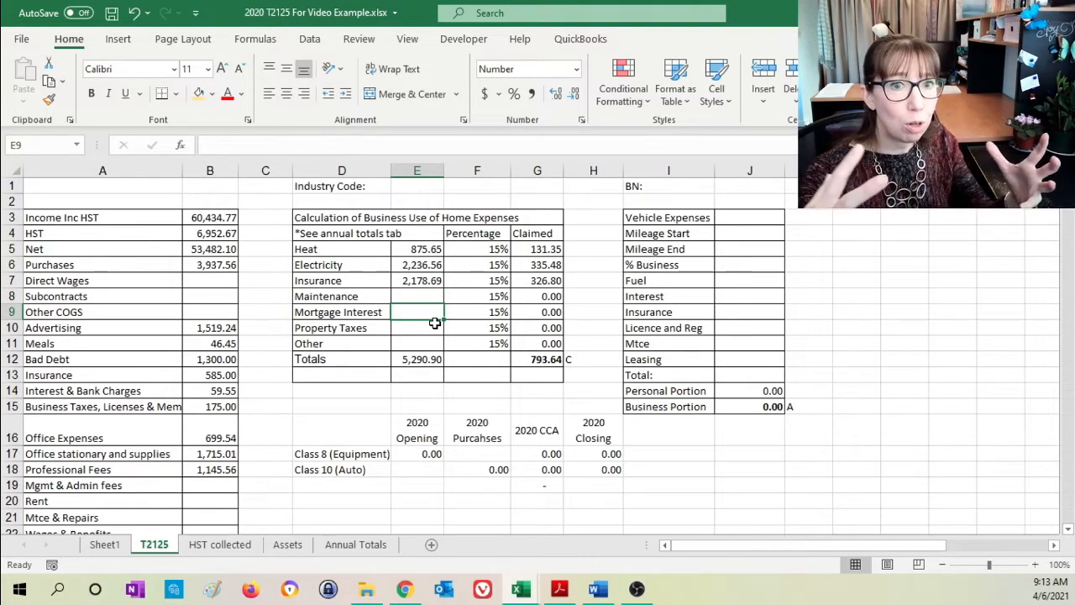
left_click(467, 311)
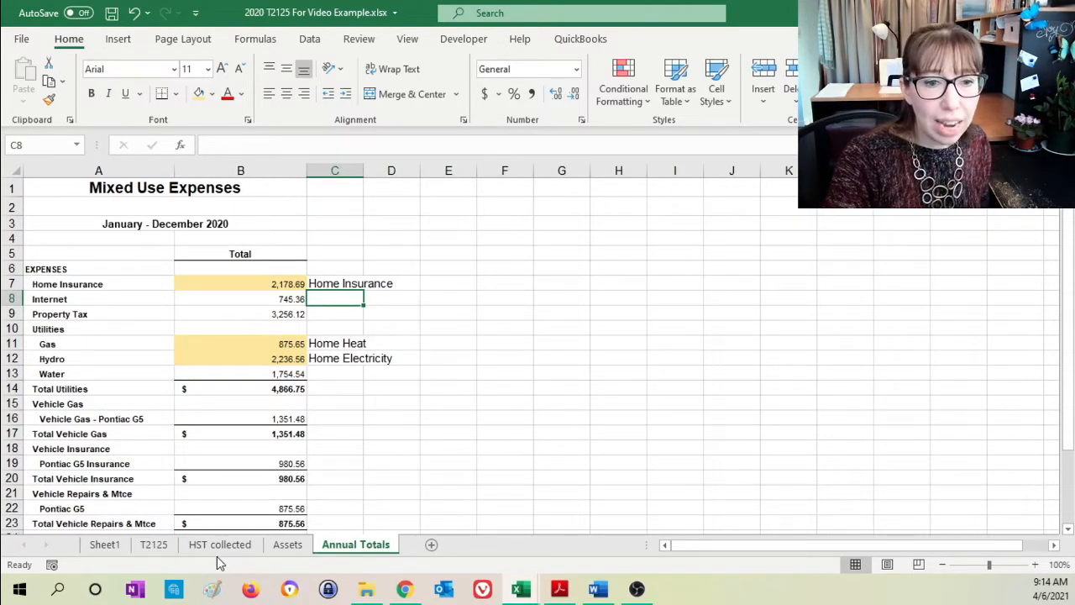
left_click(154, 544)
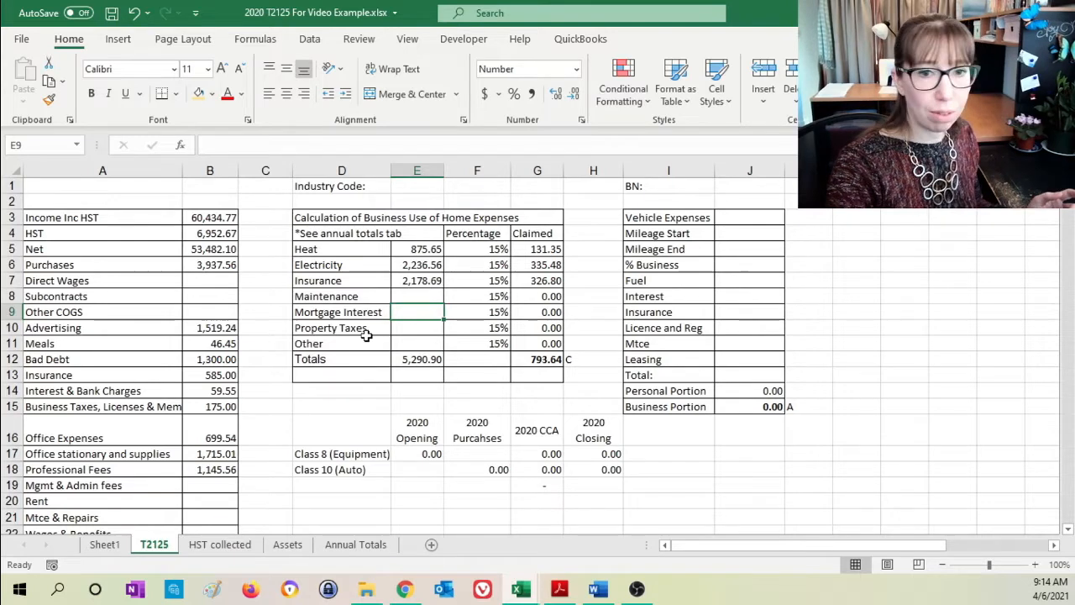
type("4600")
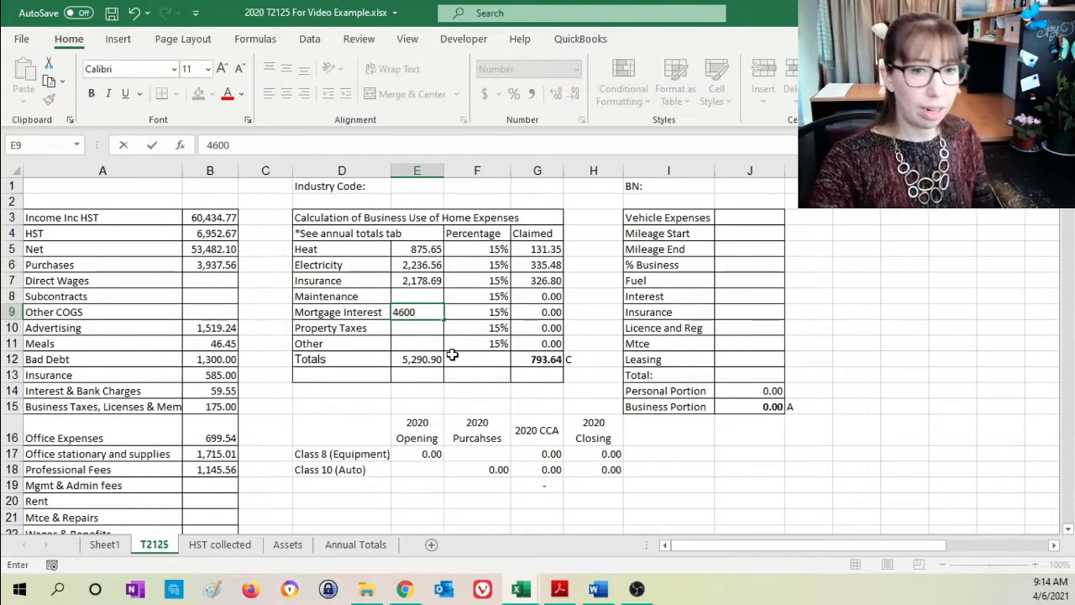
key("Return")
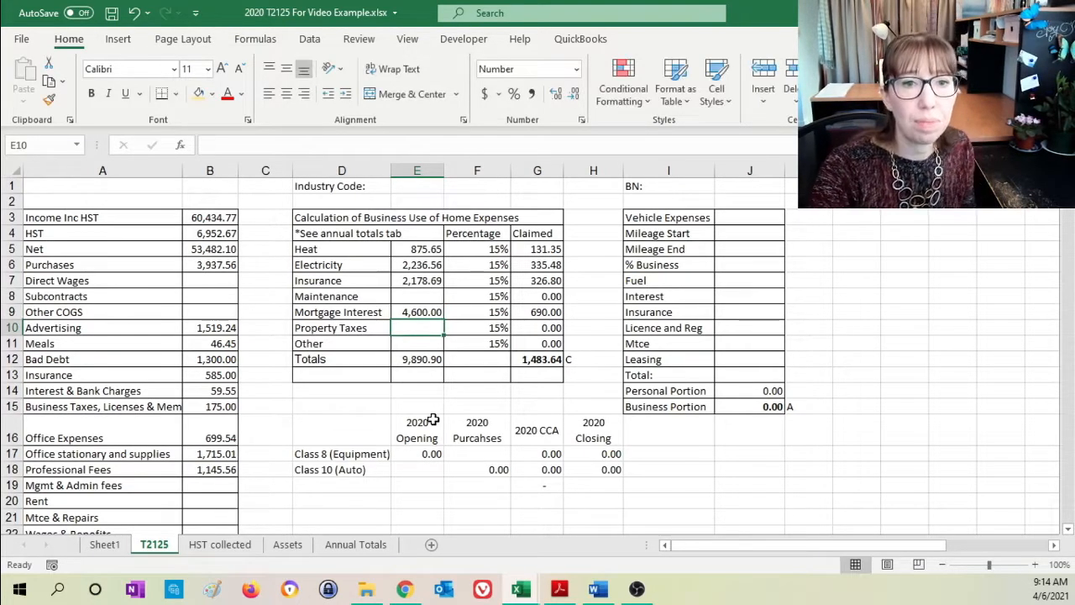
- Highlight the Property Tax total in B9 of the Annual Totals sheet with the light gold fill
left_click(359, 544)
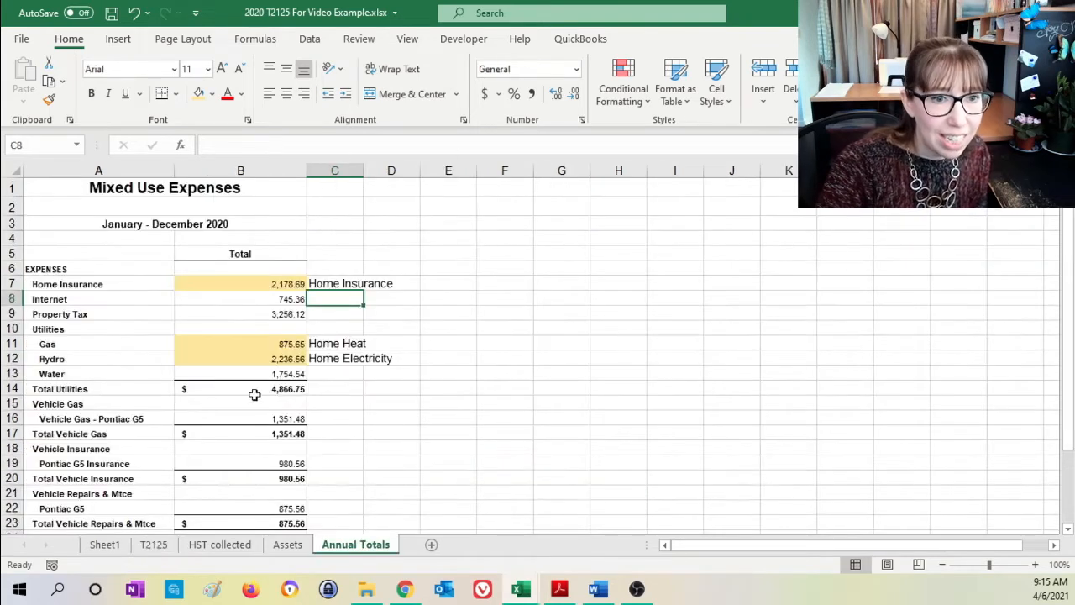
left_click(252, 314)
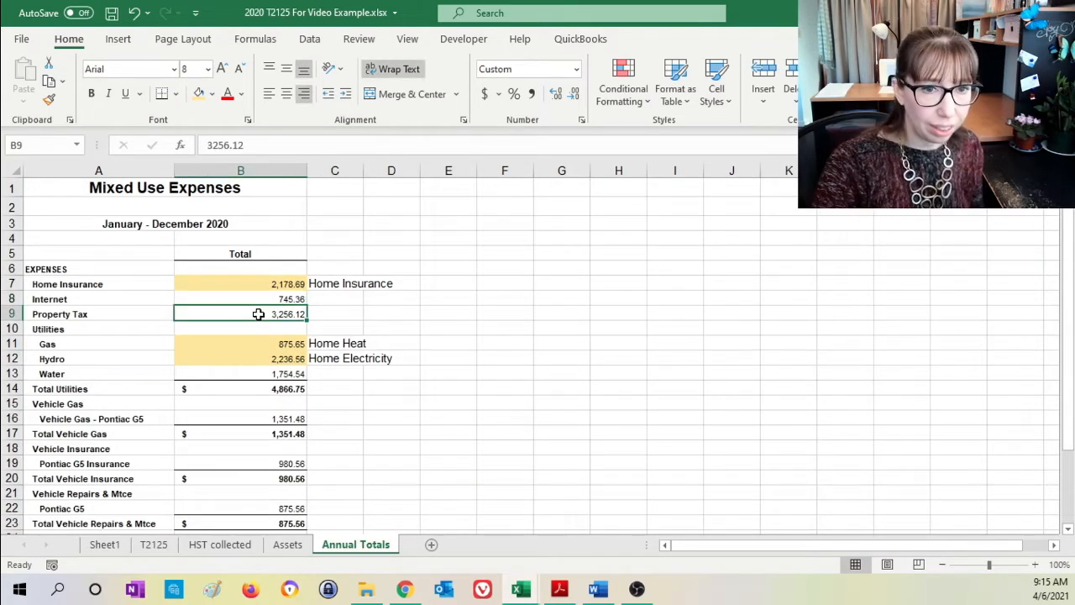
left_click(199, 95)
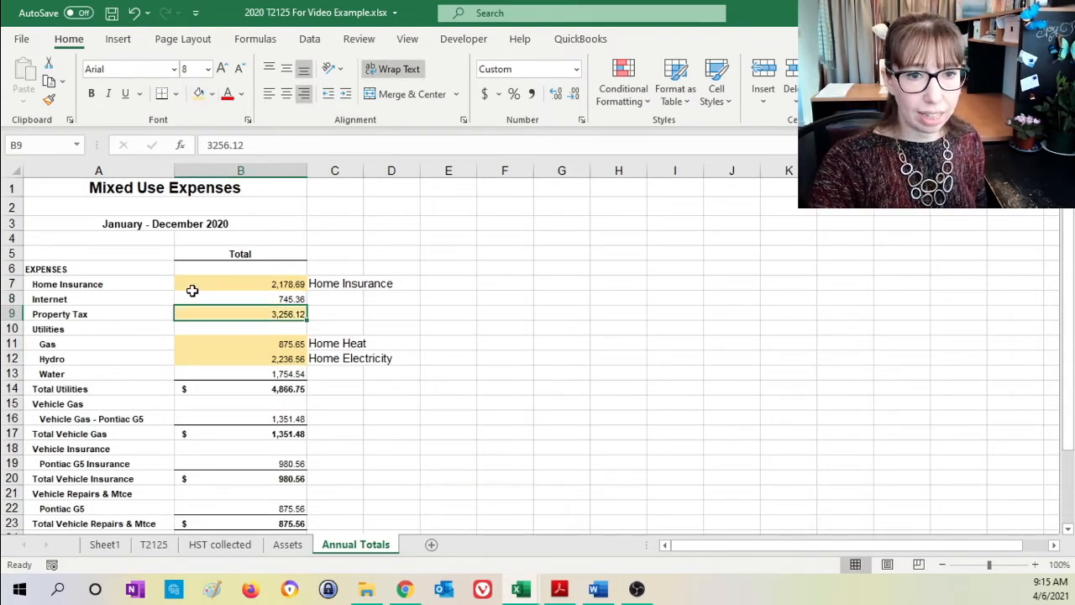
- Link the Property Taxes amount in E10 of the T2125 sheet to the Property Tax total in B9 of Annual Totals
left_click(153, 544)
type("=")
left_click(344, 547)
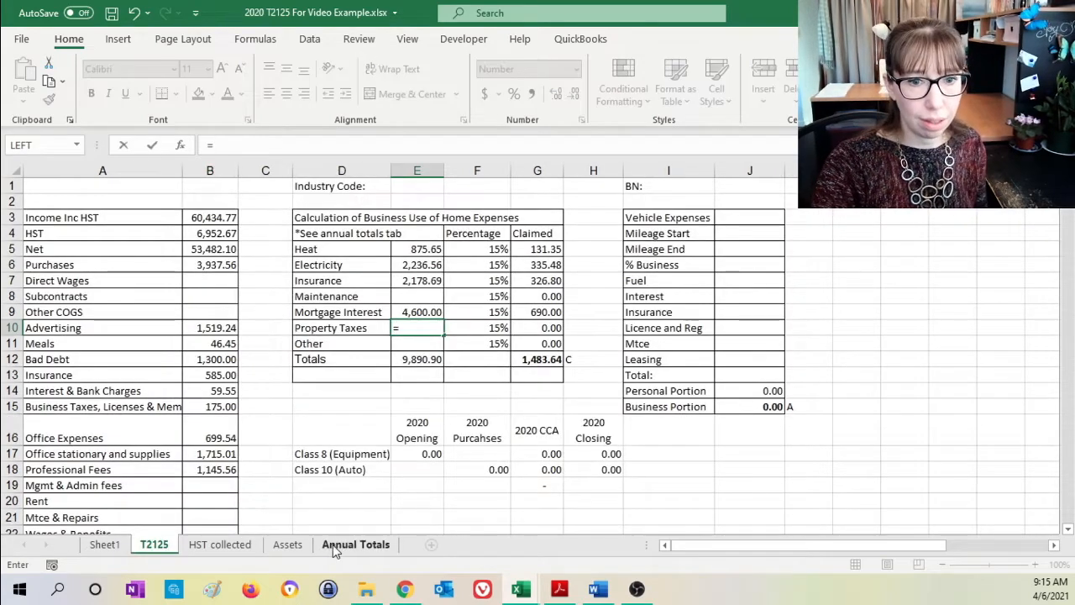
left_click(245, 313)
key("Return")
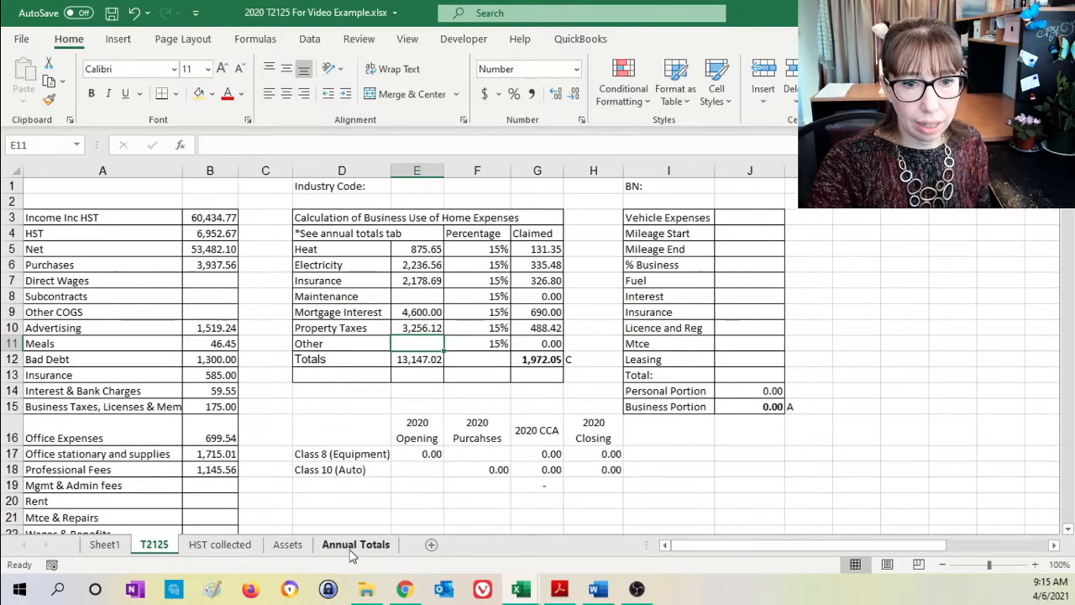
- Note "Home Property Tax" in C9 beside the Property Tax total on the Annual Totals sheet
left_click(352, 546)
left_click(329, 313)
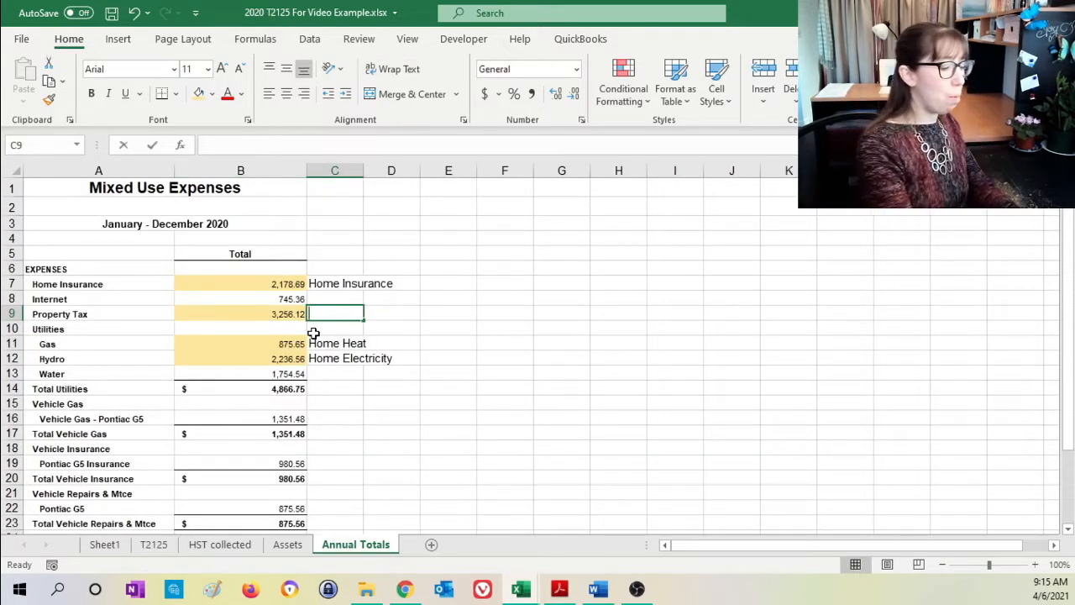
type("Hope")
type(" Pro")
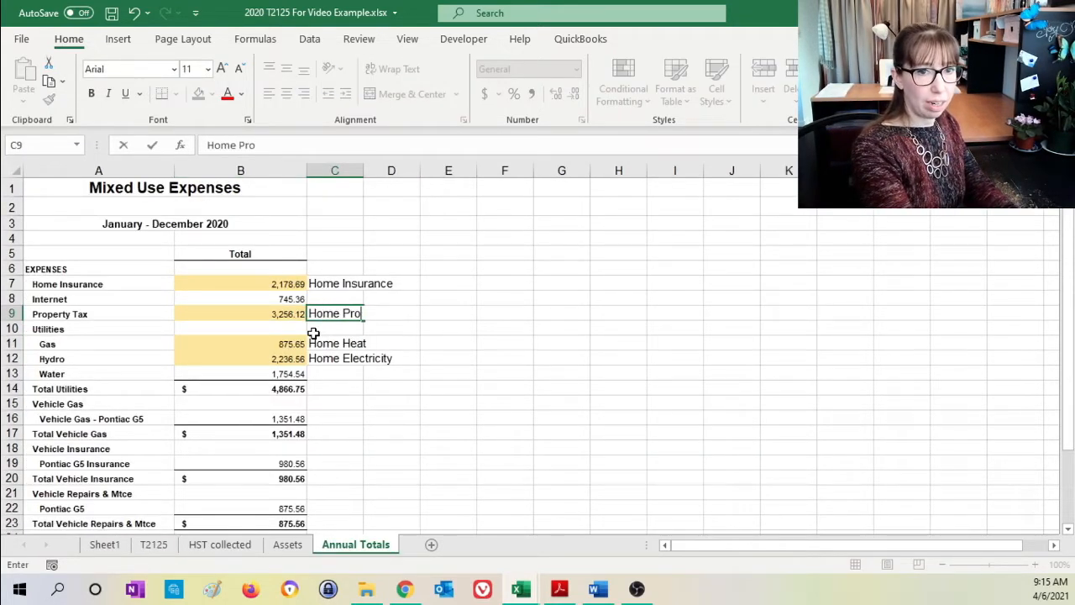
type("perty Tax")
key("Return")
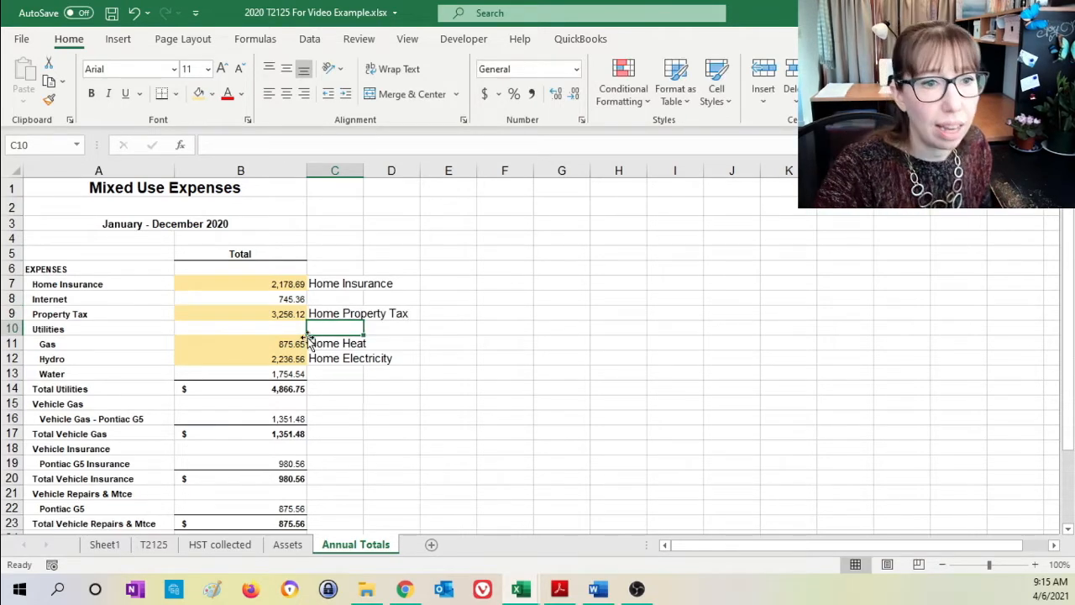
- Check the unhighlighted Internet and Water totals on the Annual Totals sheet against the Other line of the T2125 home expenses table
left_click(156, 545)
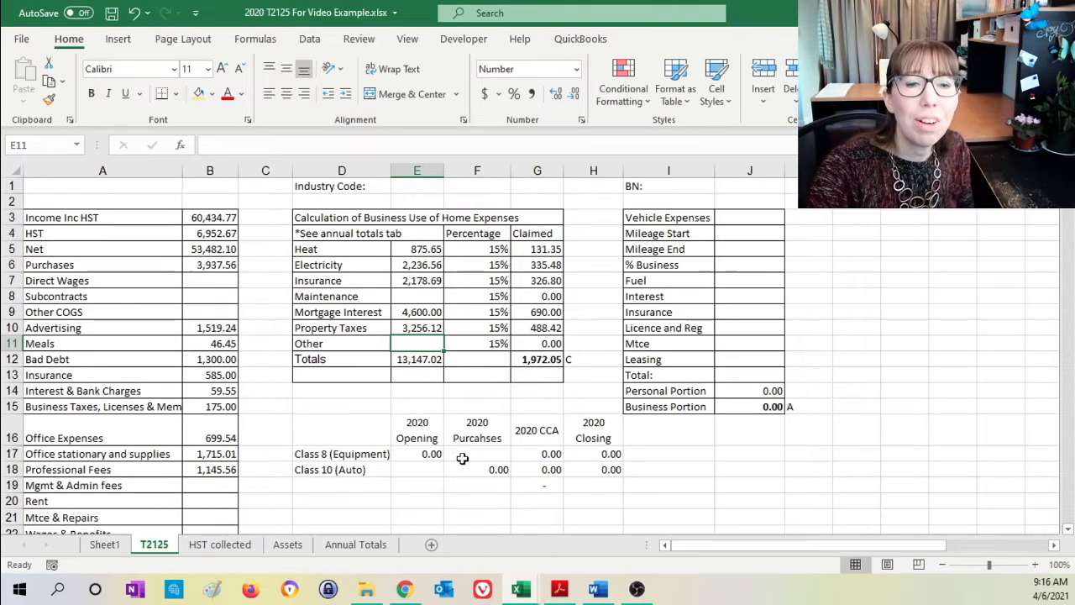
left_click(352, 546)
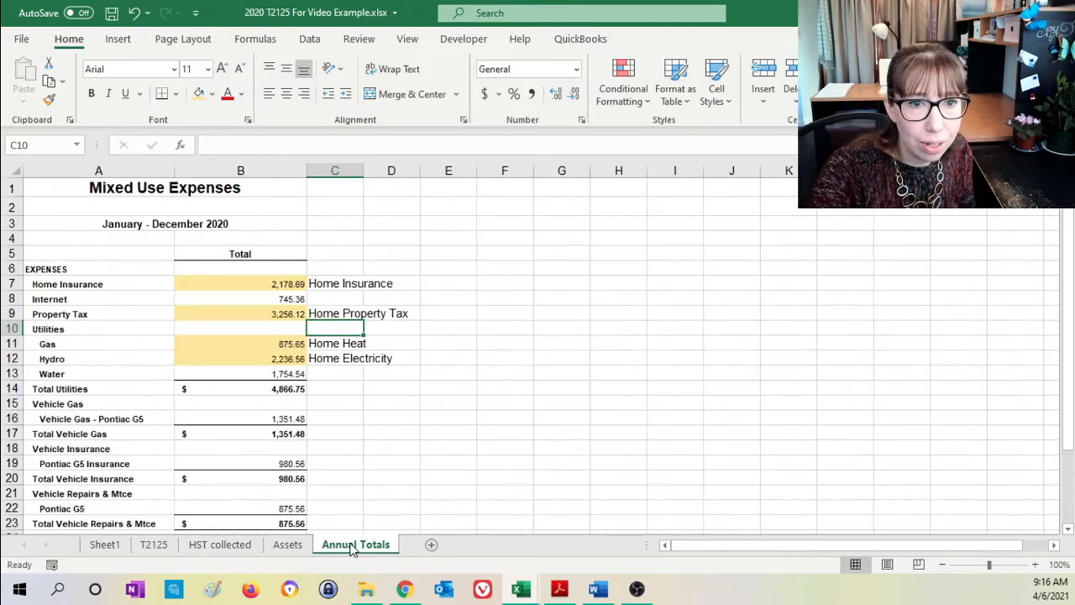
left_click(260, 299)
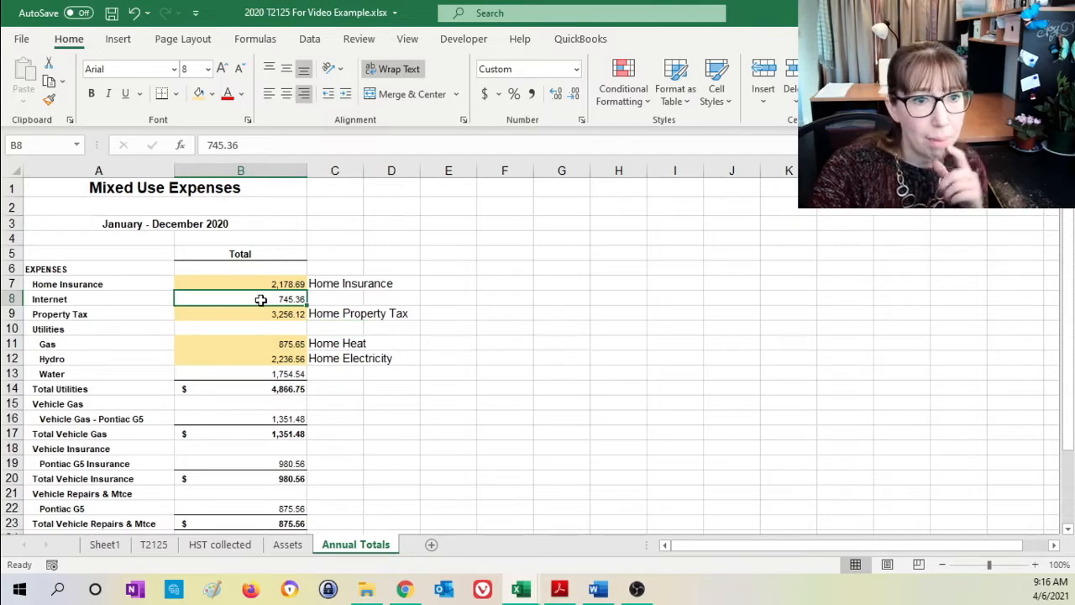
left_click(293, 375)
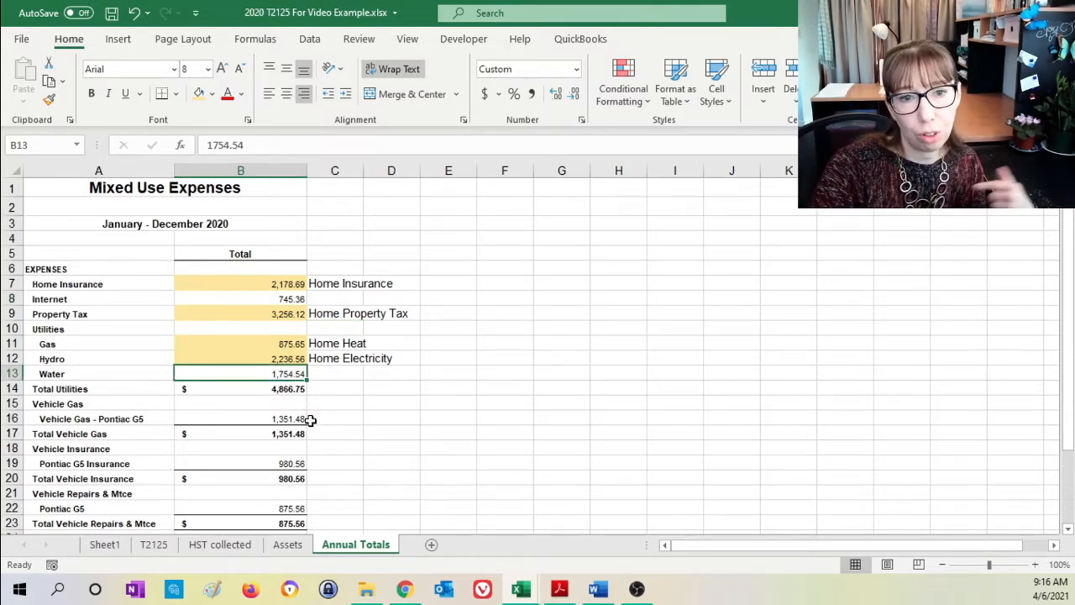
left_click(155, 546)
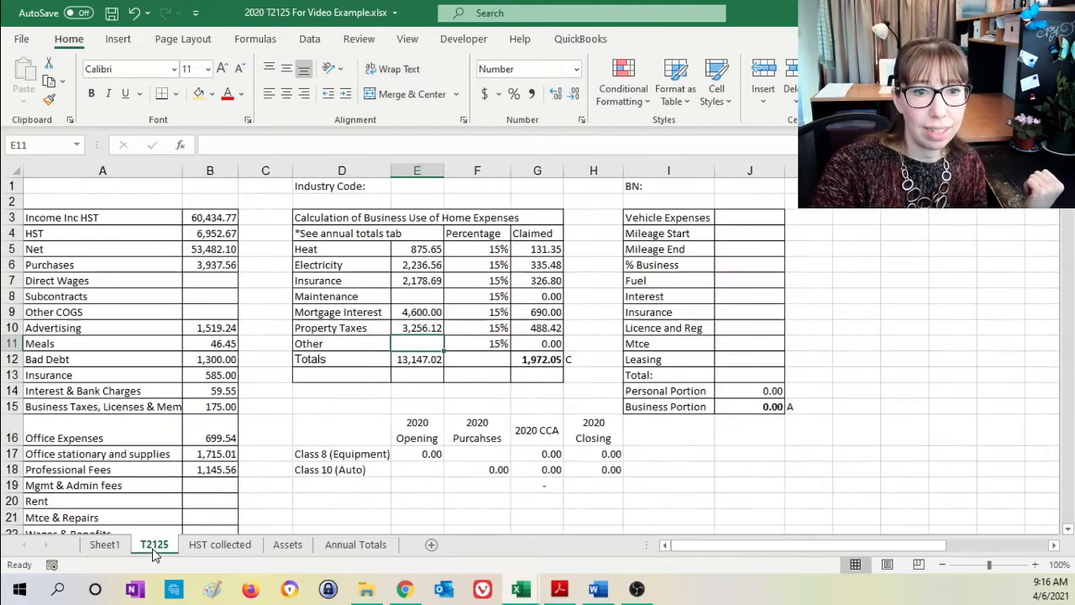
- Link the Other amount in E11 of the T2125 sheet to the Water total in B13 of Annual Totals
type("=")
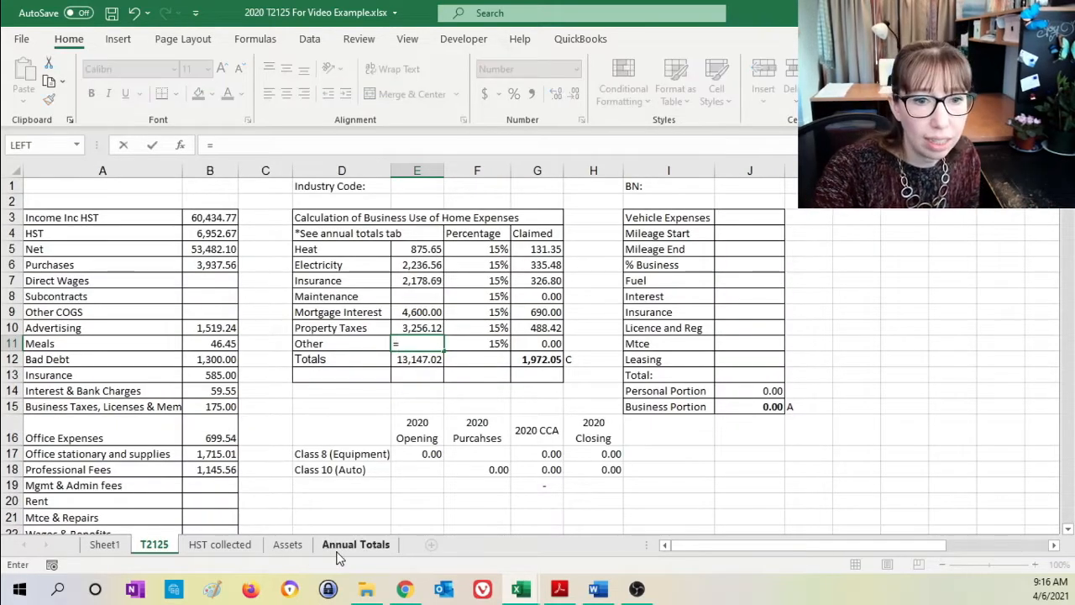
left_click(355, 545)
left_click(306, 375)
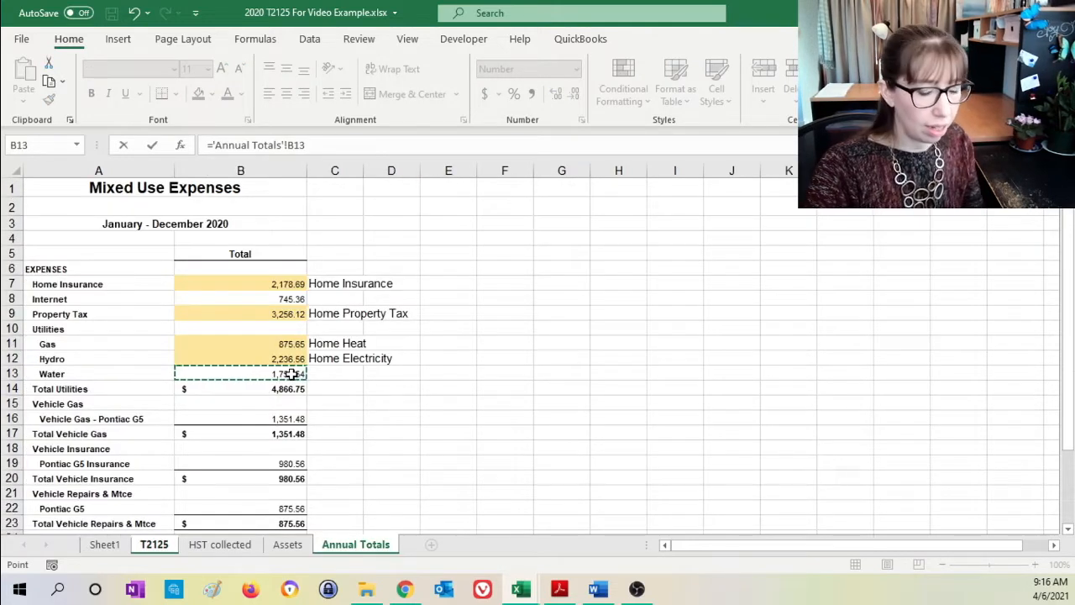
key("Return")
- Extend the Other label in D11 of the home expenses table to read "Other (Water)"
left_click(365, 341)
double_click(372, 348)
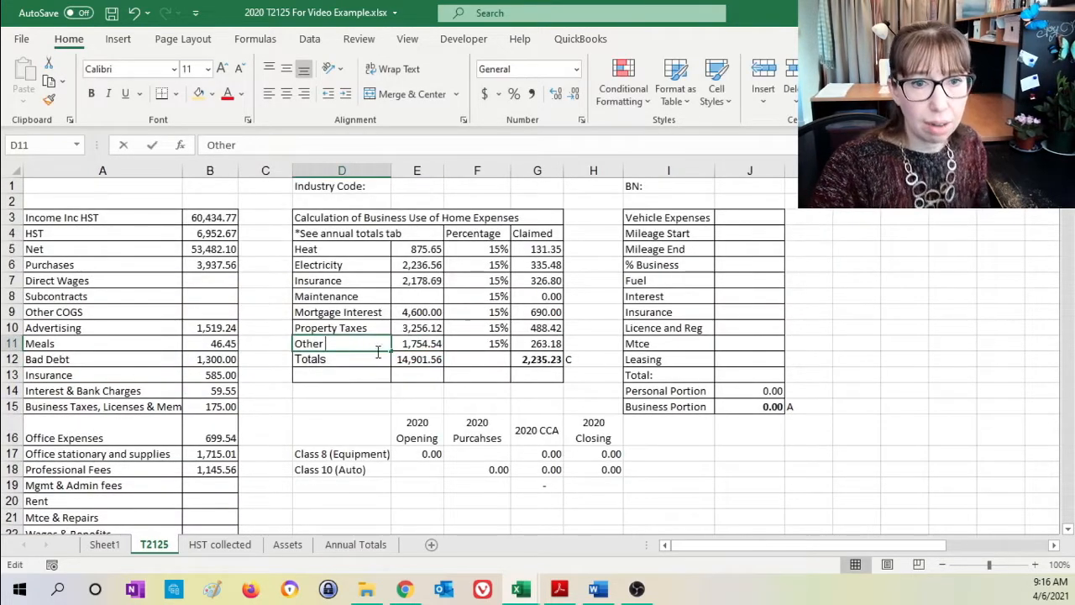
type("(Water")
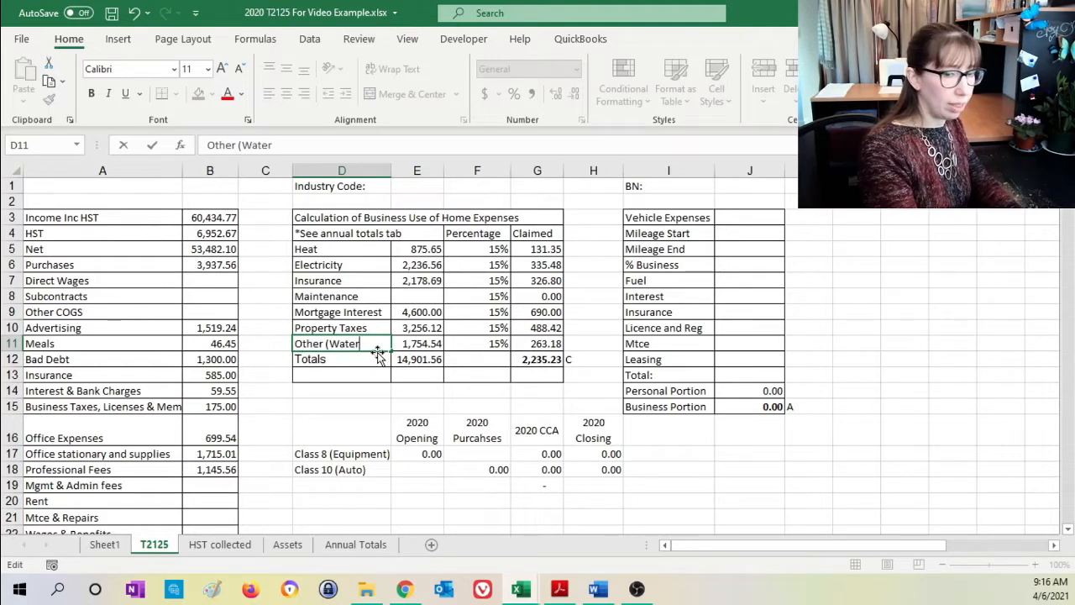
type(")")
key("Return")
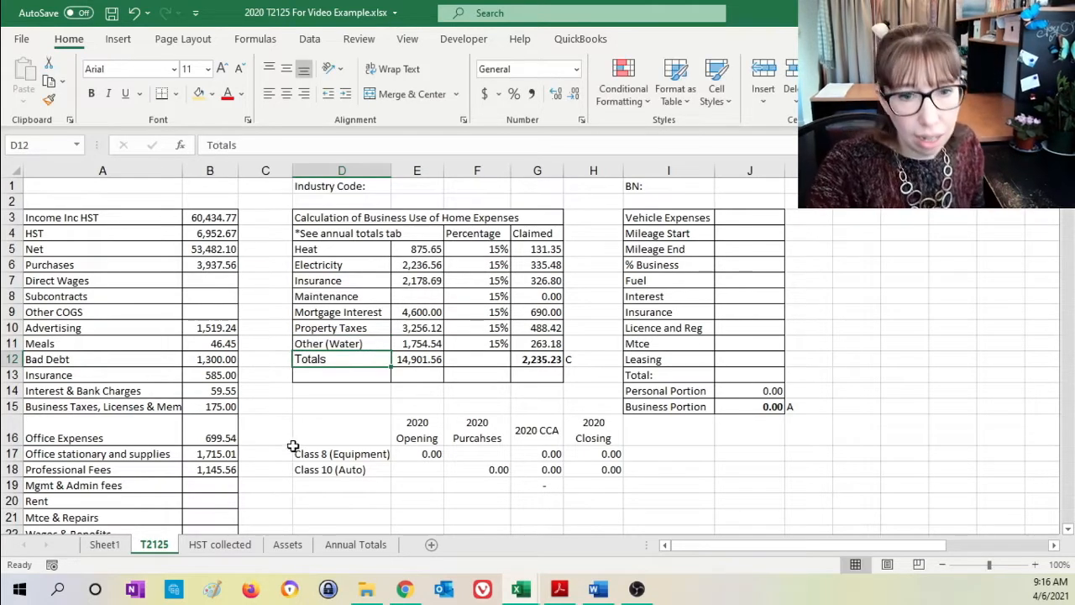
- Highlight the Water total in B13 of Annual Totals with the light gold fill and note "Home Other" in C13
left_click(364, 546)
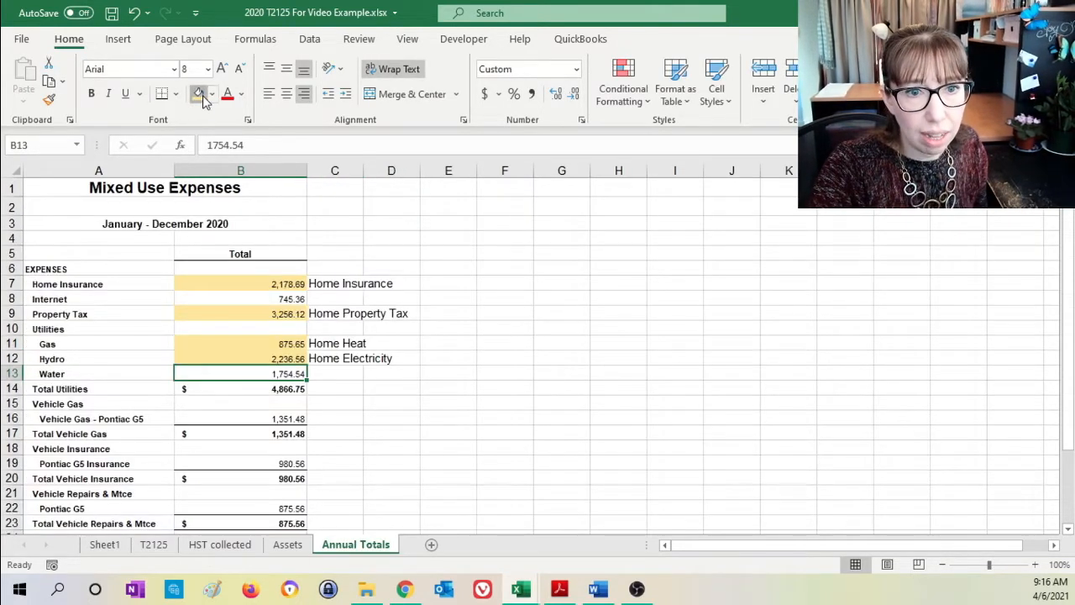
left_click(348, 374)
type("Home Other")
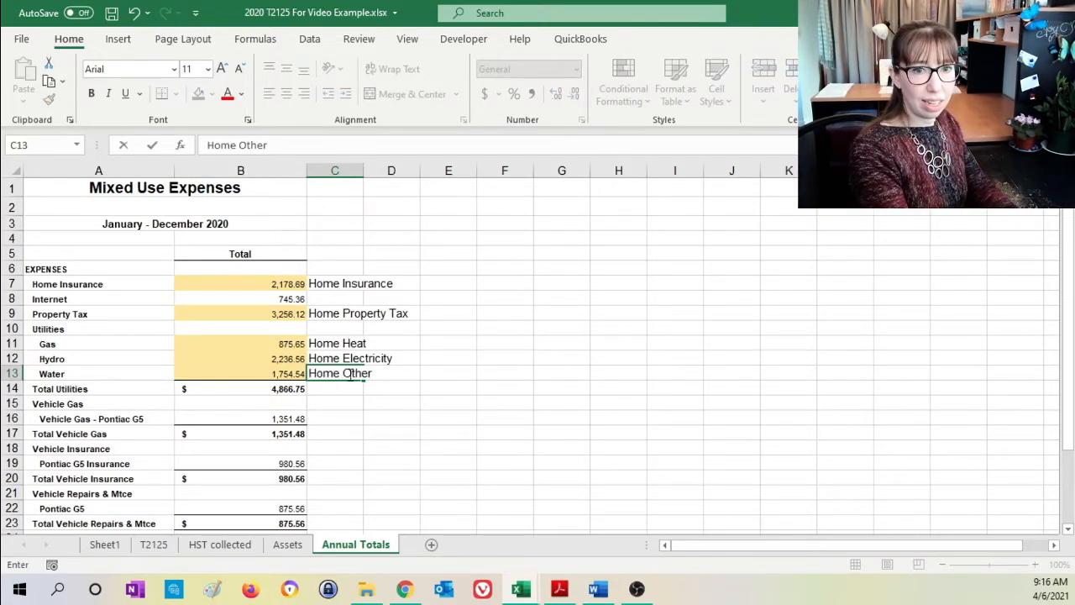
key("Return")
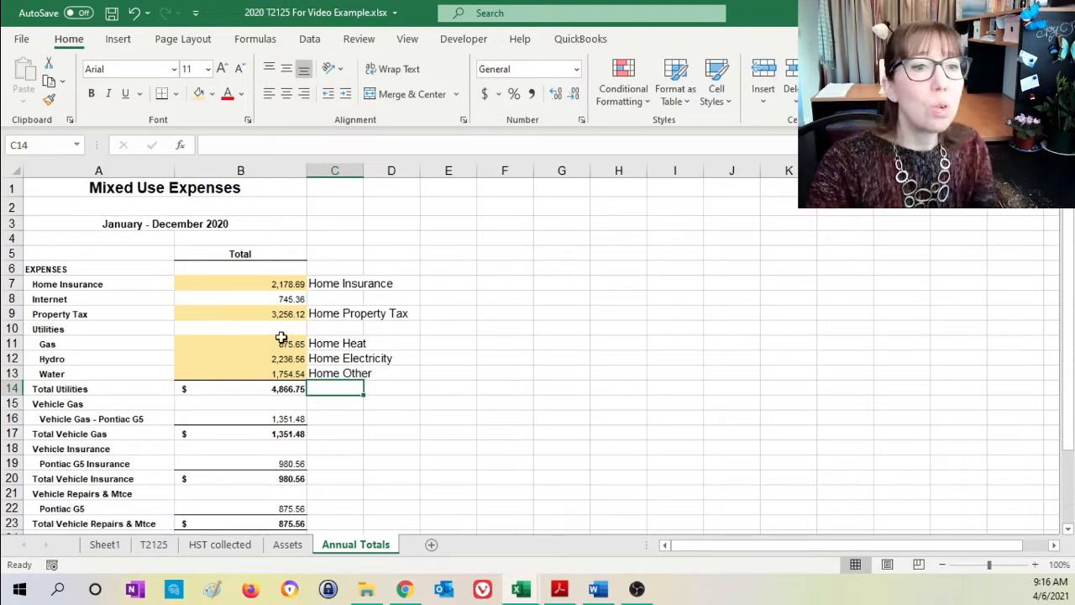
- Review the remaining Internet and vehicle totals on the Annual Totals sheet against the expense lines of the T2125 sheet
left_click(213, 300)
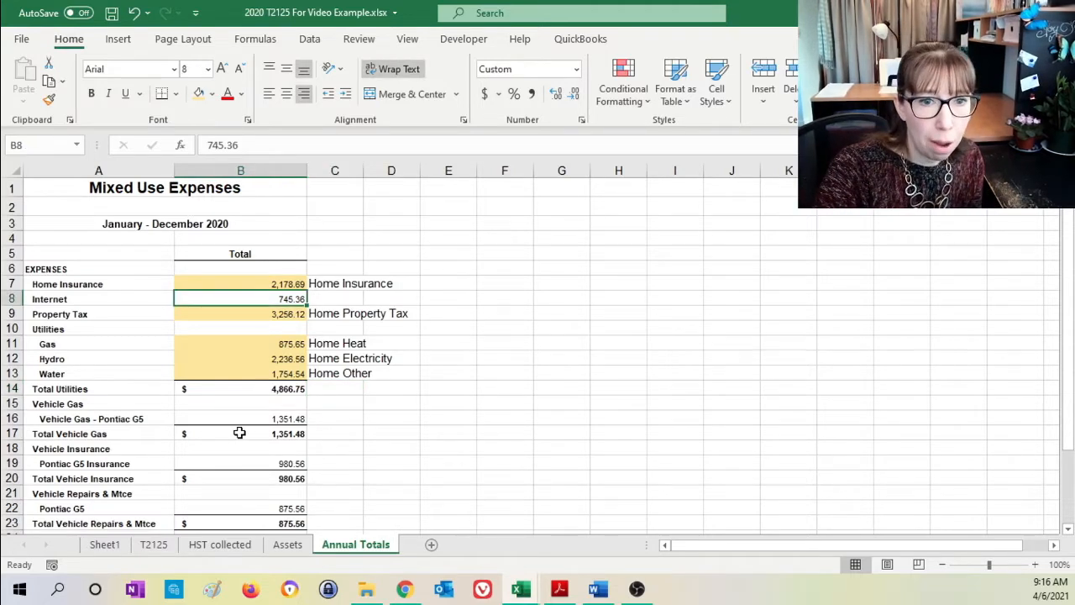
left_click_drag(233, 420, 240, 513)
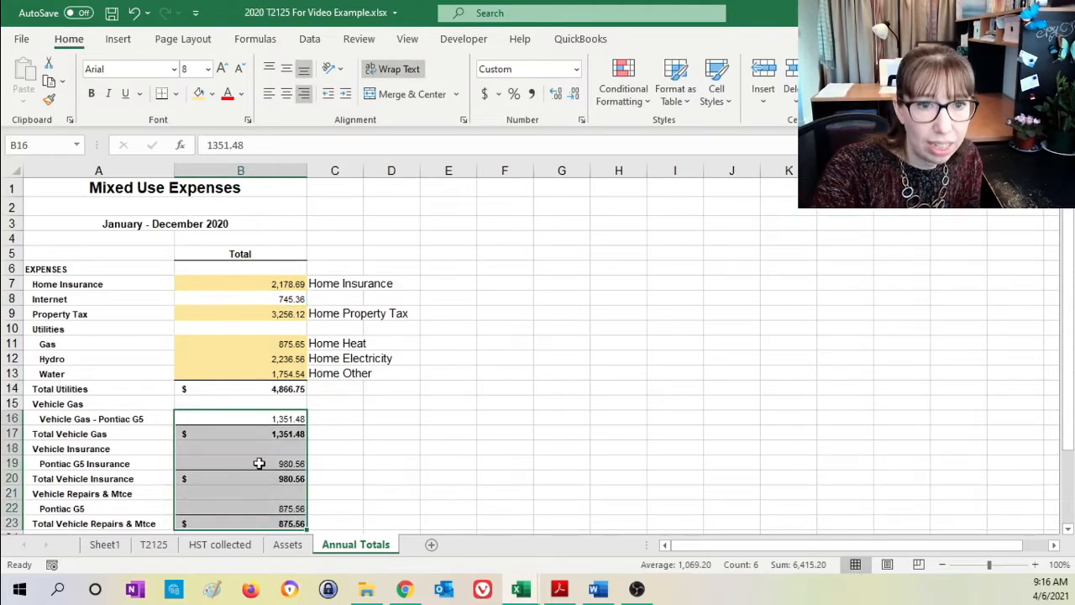
left_click_drag(271, 268, 270, 387)
left_click(296, 301)
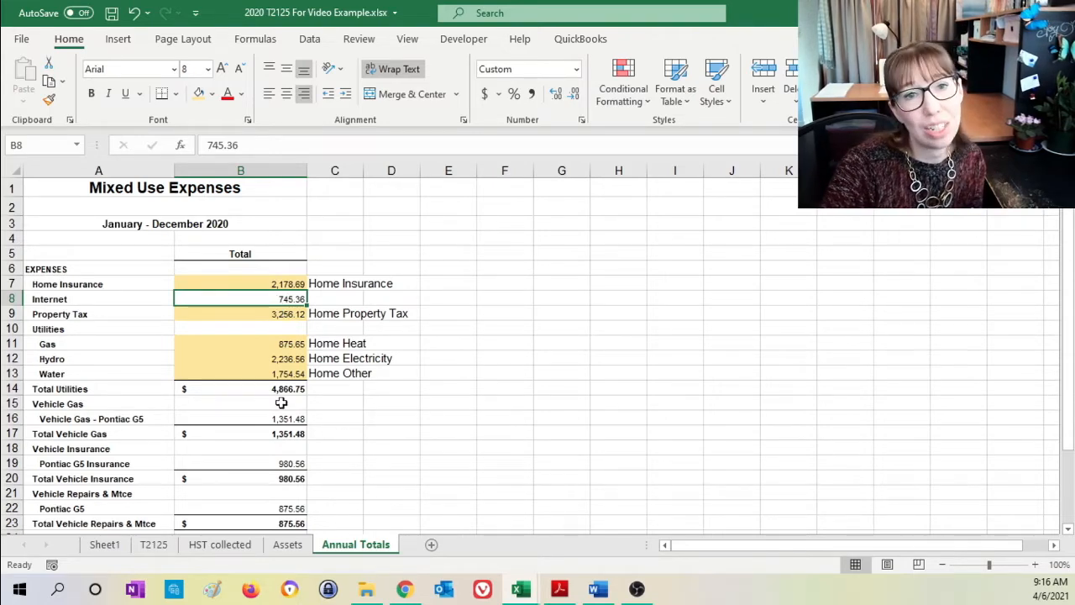
left_click(156, 545)
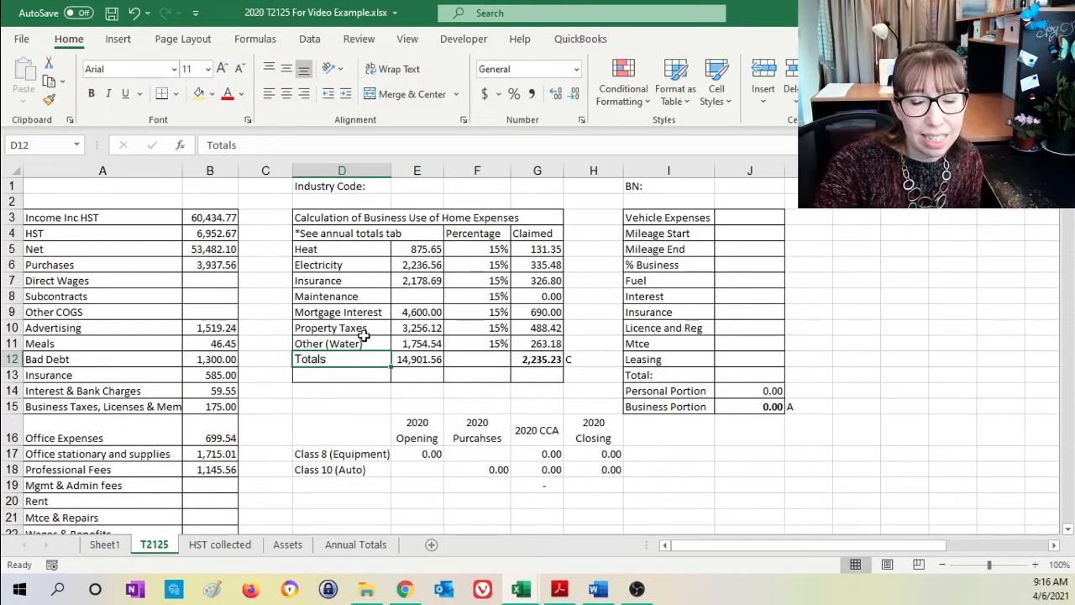
left_click(327, 551)
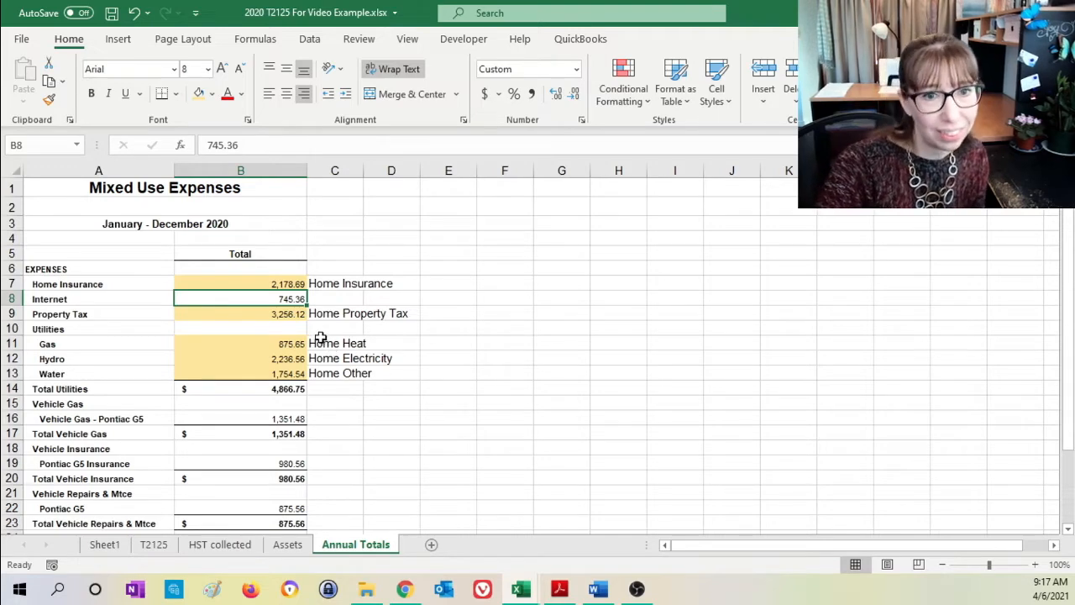
left_click(330, 301)
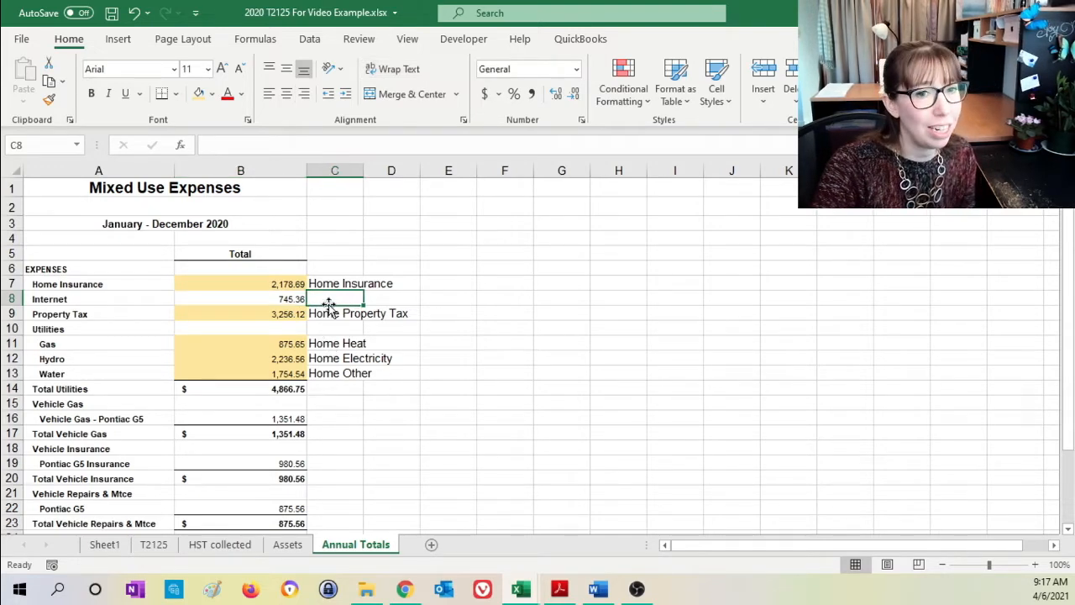
left_click(263, 304)
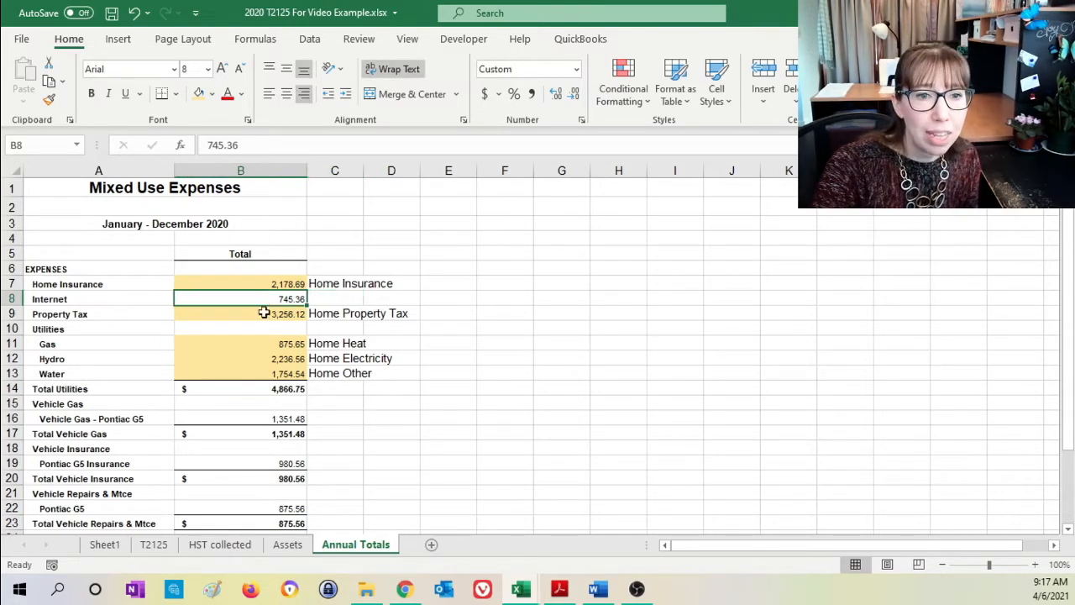
- Add 75% of the Internet total in B8 of Annual Totals to the Office Expenses formula in B16 of the T2125 sheet
left_click(152, 546)
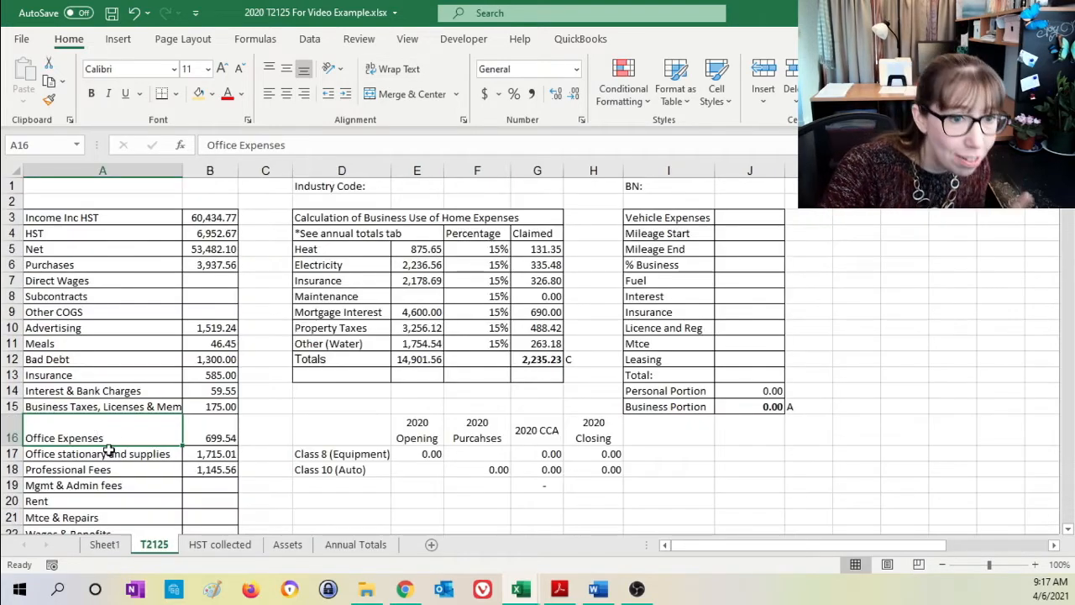
left_click(225, 434)
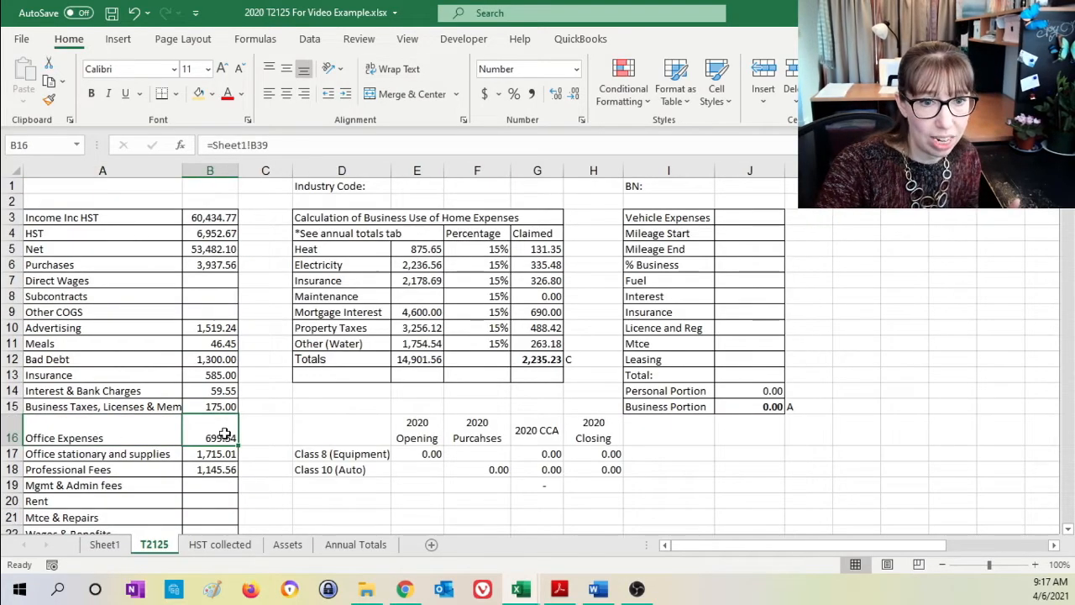
left_click(288, 145)
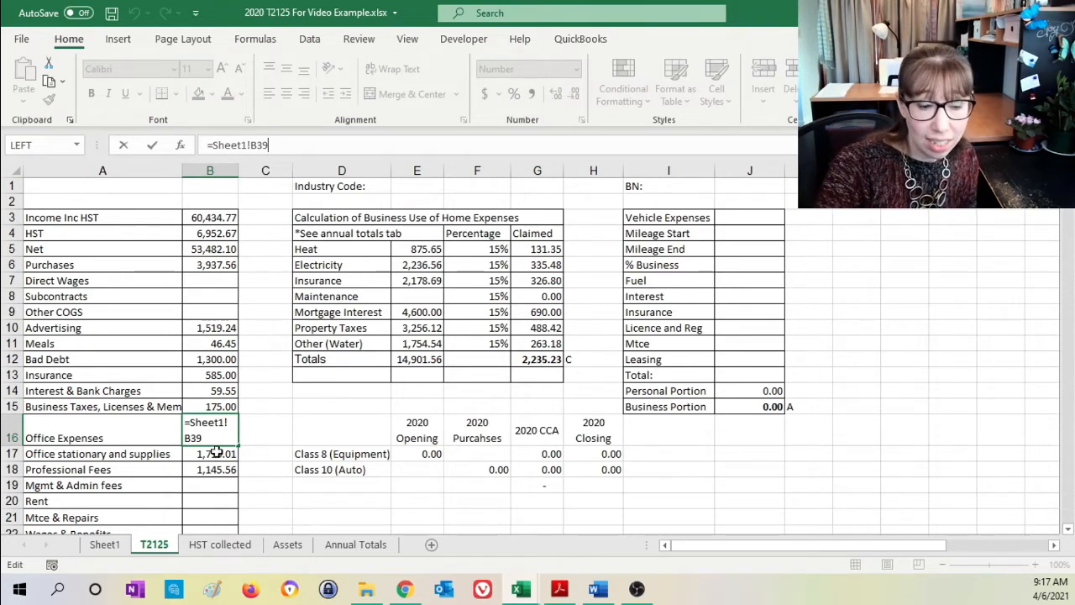
type("+")
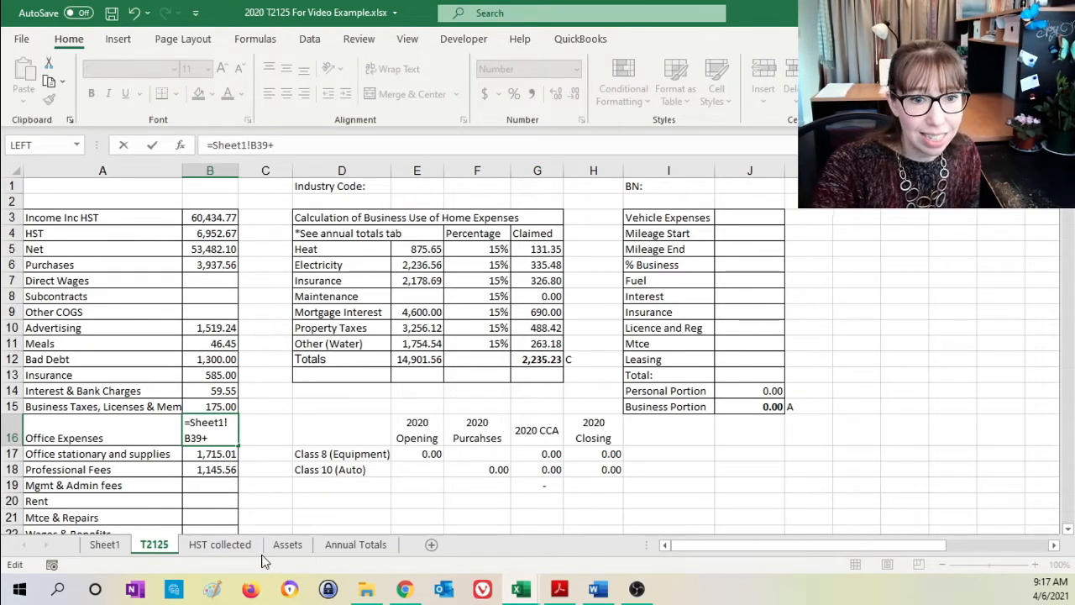
left_click(345, 546)
left_click(285, 300)
type("*")
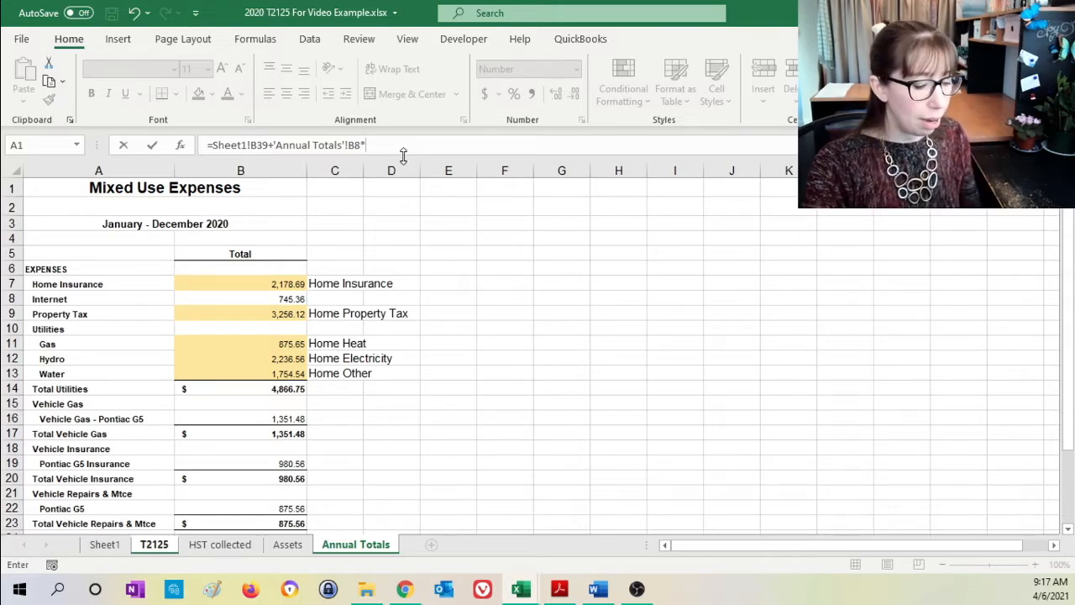
type(".75")
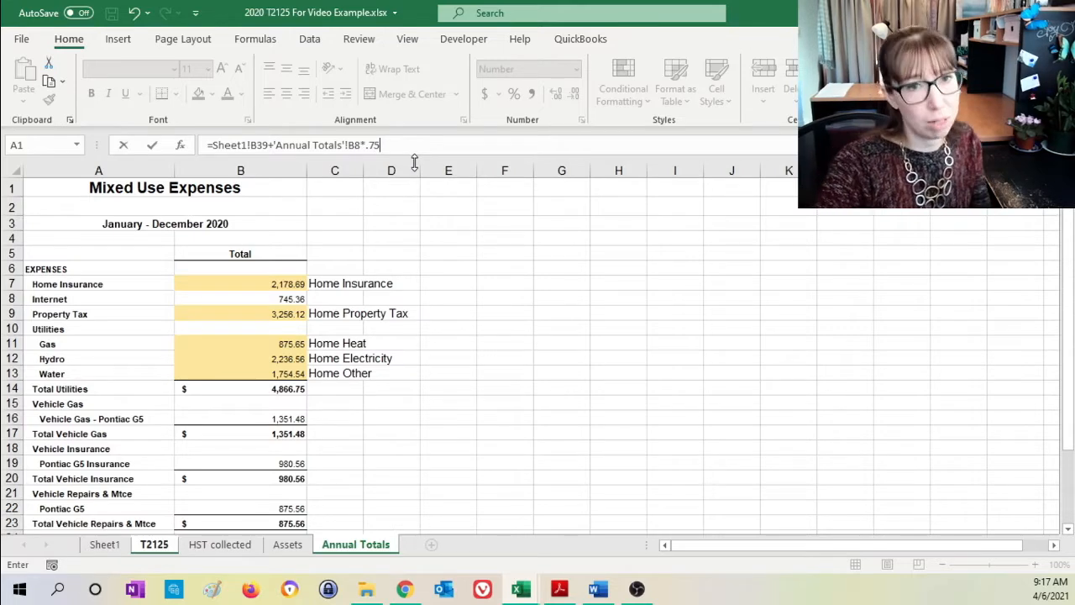
key("Return")
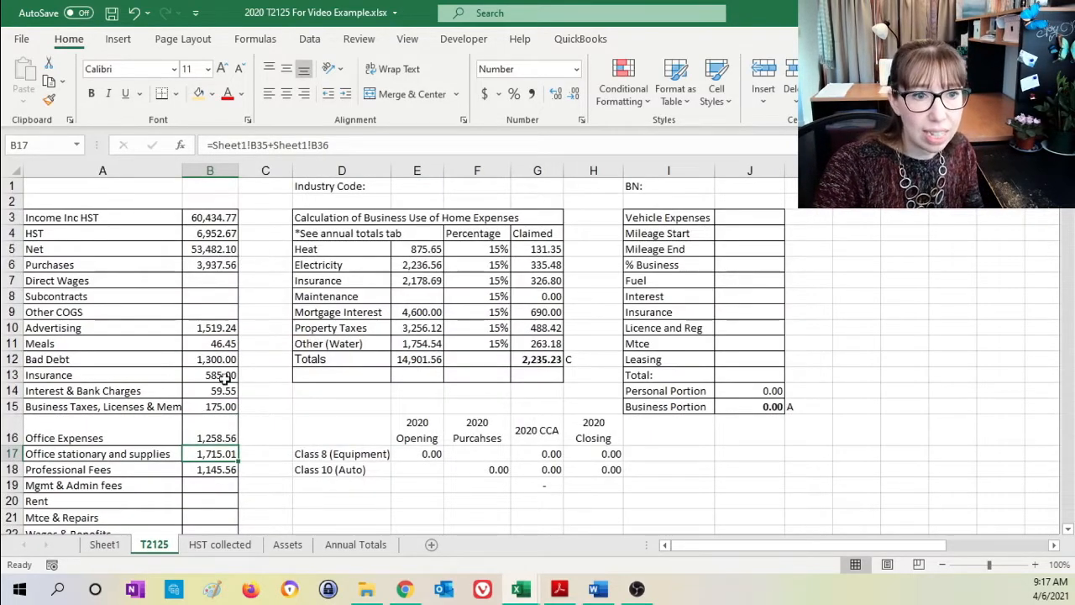
left_click(216, 437)
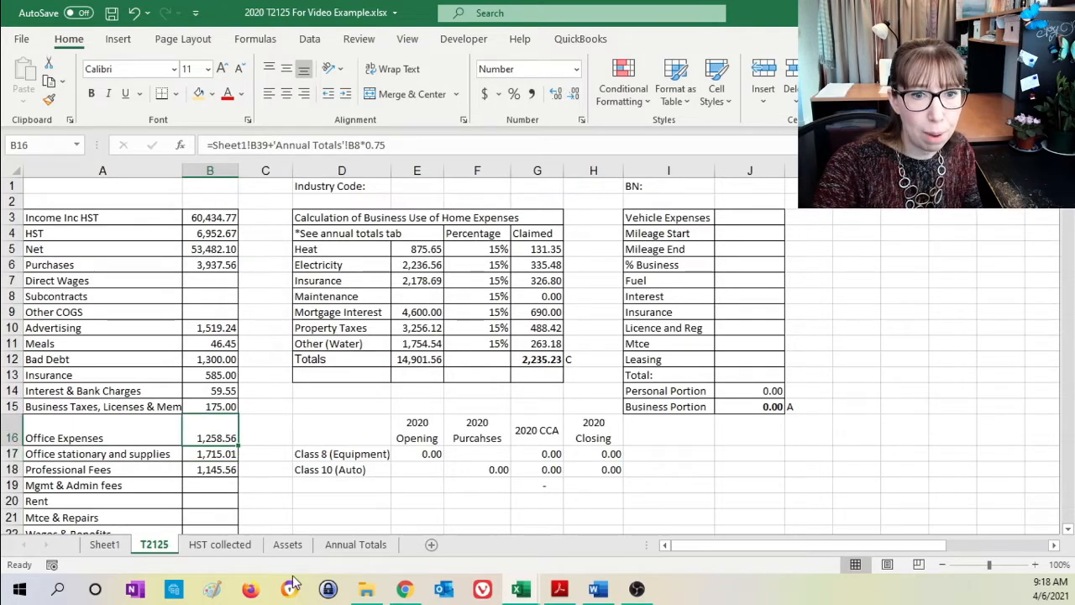
- Note "Business Office Expense @ 75%" in C8 of Annual Totals and highlight the Internet total in B8 with the light gold fill
left_click(348, 546)
left_click(315, 301)
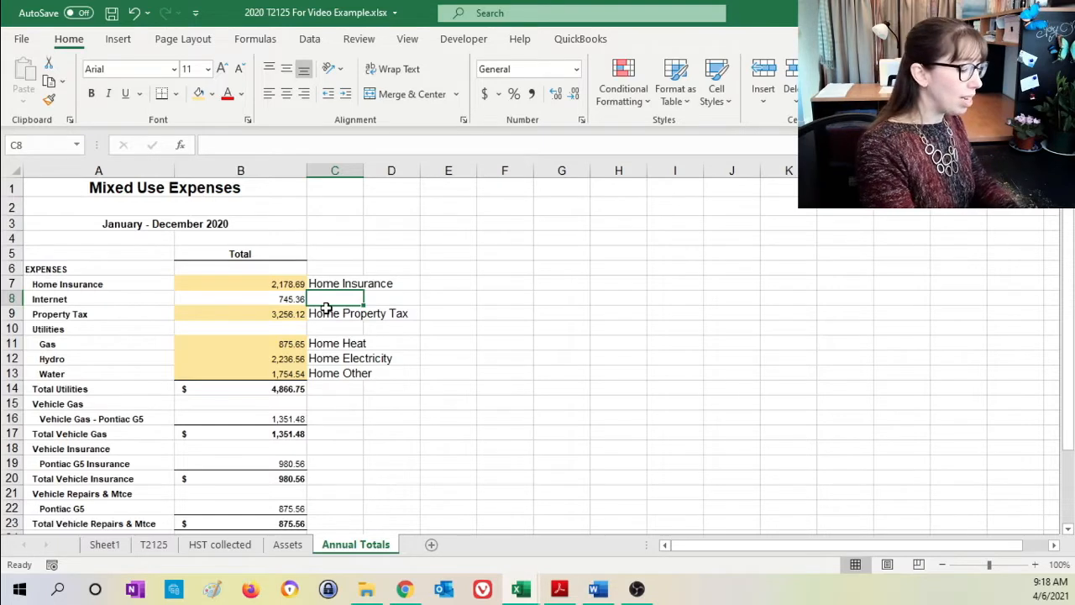
type("Business Office Expens")
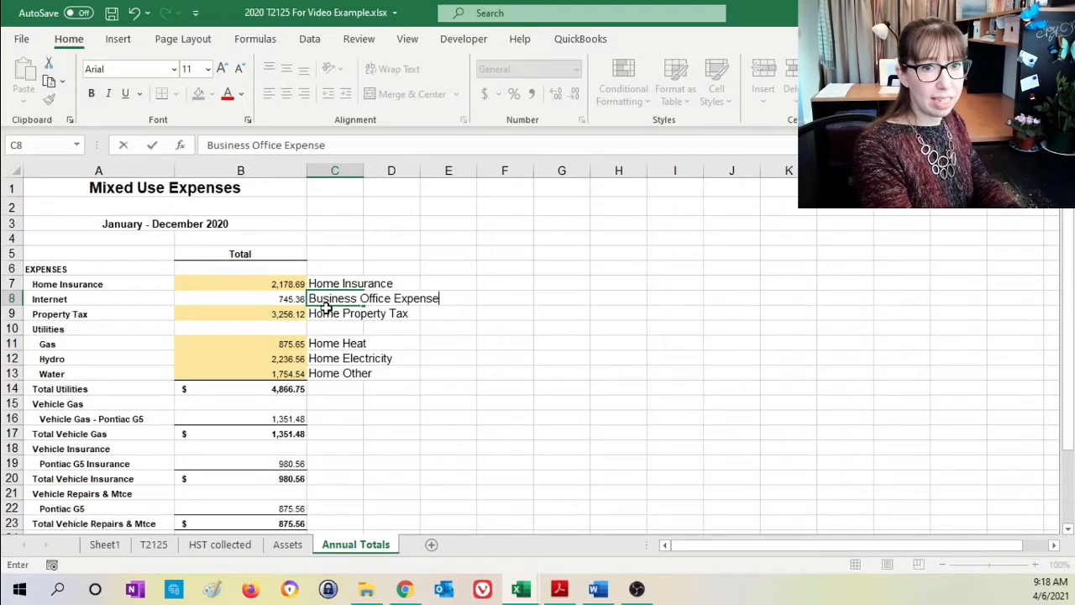
type("e @ 75%")
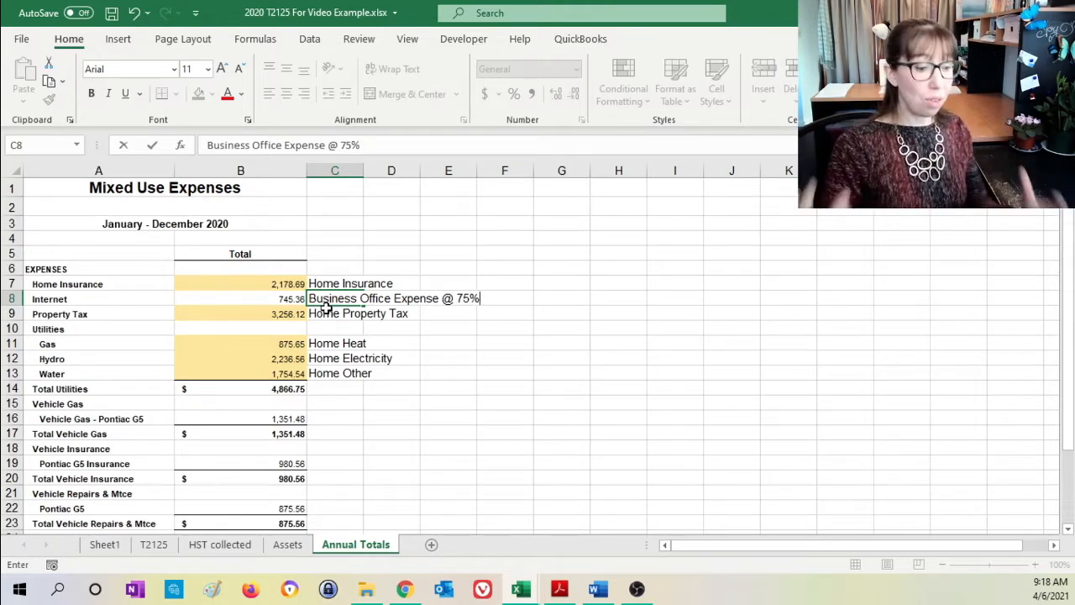
key("Return")
left_click(246, 296)
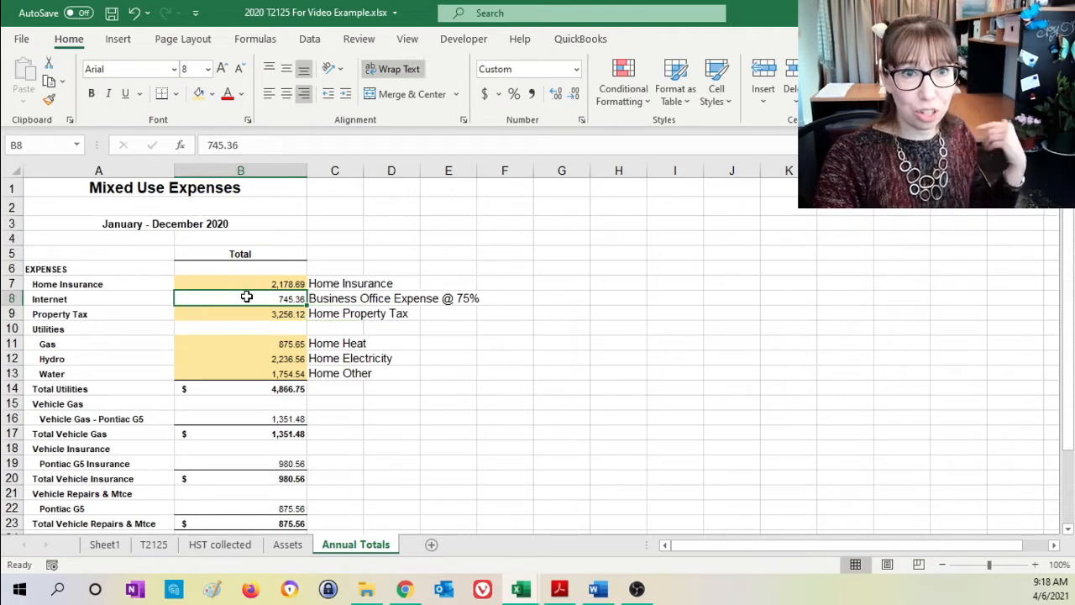
left_click(199, 94)
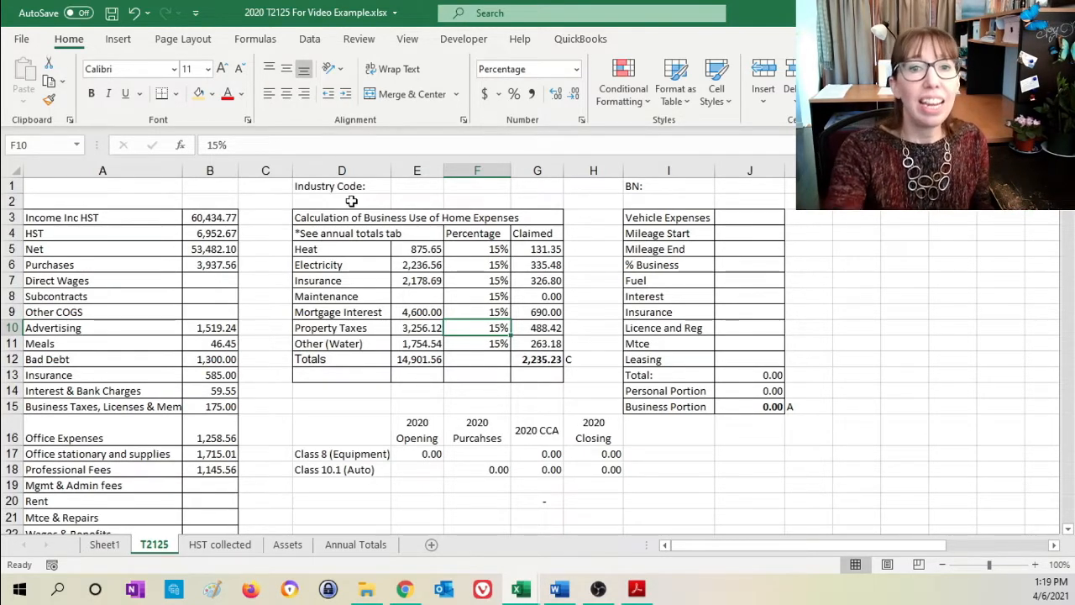
- Review the business-use percentages for Electricity, Mortgage Interest and Property Taxes in the T2125 home expenses table
left_click(458, 266)
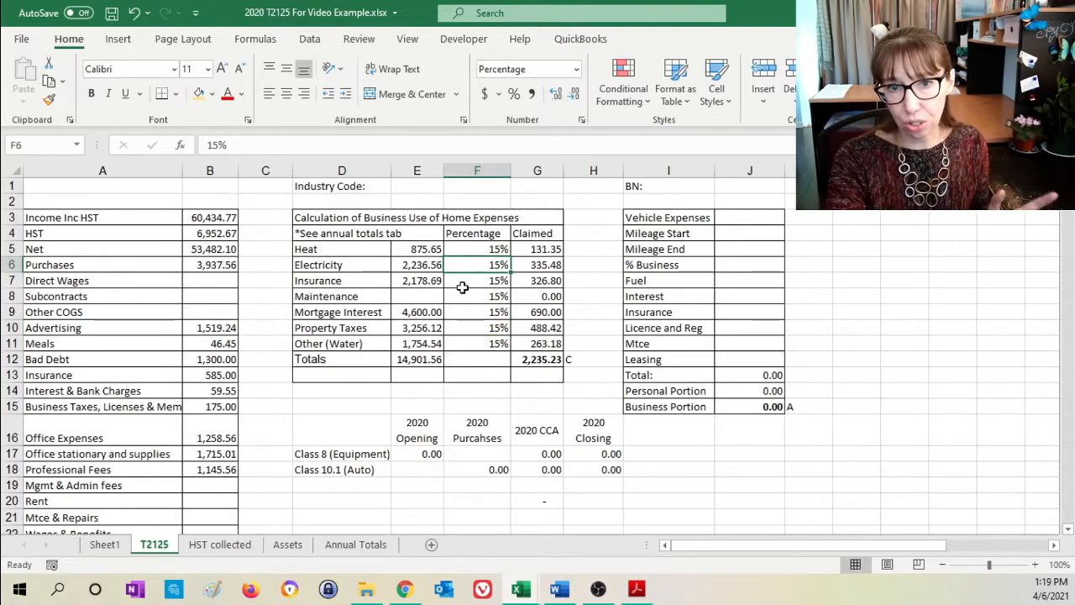
left_click(365, 262)
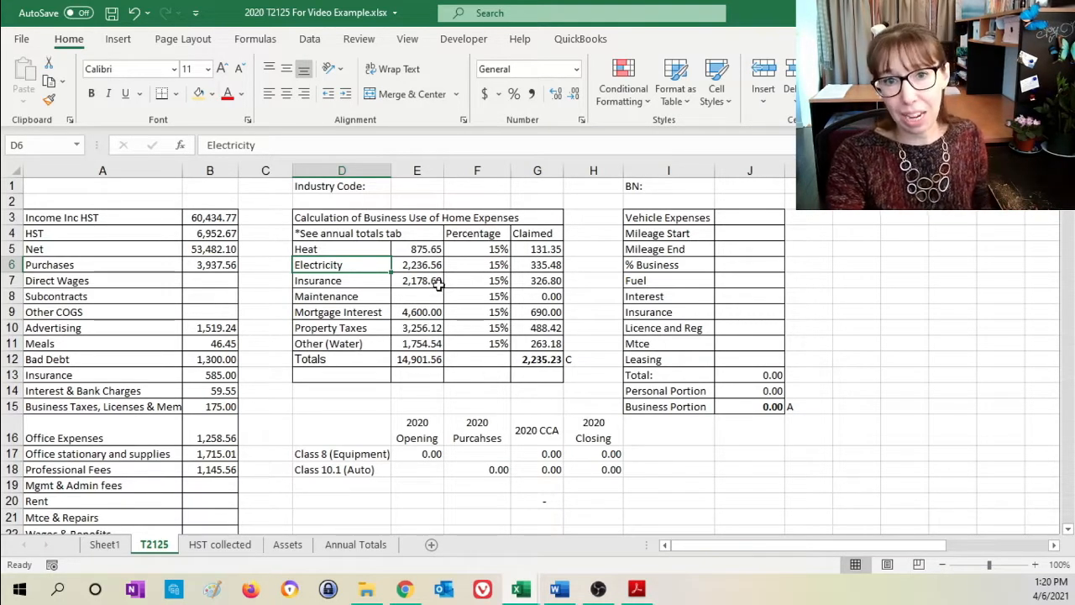
left_click(466, 264)
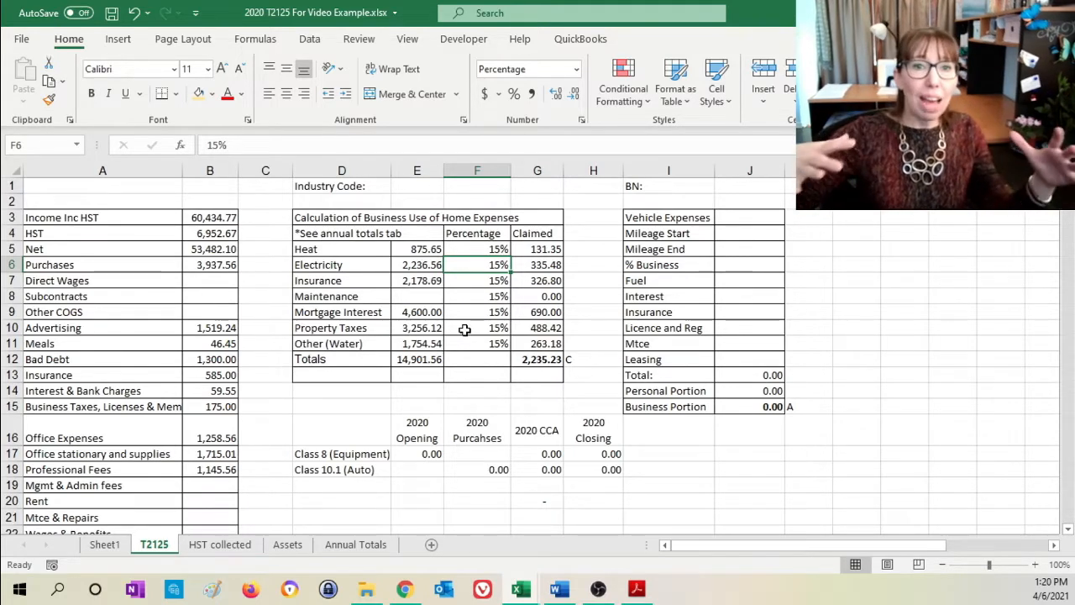
left_click(496, 309)
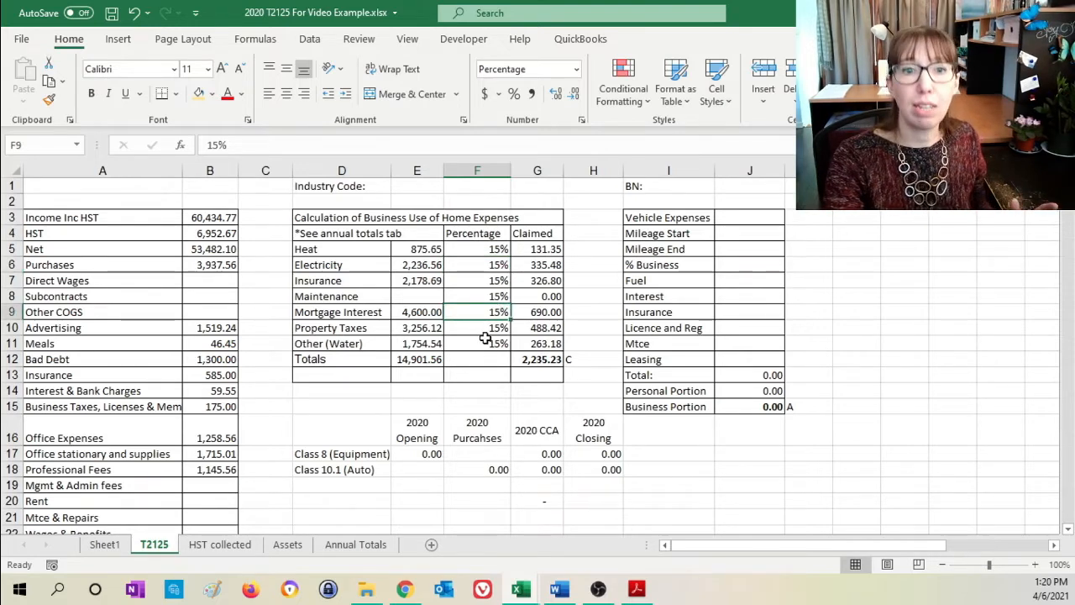
left_click(487, 330)
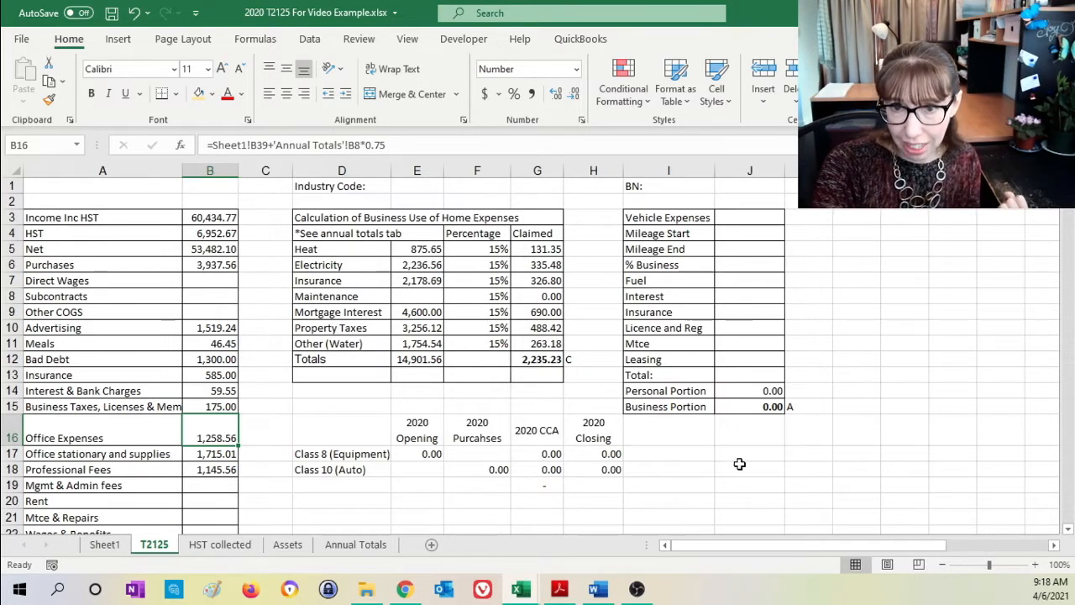
- Set the % Business value in J6 of the T2125 Vehicle Expenses table to 60%
left_click(743, 219)
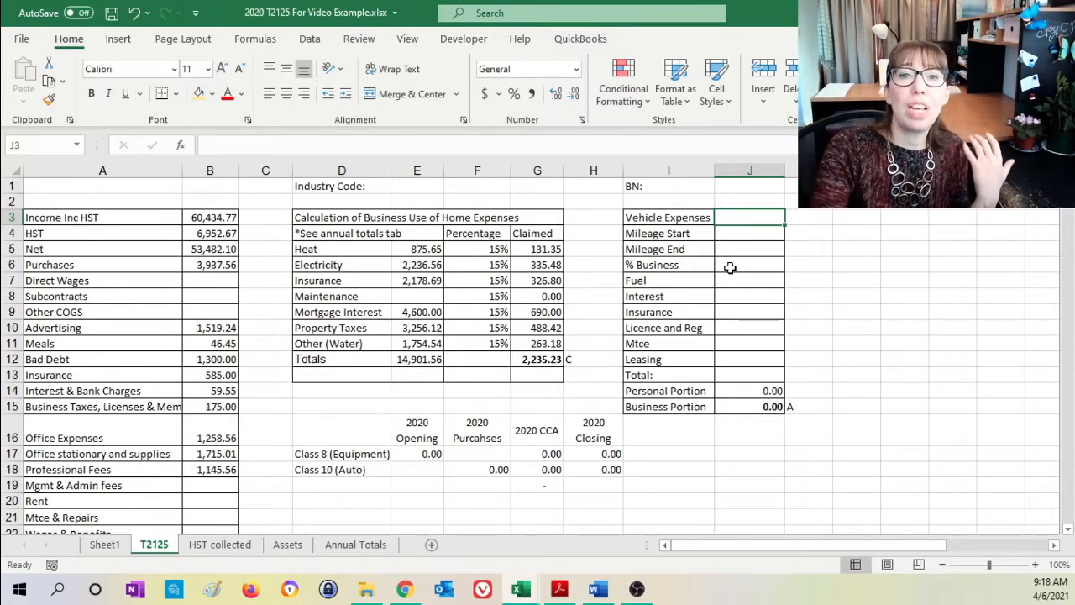
left_click(733, 237)
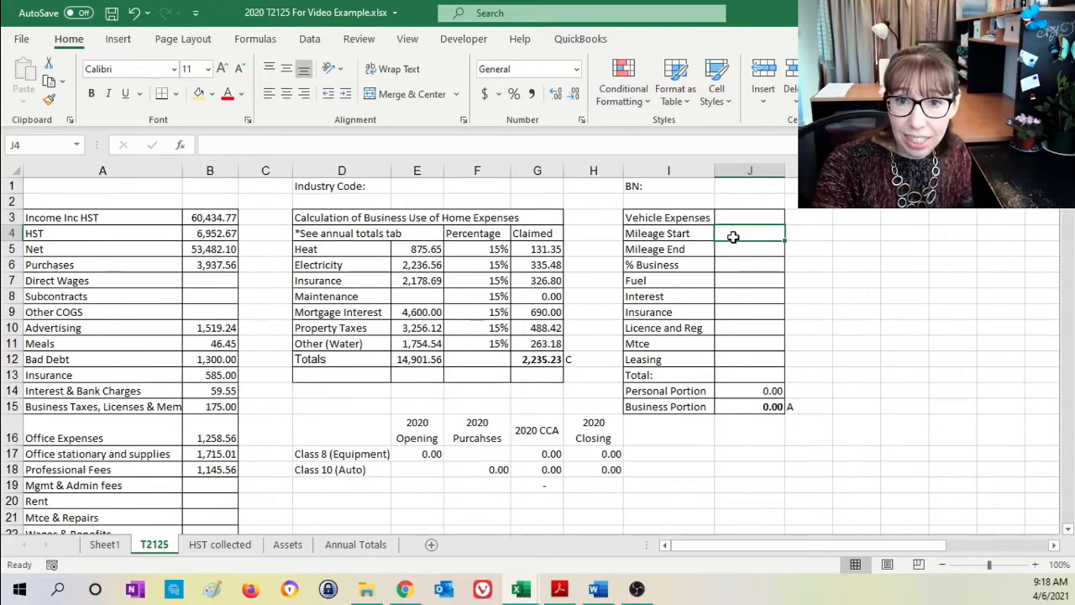
left_click(753, 250)
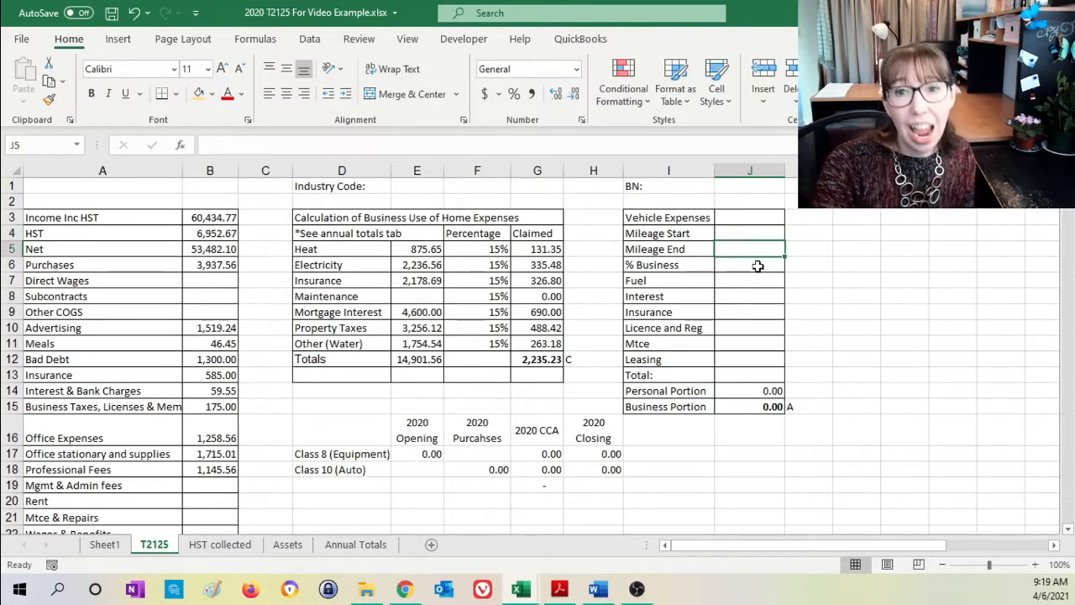
left_click(756, 271)
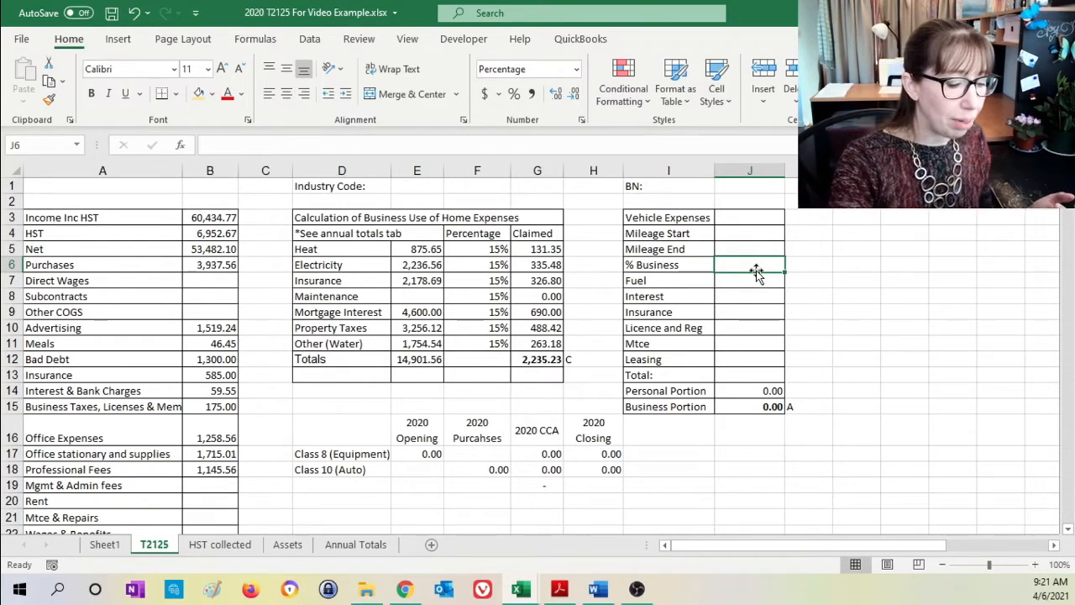
type("60")
key("Return")
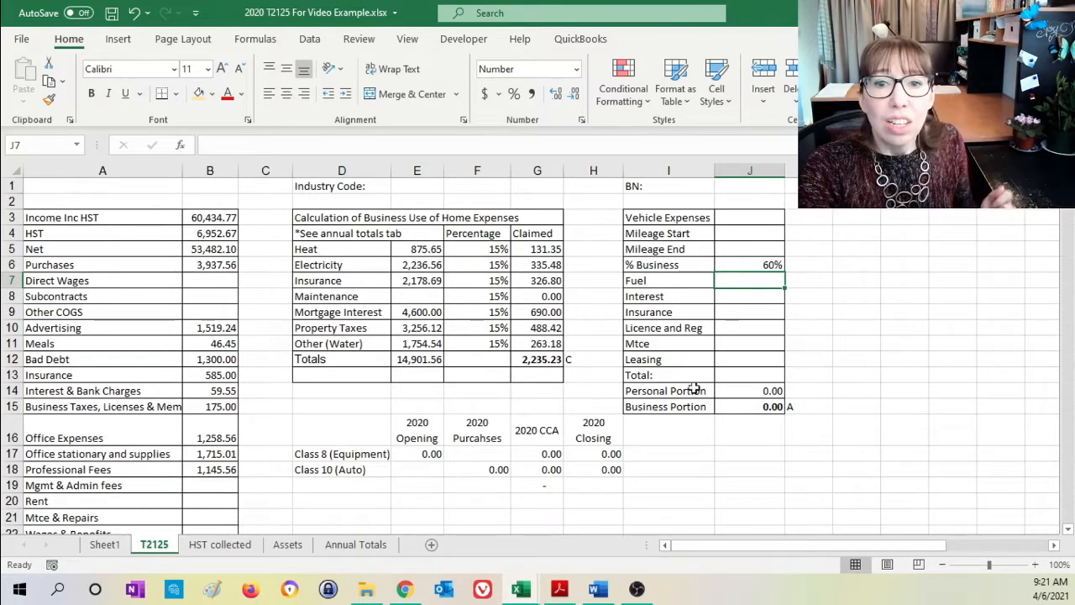
- Link the vehicle Fuel amount in J7 of the T2125 sheet to the Pontiac G5 gas total in B16 of Annual Totals
left_click(366, 548)
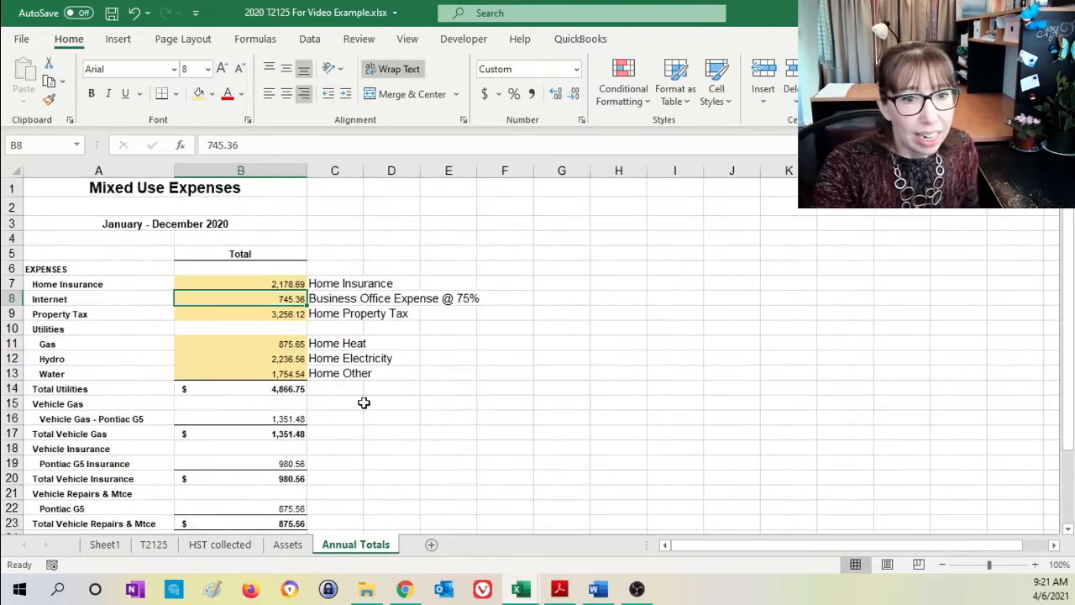
scroll(364, 403, "down", 1)
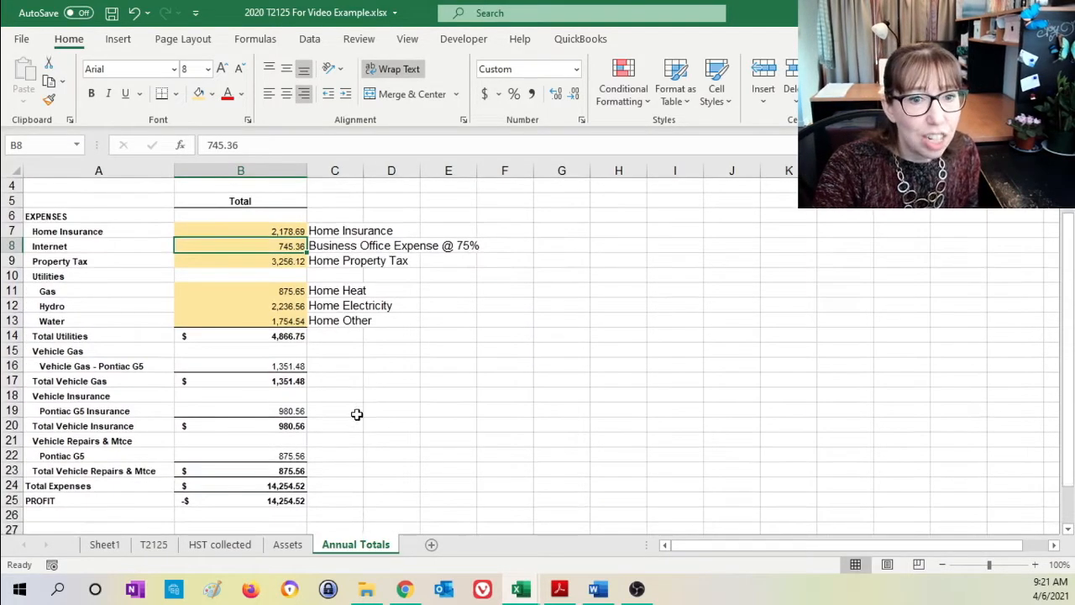
left_click(261, 370)
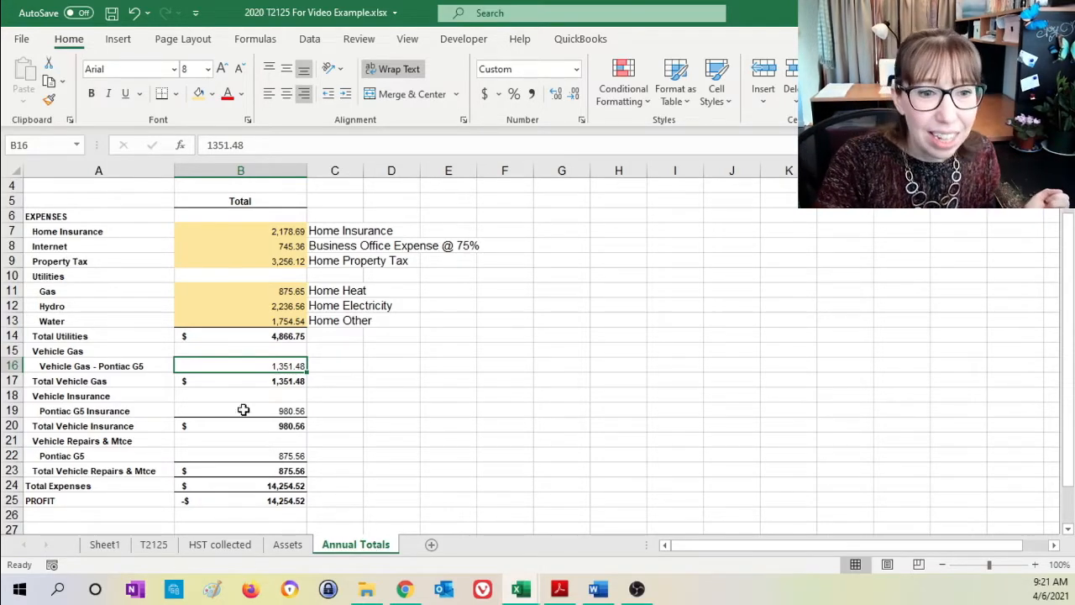
left_click(156, 543)
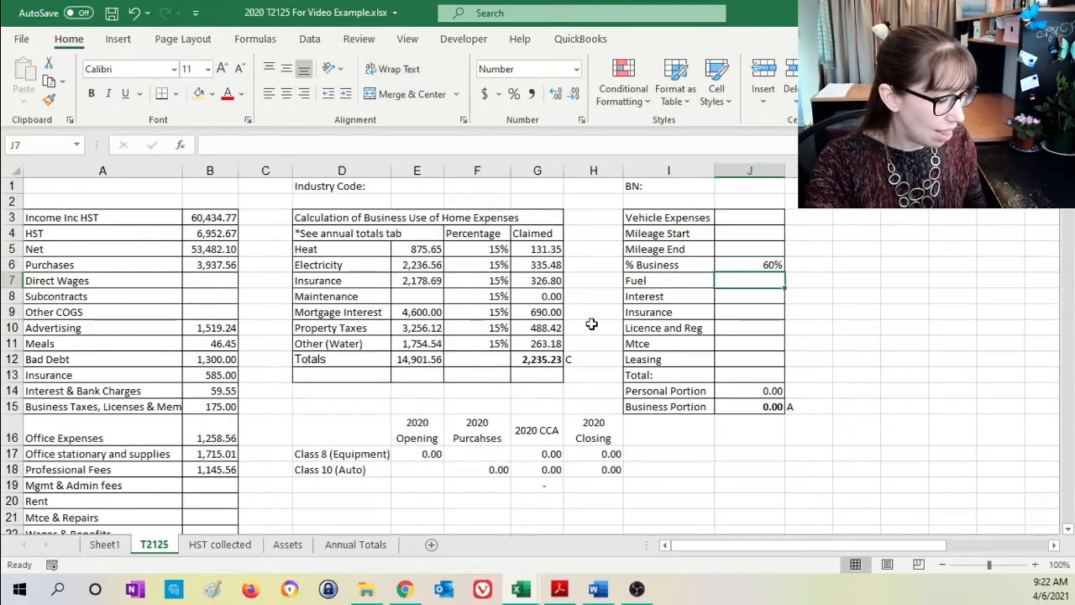
type("=")
left_click(355, 544)
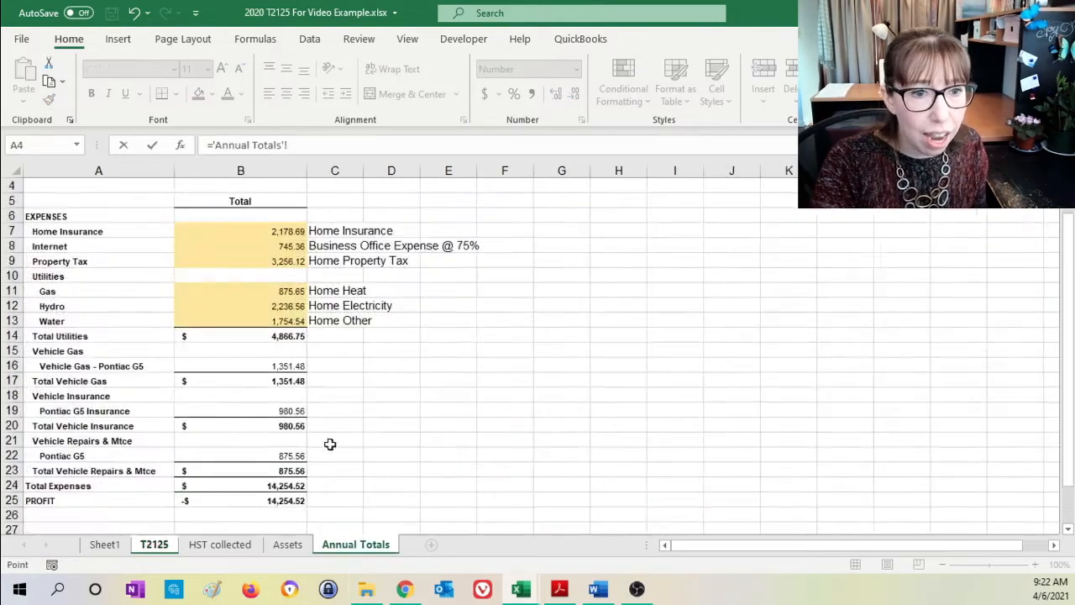
left_click(236, 351)
left_click(234, 363)
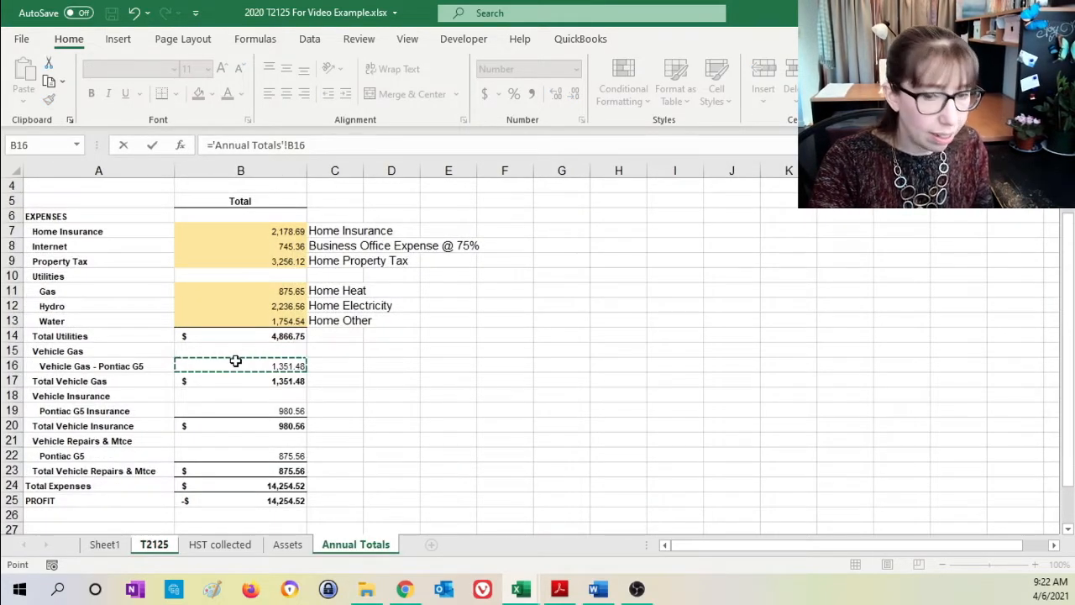
key("Return")
- Highlight the Pontiac G5 gas total in B16 of Annual Totals with the light gold fill and note "Vehicle Fuel" in C16
left_click(331, 550)
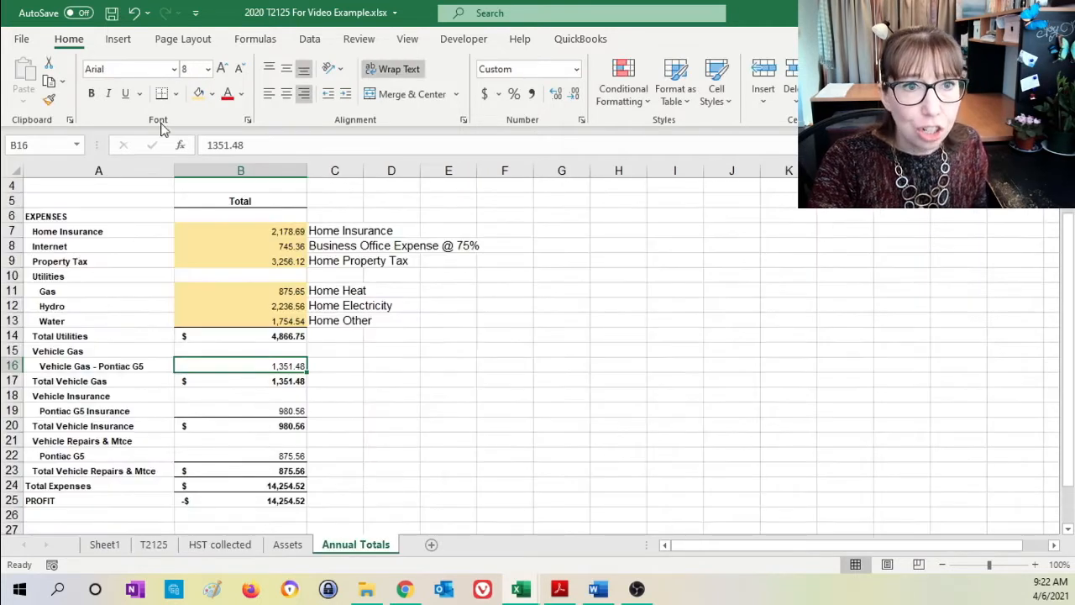
left_click(200, 93)
left_click(329, 362)
type("Vehcilc")
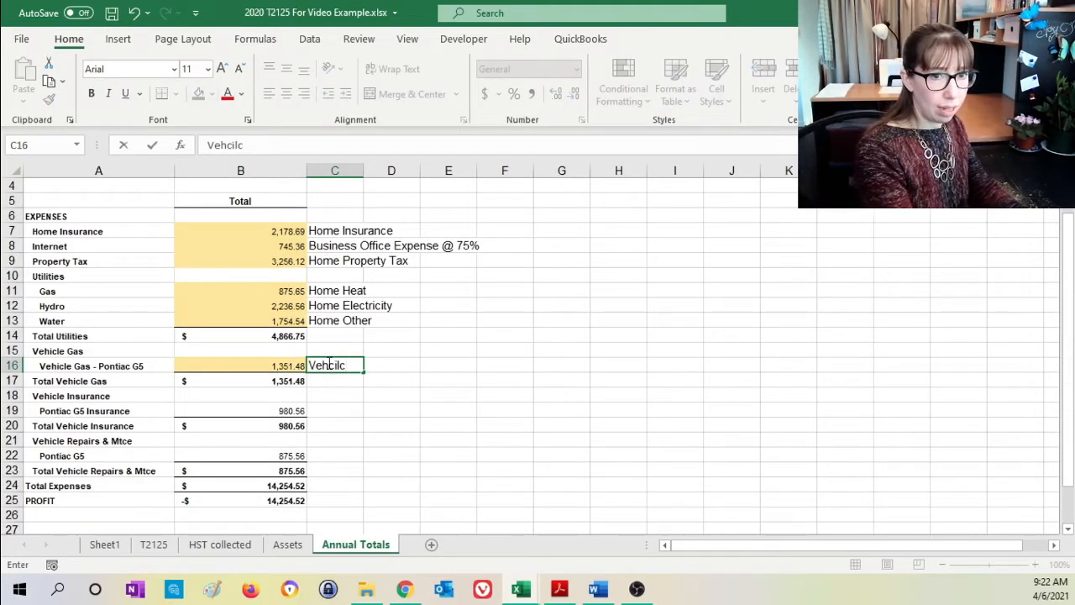
key("BackSpace")
type("icle Fuel")
key("Return")
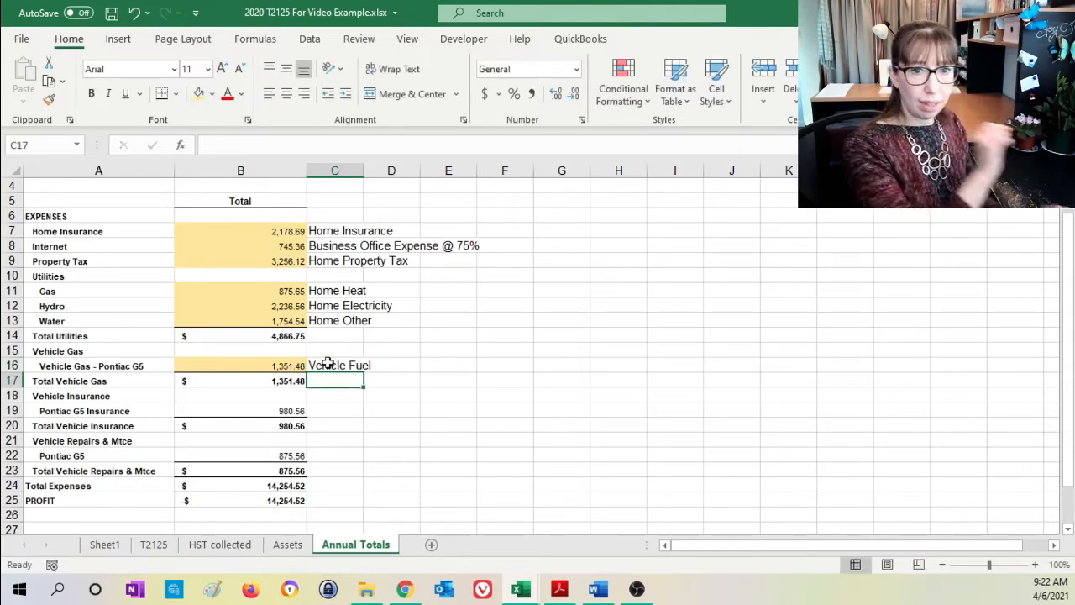
- Review the whole Vehicle Expenses table, I3 to J15, on the T2125 sheet
left_click(154, 544)
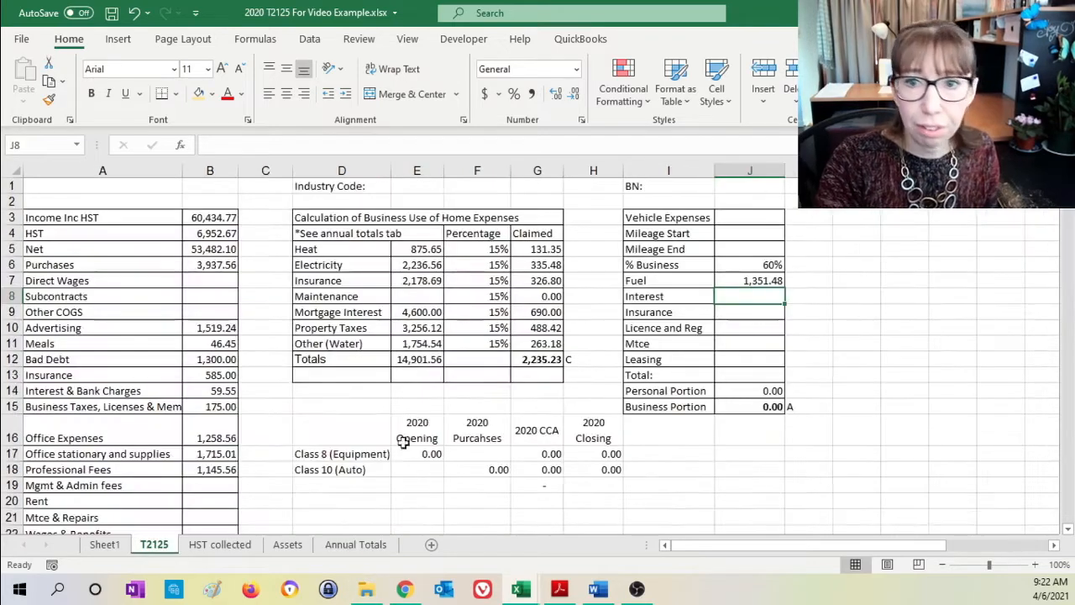
left_click(693, 222)
mouse_move(698, 225)
left_mouse_down()
mouse_move(750, 267)
mouse_move(756, 408)
left_mouse_up()
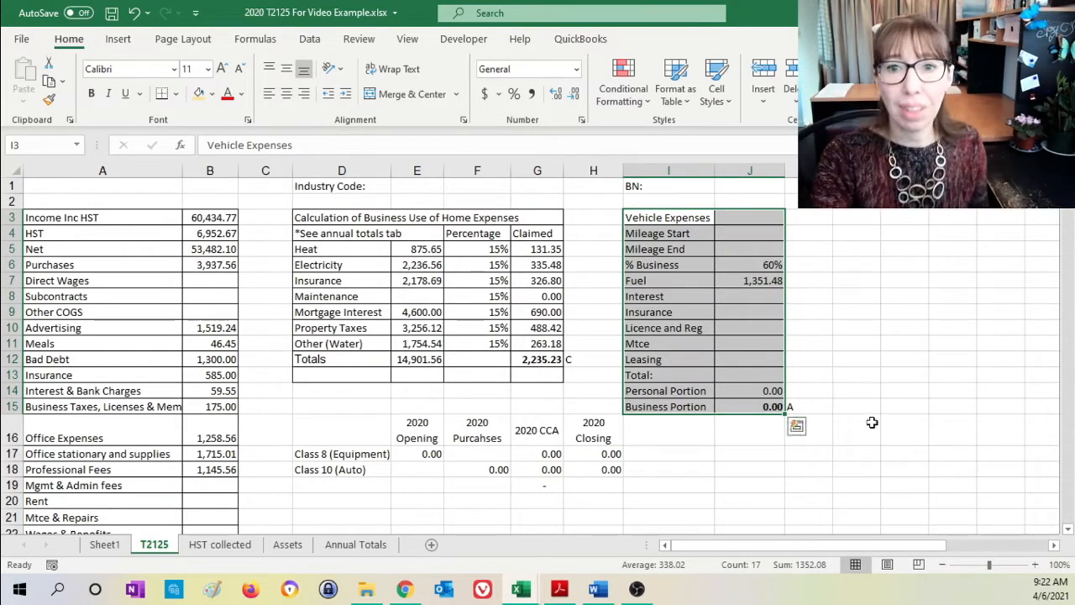
left_click(756, 295)
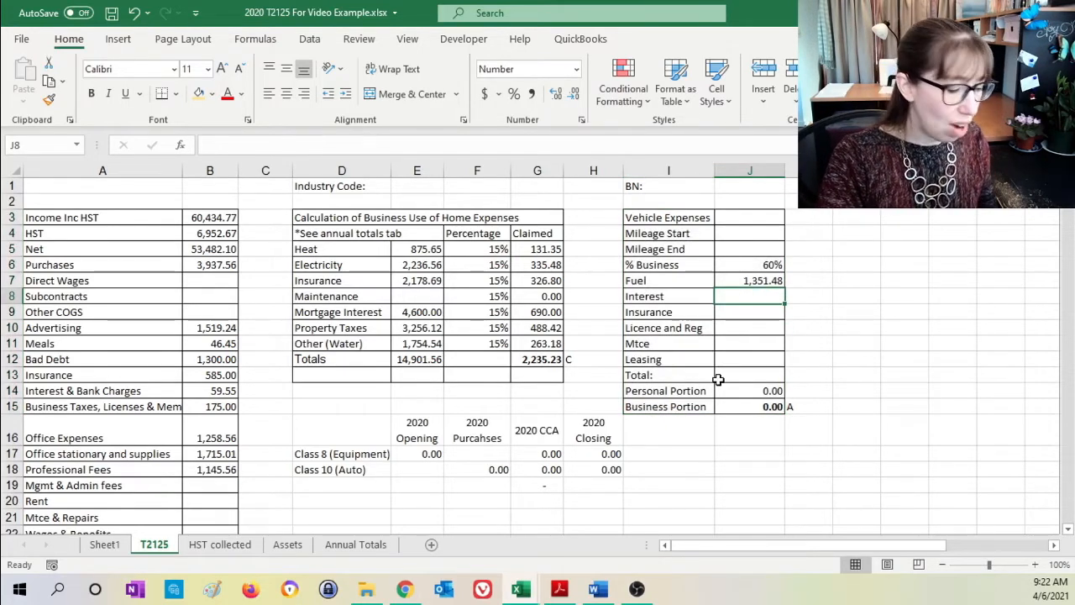
type("=")
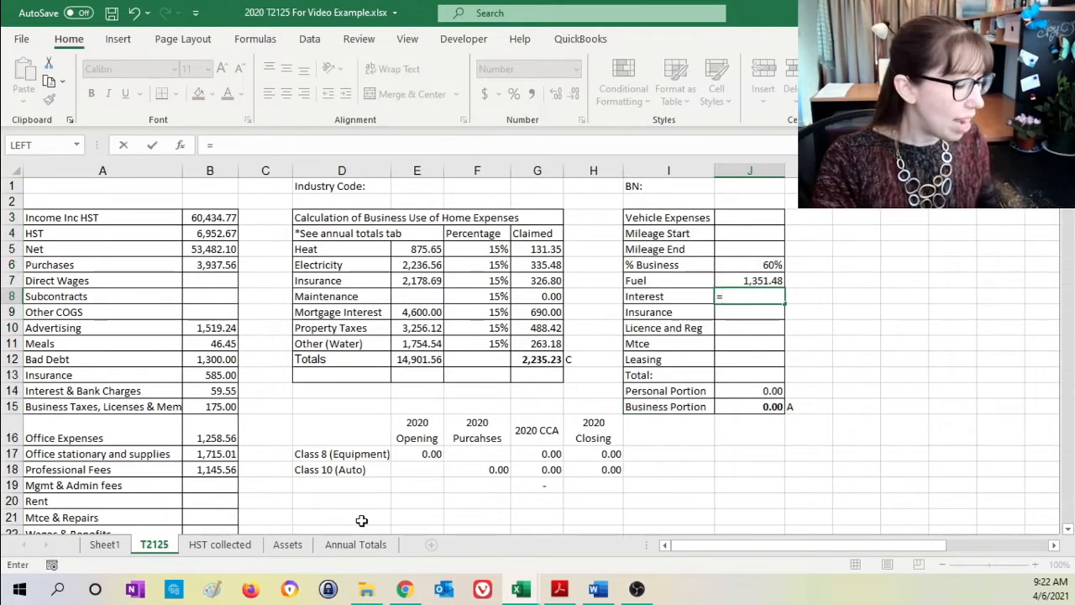
key("BackSpace")
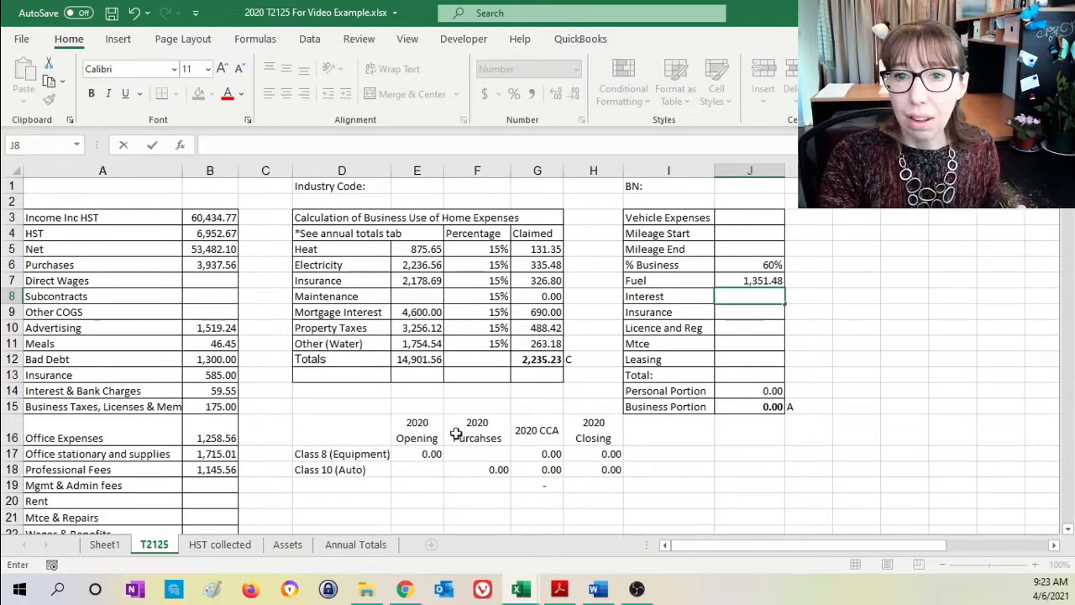
- Link the vehicle Insurance amount in J9 of the T2125 sheet to the Pontiac G5 Insurance total in B19 of Annual Totals
left_click(744, 315)
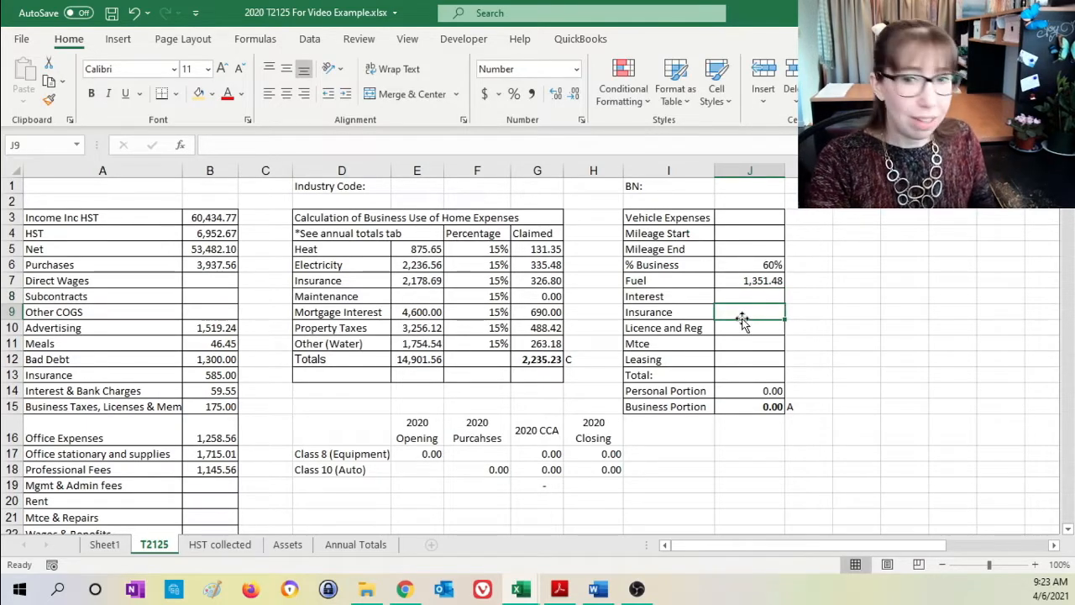
type("=")
left_click(355, 544)
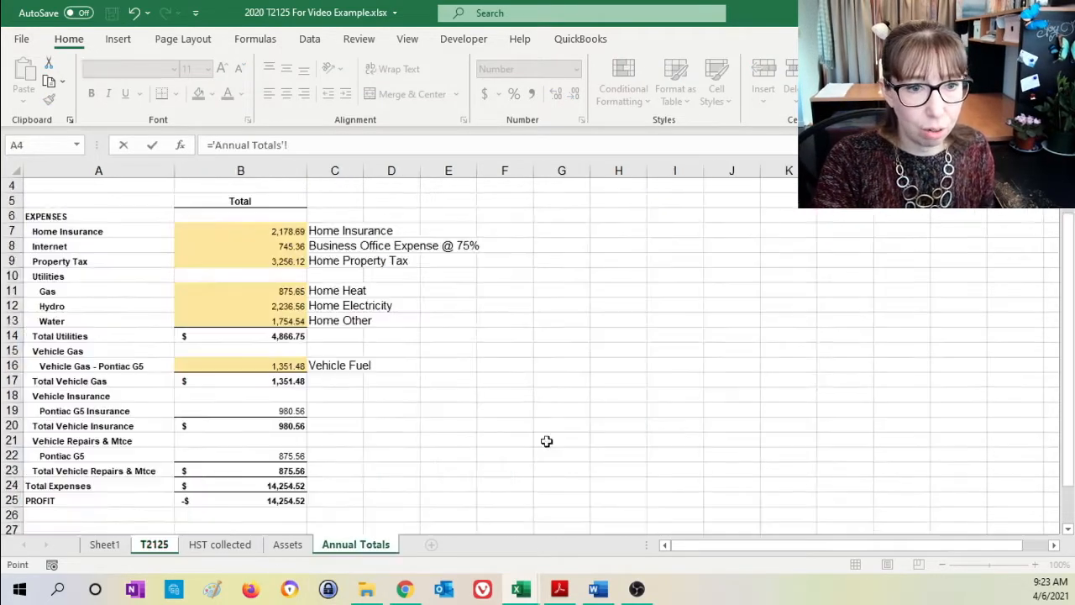
left_click(248, 412)
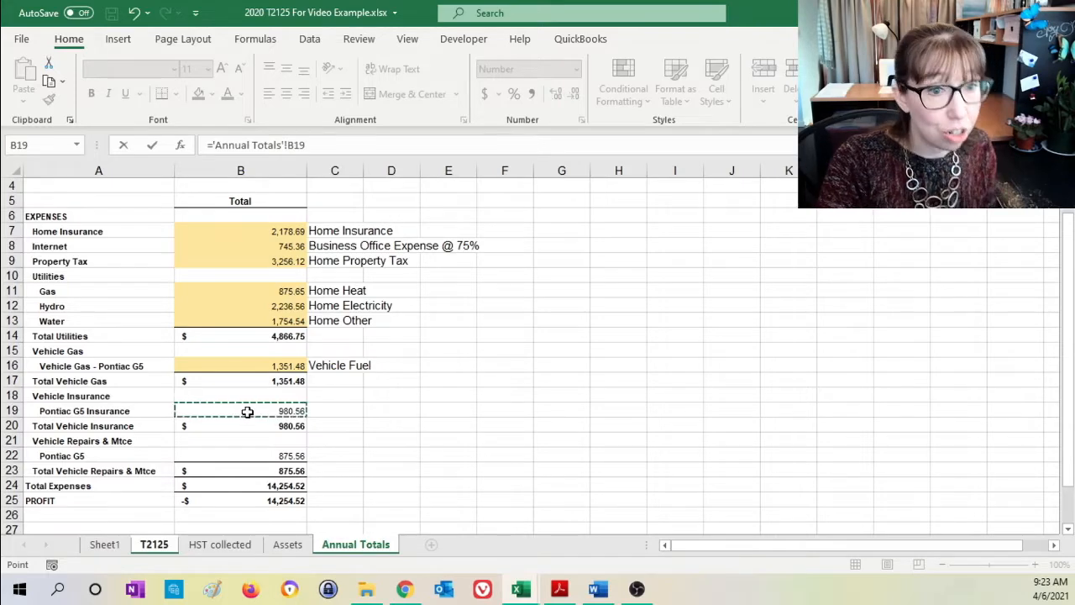
key("Return")
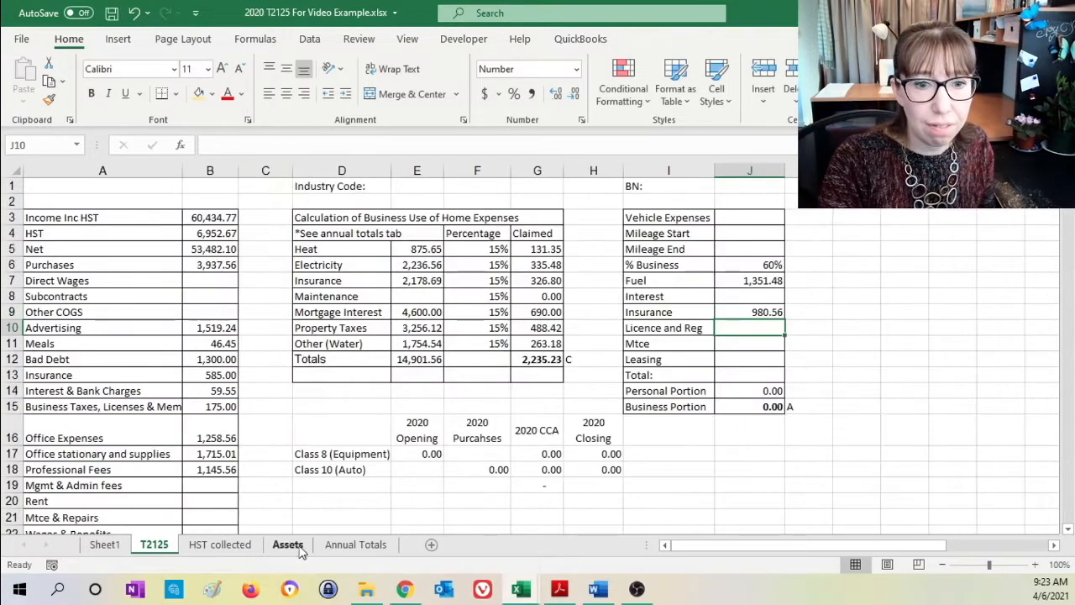
- Highlight the Pontiac G5 Insurance total in B19 of Annual Totals with the light gold fill and note "Vehicle Insurance" in C19
left_click(355, 544)
left_click(273, 411)
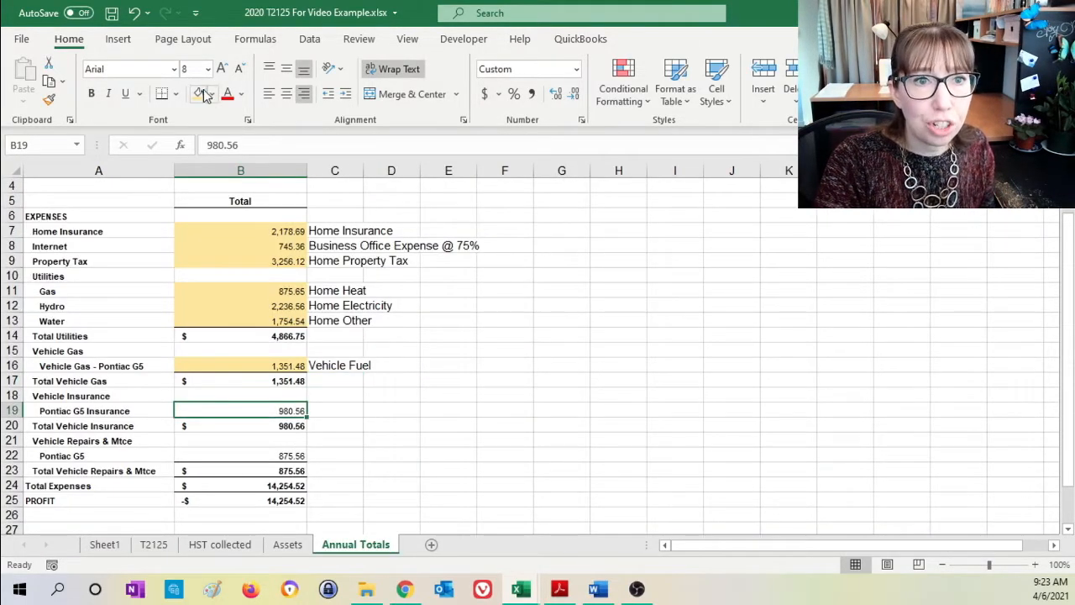
left_click(210, 95)
left_click(335, 409)
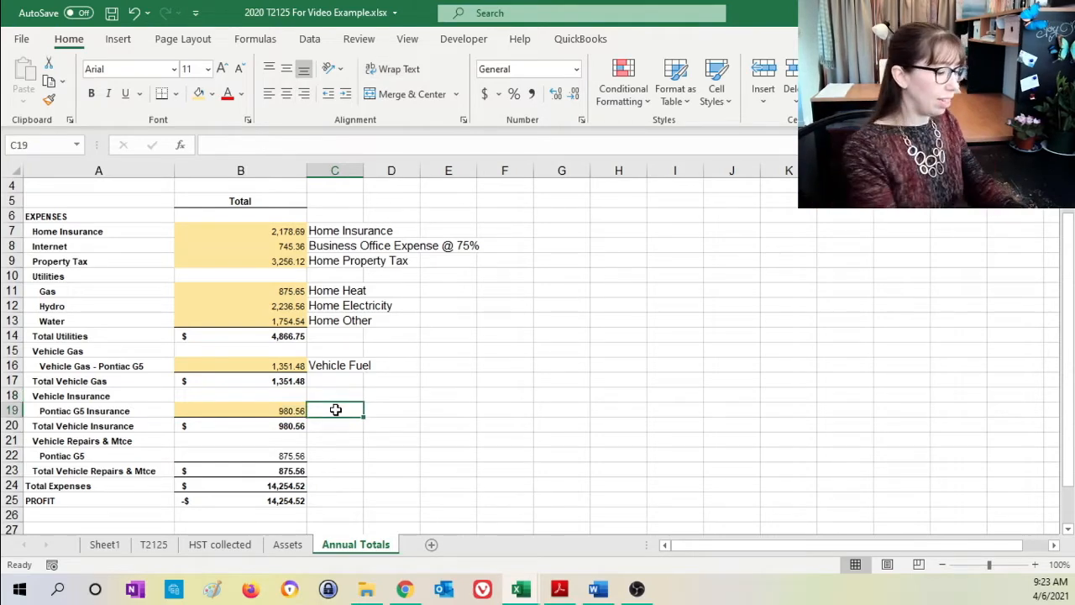
type("Vehi")
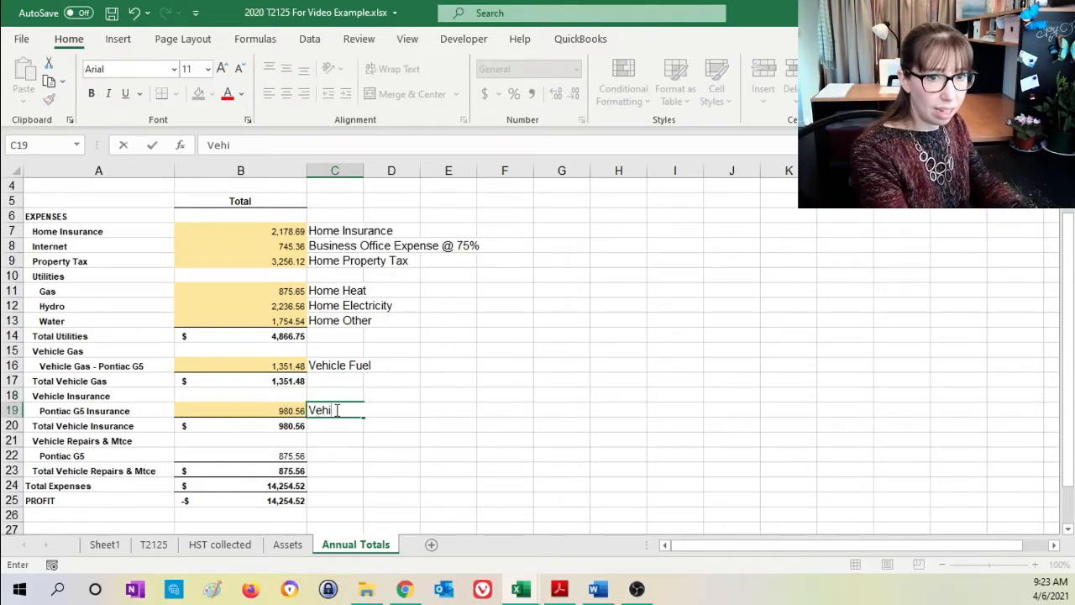
type("cle Insurance")
key("Return")
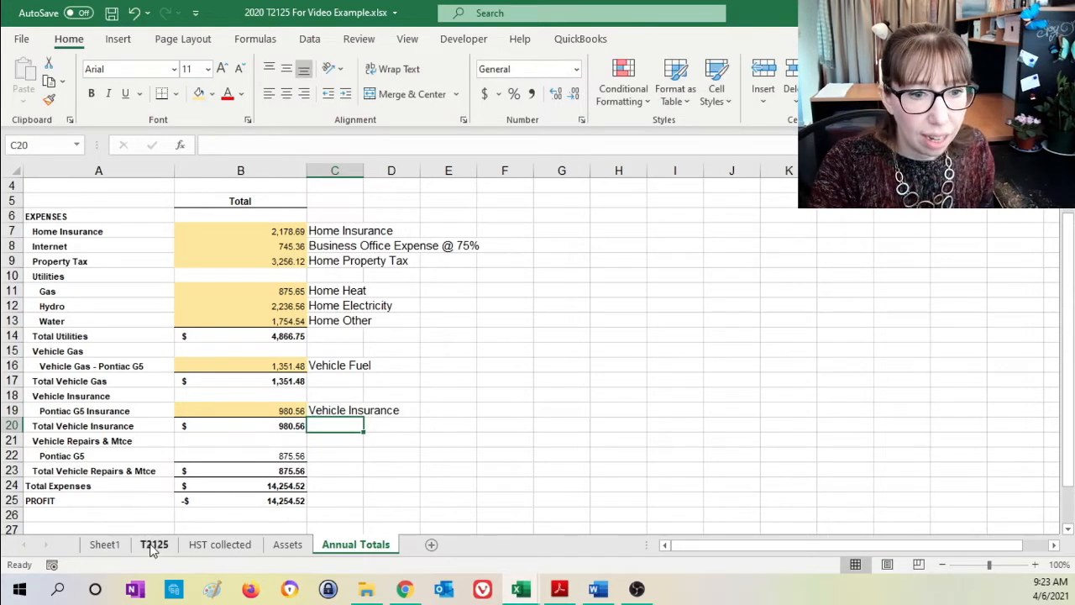
- Link the vehicle Mtce amount in J11 of the T2125 sheet to the Pontiac G5 repairs total in B22 of Annual Totals
left_click(153, 544)
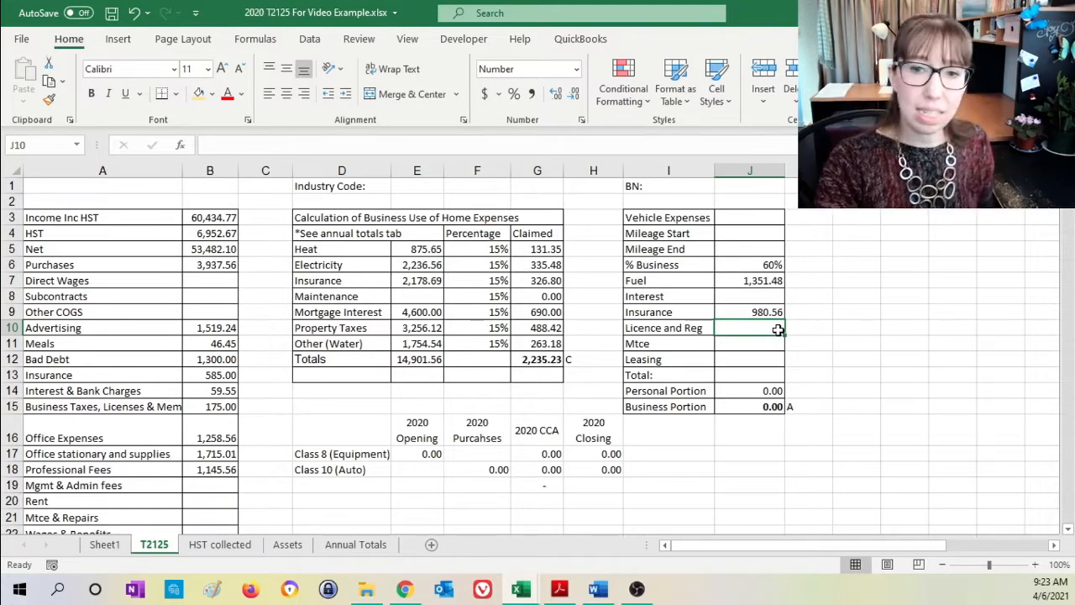
left_click(737, 348)
type("=")
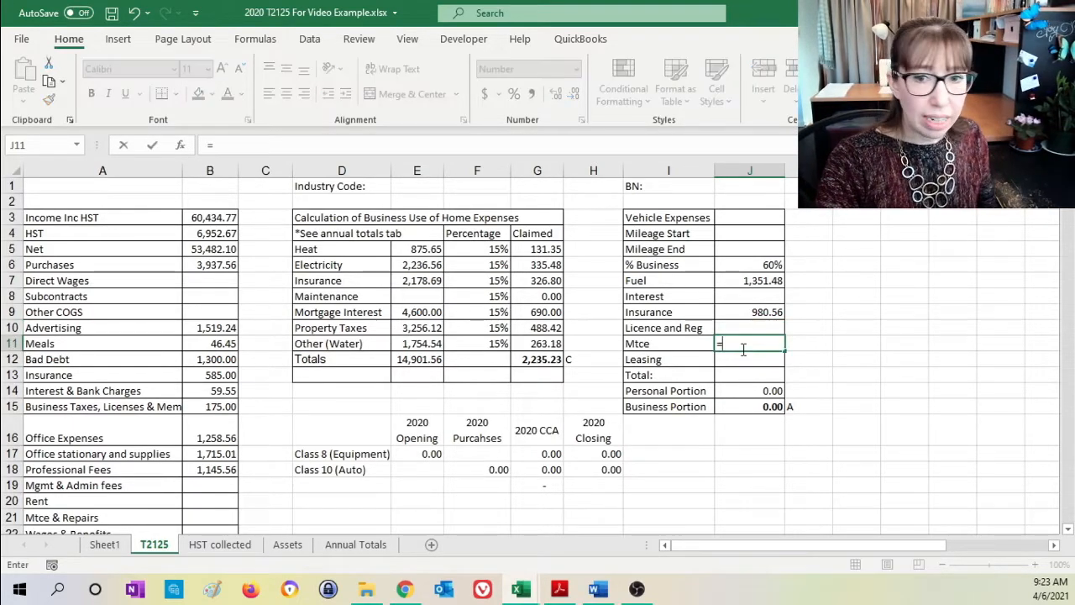
left_click(353, 546)
left_click(241, 456)
key("Return")
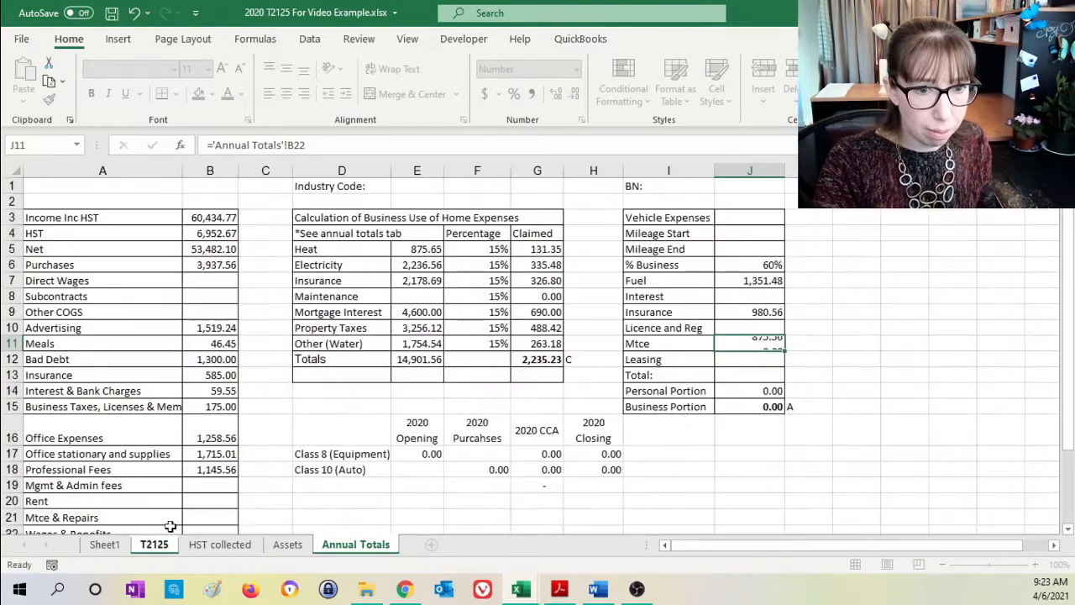
- Highlight the Pontiac G5 repairs total in B22 of Annual Totals with the light gold fill and note "Vehicle Mtce" in C22
left_click(336, 545)
left_click(282, 456)
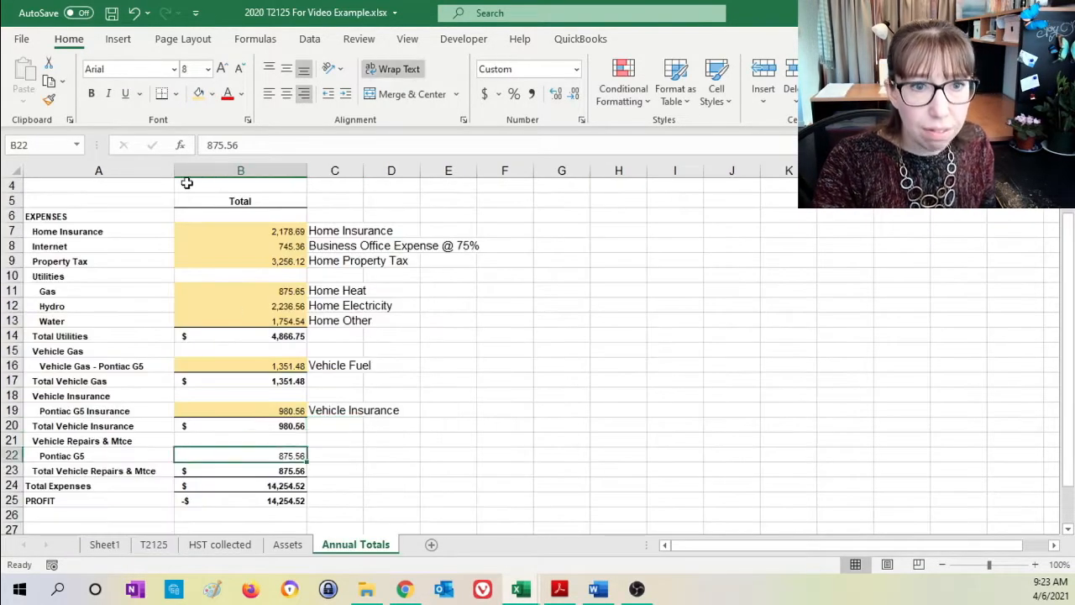
left_click(199, 93)
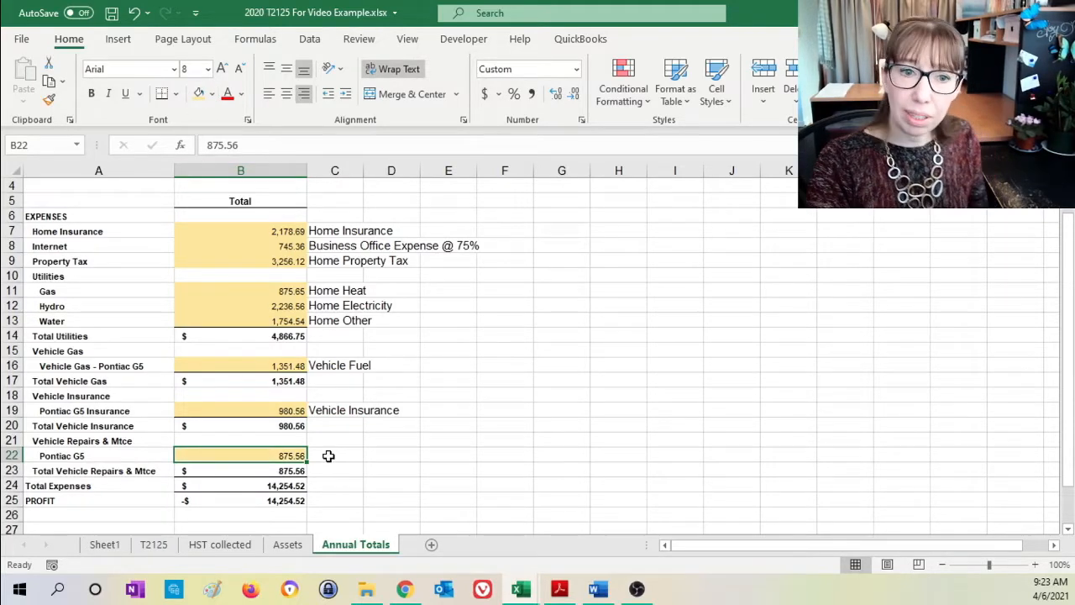
left_click(329, 455)
type("V")
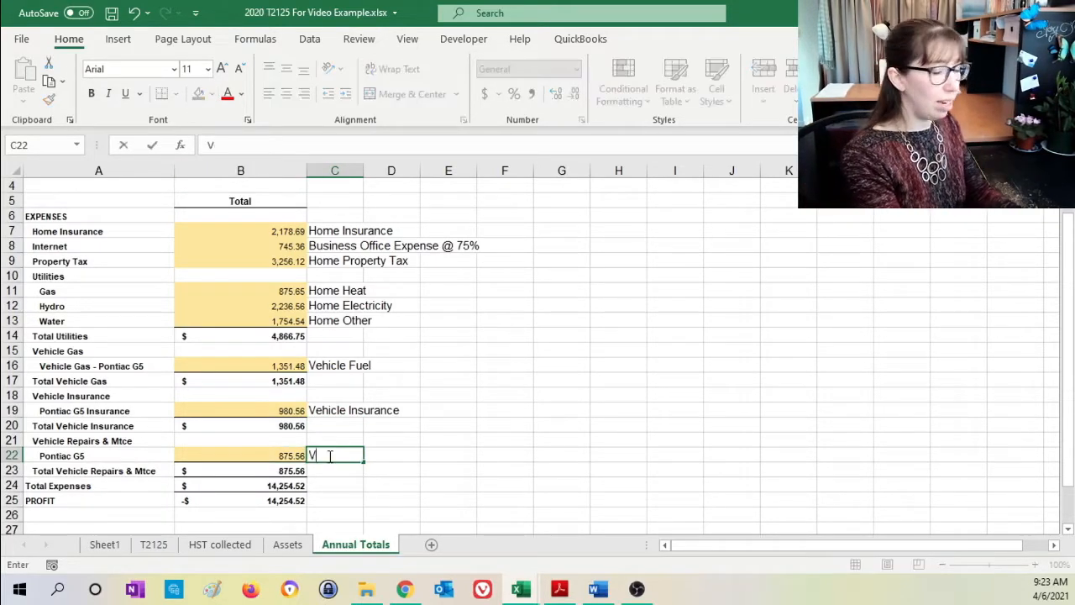
type("ehicel")
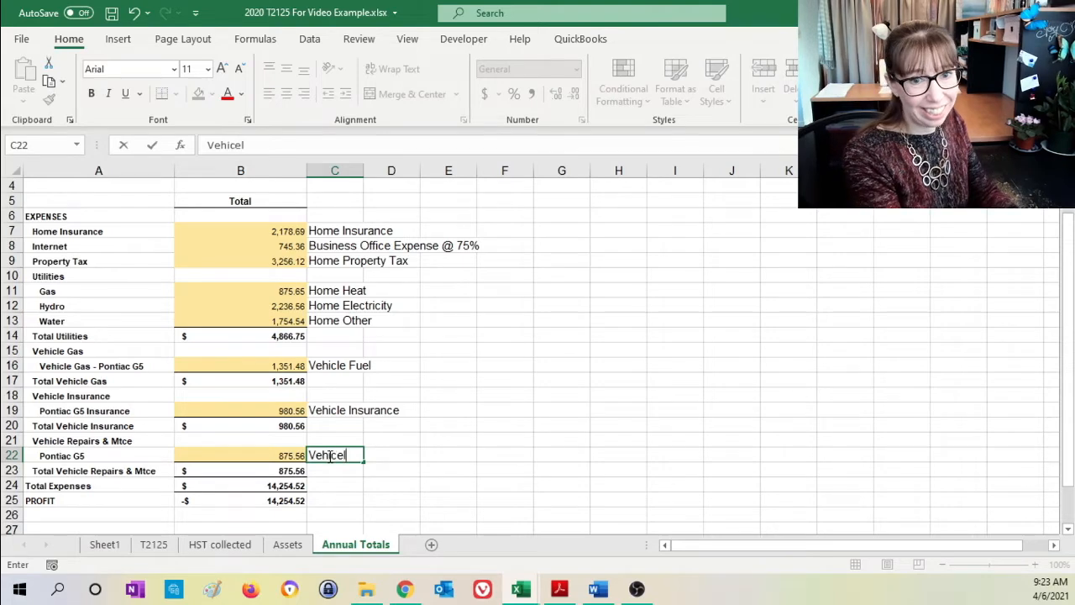
key("BackSpace")
key("BackSpace")
key("BackSpace")
type("le Mtce")
key("Return")
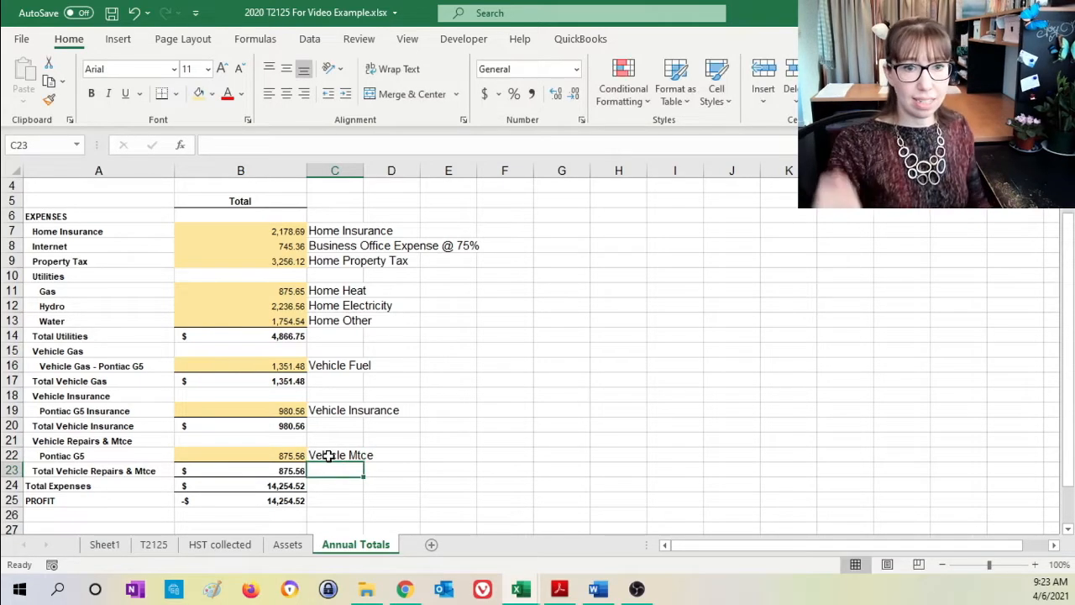
- Total the vehicle expenses in J13 of the T2125 sheet with a SUM of J7:J12
left_click(150, 546)
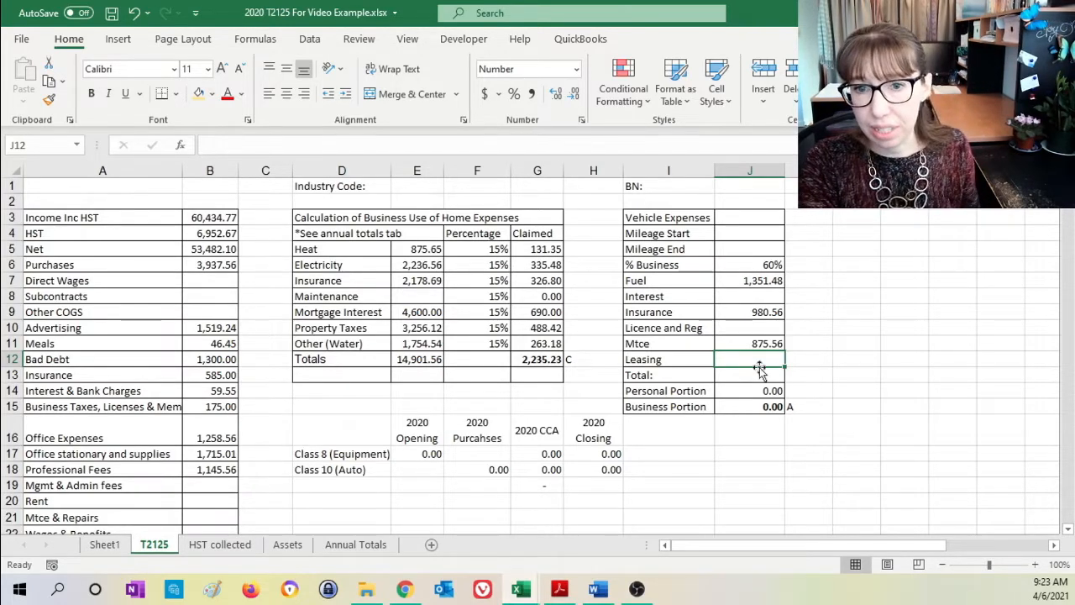
left_click(765, 388)
left_click(766, 376)
type("=sum(")
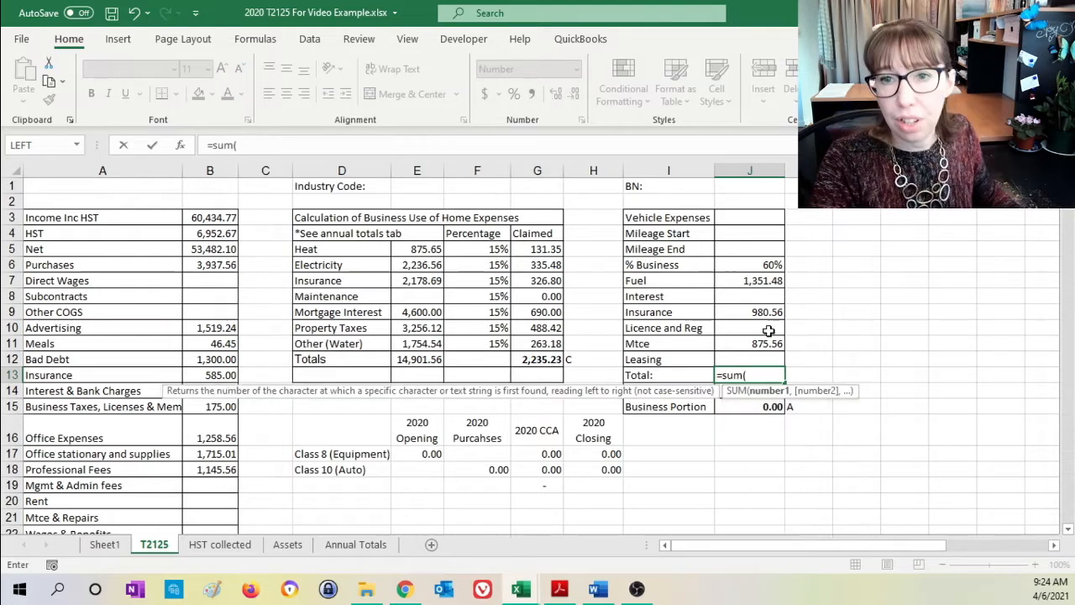
left_click_drag(750, 283, 747, 348)
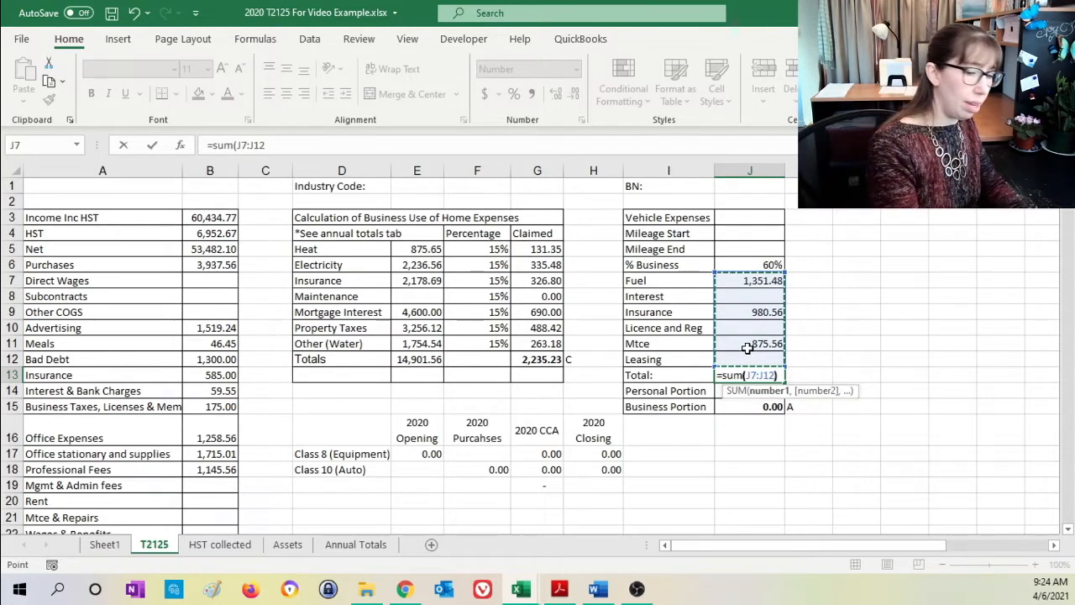
key("Return")
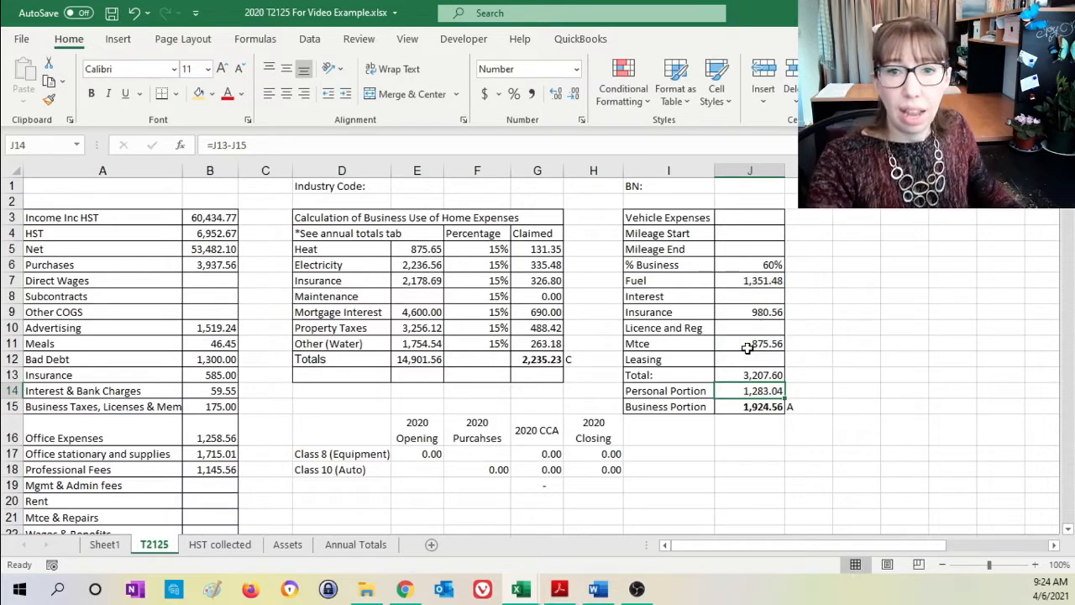
- Examine the formulas behind the vehicle Personal Portion in J14 and Business Portion in J15
double_click(755, 391)
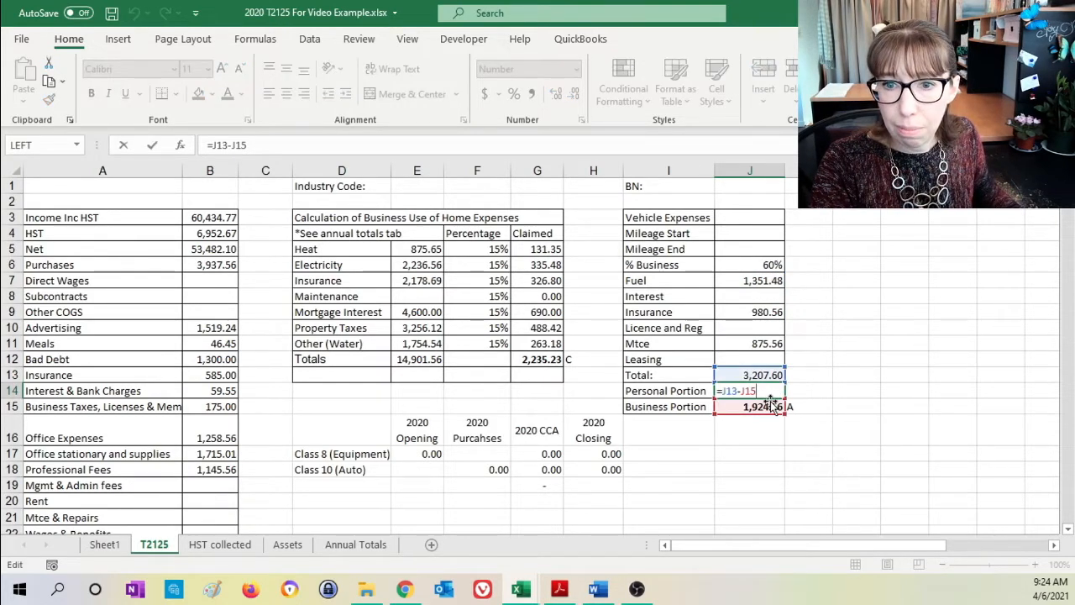
key("Return")
double_click(767, 405)
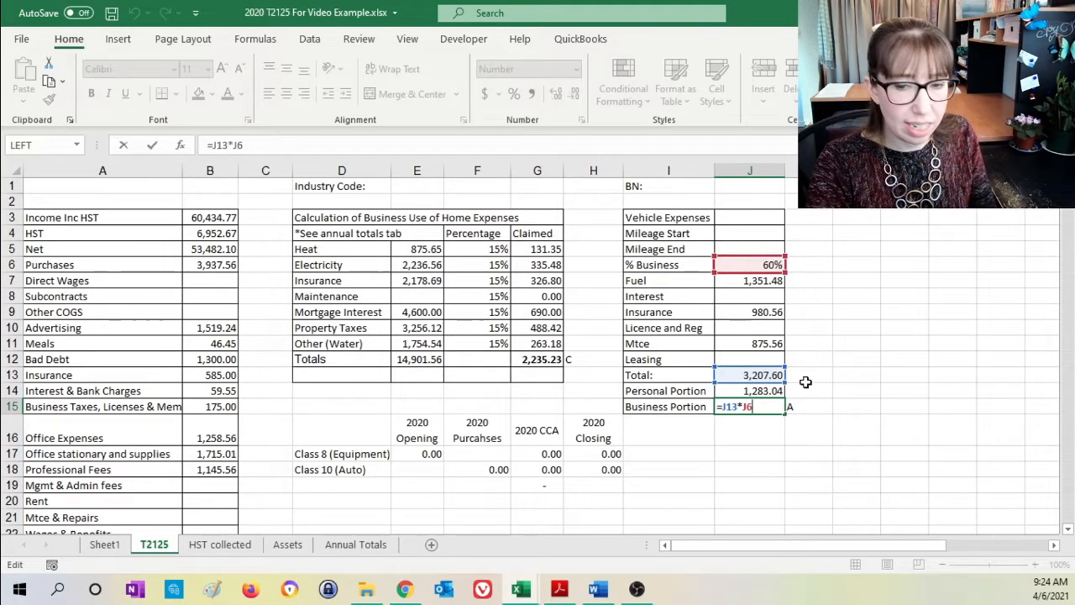
key("ctrl+Return")
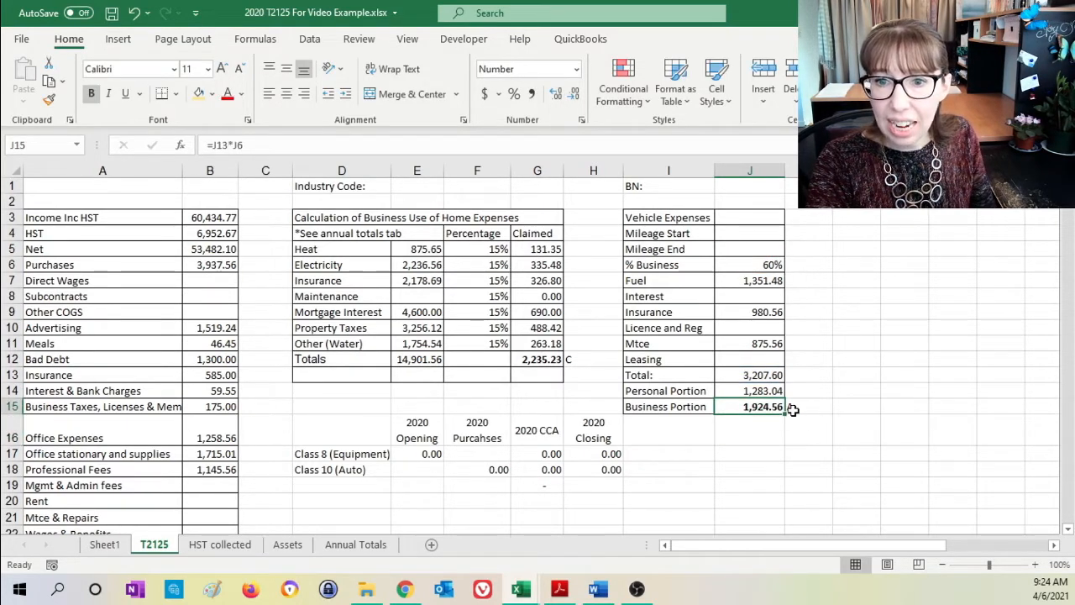
- Trace the vehicle Business Portion and the claimed home expense total to their lines B28 and B35 in the expense summary
left_click_drag(805, 411, 760, 407)
scroll(510, 403, "down", 4)
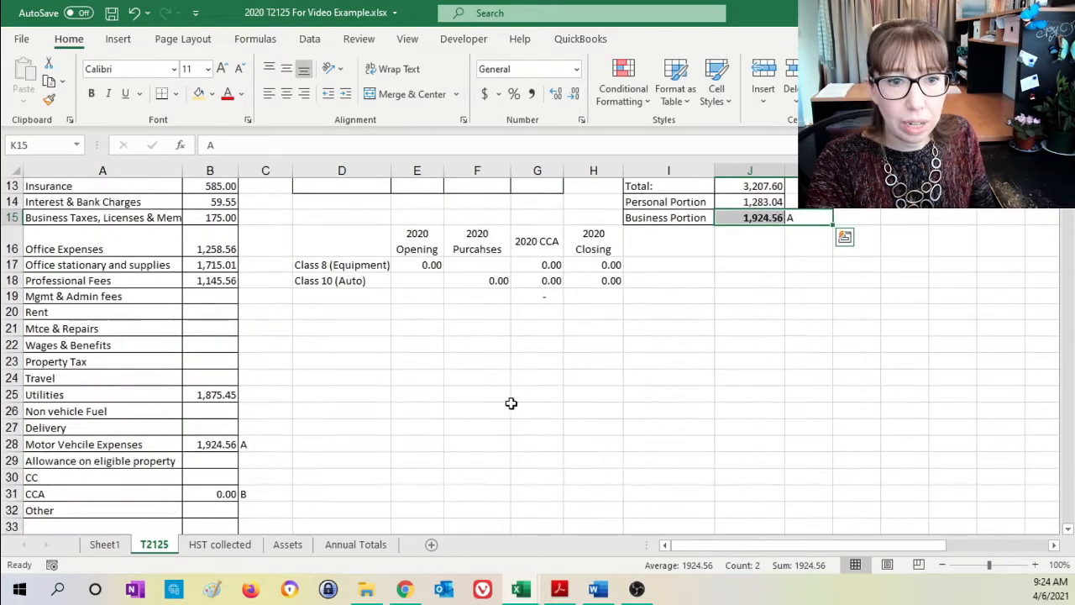
left_click(227, 445)
scroll(549, 384, "up", 2)
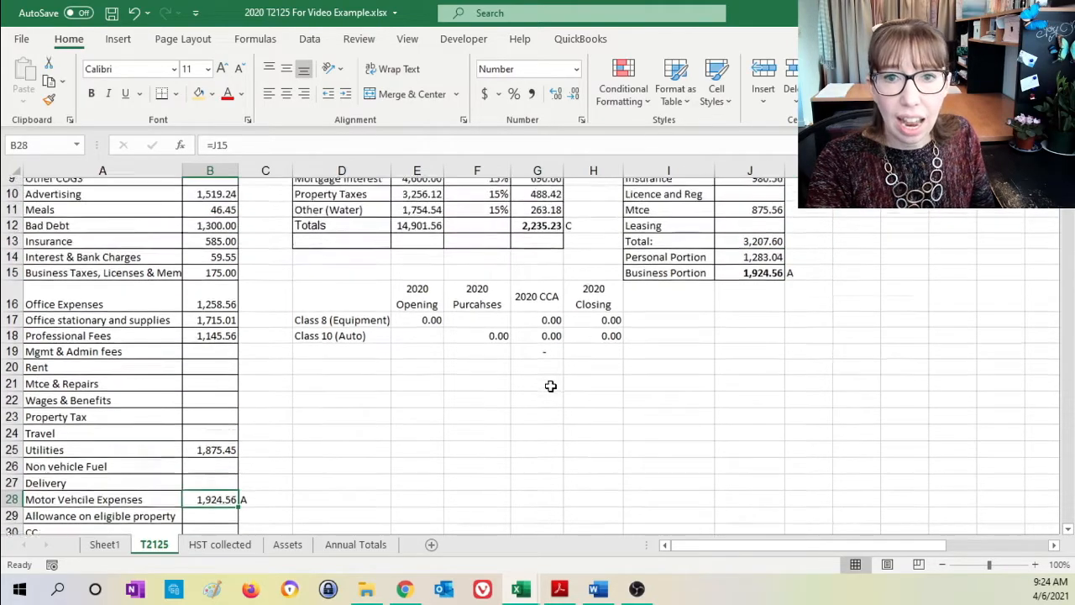
left_click(550, 265)
scroll(282, 402, "down", 4)
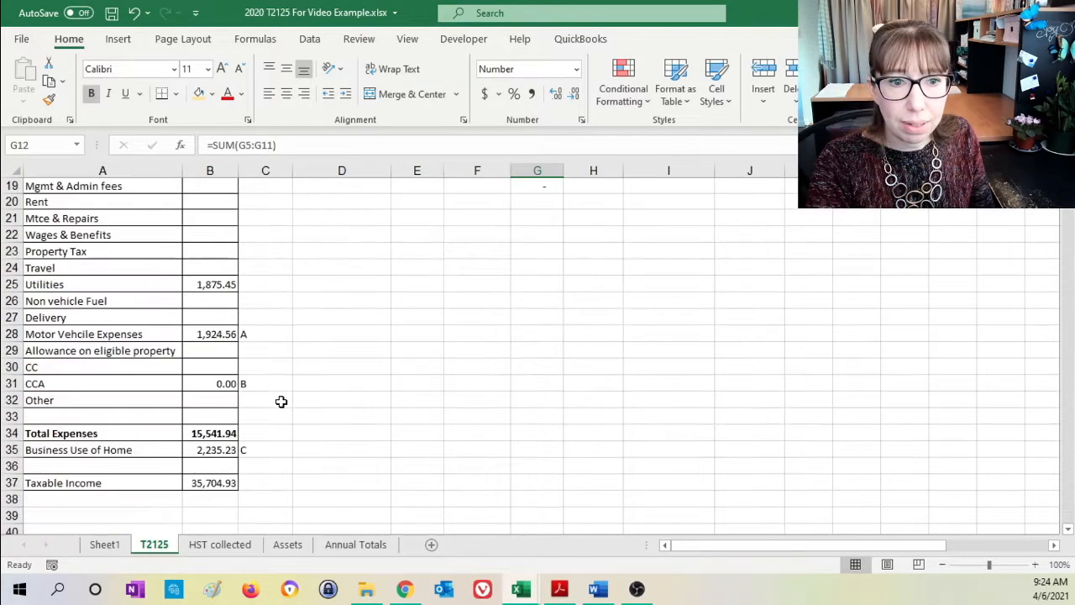
left_click(212, 449)
scroll(449, 416, "up", 6)
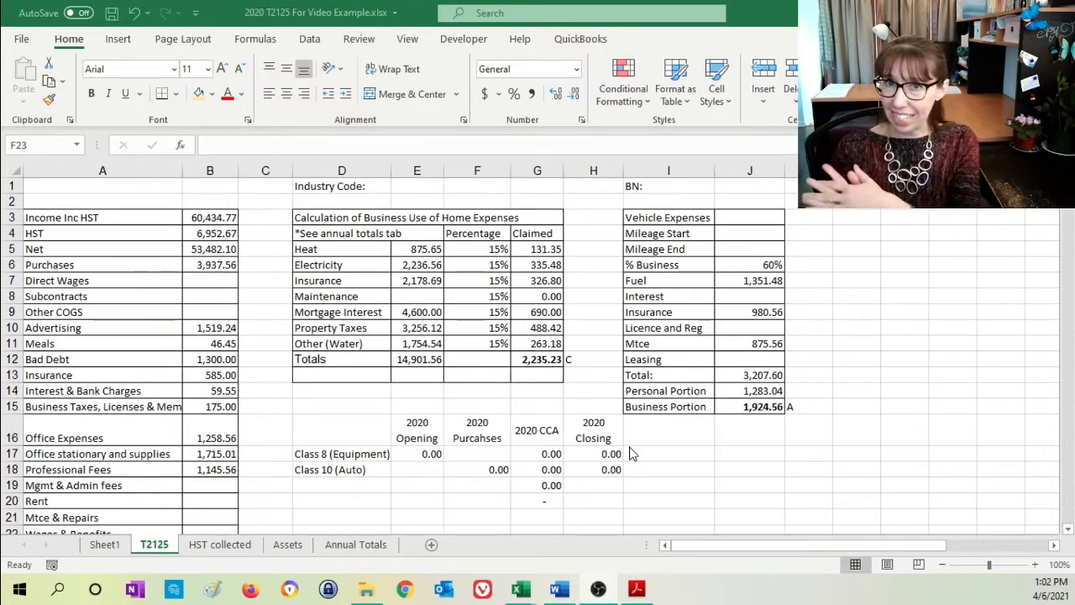
- Enter 4562.23 as the 2020 Opening balance for Class 10 (Auto) in E18
left_click(429, 479)
left_click(598, 469)
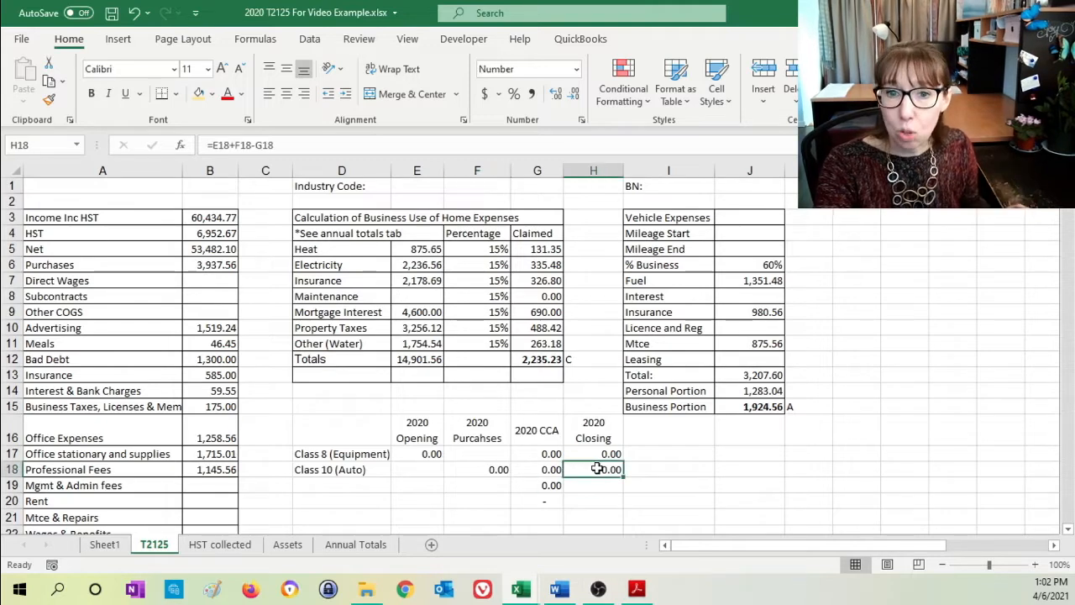
left_click(421, 469)
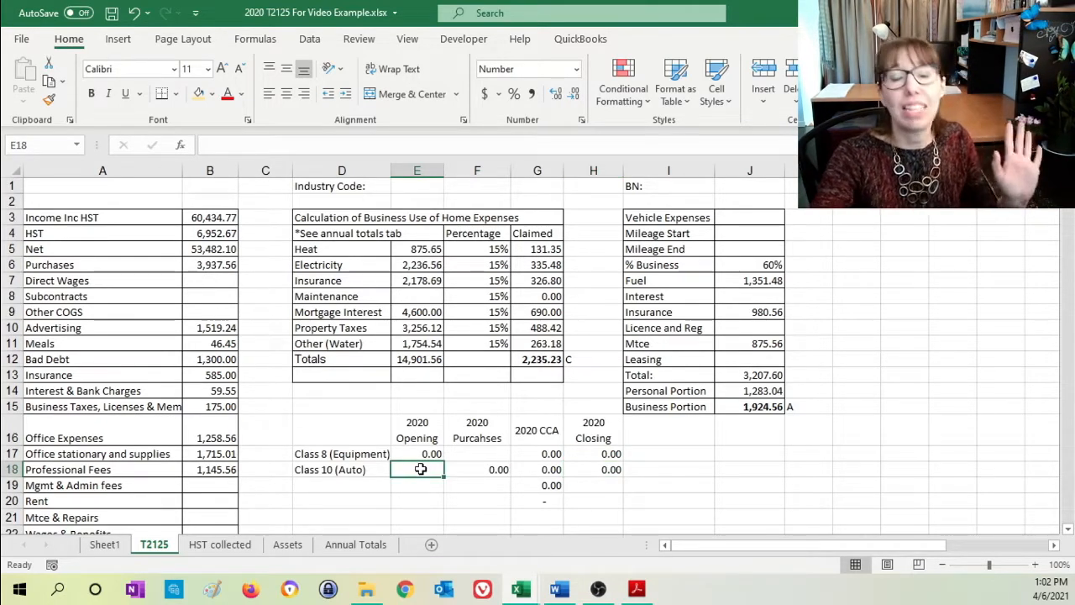
type("4562.23")
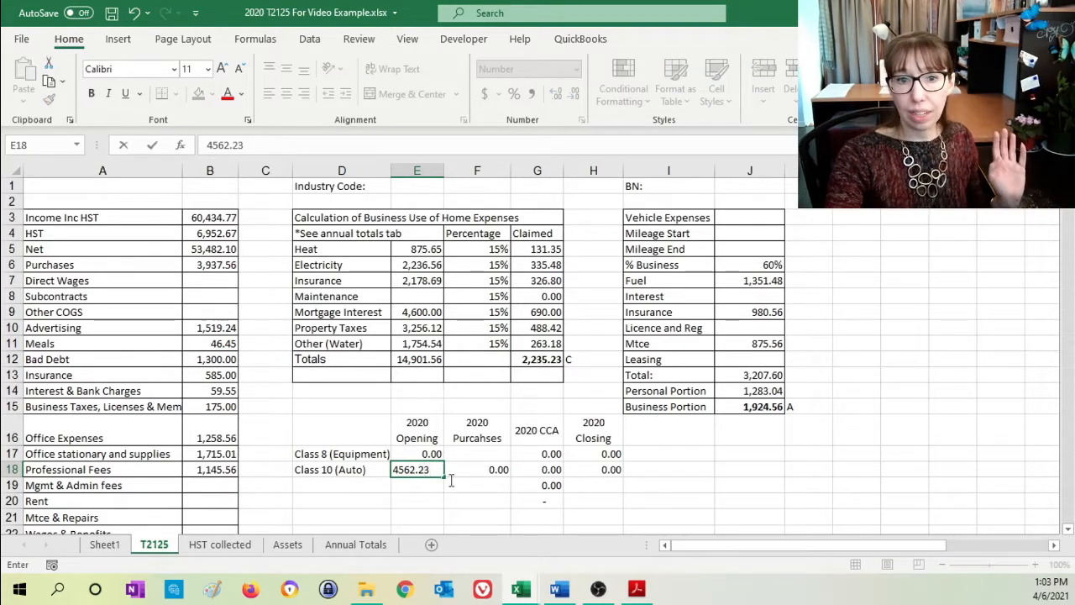
key("Return")
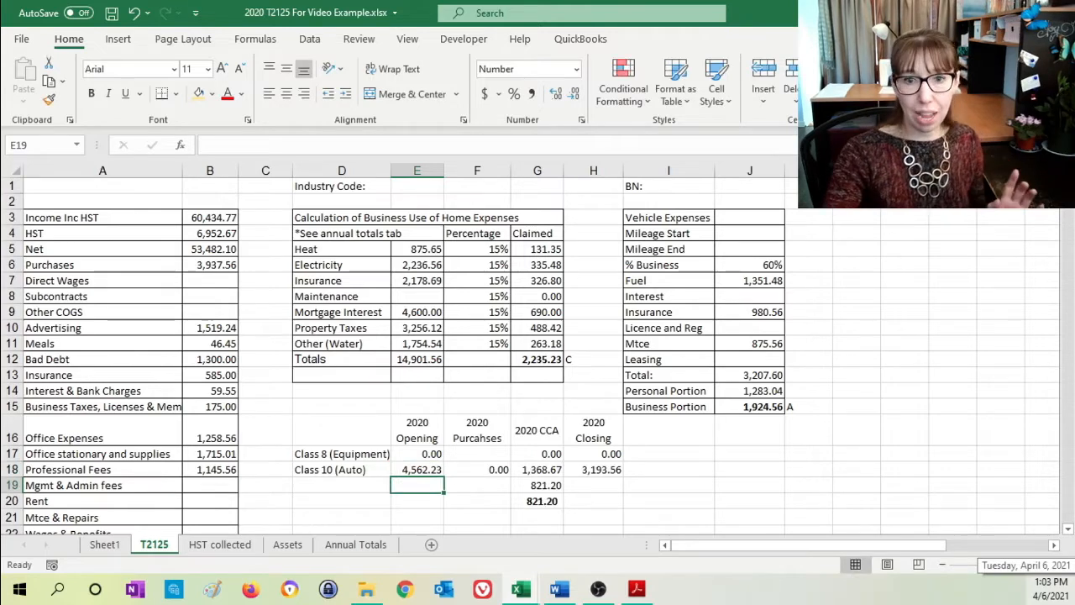
- Examine how the Class 10 CCA in G18 and its business share in G19 are calculated, including the vehicle % Business in J6
left_click(553, 488)
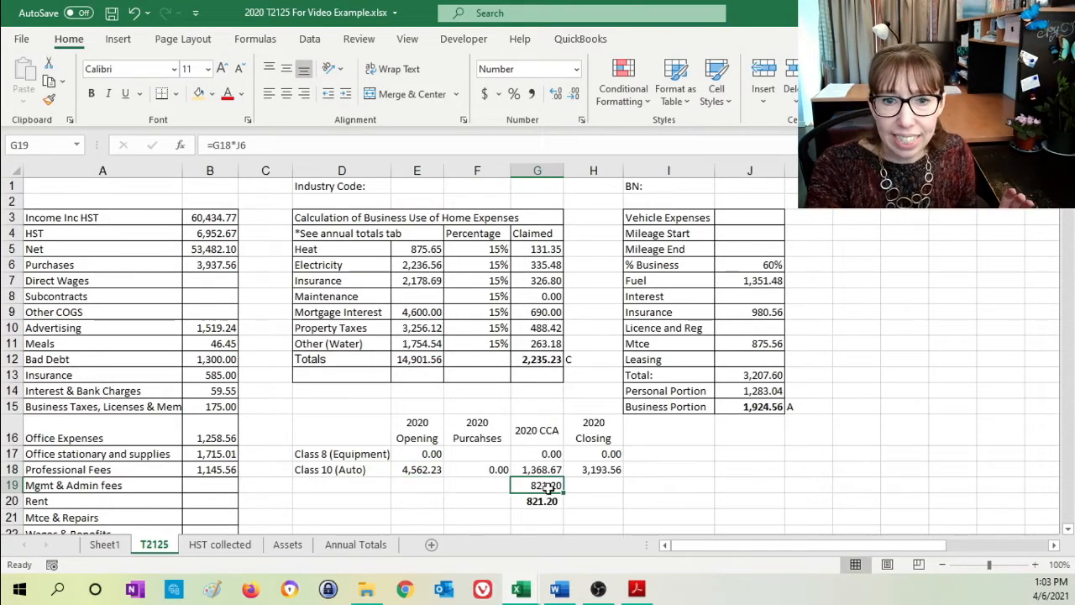
left_click(548, 473)
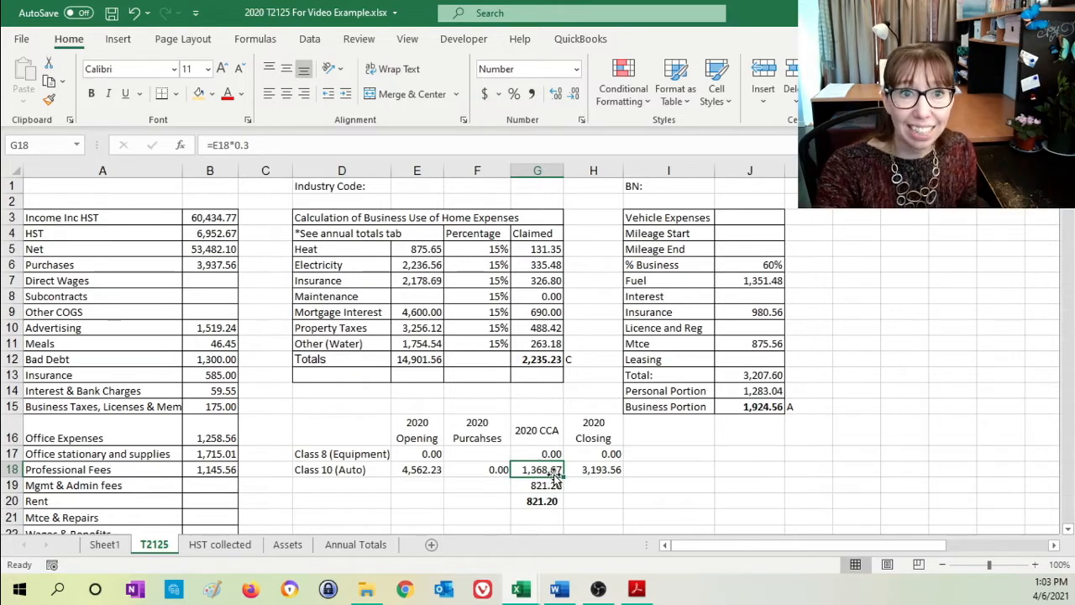
double_click(540, 473)
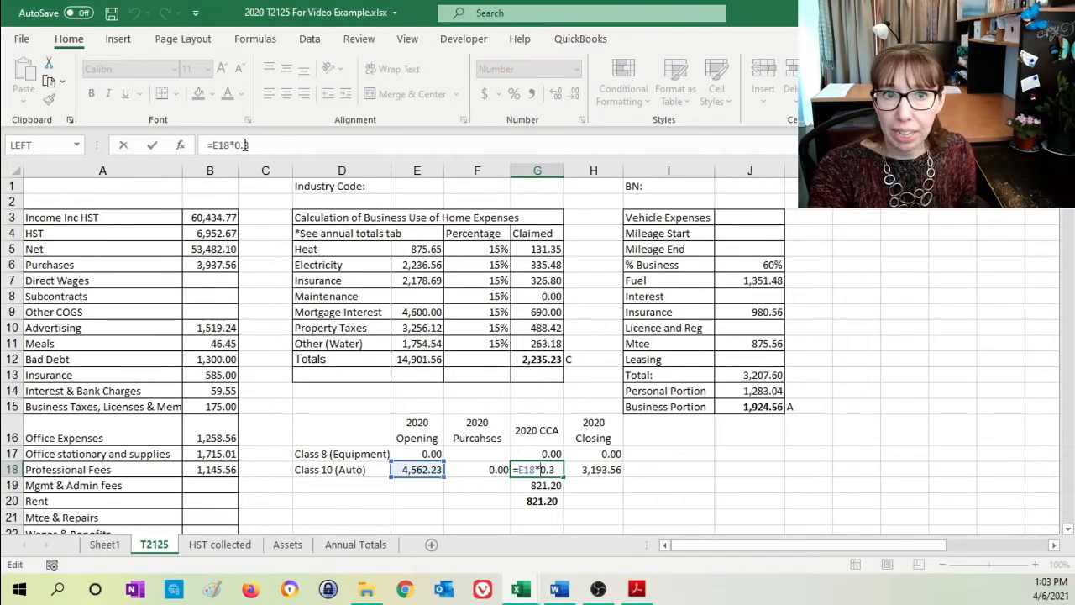
key("Return")
left_click(546, 470)
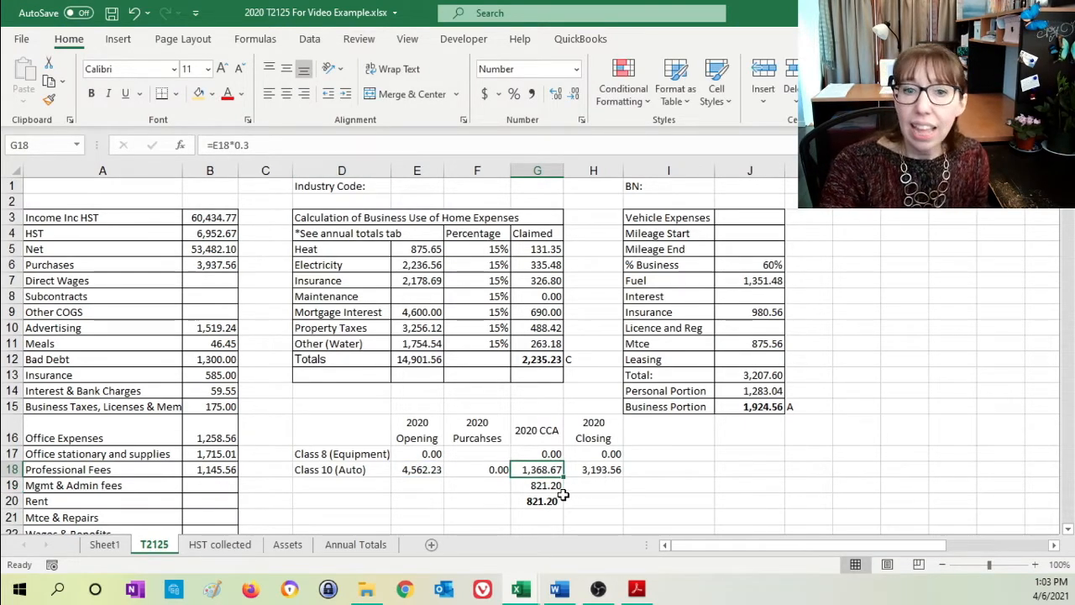
left_click(733, 265)
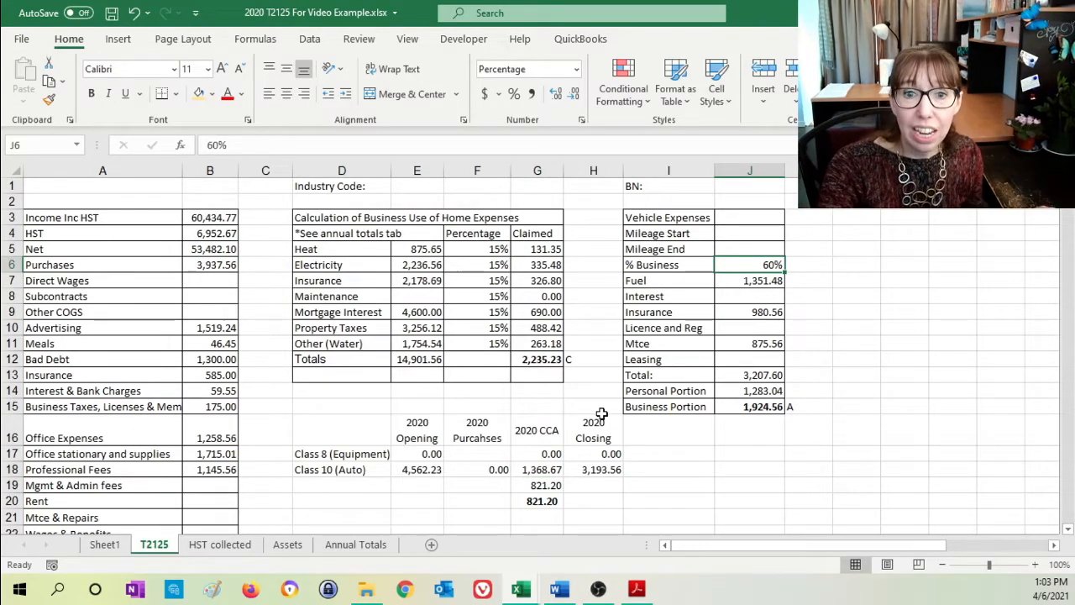
left_click(547, 486)
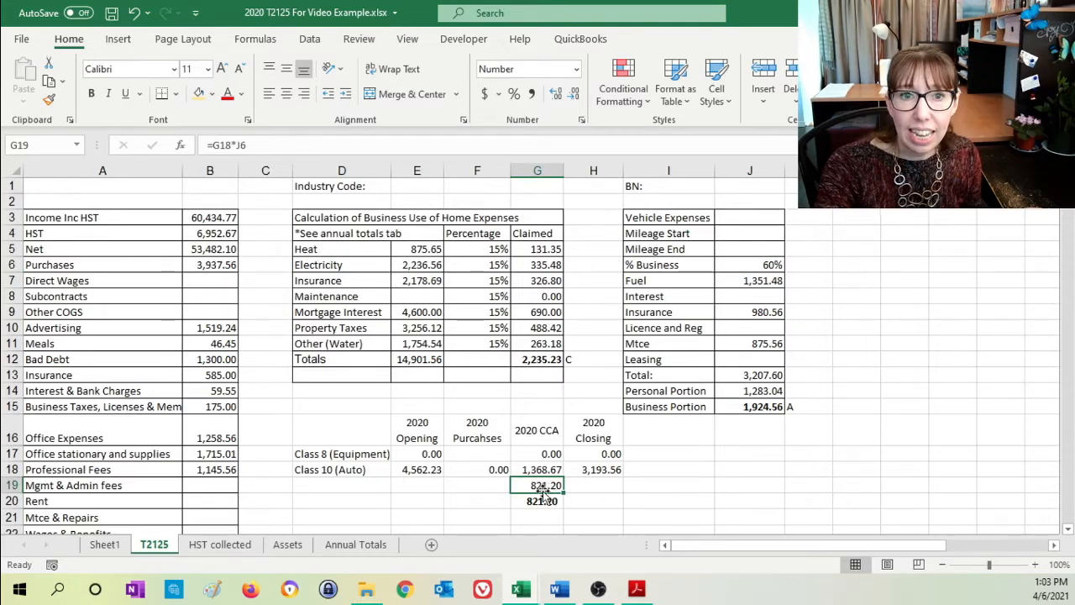
double_click(545, 487)
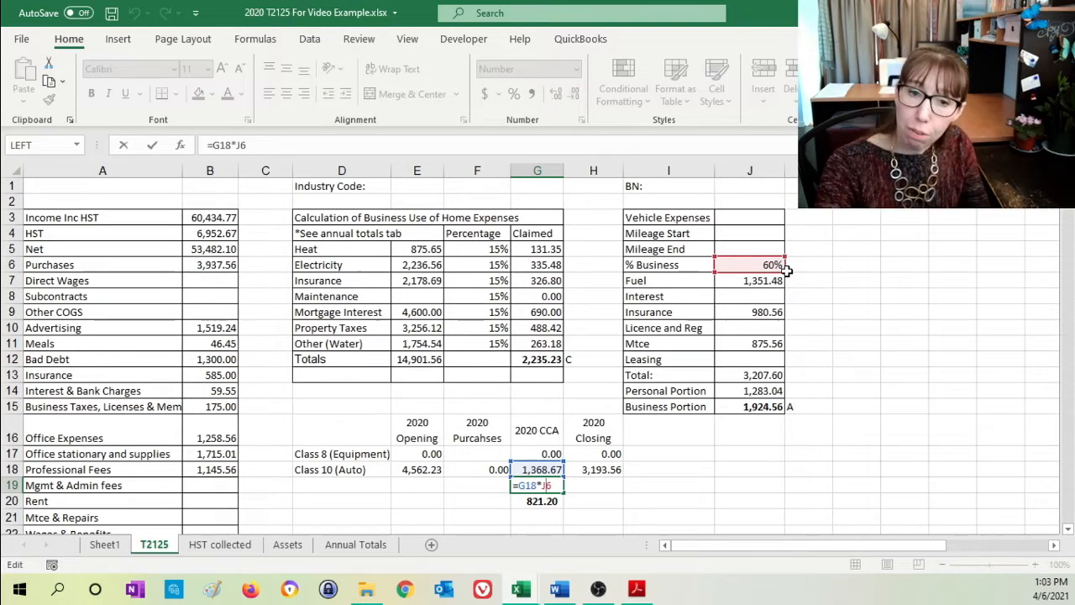
key("Return")
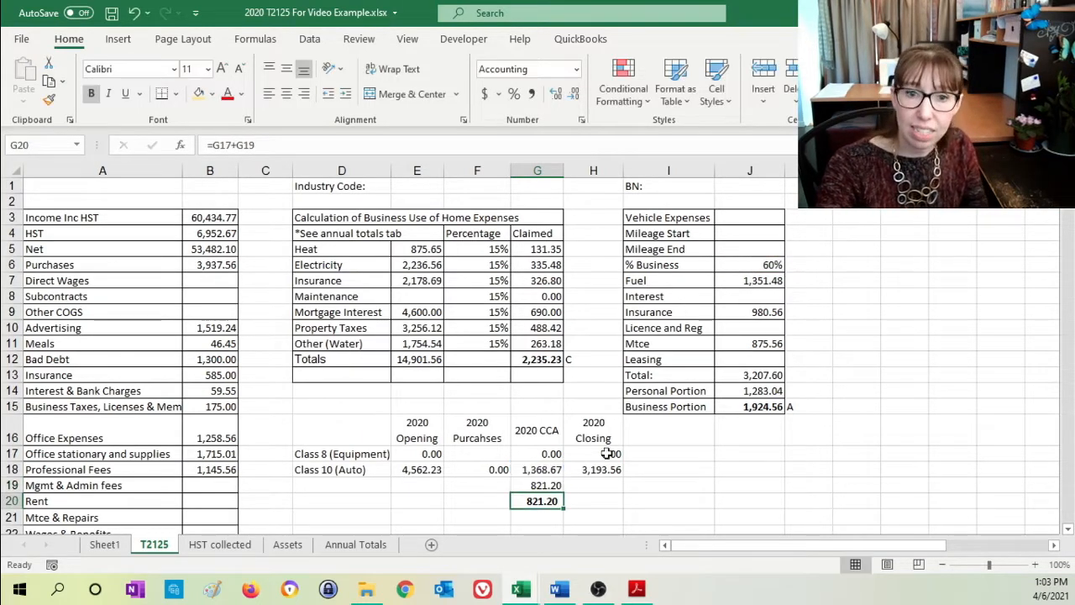
- Label the business share of the Class 10 CCA as "Biz Portion of Auto CCA" in F19
left_click(481, 488)
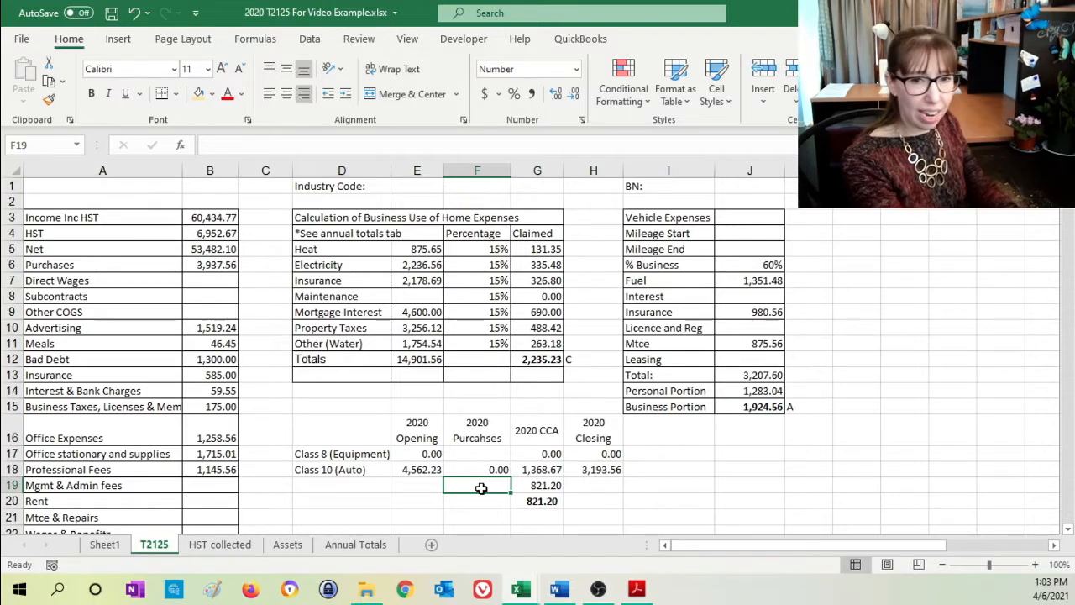
type("Biz Por")
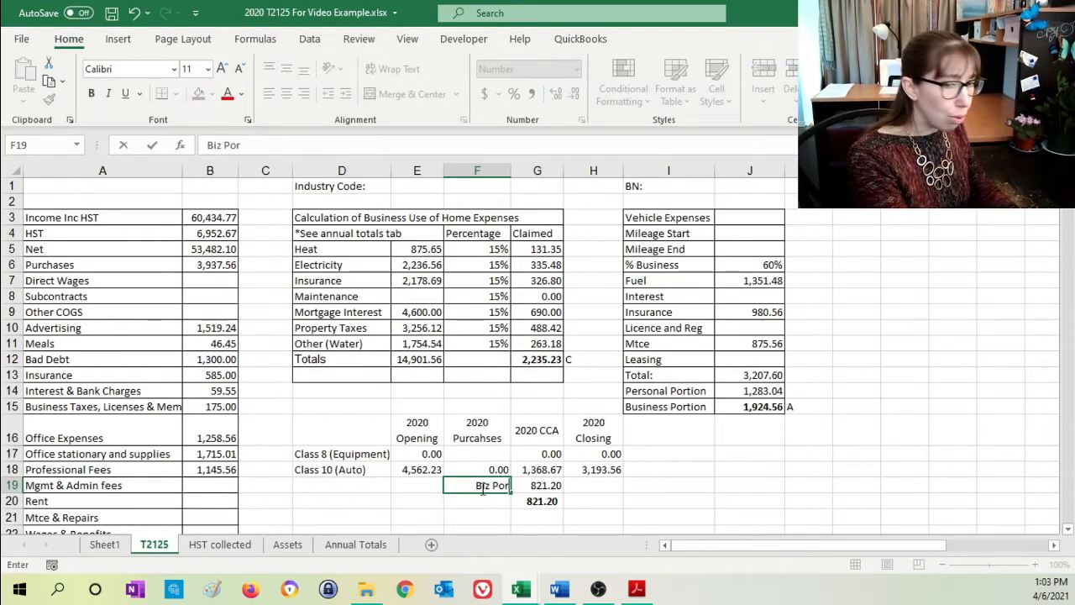
type("tion of Ve")
key("BackSpace")
key("BackSpace")
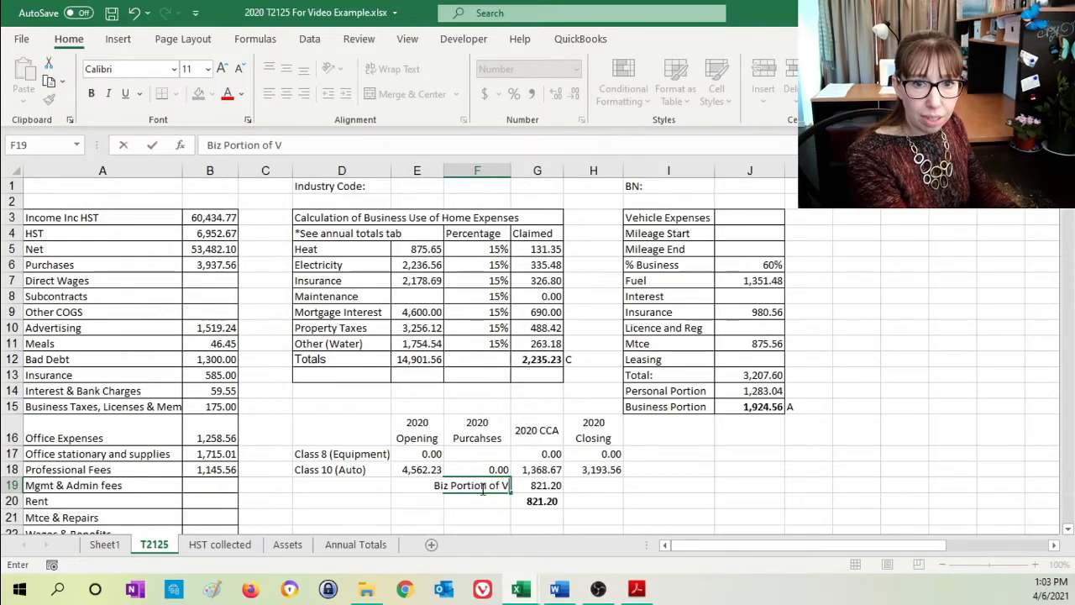
type("Auto CCA")
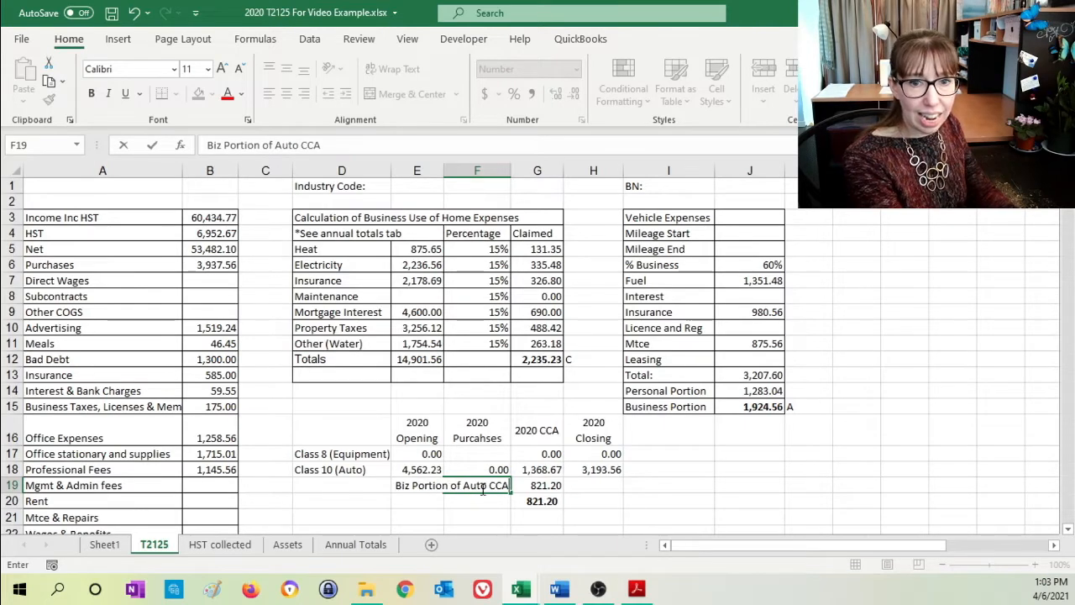
key("Return")
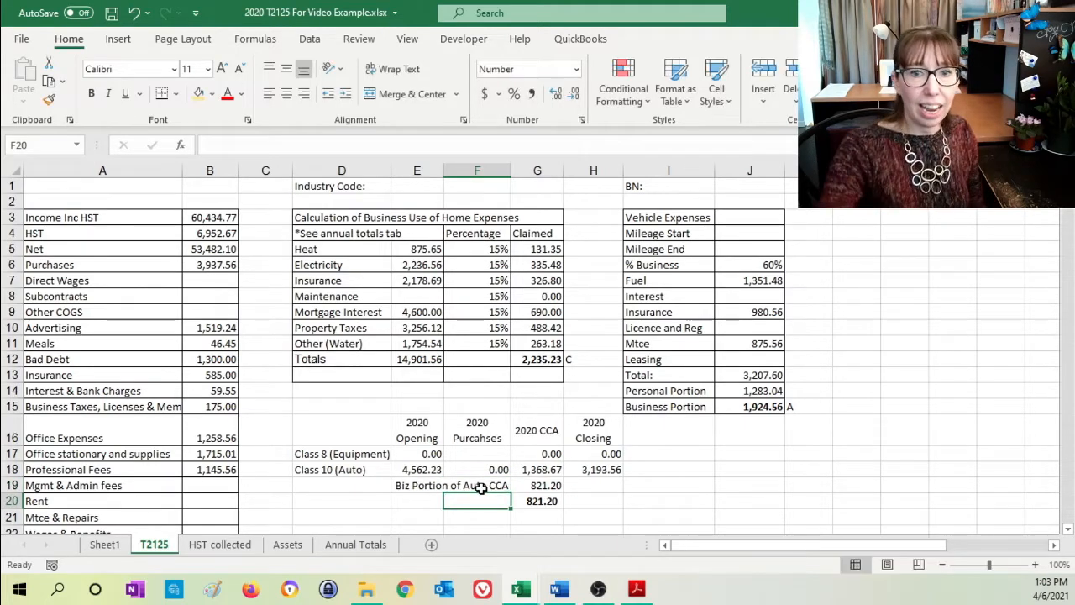
- Mark the total CCA in G20 with the reference letter "B" in H20
left_click(608, 499)
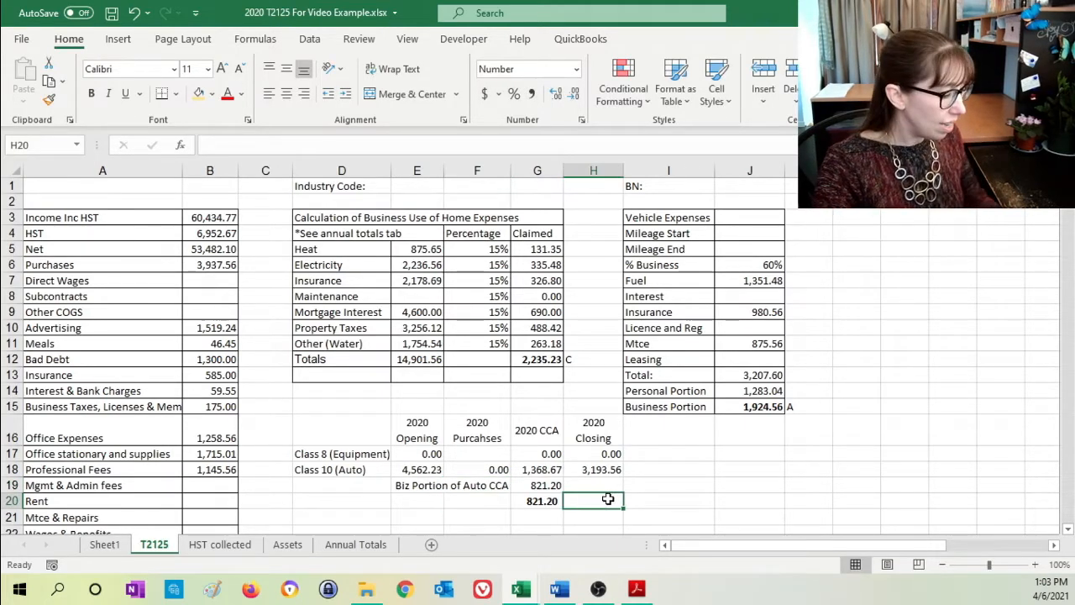
type("B")
left_click(648, 470)
- Check the CCA expense line in row 31 against the total CCA marked "B" in row 20
scroll(592, 457, "down", 1)
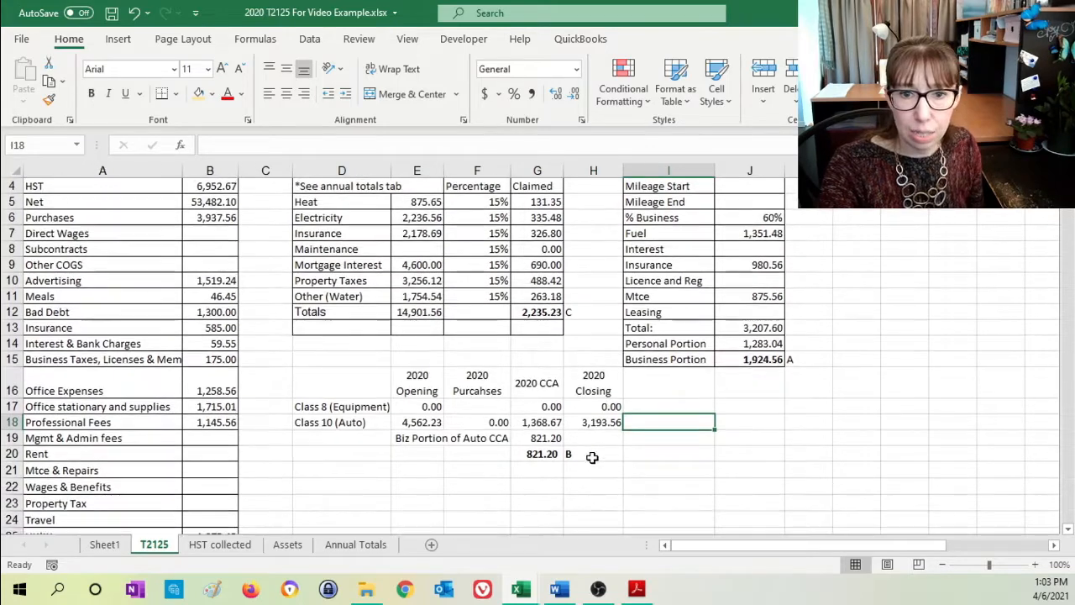
left_click(592, 456)
scroll(434, 457, "down", 3)
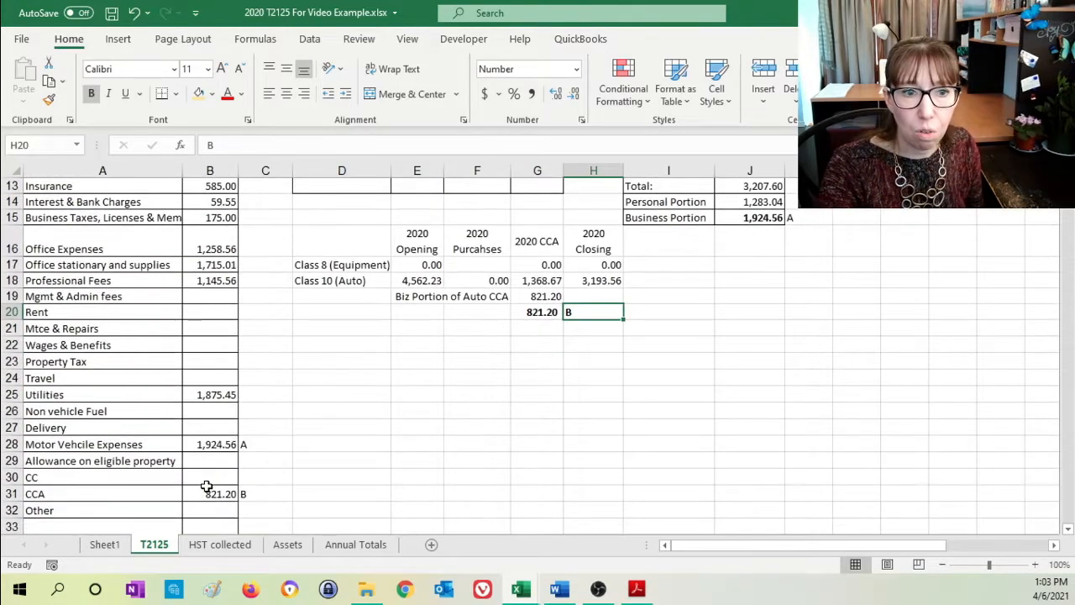
left_click(125, 494)
scroll(585, 389, "up", 2)
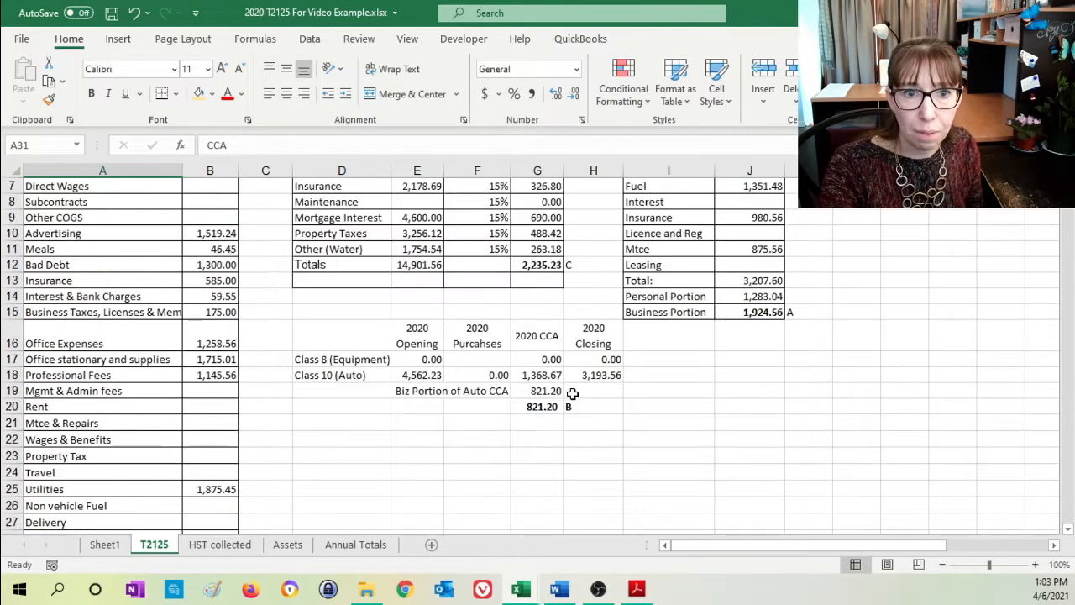
- Examine the Class 8 opening balance and CCA, and the formula behind the total CCA in G20
left_click(415, 358)
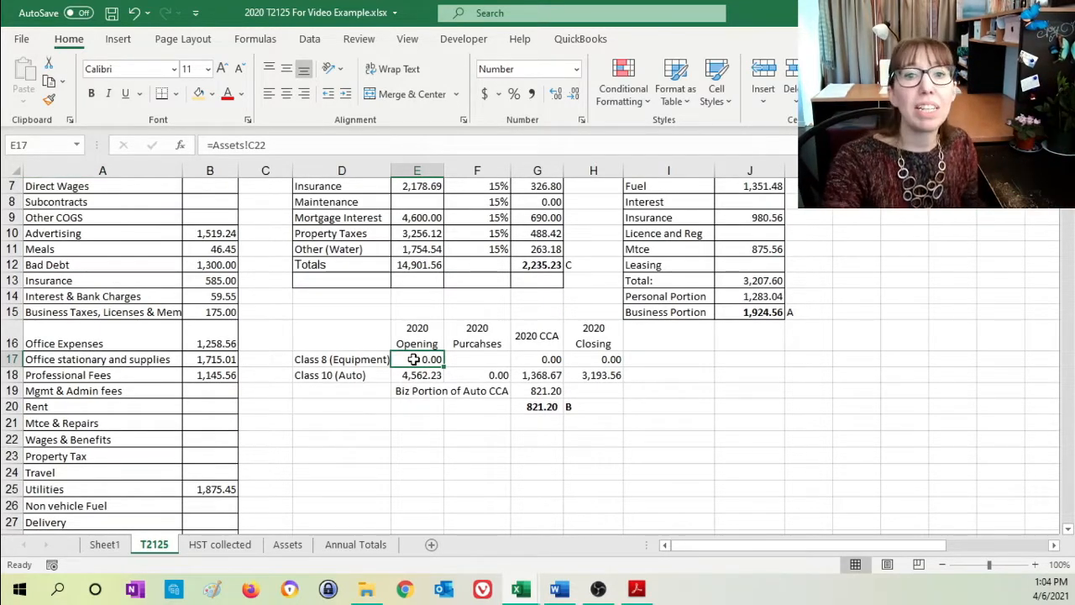
left_click(529, 358)
left_click(539, 406)
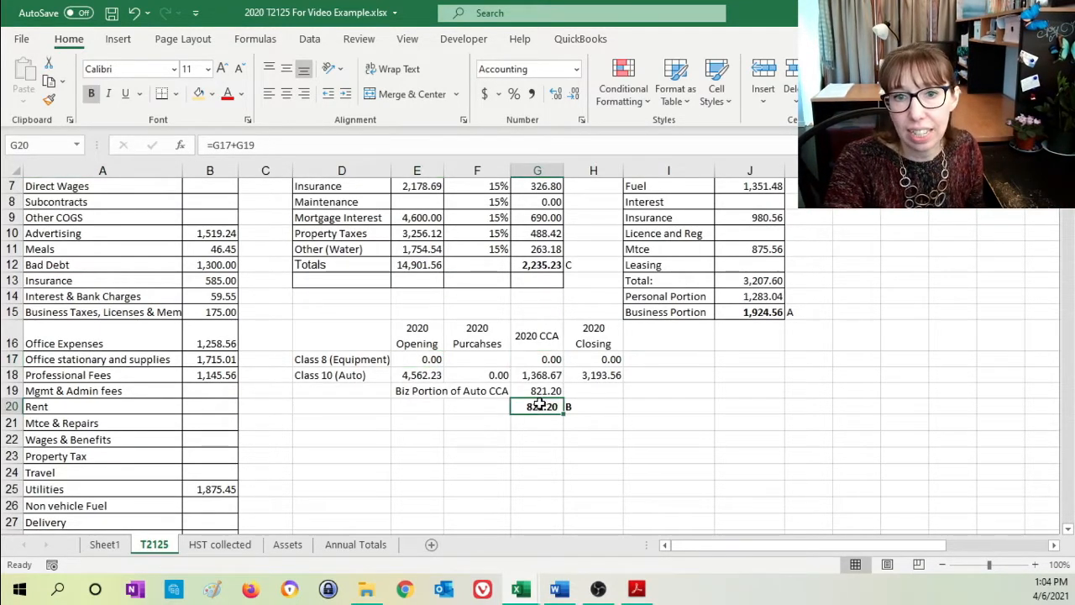
double_click(539, 406)
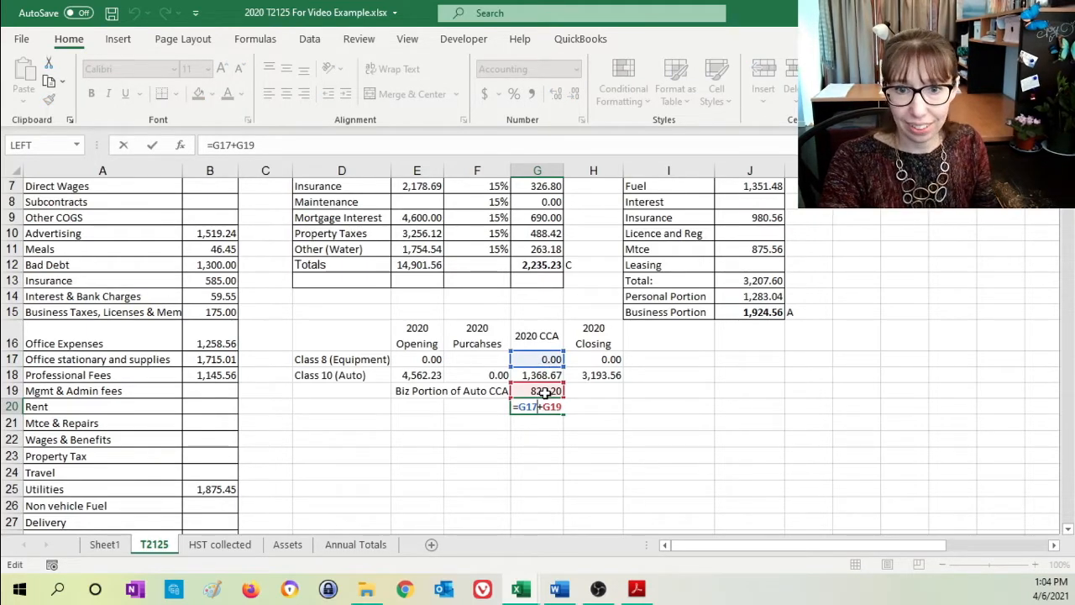
key("Return")
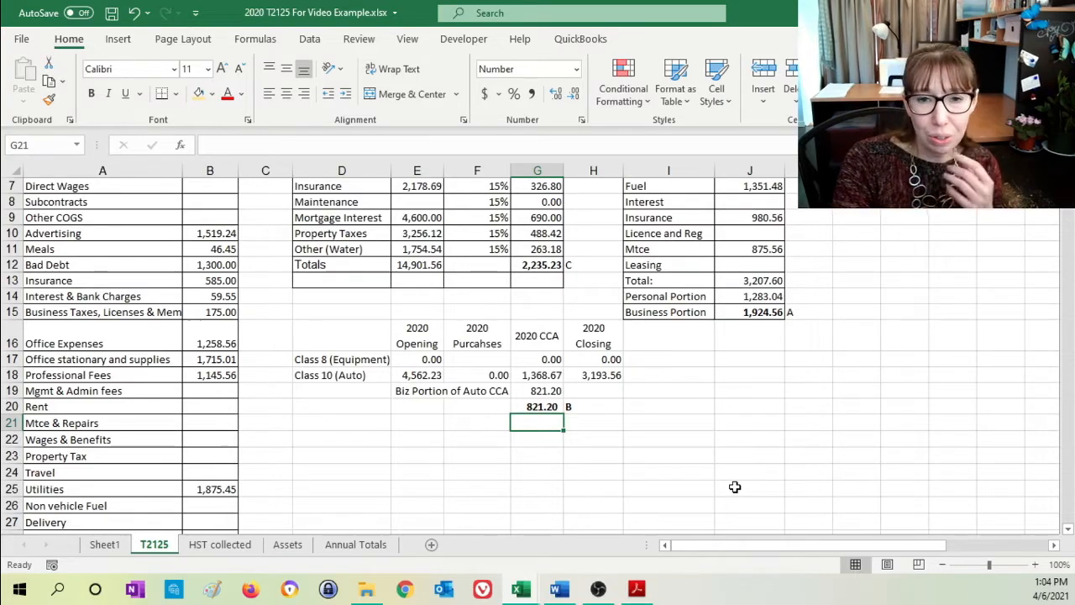
- Change the auto class label in D18 to "Class 10.1 (Auto)"
scroll(734, 487, "up", 2)
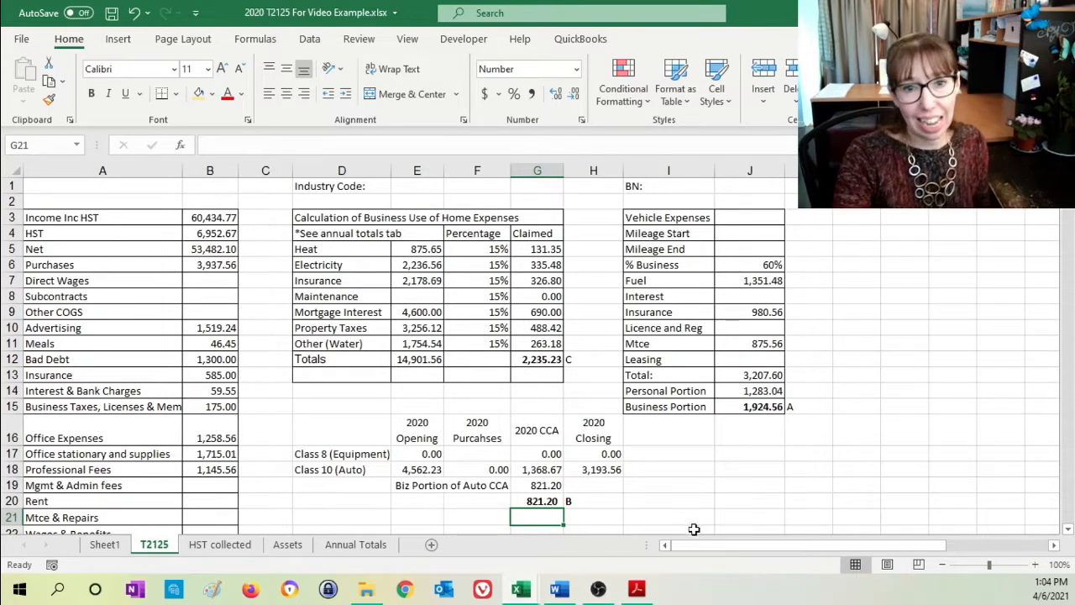
left_click(330, 470)
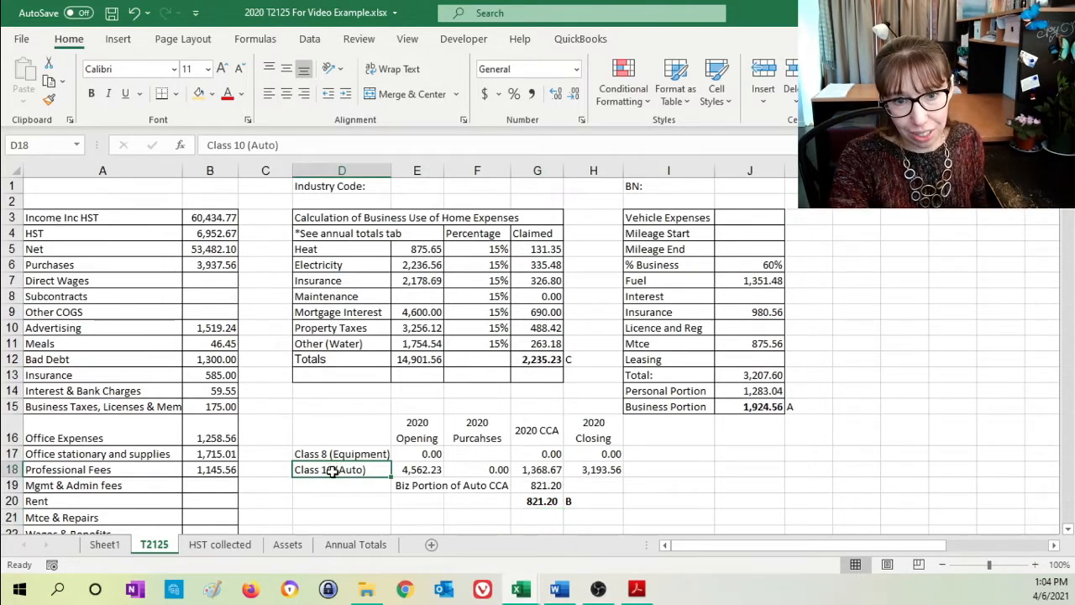
double_click(332, 471)
type(".1")
key("Return")
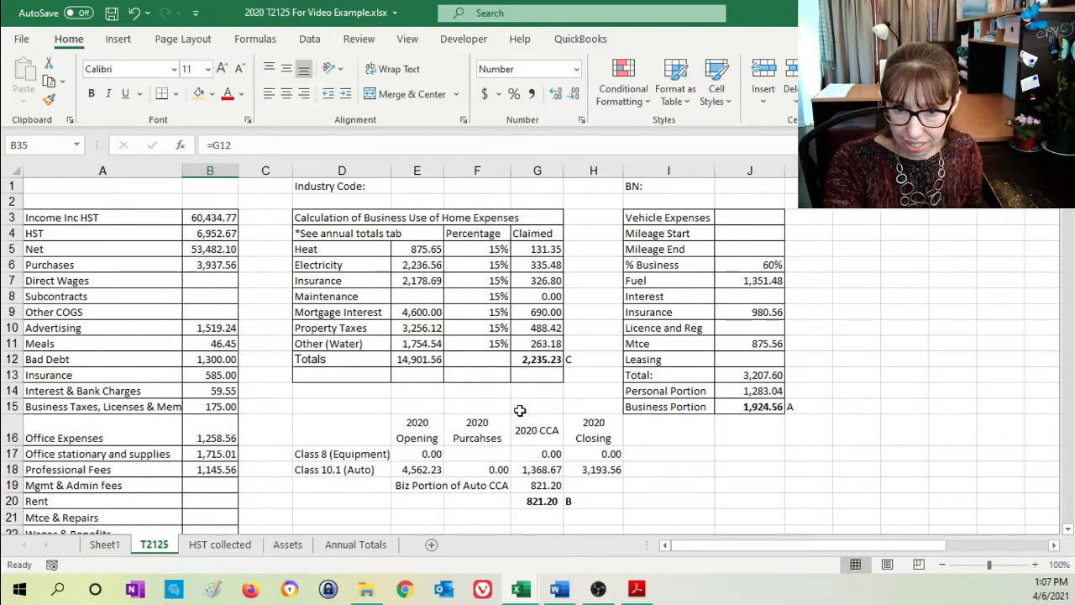
- Review the 2019 and 2020 Class 8 and Class 10 schedules on the Assets sheet, and return to the T2125 sheet
left_click(287, 544)
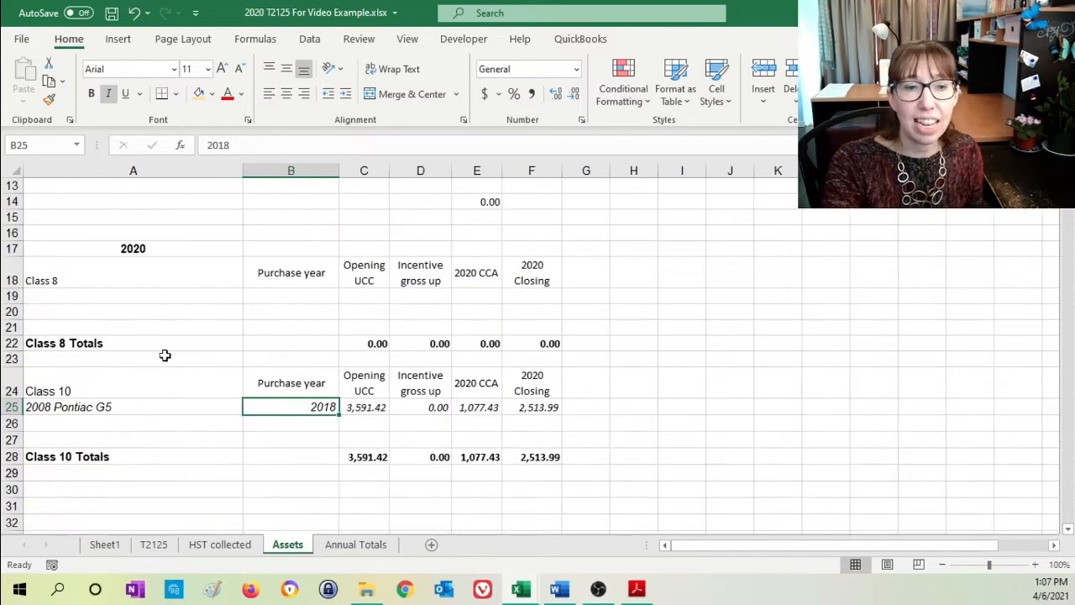
scroll(178, 333, "up", 4)
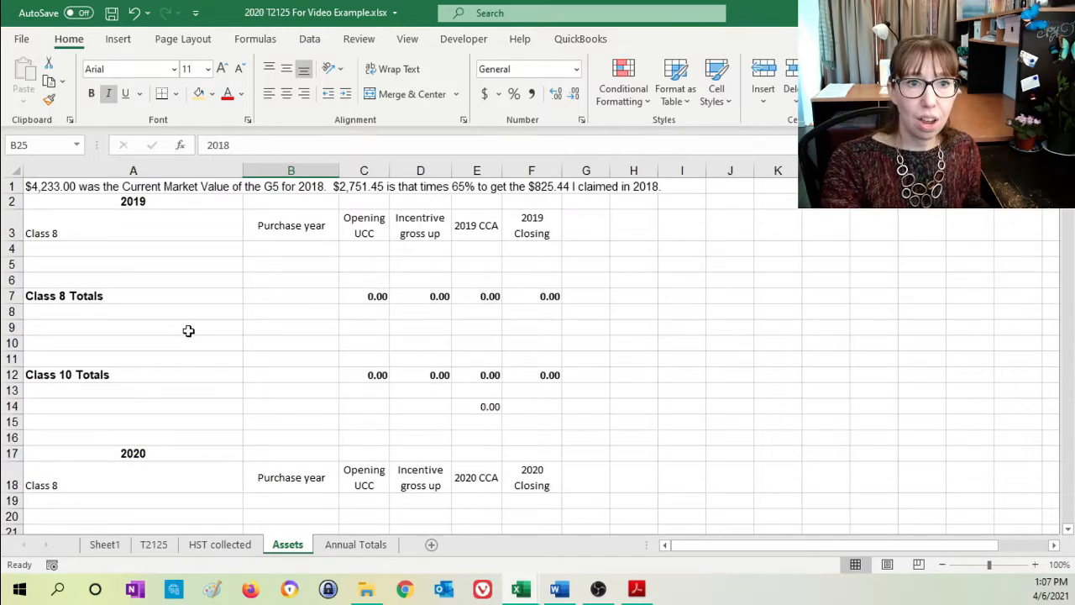
scroll(188, 331, "down", 3)
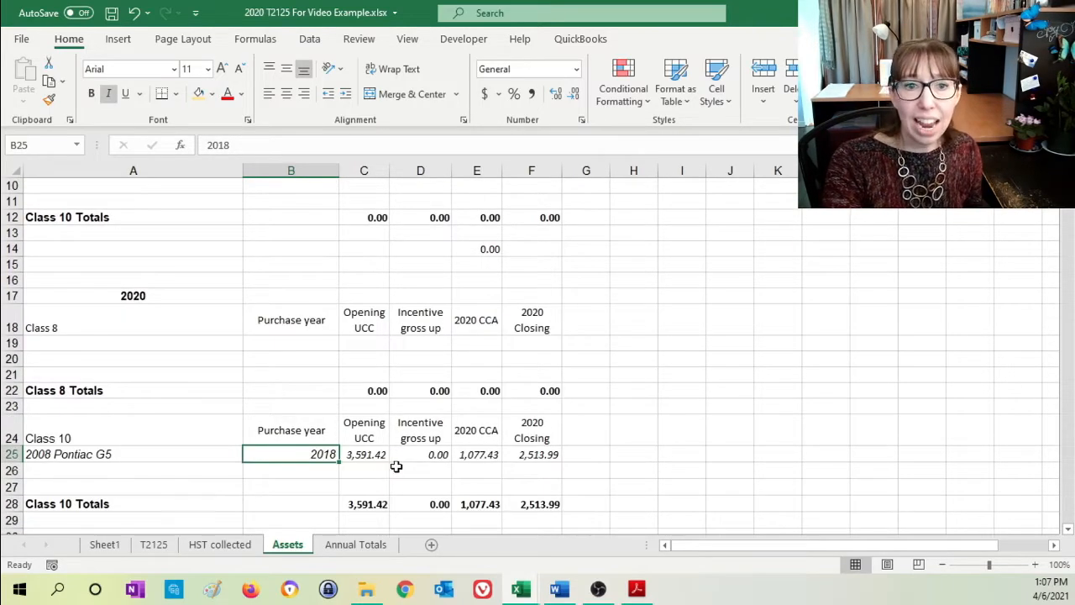
left_click(154, 546)
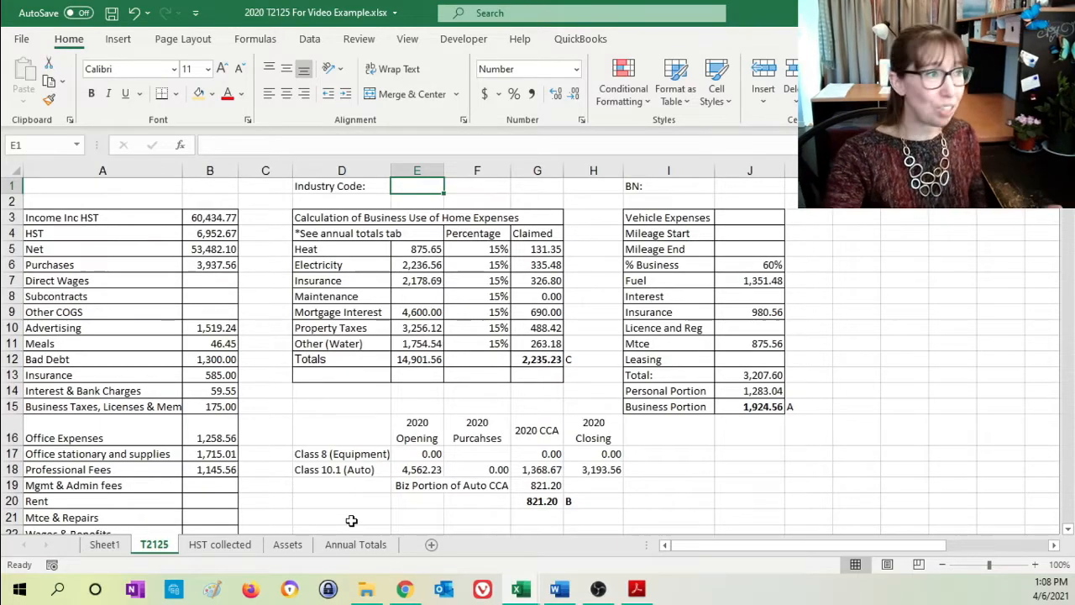
- Switch to Chrome, review the Industry codes page on Canada.ca and its list of codes, and return to the Excel workbook
left_click_drag(0, 159, 461, 1)
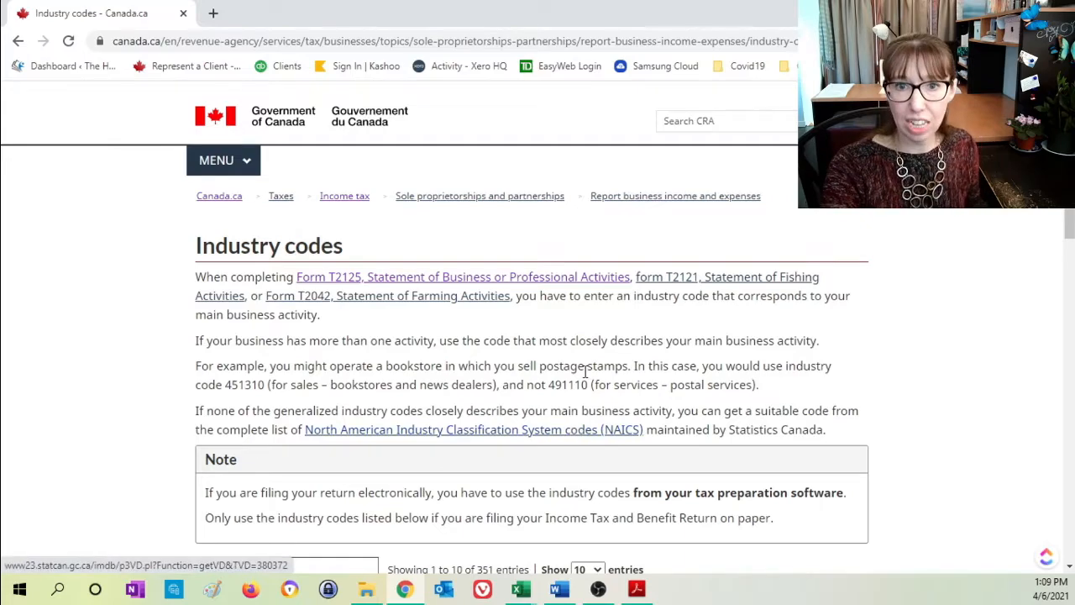
scroll(583, 372, "down", 5)
scroll(556, 347, "down", 2)
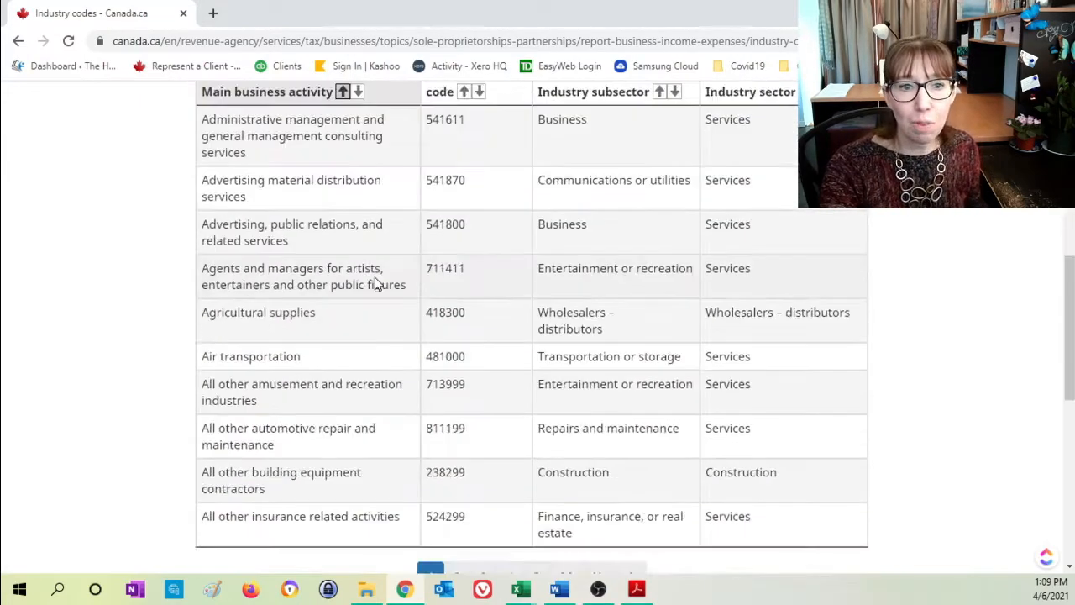
scroll(552, 293, "up", 3)
scroll(552, 293, "up", 2)
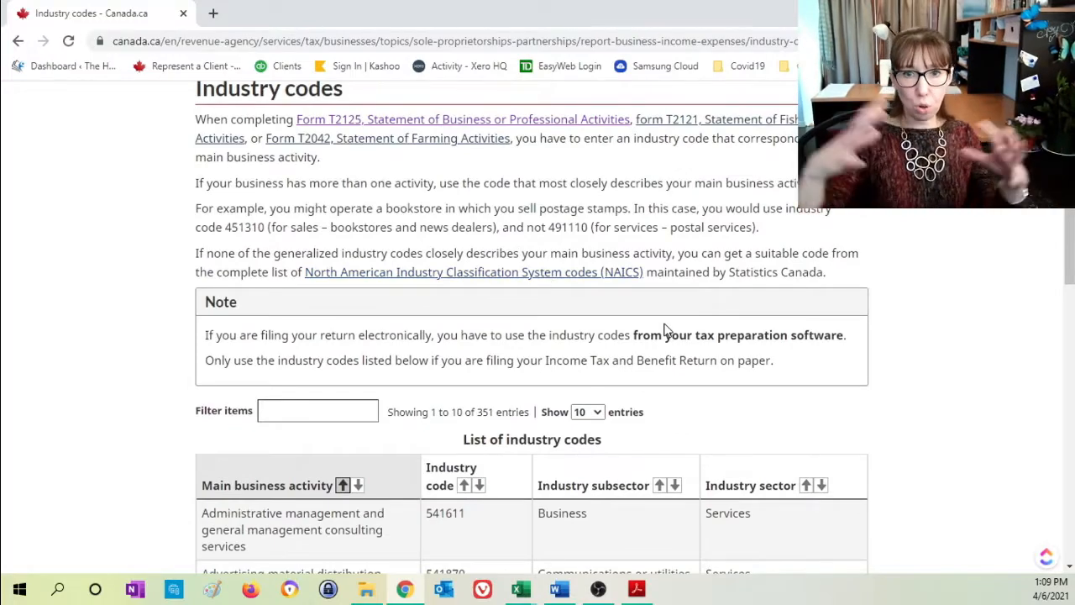
scroll(663, 327, "up", 2)
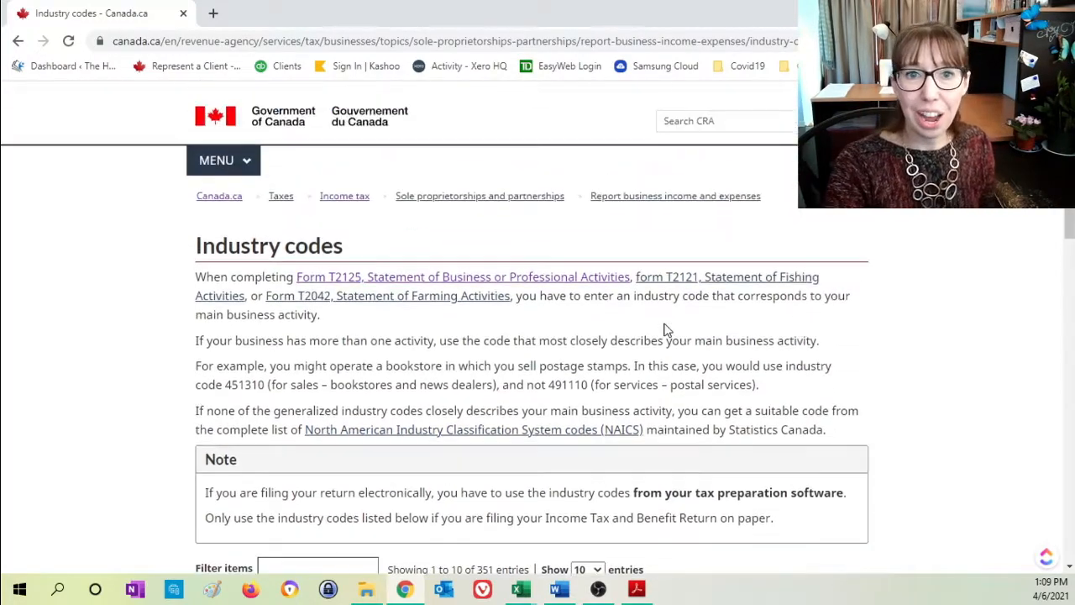
left_click_drag(693, 22, 2, 261)
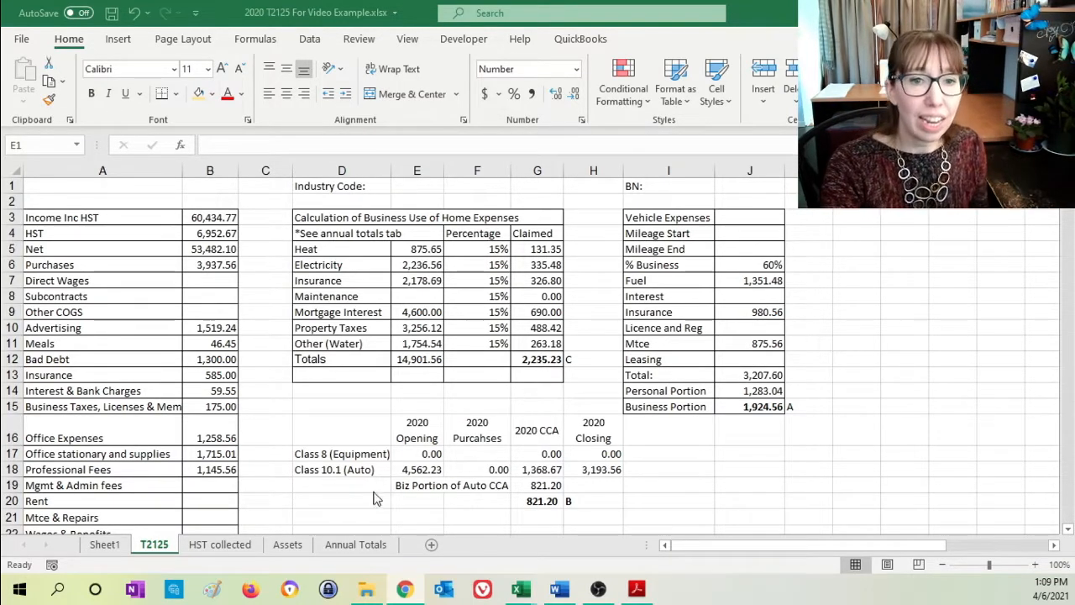
- Compare the Taxable Income in B37 of the T2125 sheet with the PROFIT in B42 of Sheet1
scroll(365, 336, "down", 7)
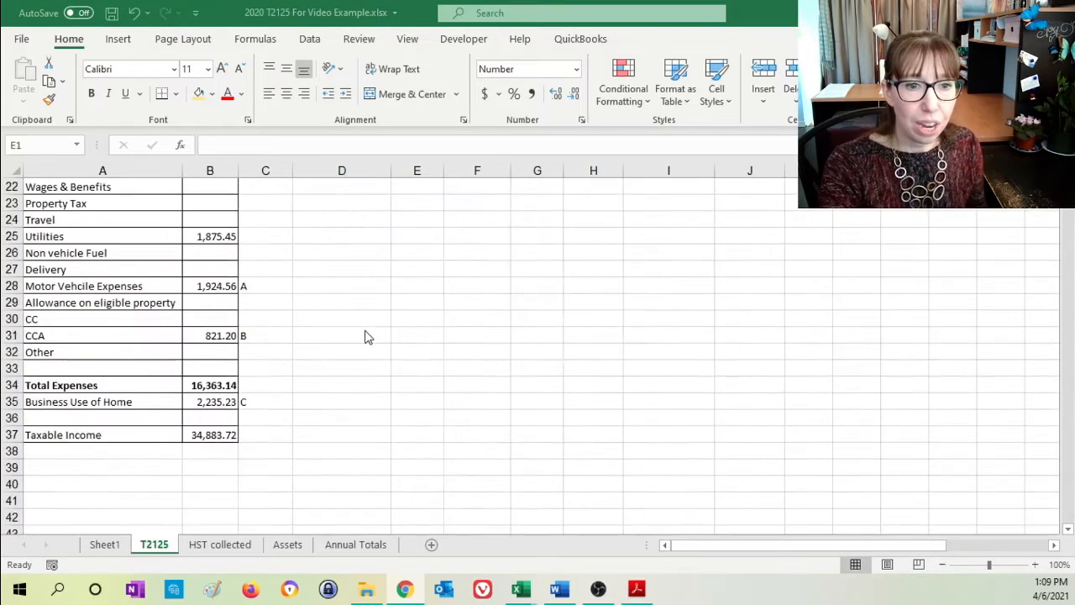
left_click(211, 433)
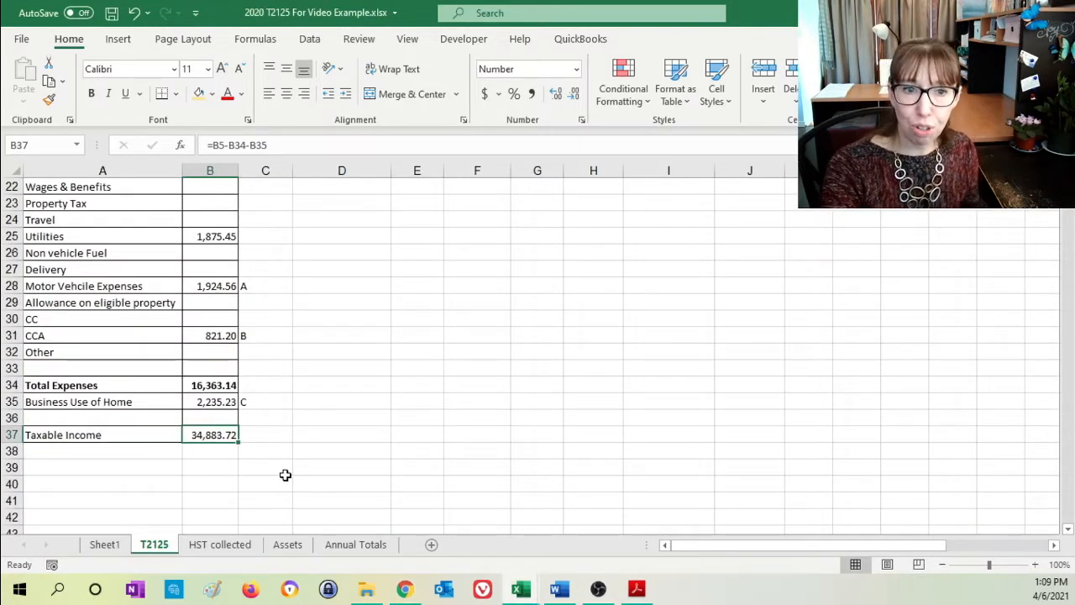
left_click(104, 545)
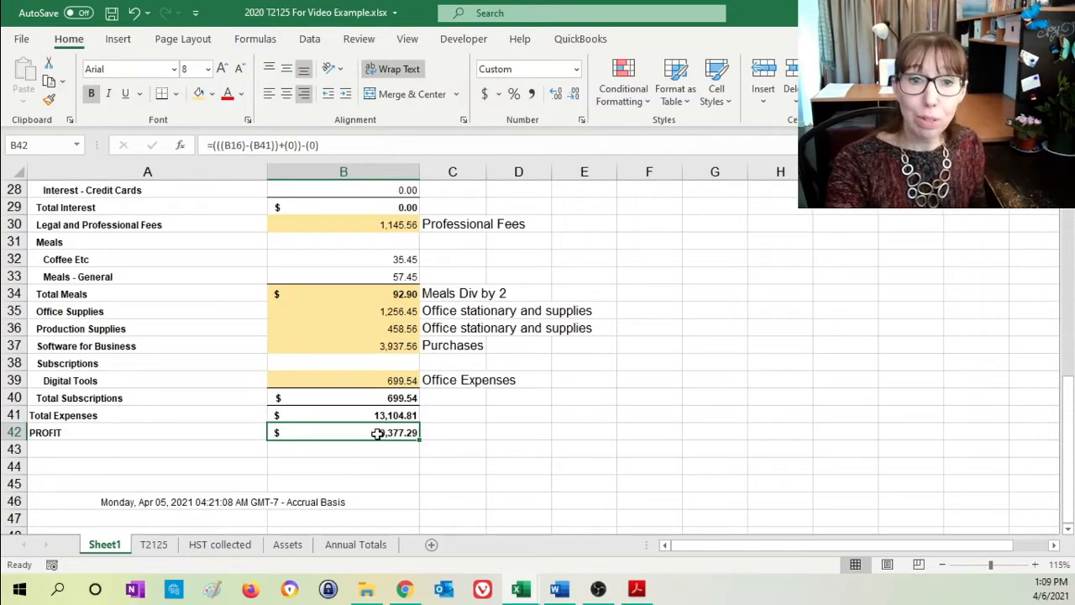
left_click(160, 545)
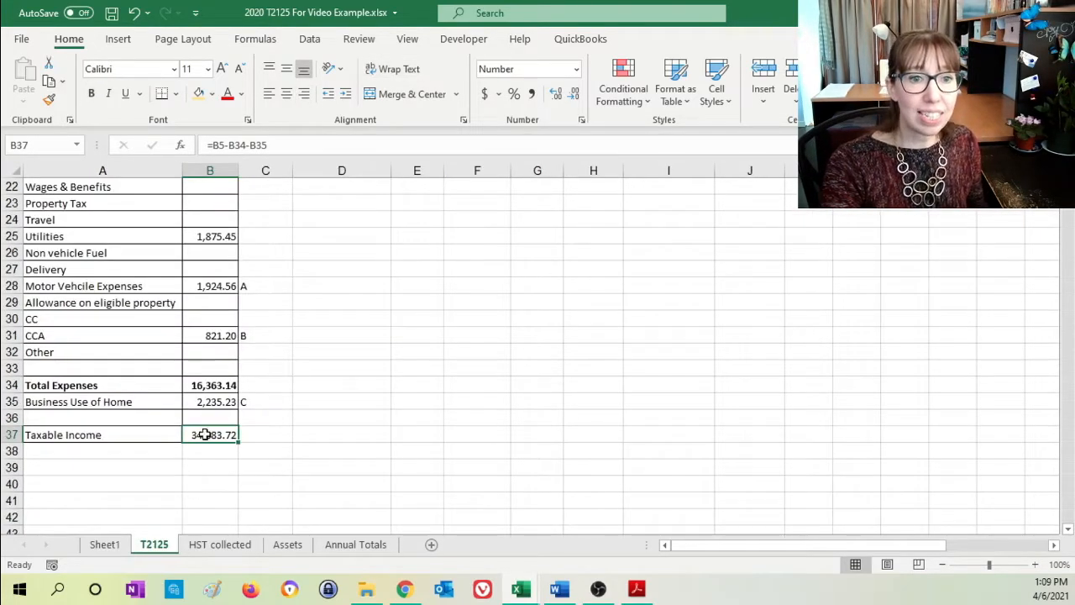
- Examine the links of Motor Vehicle Expenses (B28), CCA (B31) and Business Use of Home (B35) to their calculation tables
scroll(347, 444, "up", 7)
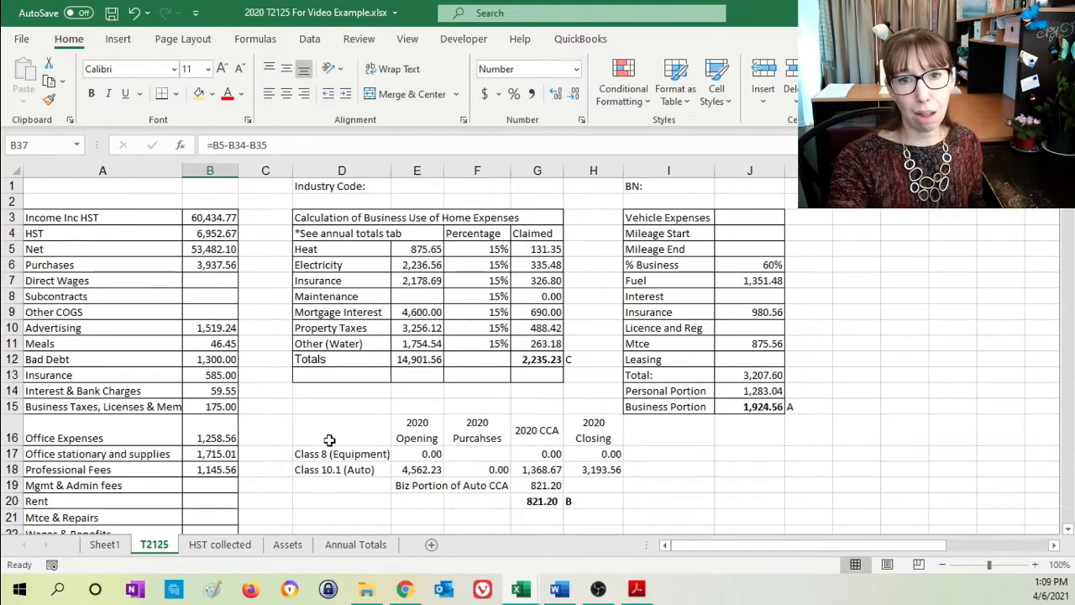
scroll(329, 440, "down", 4)
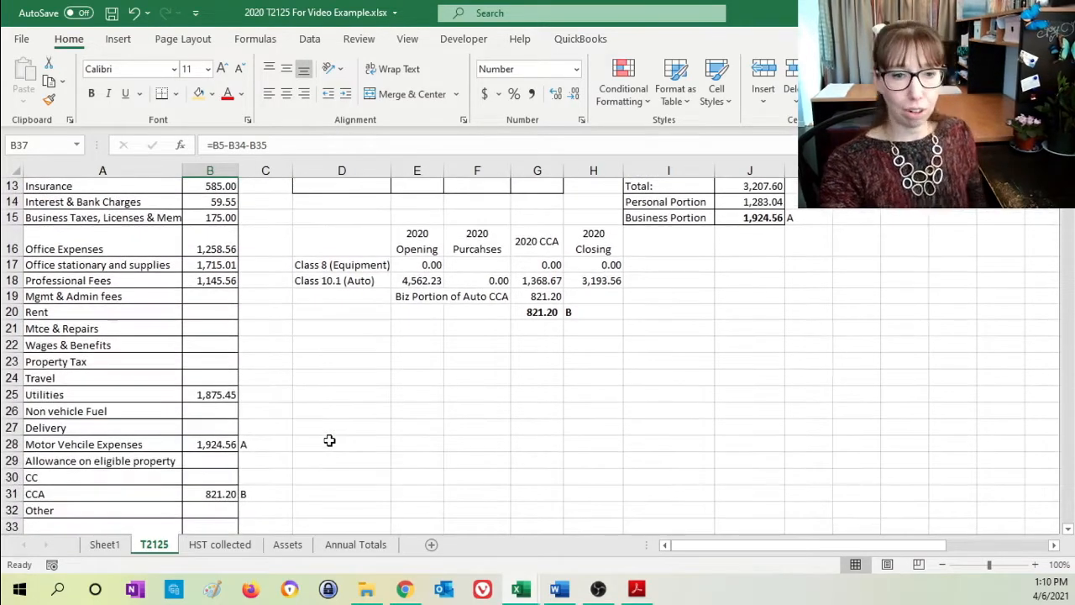
scroll(281, 440, "down", 2)
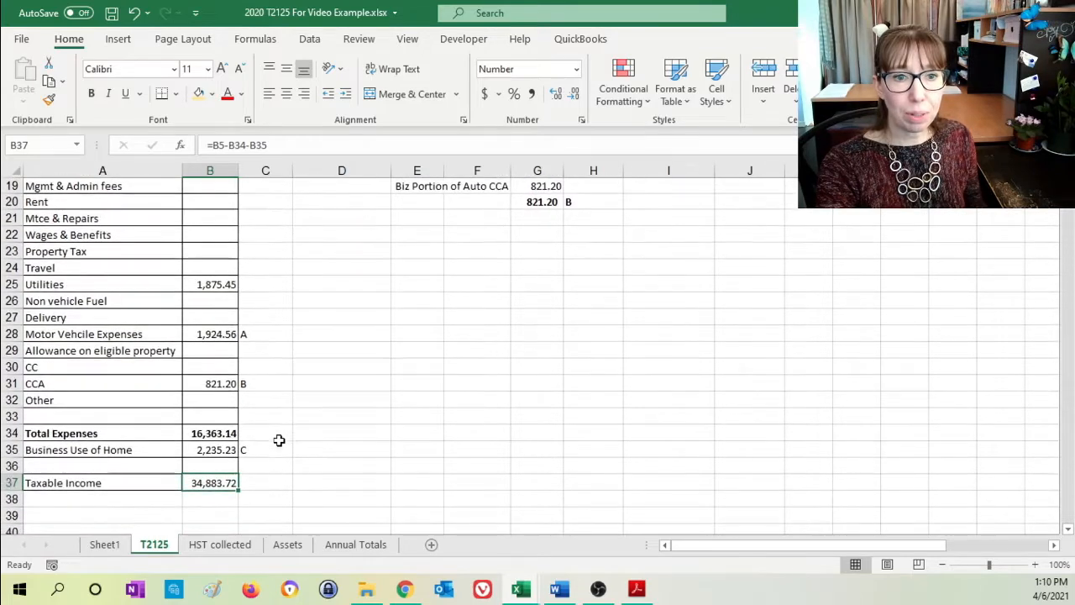
left_click(210, 335)
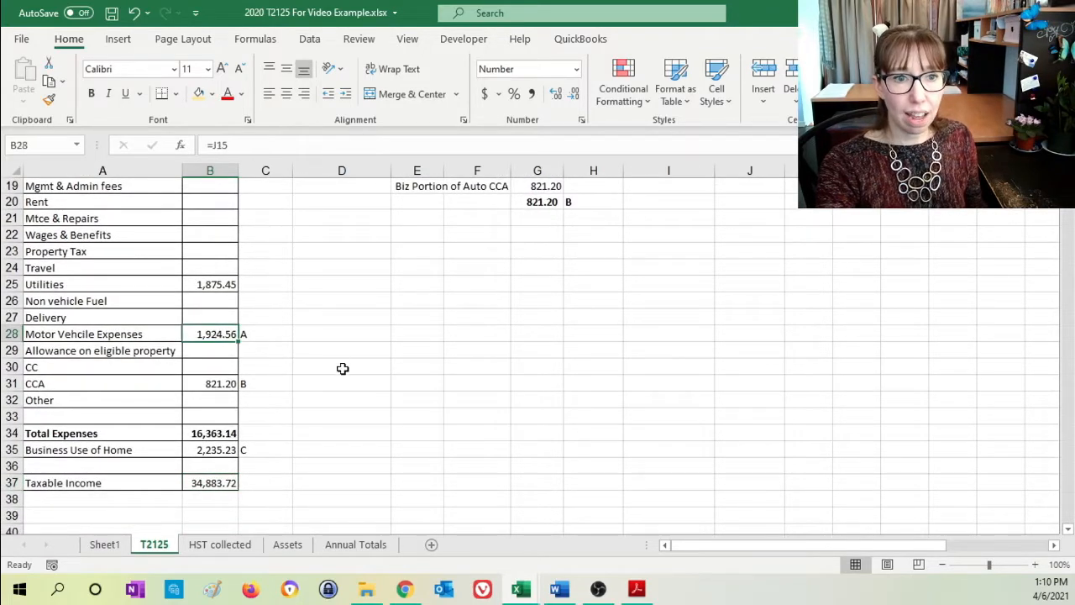
left_click(213, 383)
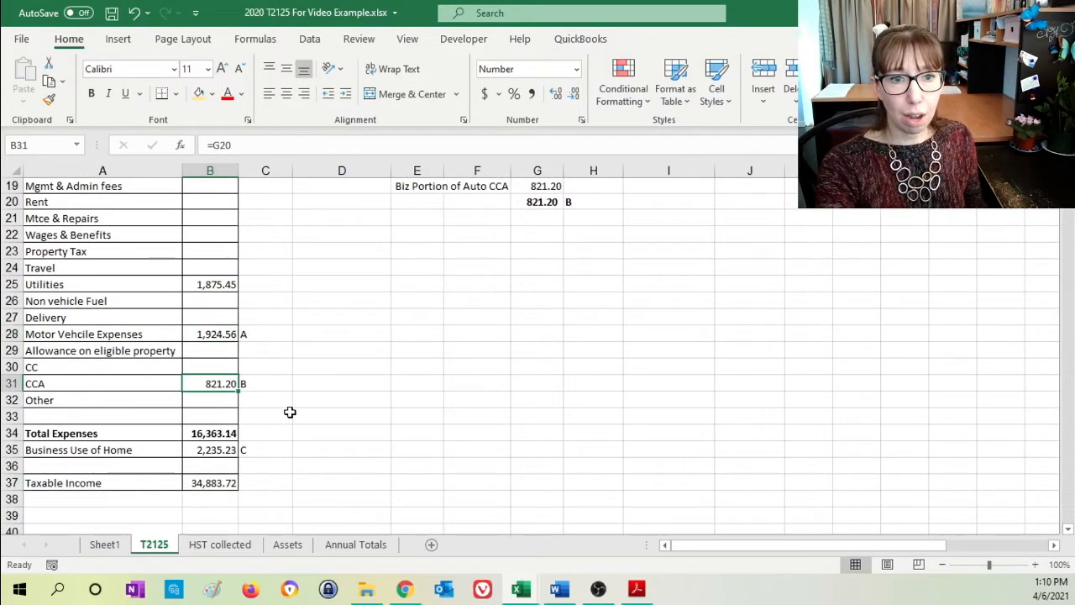
left_click(212, 450)
scroll(487, 479, "up", 6)
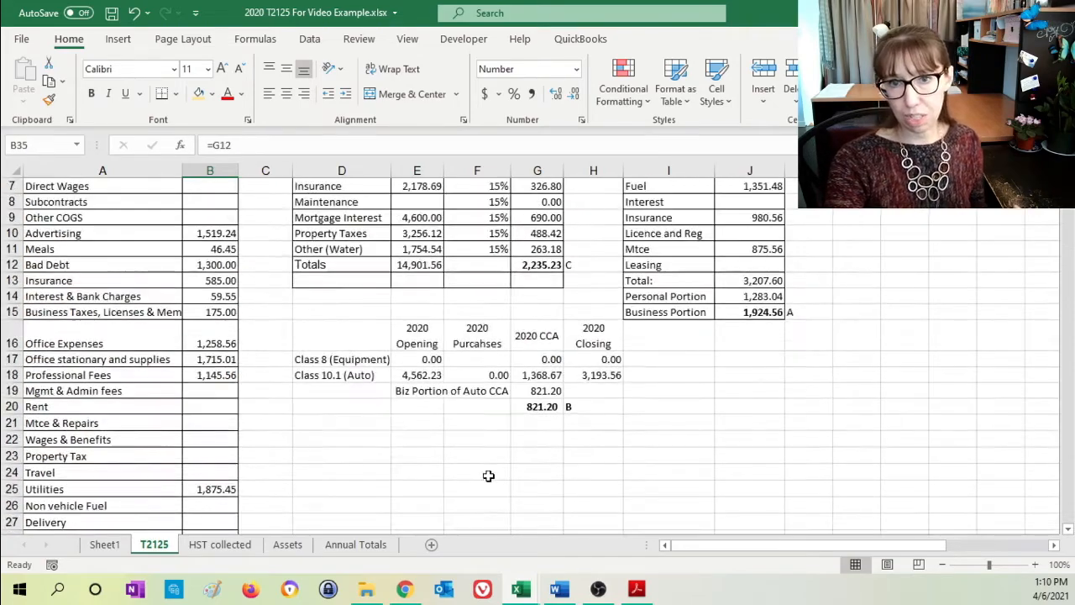